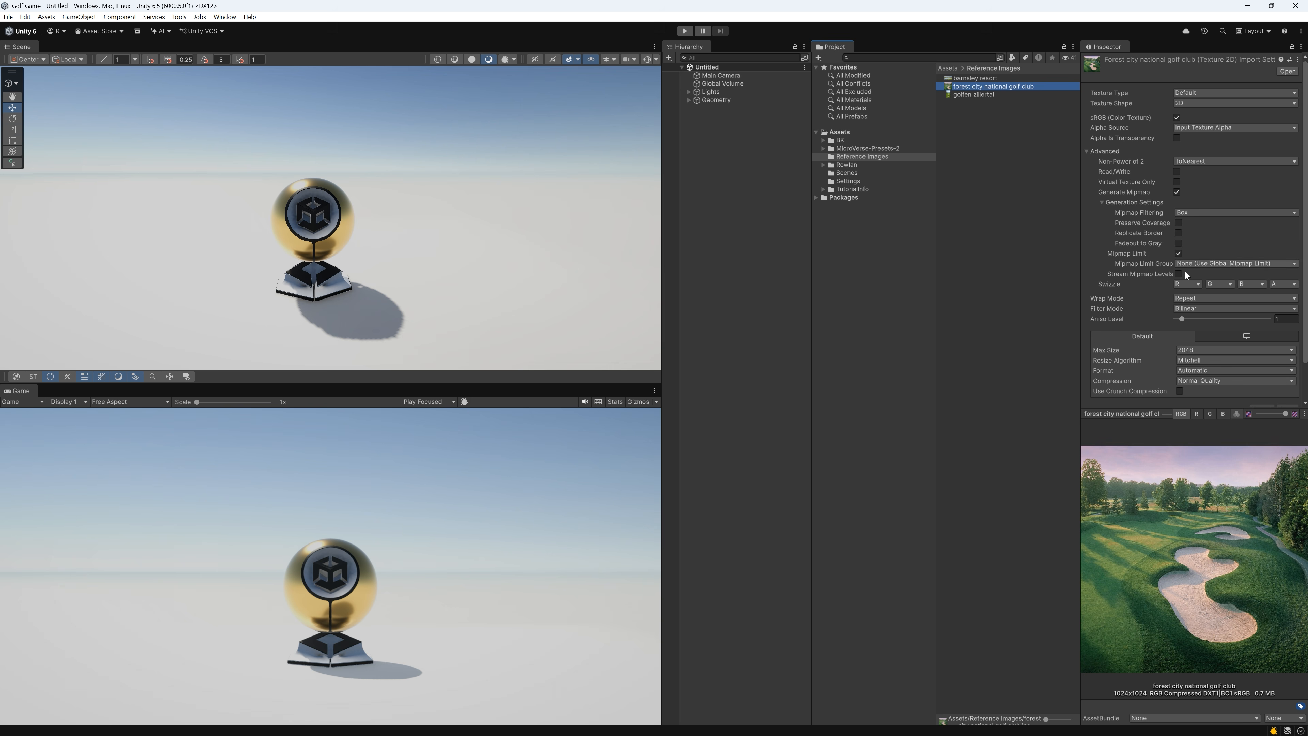
# View the golfen zillertal reference image, and open the Meadows_Demo scene from PureNature_Meadows to look over its landscape
pyautogui.click(981, 92)
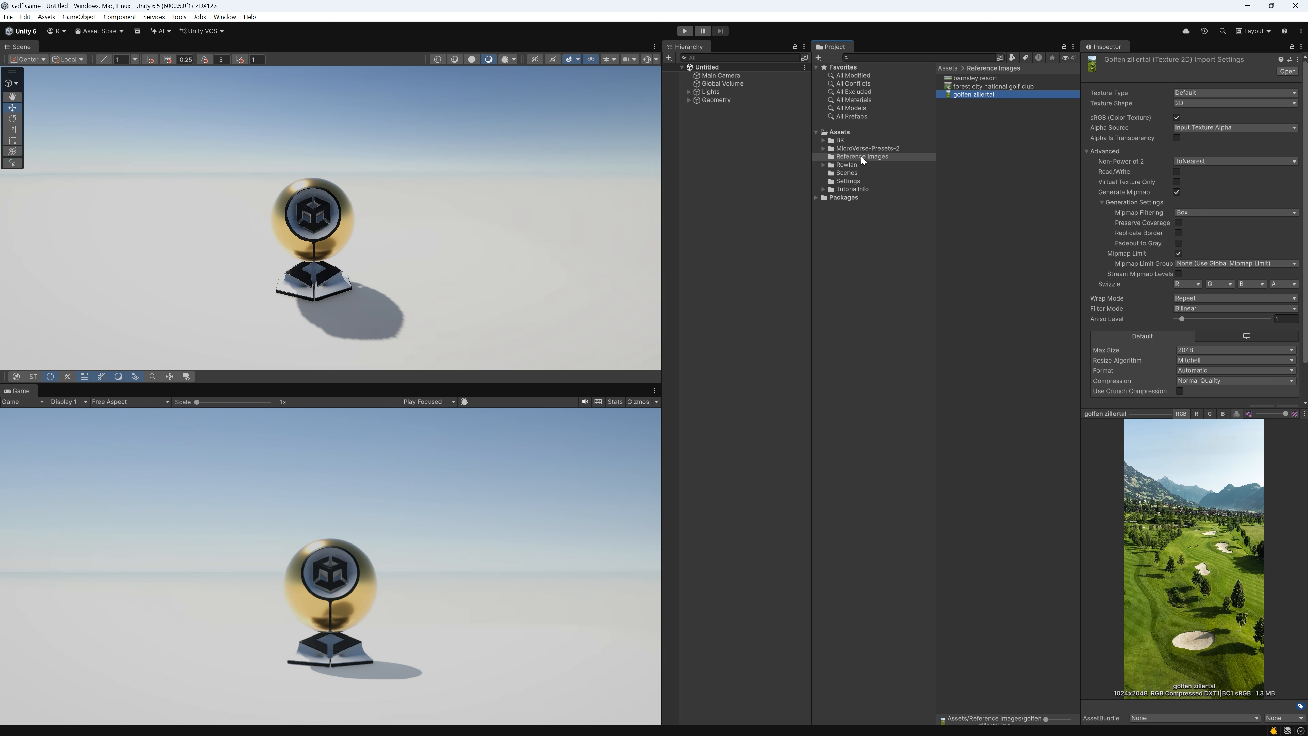
pyautogui.click(840, 140)
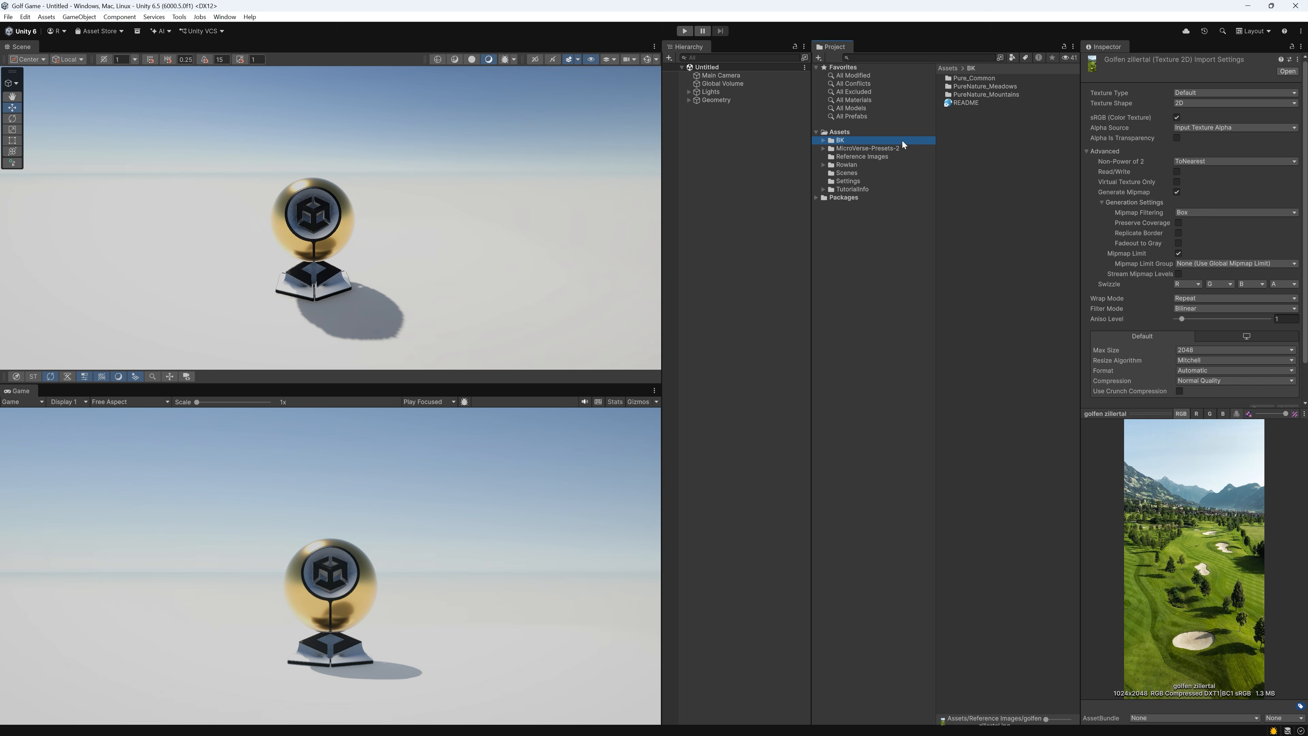
pyautogui.doubleClick(1011, 86)
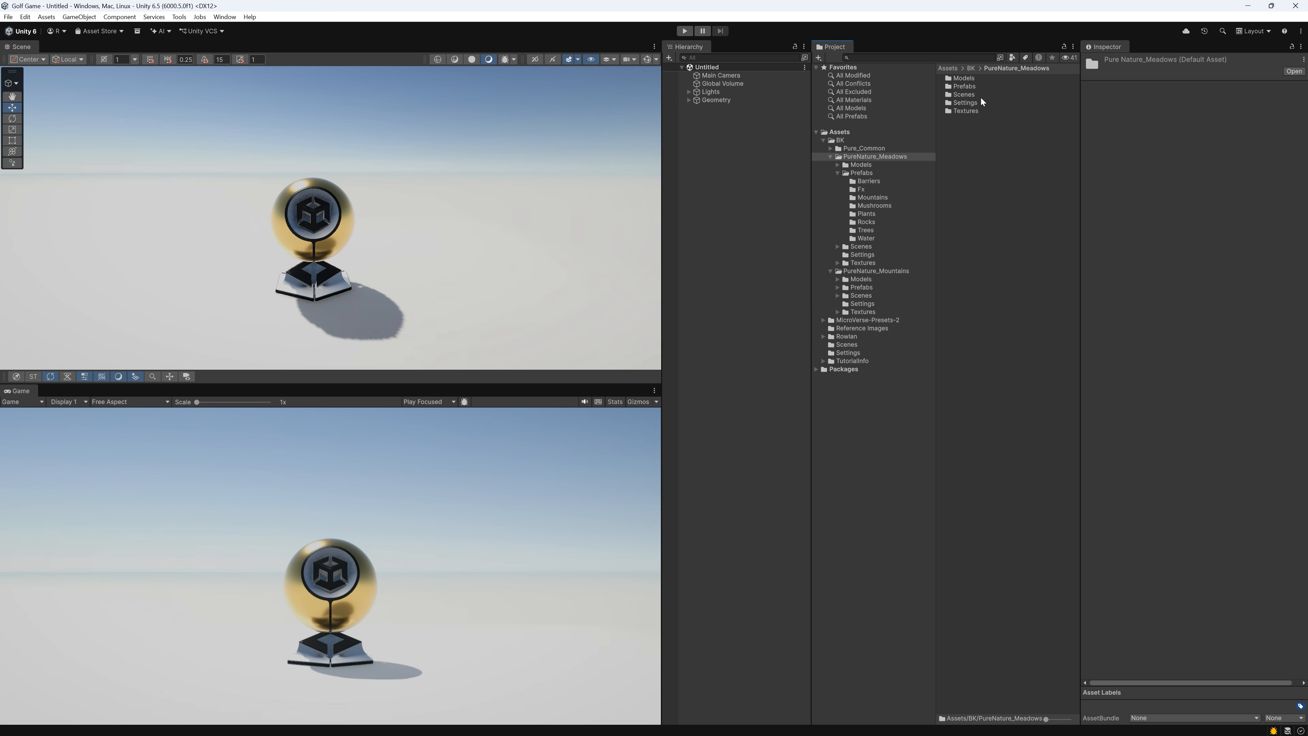
pyautogui.doubleClick(966, 95)
pyautogui.doubleClick(970, 87)
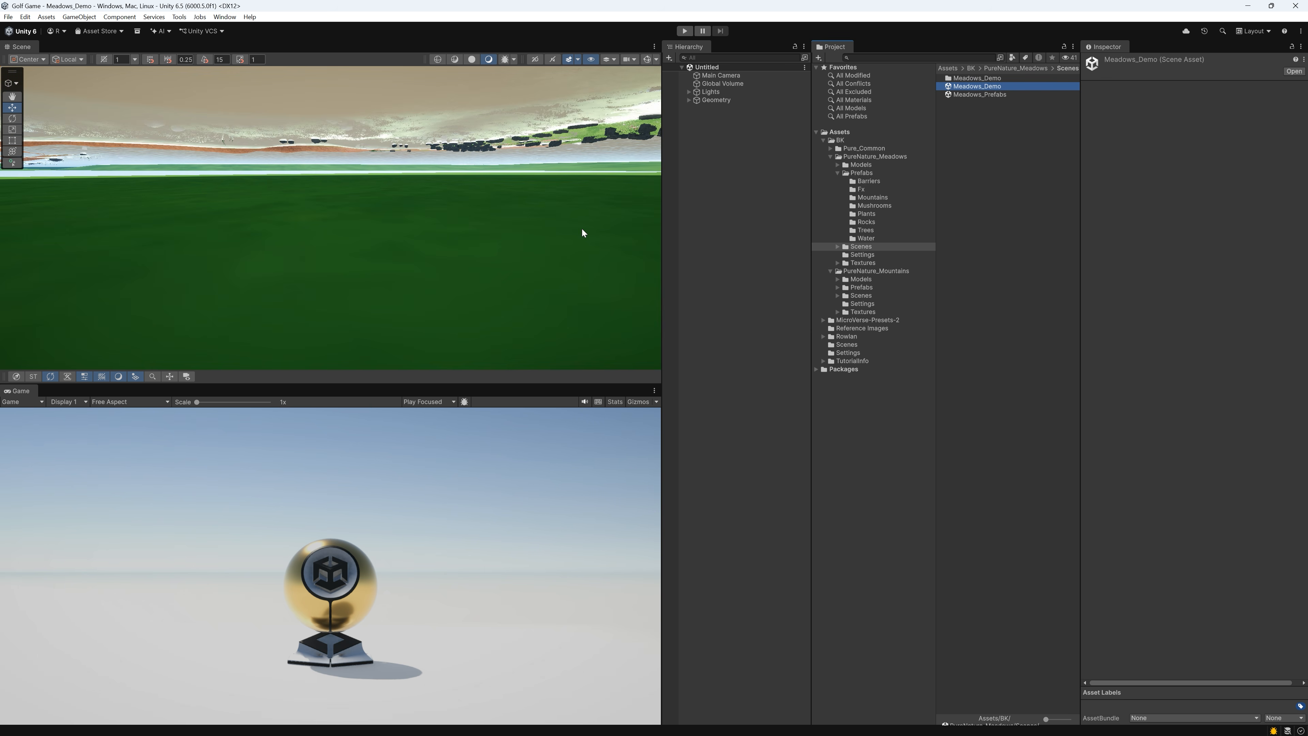
pyautogui.moveTo(488, 255); pyautogui.dragTo(361, 260, button='right')
pyautogui.press('w')
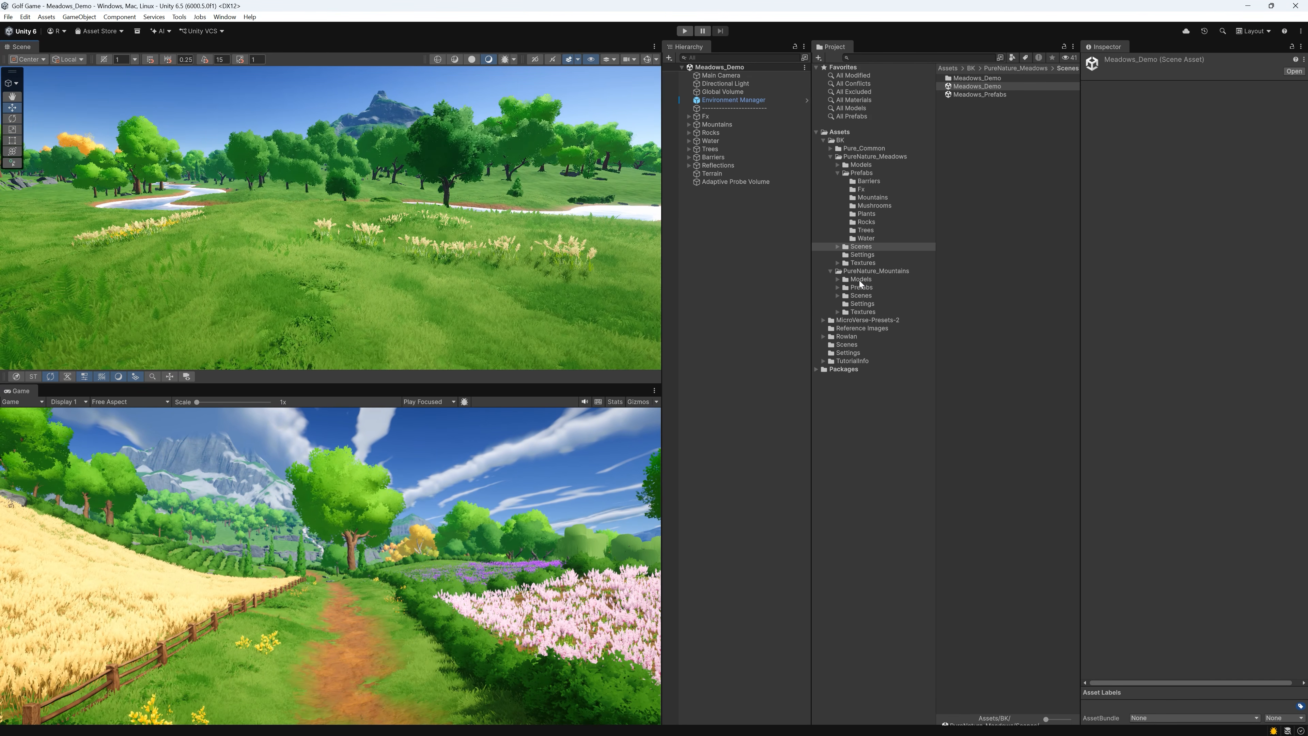
# Open the Mountain_Demo scene from PureNature_Mountains and look around its forest and paths
pyautogui.click(867, 297)
pyautogui.doubleClick(977, 94)
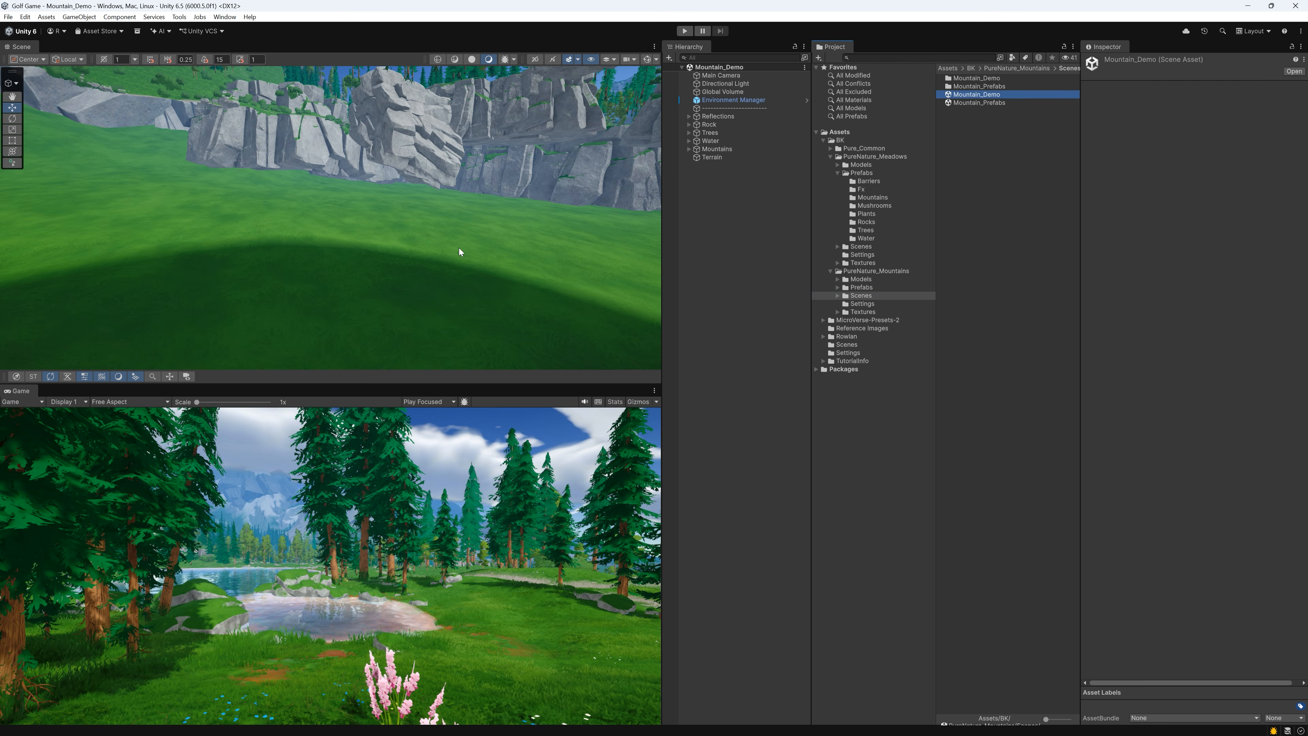
pyautogui.moveTo(459, 248); pyautogui.dragTo(581, 232, button='right')
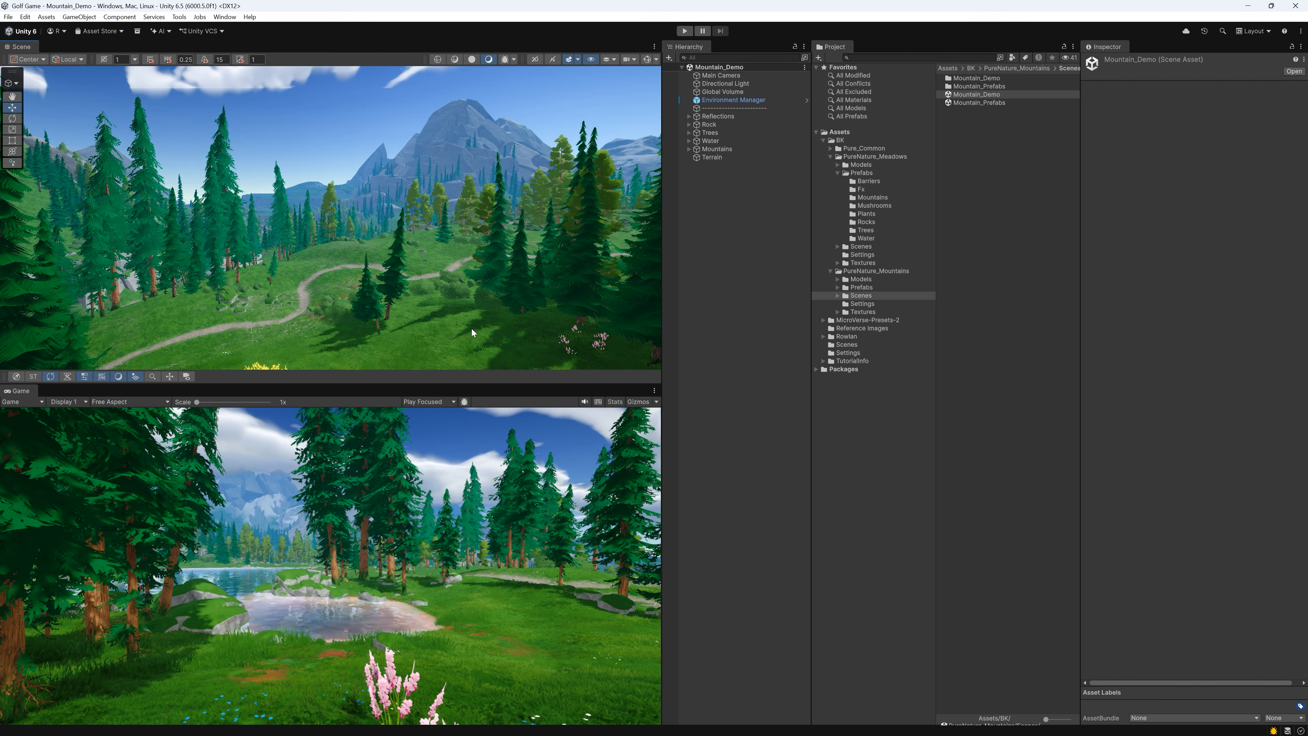
pyautogui.moveTo(472, 328); pyautogui.dragTo(471, 274, button='right')
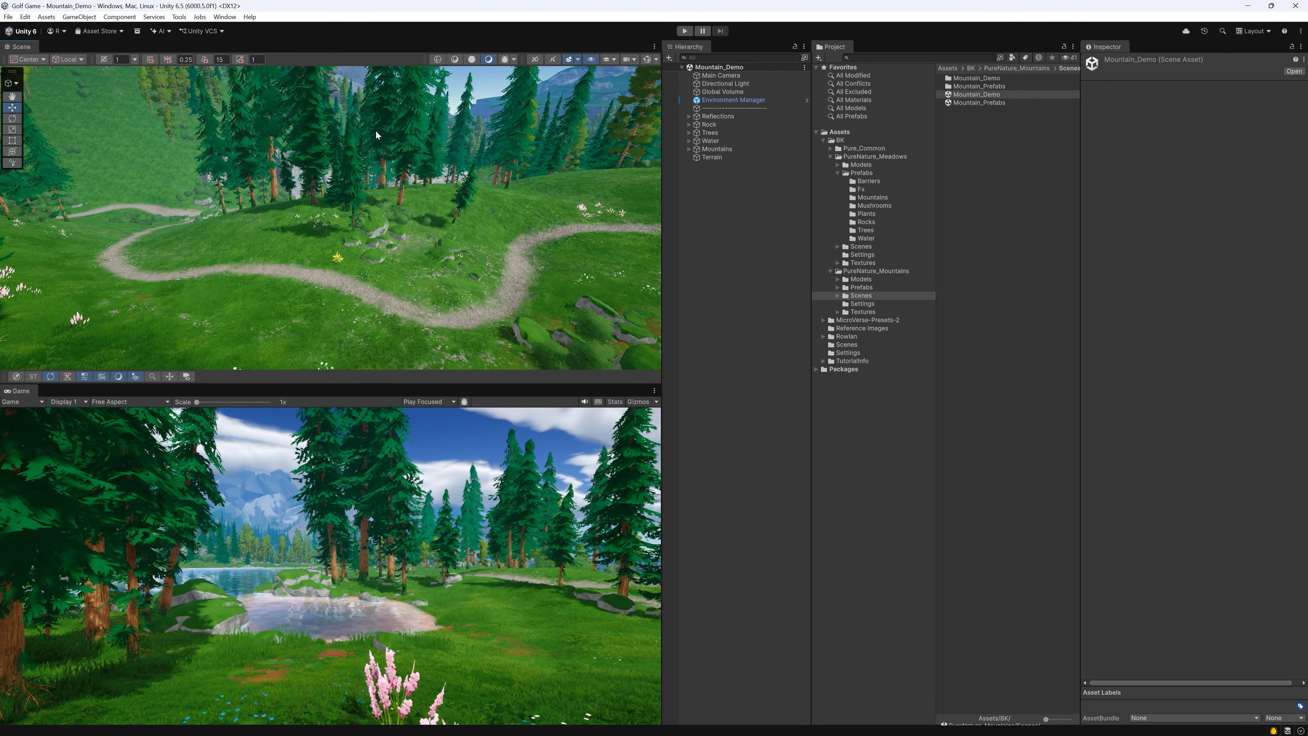
# Create a new scene from the Outdoors (URP) template
pyautogui.click(8, 17)
pyautogui.click(36, 28)
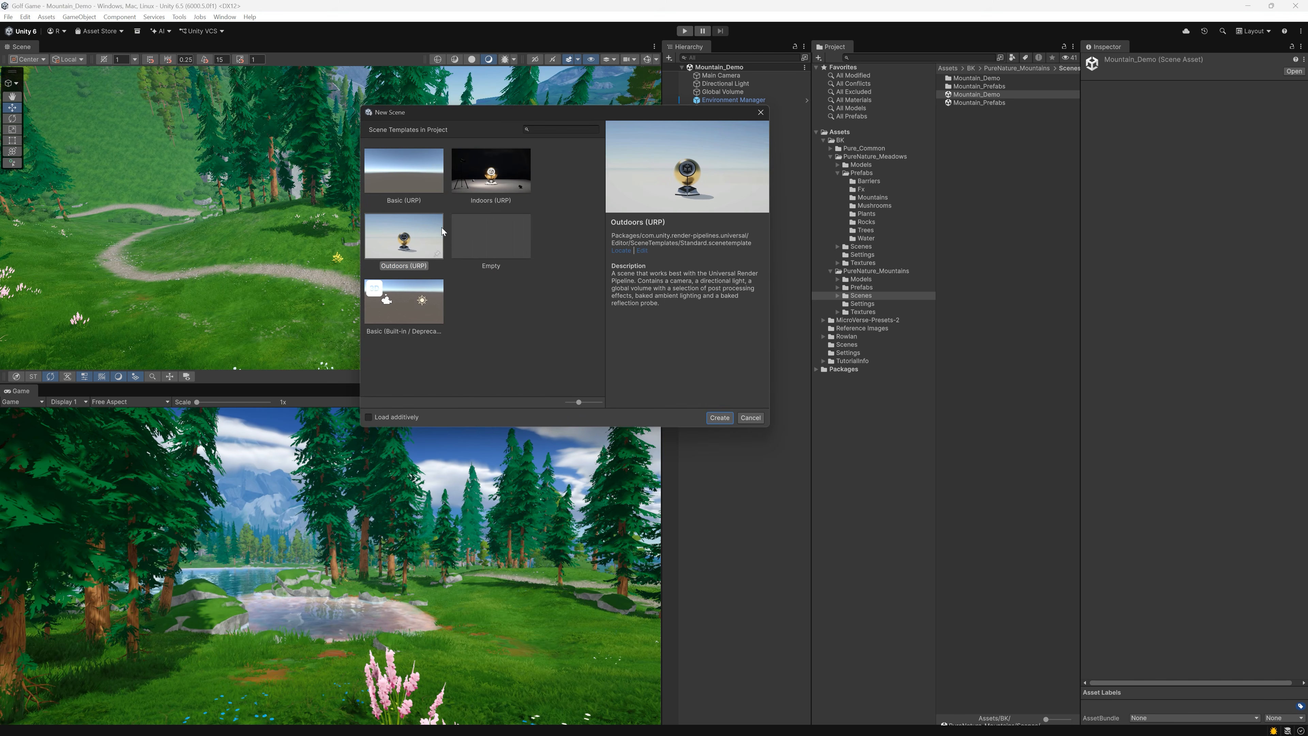
pyautogui.click(725, 418)
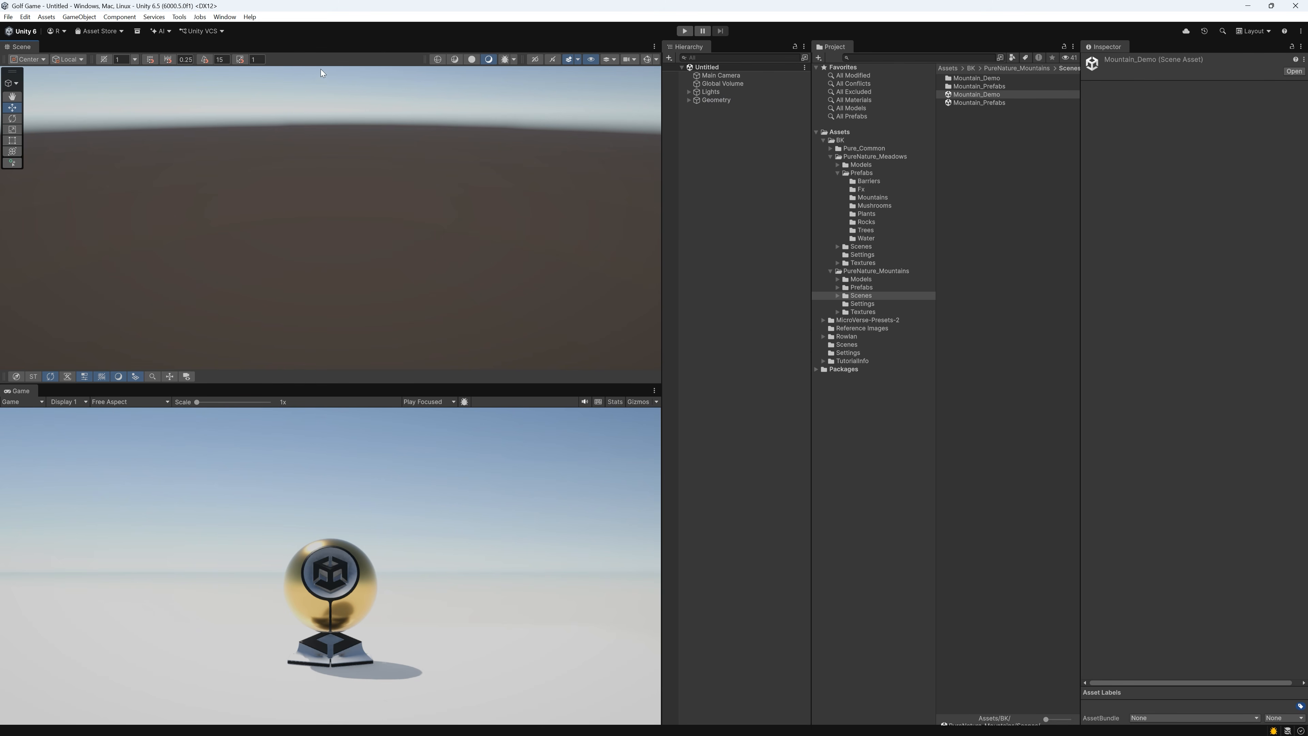
# Open the MicroVerse content browser and dock it beside the Game view
pyautogui.click(224, 17)
pyautogui.moveTo(253, 95)
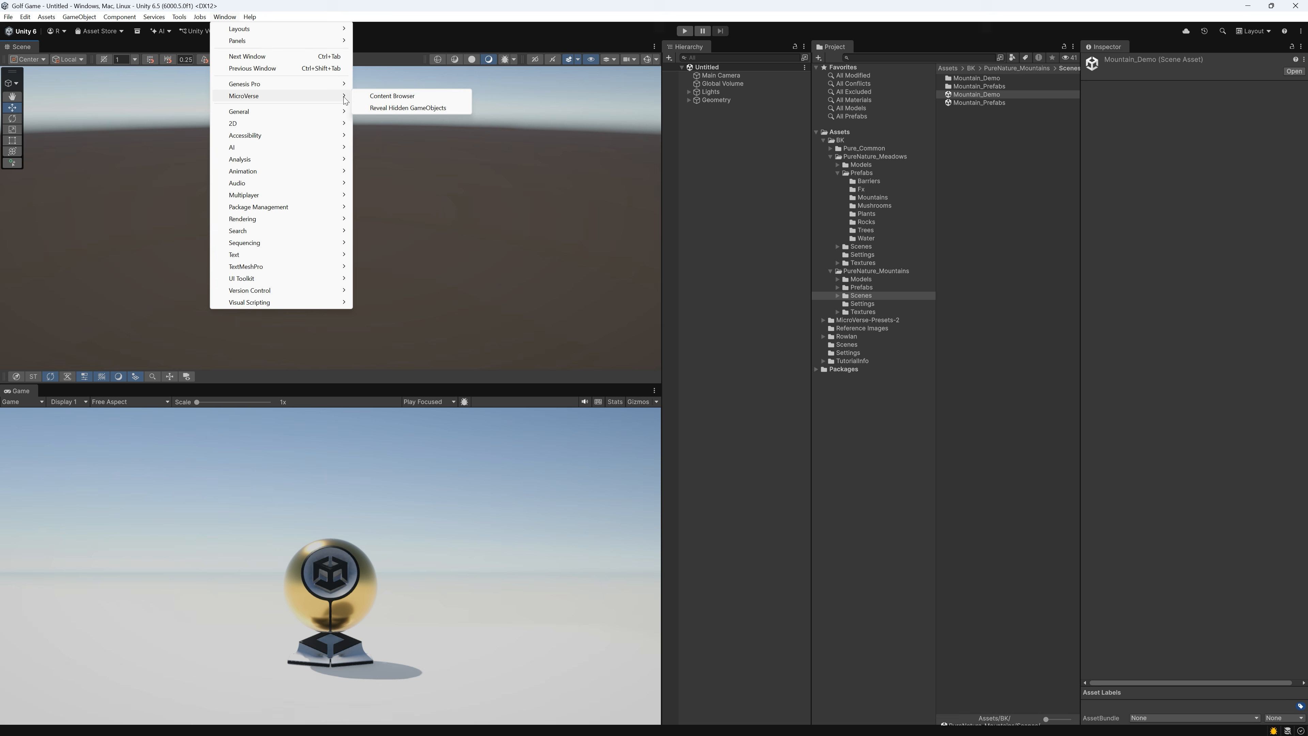
pyautogui.click(406, 96)
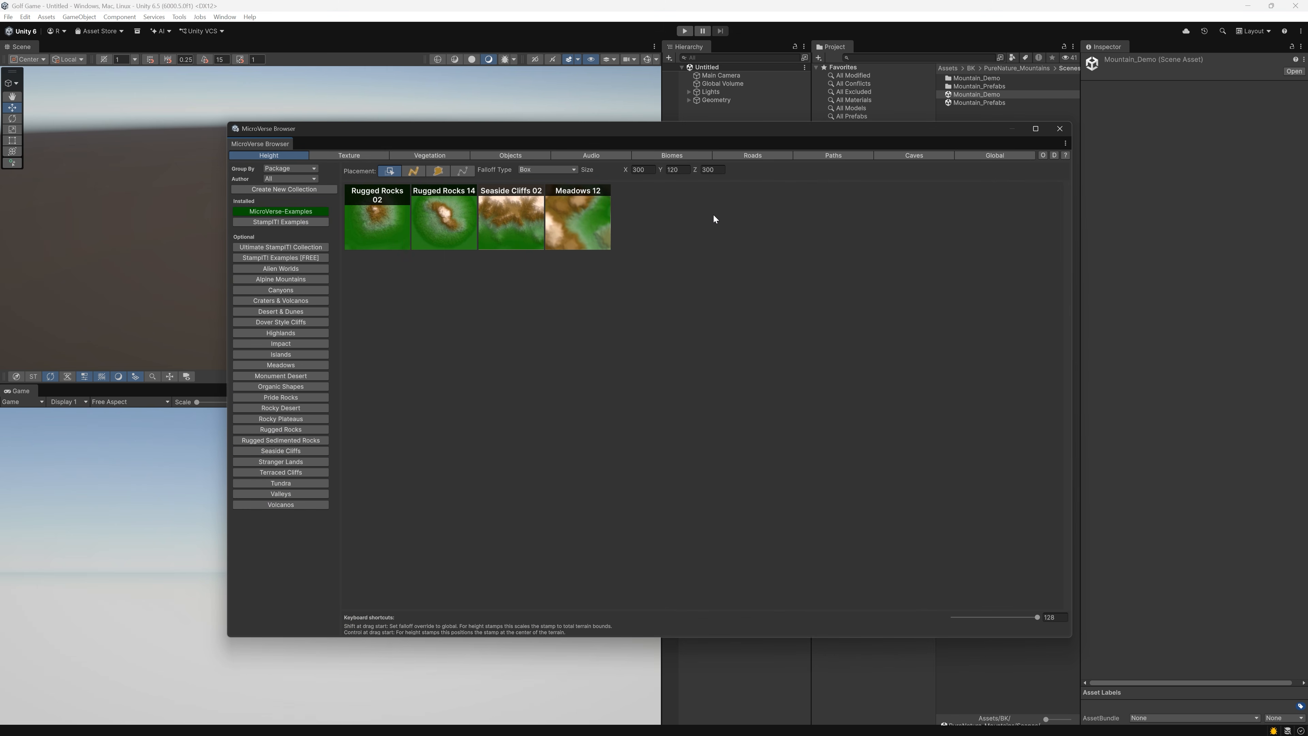
pyautogui.moveTo(268, 143); pyautogui.dragTo(123, 392)
# Select UnityMaterialBall_Gold under Geometry and look for it in the scene view
pyautogui.click(689, 100)
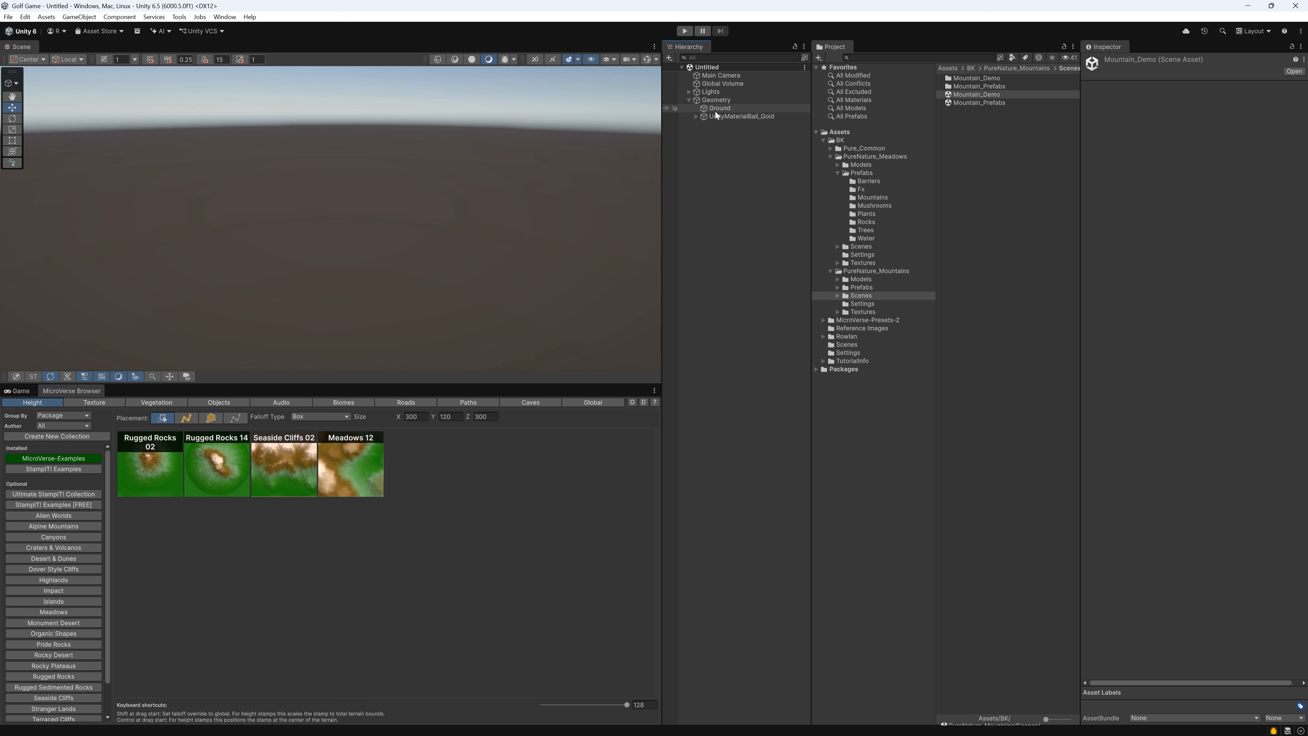
pyautogui.click(719, 114)
pyautogui.moveTo(497, 159); pyautogui.dragTo(467, 146, button='right')
pyautogui.press('w')
pyautogui.press('s')
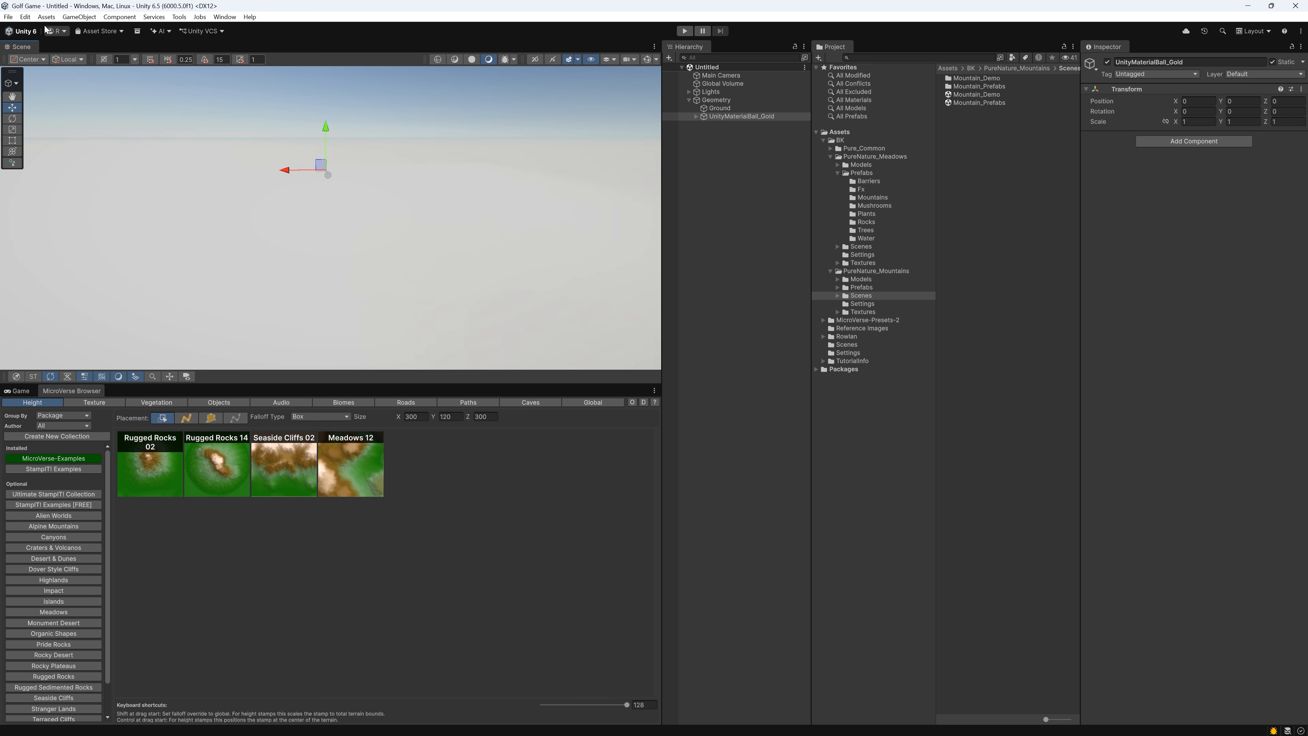
# Start over with another new scene based on the Outdoors (URP) template and bring its material ball into view
pyautogui.click(8, 17)
pyautogui.click(19, 29)
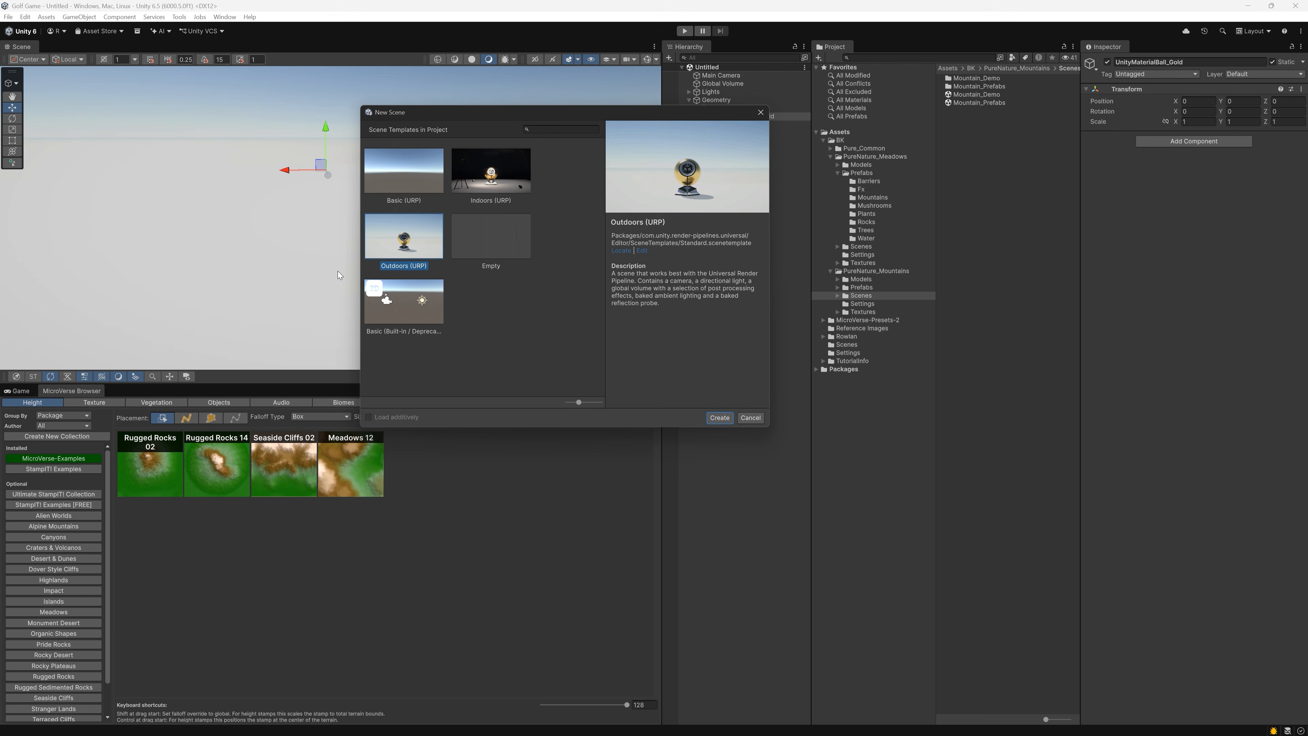
pyautogui.doubleClick(411, 255)
pyautogui.keyDown('alt'); pyautogui.moveTo(544, 299); pyautogui.dragTo(479, 254); pyautogui.keyUp('alt')
pyautogui.press('w')
pyautogui.press('a')
pyautogui.moveTo(479, 253); pyautogui.dragTo(479, 244, button='right')
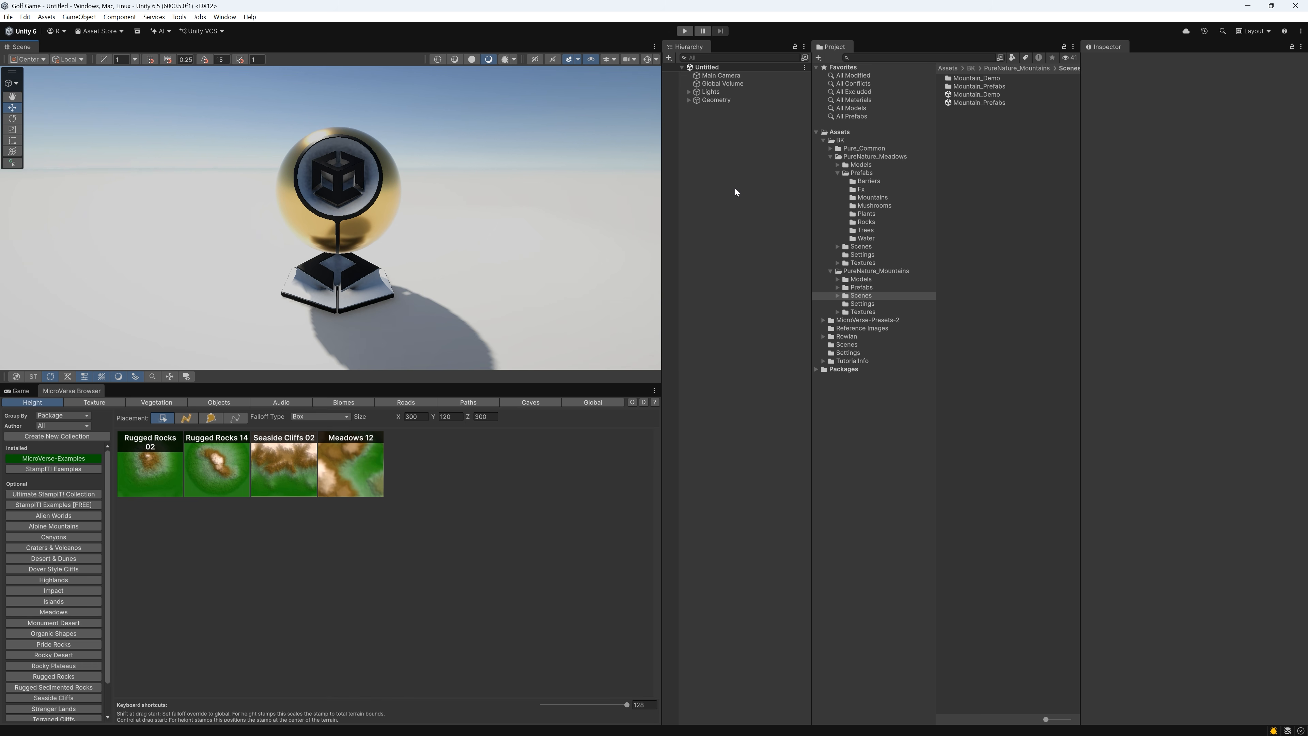
# Delete the Geometry object from the scene
pyautogui.rightClick(714, 106)
pyautogui.rightClick(715, 101)
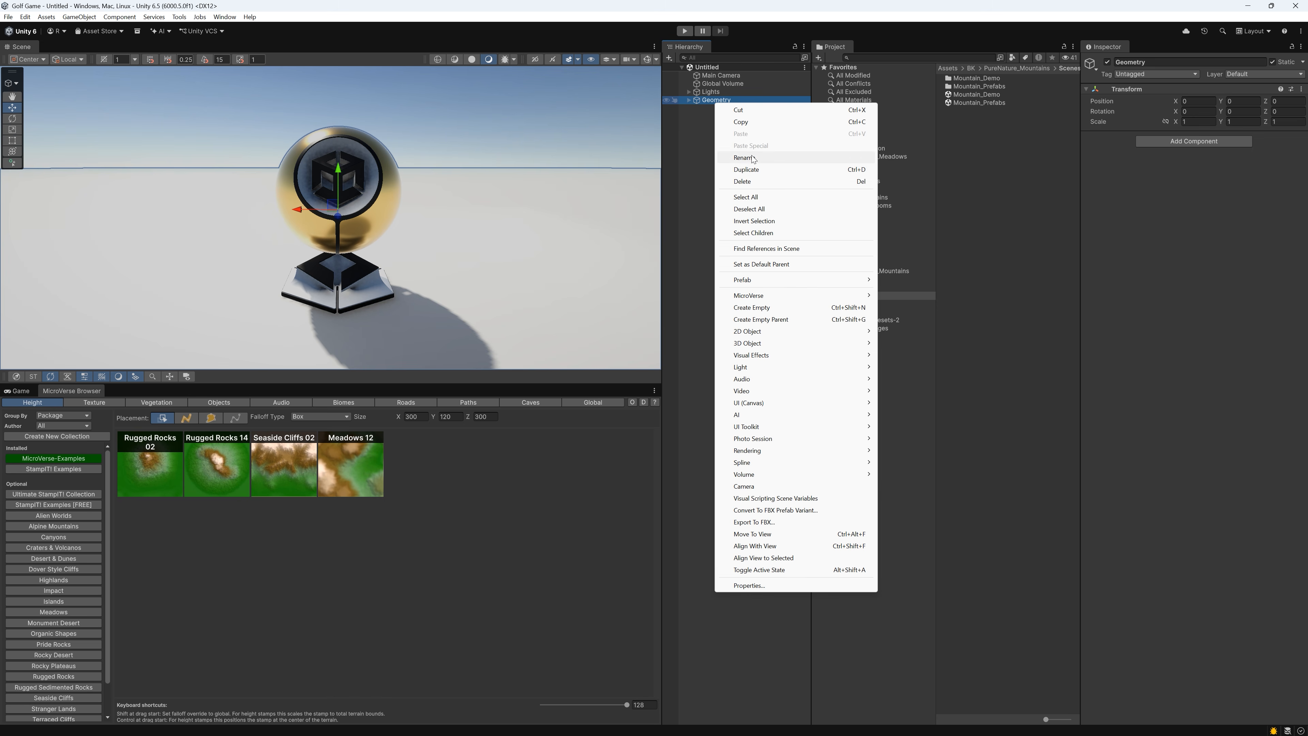
pyautogui.click(753, 182)
# Create a MicroVerse object with a terrain in the scene
pyautogui.rightClick(730, 133)
pyautogui.moveTo(798, 311)
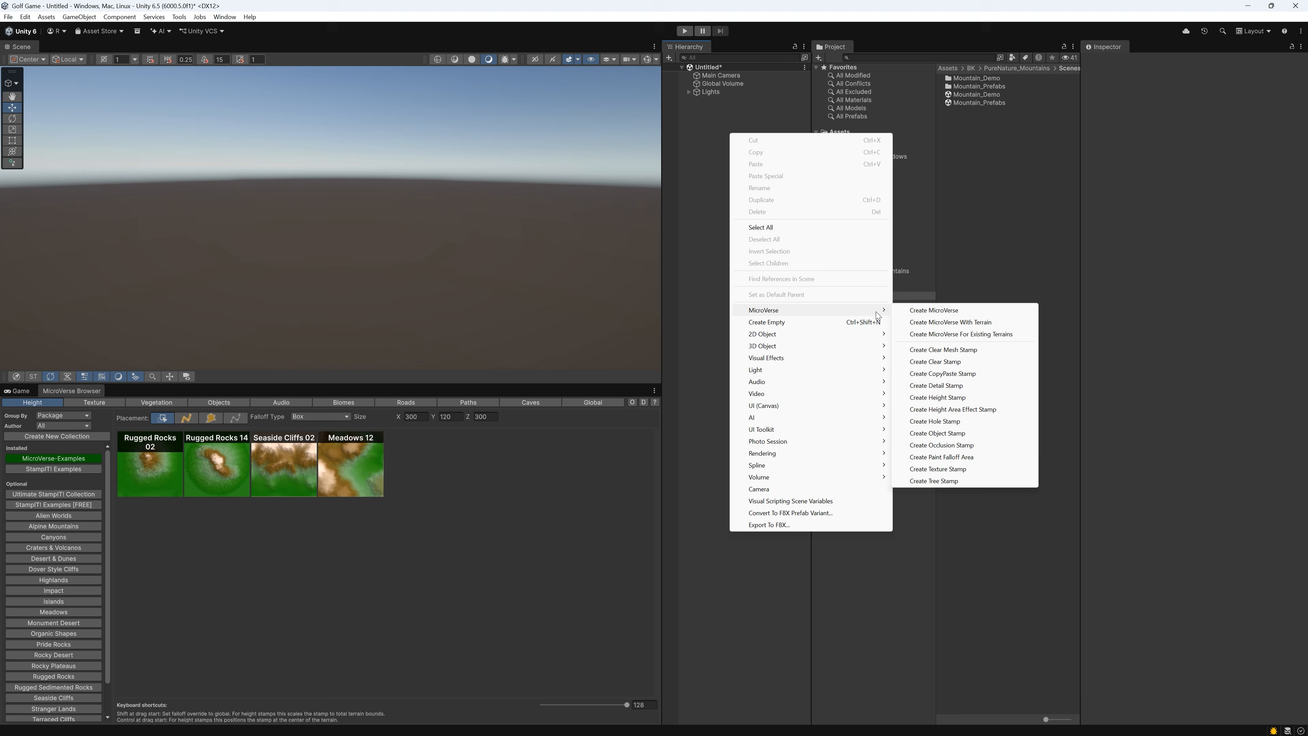
pyautogui.click(927, 323)
pyautogui.moveTo(117, 223); pyautogui.dragTo(93, 206, button='right')
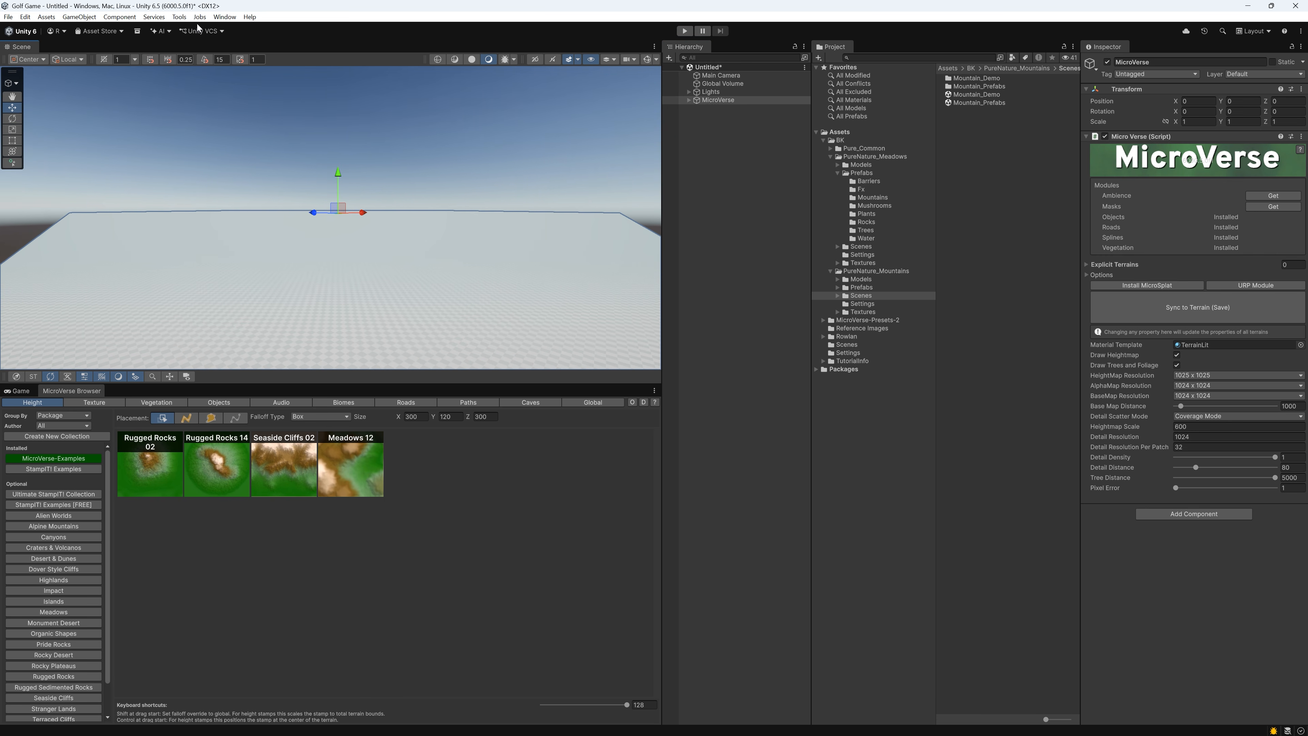
# Turn off fog in the scene's environment lighting settings and close the Lighting window
pyautogui.click(224, 17)
pyautogui.moveTo(260, 222)
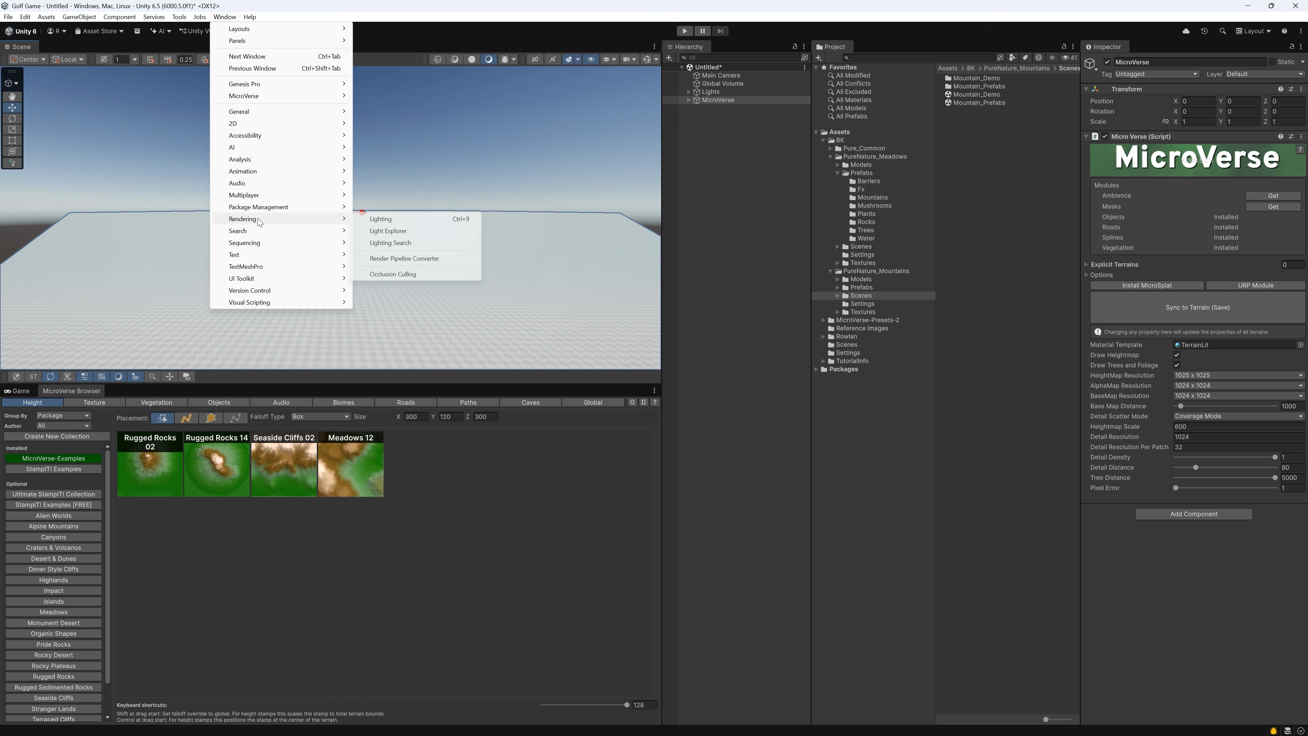
pyautogui.click(382, 218)
pyautogui.click(559, 191)
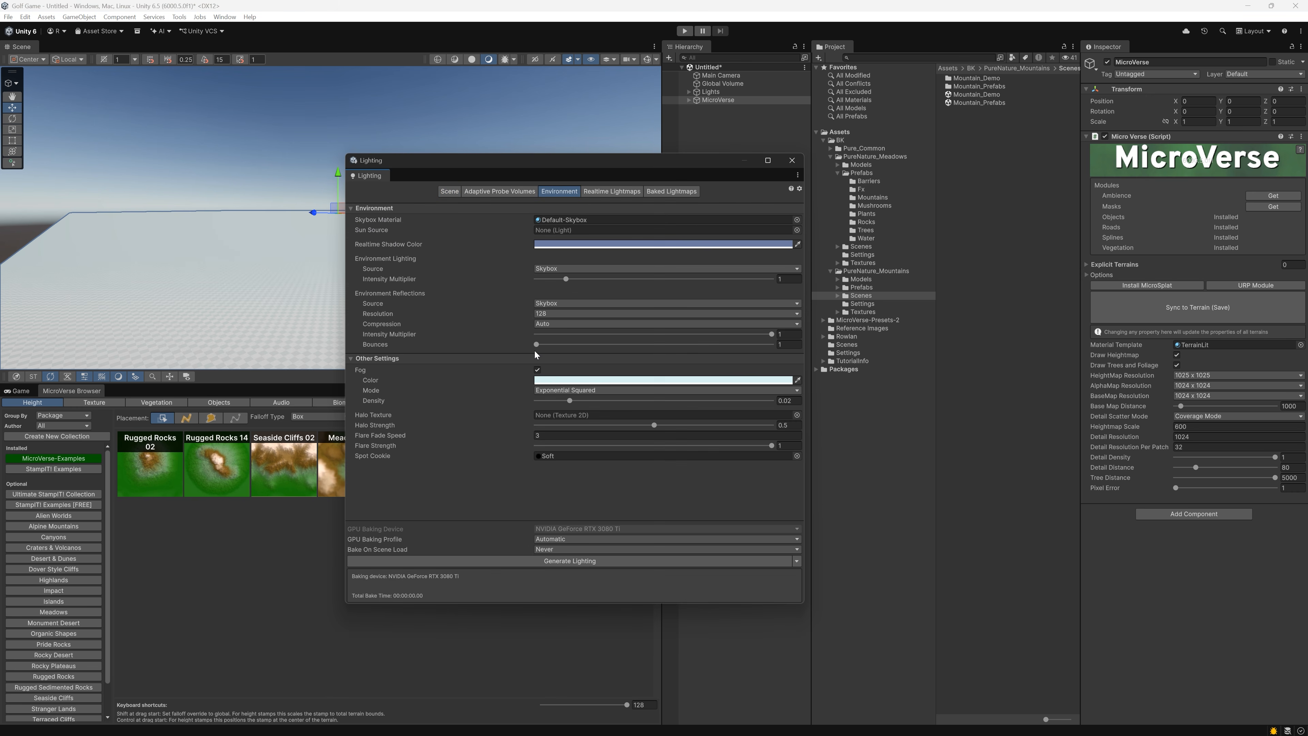
pyautogui.click(537, 369)
pyautogui.click(792, 160)
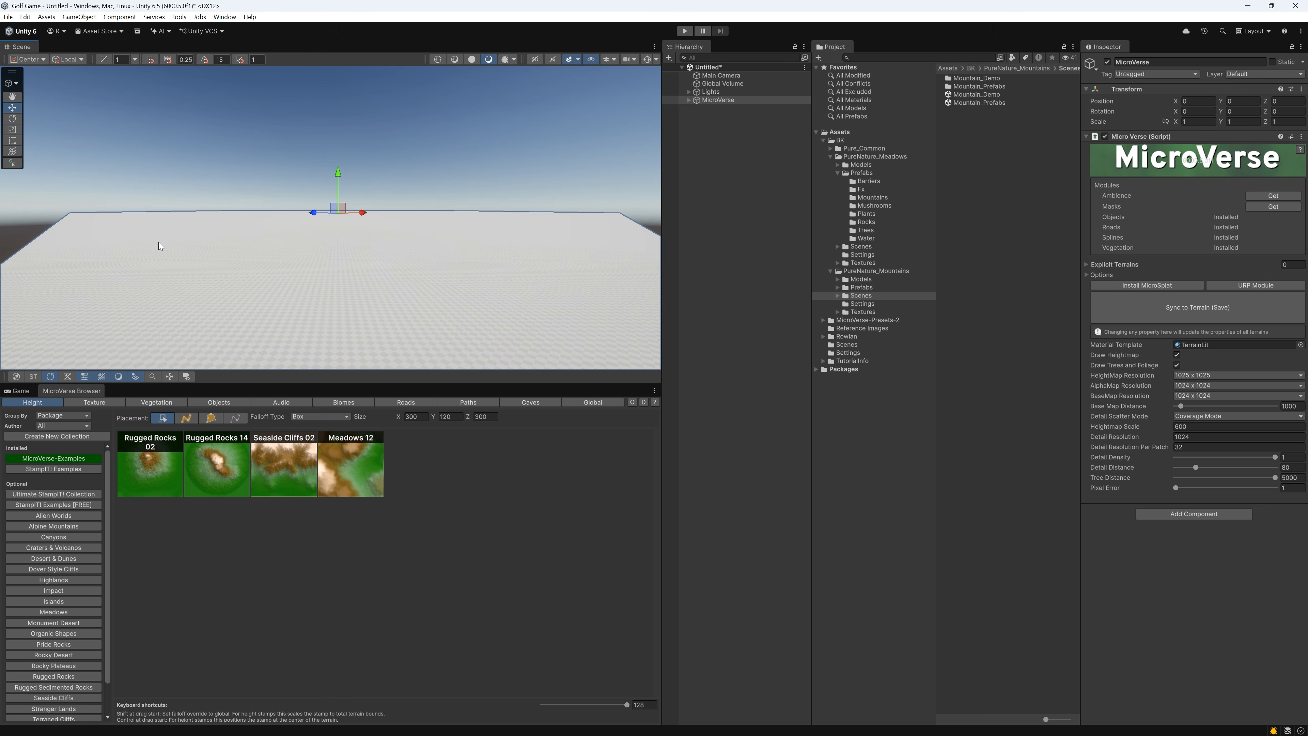
# Add the Meadows 12 height stamp from the StampIT! Examples collection so that it covers the whole terrain
pyautogui.click(88, 468)
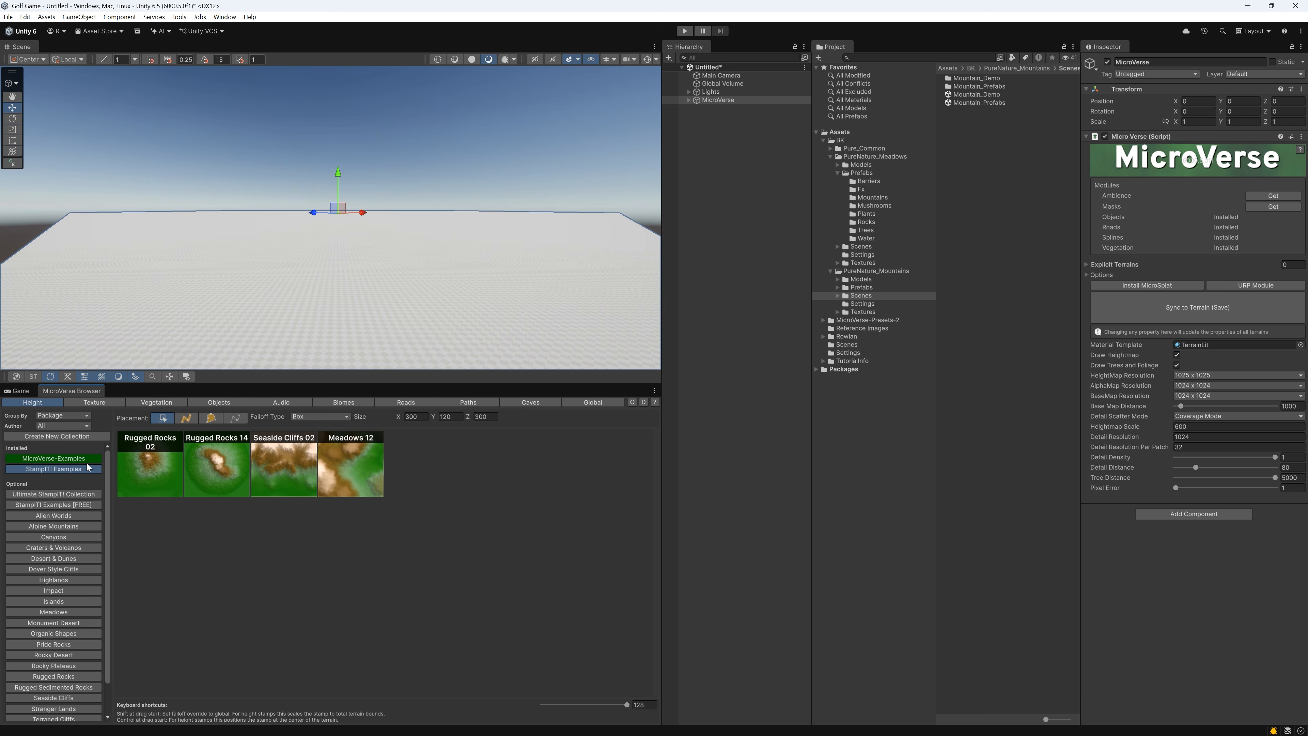
pyautogui.scroll(-6, 229, 572)
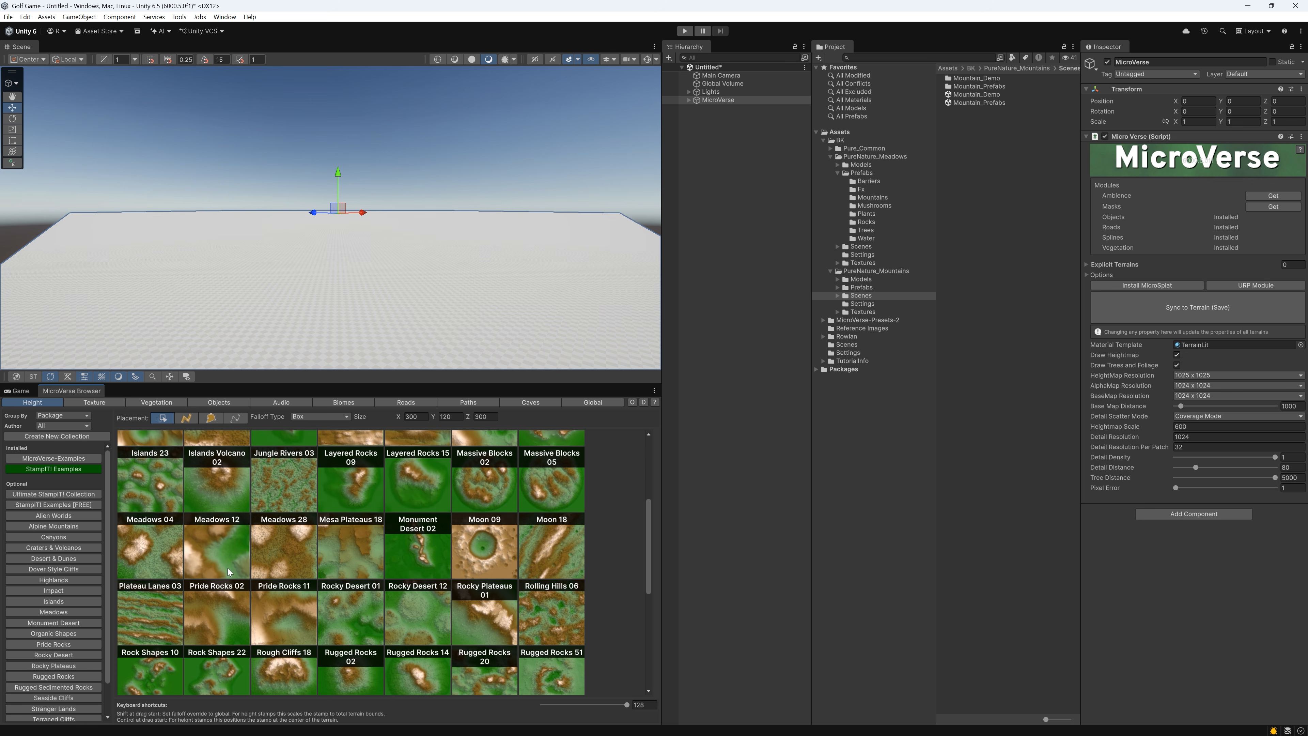
pyautogui.keyDown('ctrl'); pyautogui.keyDown('shift'); pyautogui.moveTo(205, 549); pyautogui.dragTo(301, 307); pyautogui.keyUp('shift'); pyautogui.keyUp('ctrl')
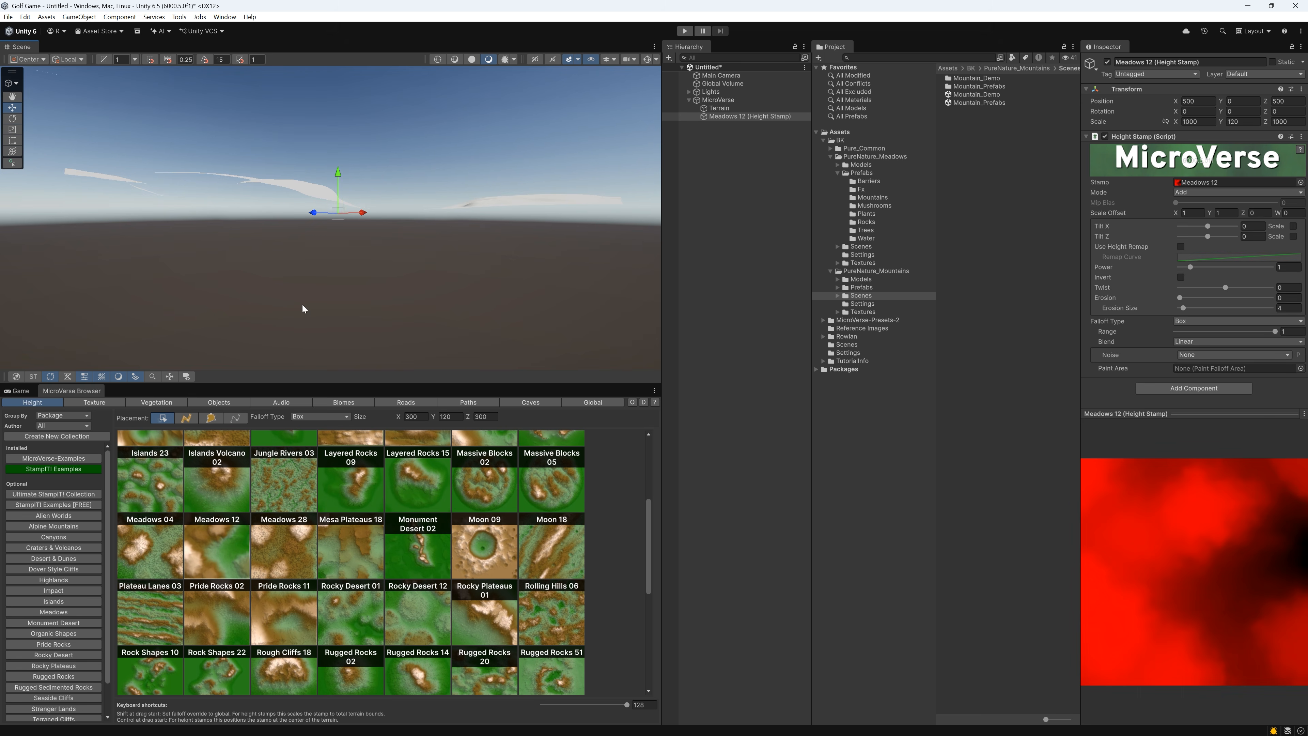
# Flatten the Meadows 12 height stamp by reducing its Y scale to about 28
pyautogui.press('r')
pyautogui.moveTo(338, 181); pyautogui.dragTo(338, 206)
pyautogui.press('e')
pyautogui.moveTo(342, 212); pyautogui.dragTo(104, 252, button='right')
pyautogui.moveTo(463, 263); pyautogui.dragTo(386, 252, button='right')
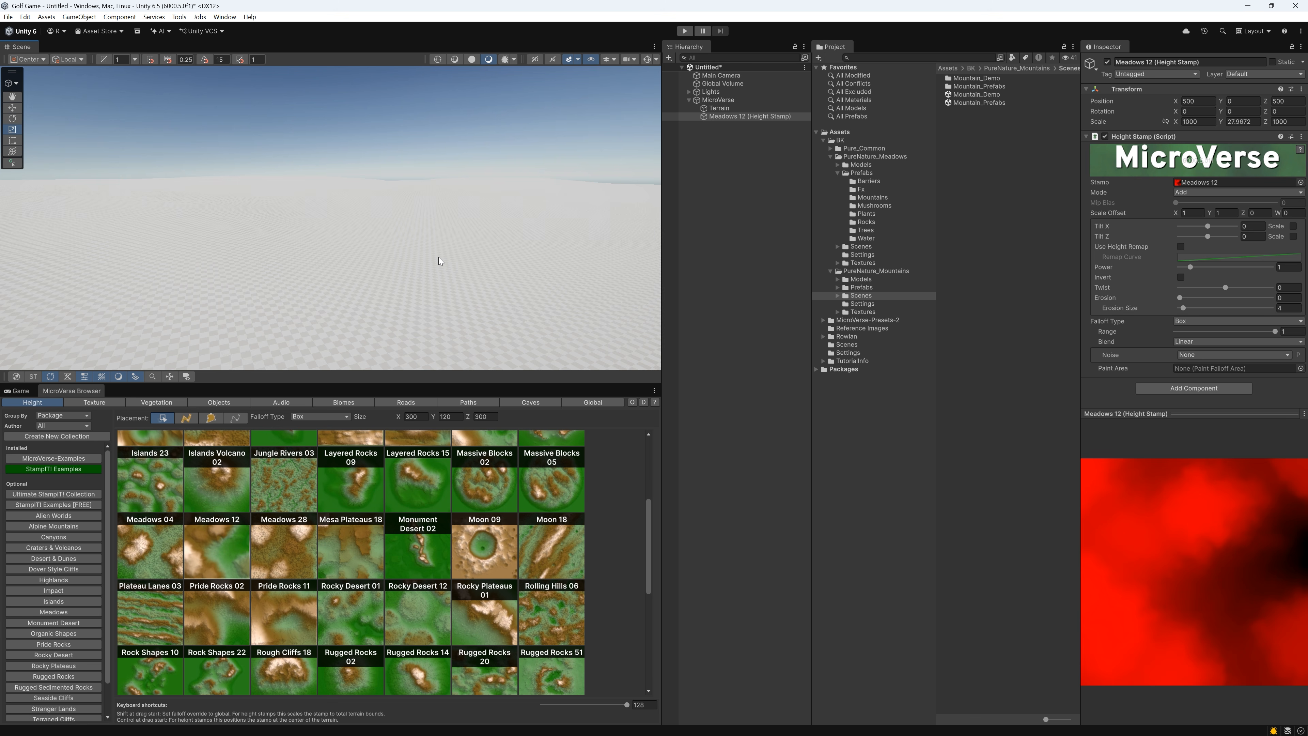
# Dock the Genesis Pro Quick Launch window below the Hierarchy with more height, and launch the Stamp Creator from it
pyautogui.click(225, 16)
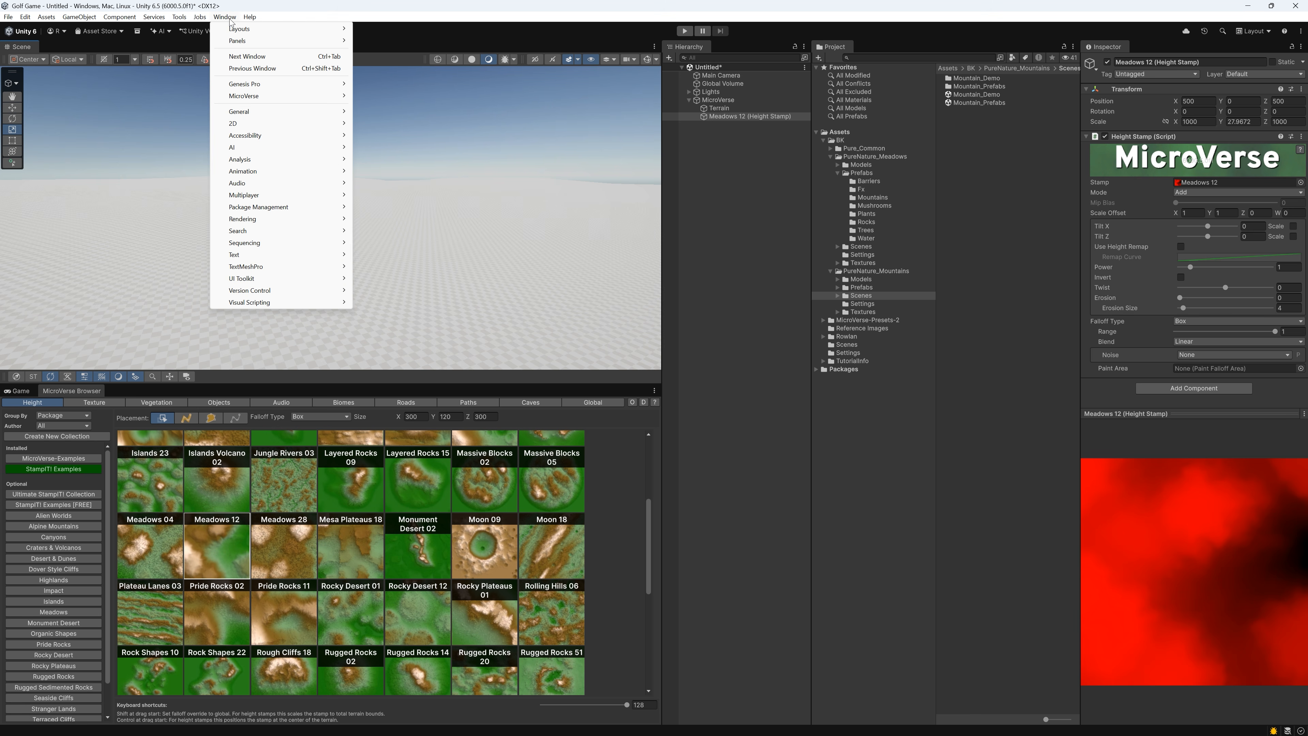
pyautogui.moveTo(252, 85)
pyautogui.click(389, 84)
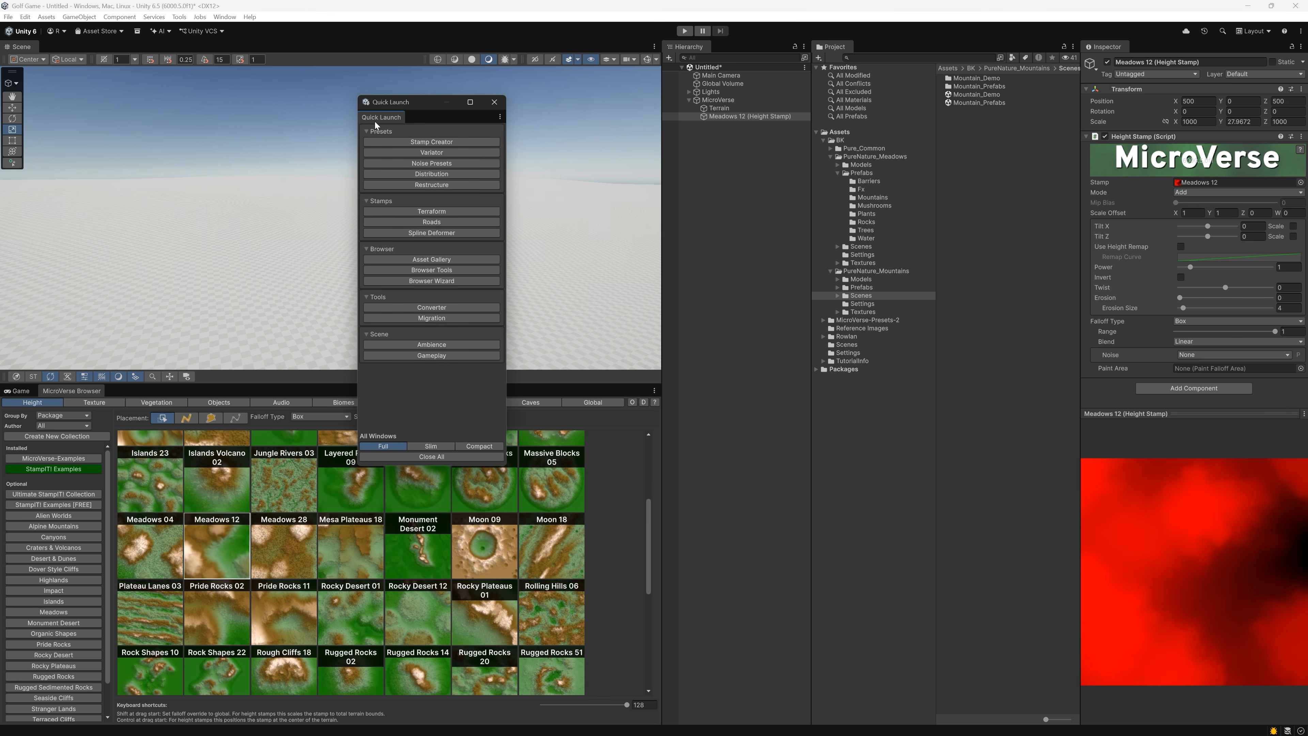
pyautogui.moveTo(377, 125); pyautogui.dragTo(738, 631)
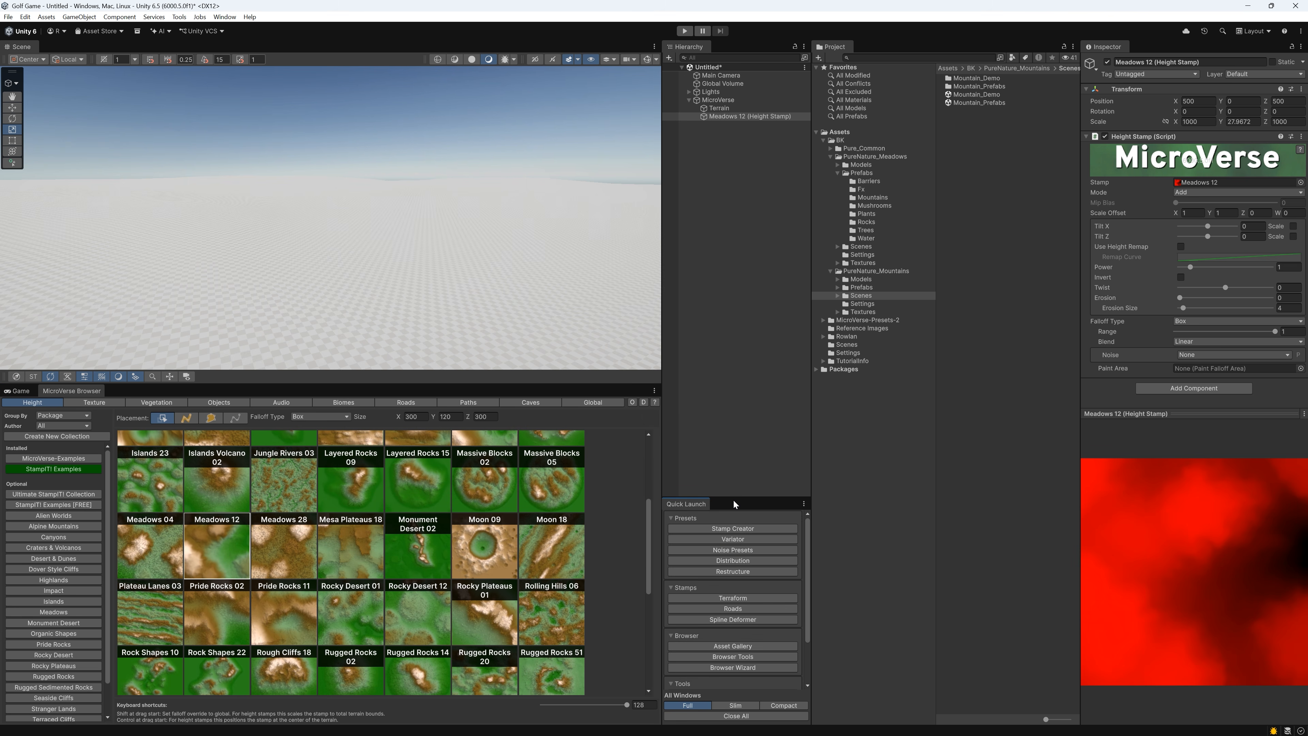
pyautogui.moveTo(734, 499); pyautogui.dragTo(304, 366)
pyautogui.click(751, 405)
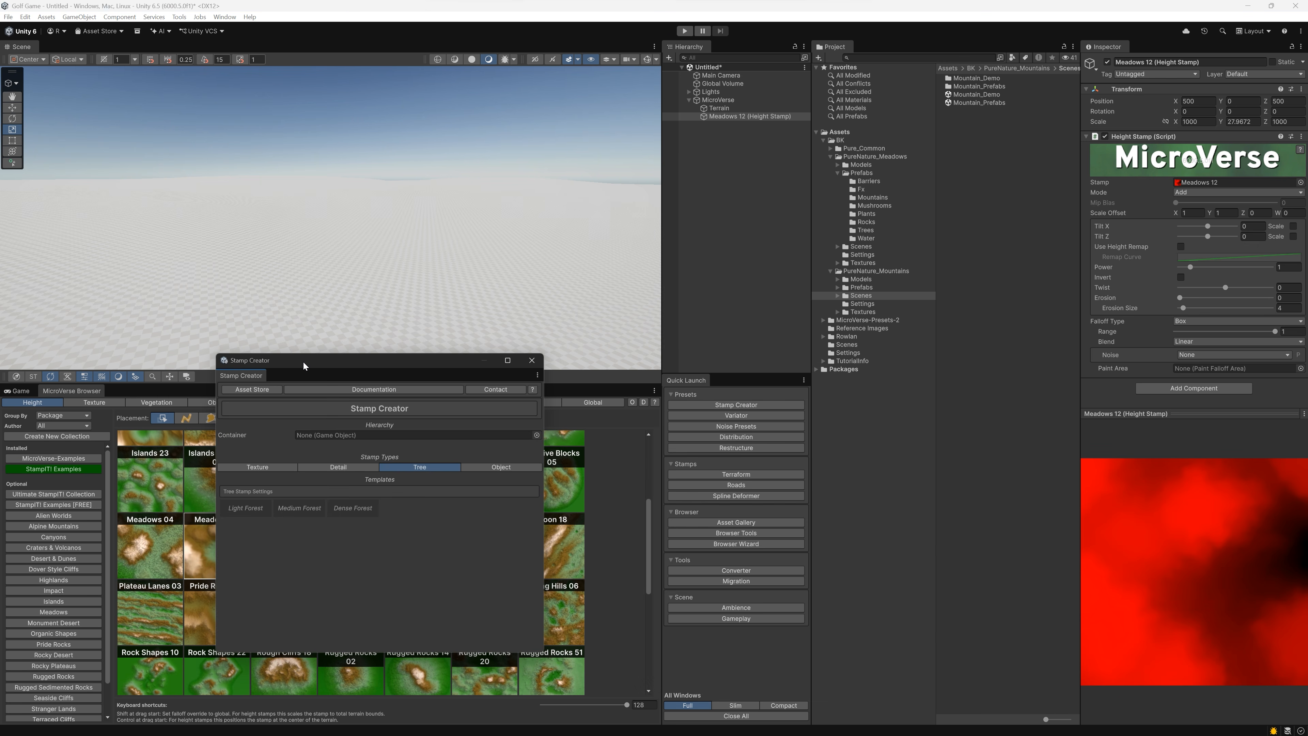
# Open the Asset Gallery and browse the terrain layers of PureNature_Meadows and PureNature_Mountains, keeping the MicroVerse stamp collections uncovered
pyautogui.click(762, 521)
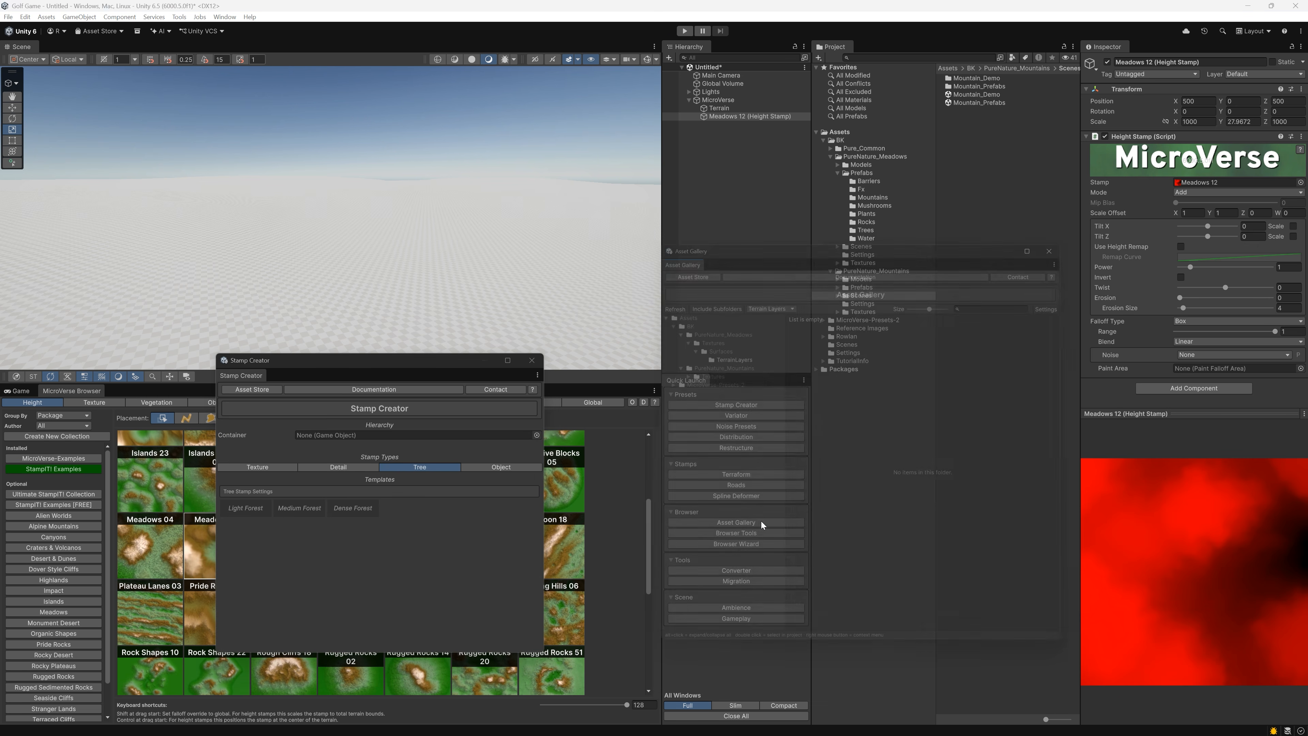
pyautogui.click(726, 352)
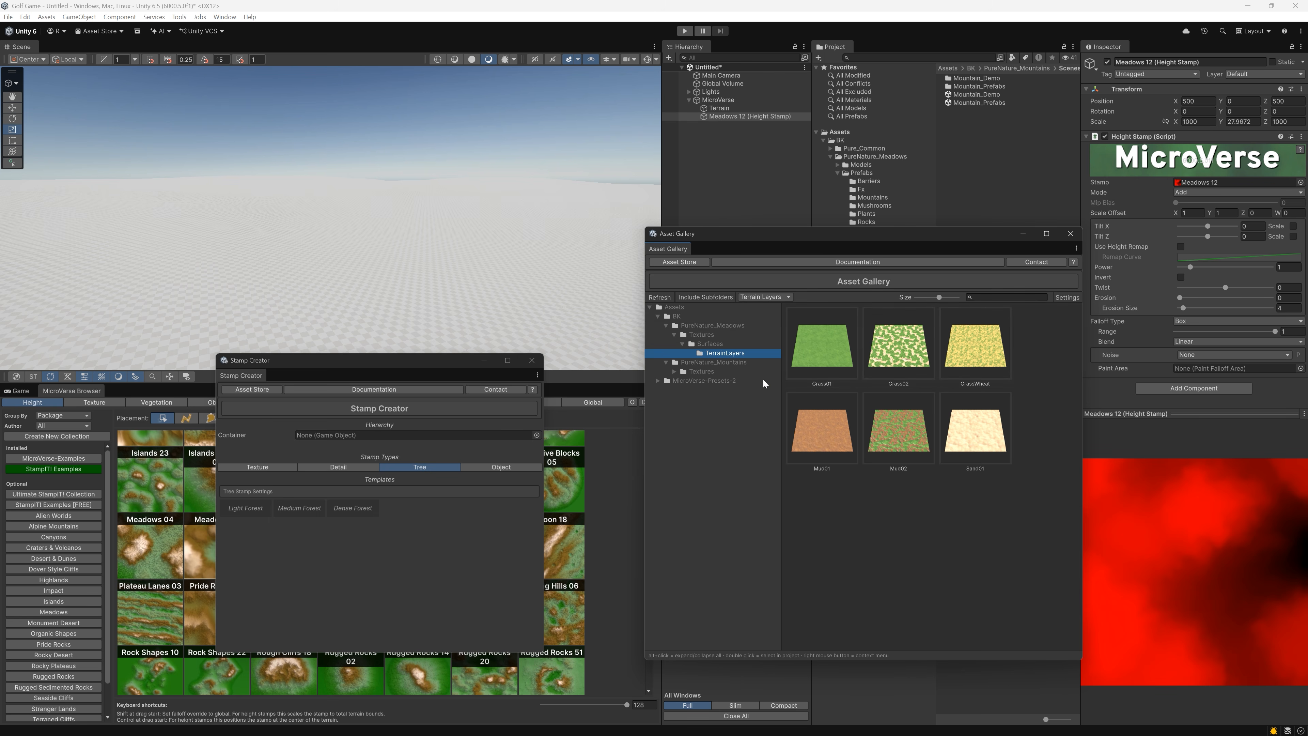
pyautogui.click(674, 372)
pyautogui.click(683, 379)
pyautogui.click(711, 391)
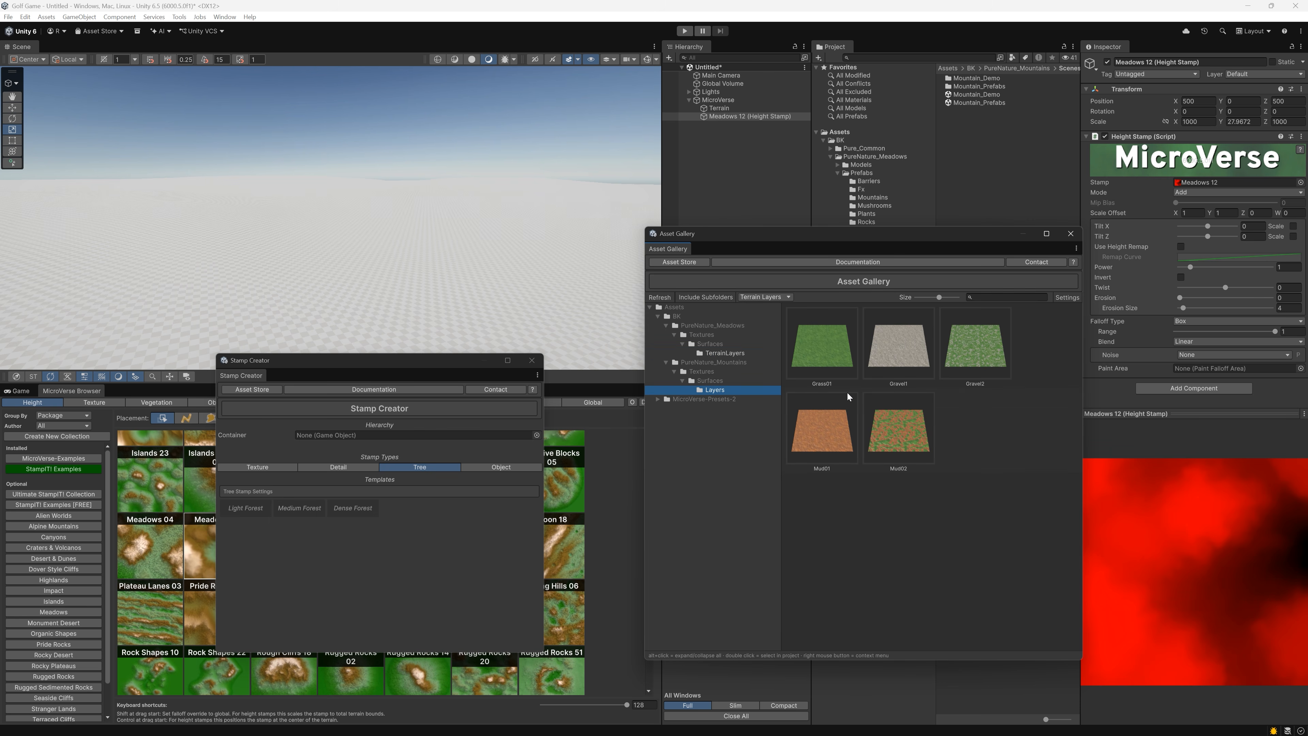
pyautogui.moveTo(385, 369); pyautogui.dragTo(668, 383)
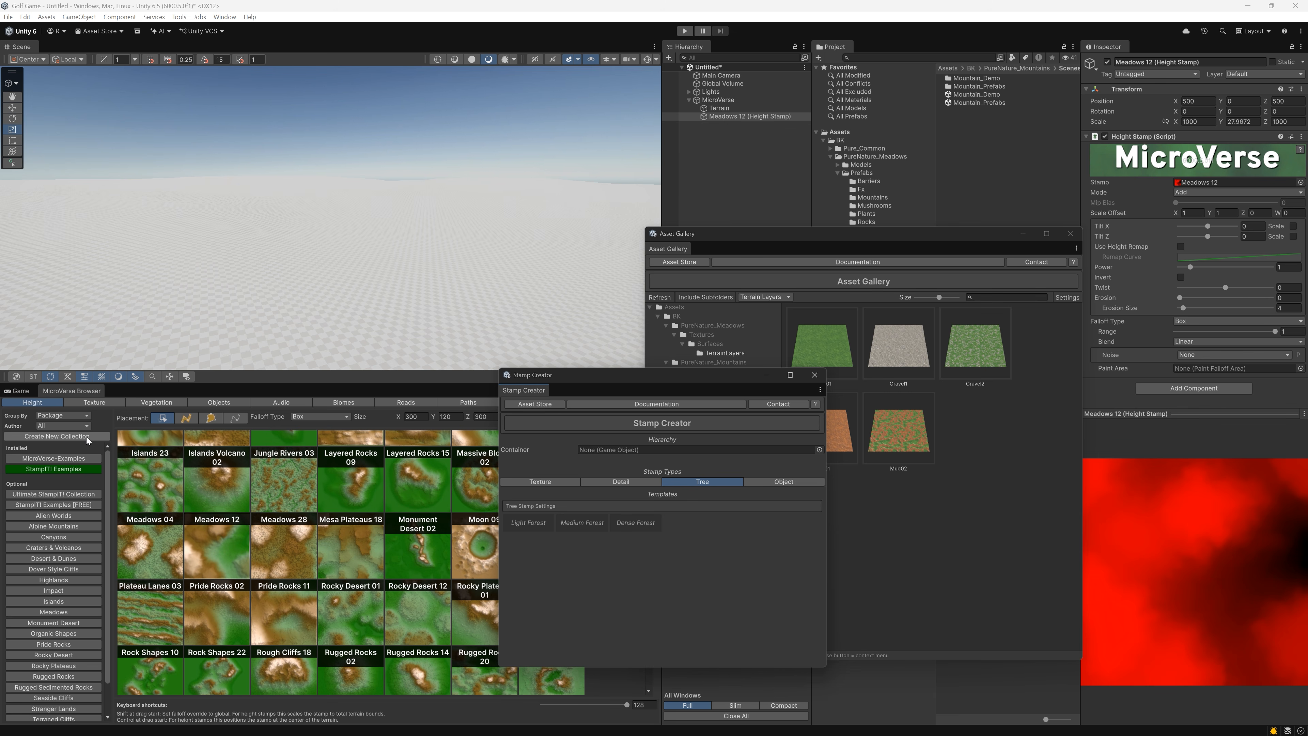
# Create a new folder named Golf Game directly under the project's Assets folder
pyautogui.rightClick(844, 137)
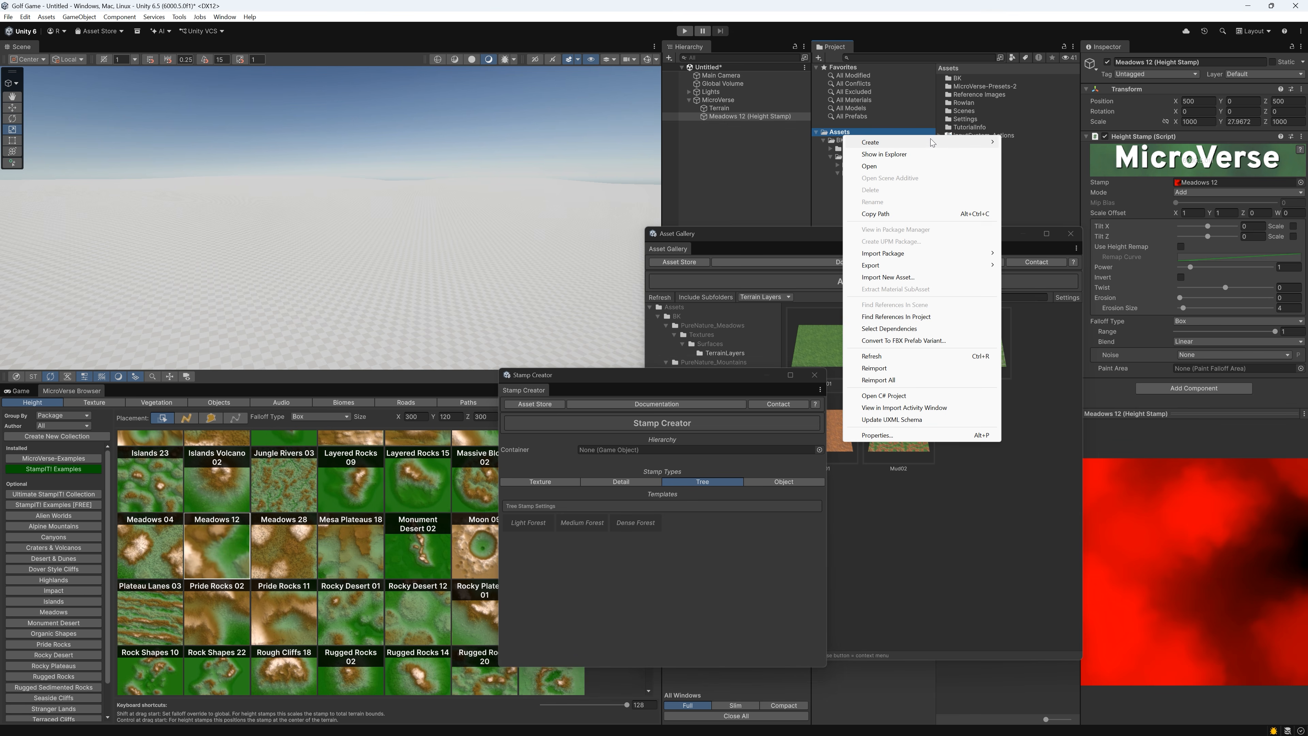
pyautogui.moveTo(876, 142)
pyautogui.click(1027, 142)
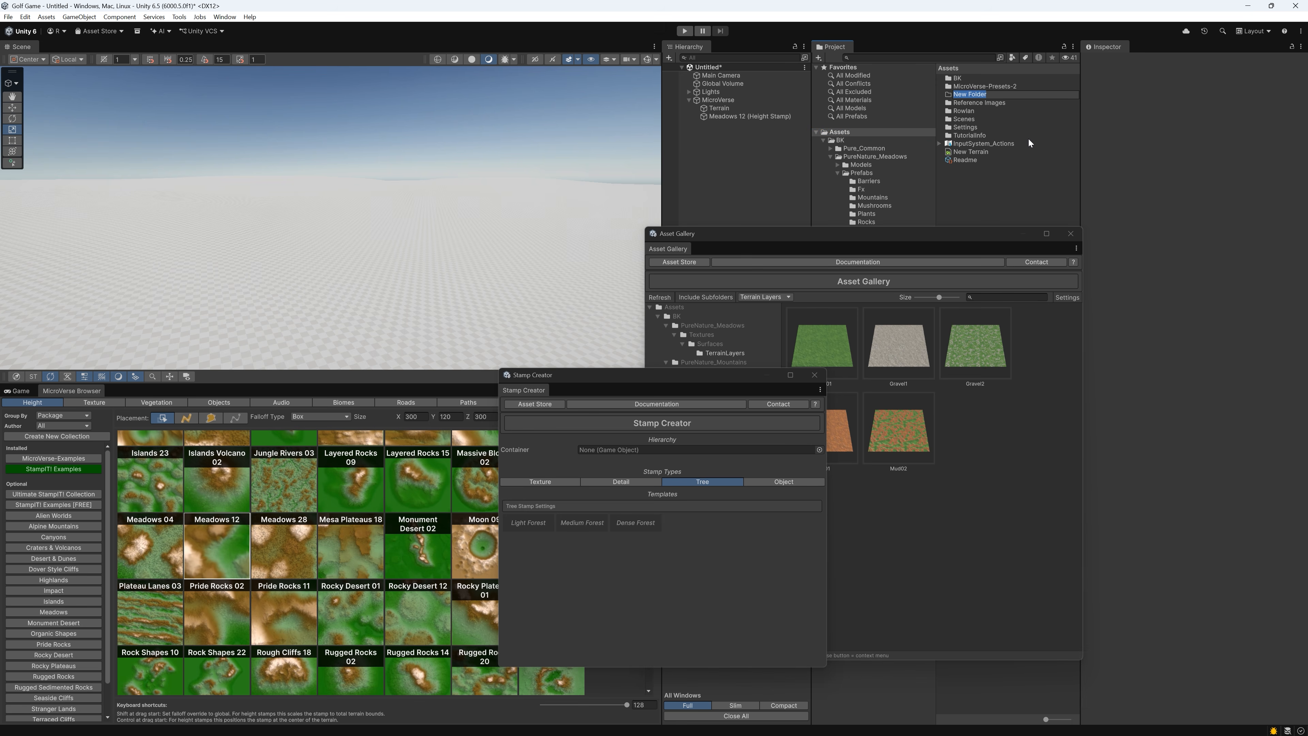
pyautogui.write('Golf Game')
pyautogui.press('Return')
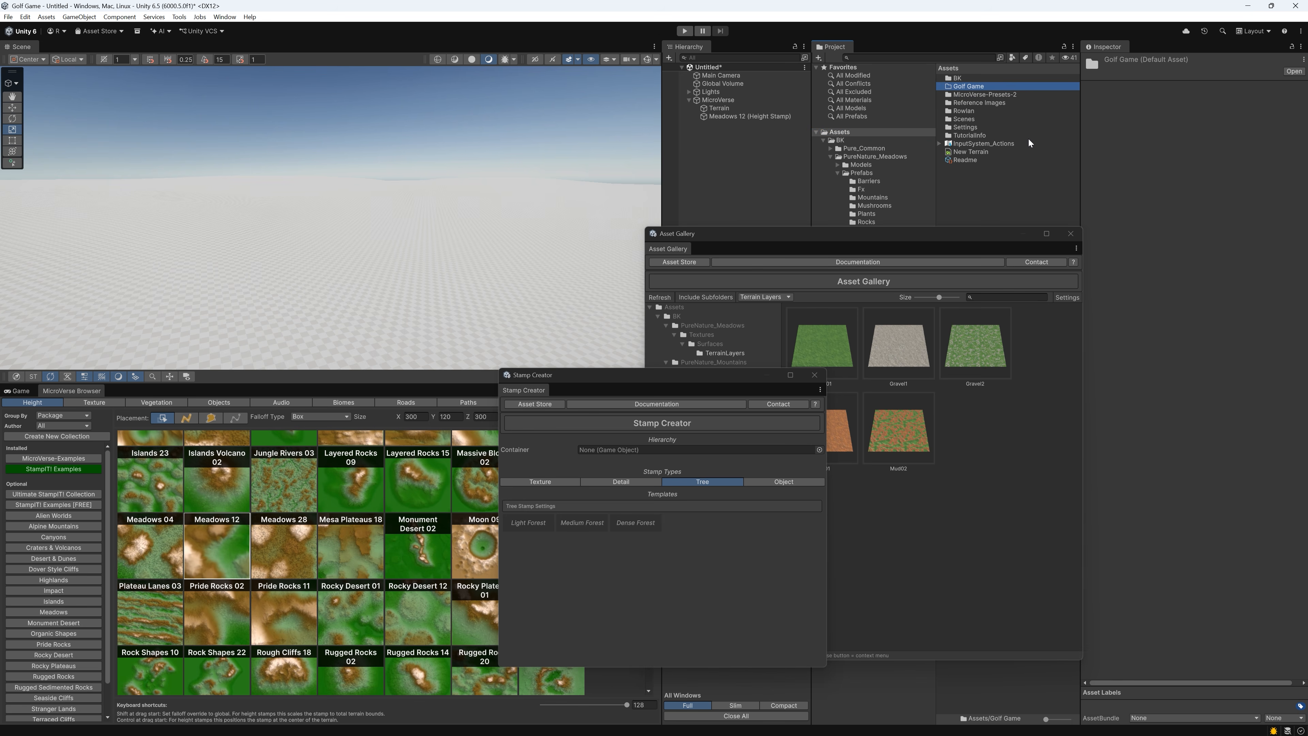
# Start a new MicroVerse collection with the base path Assets/Golf Game, and include the Global and Paths content types
pyautogui.click(78, 437)
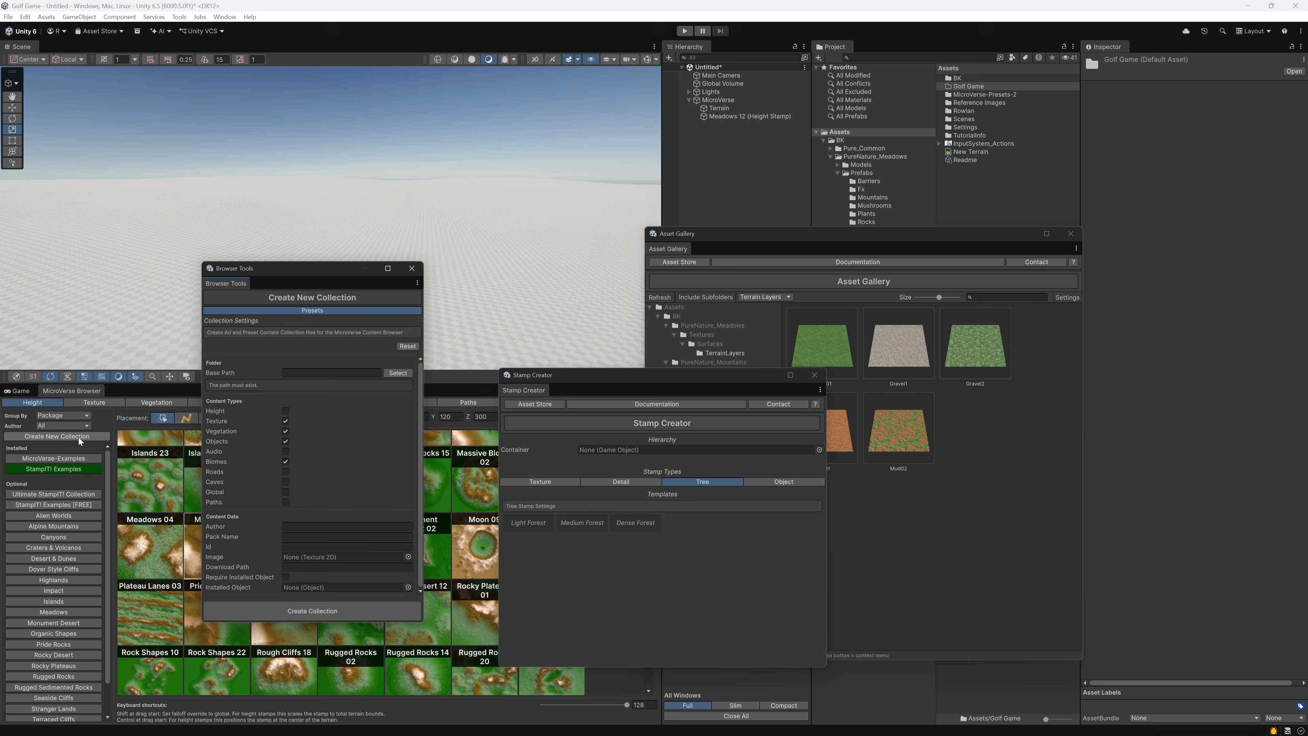
pyautogui.write('A')
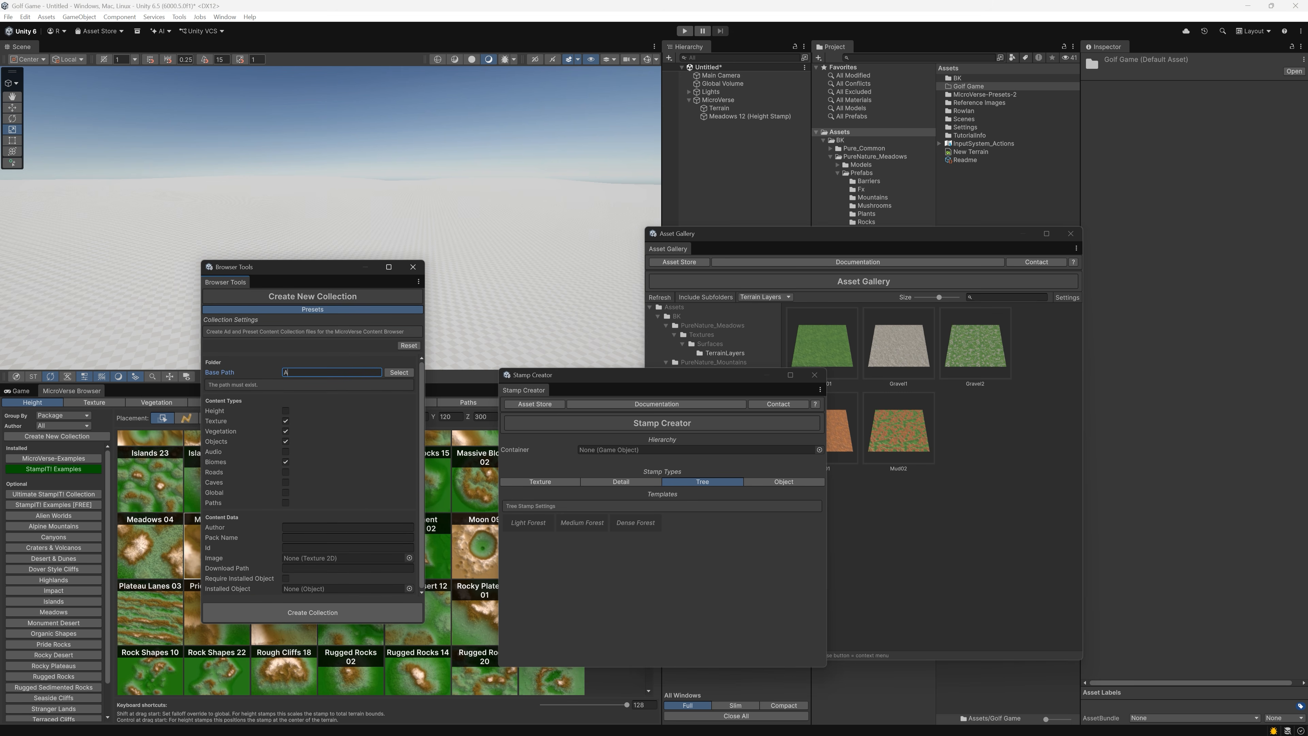
pyautogui.write('ssets/Golf Game')
pyautogui.click(285, 493)
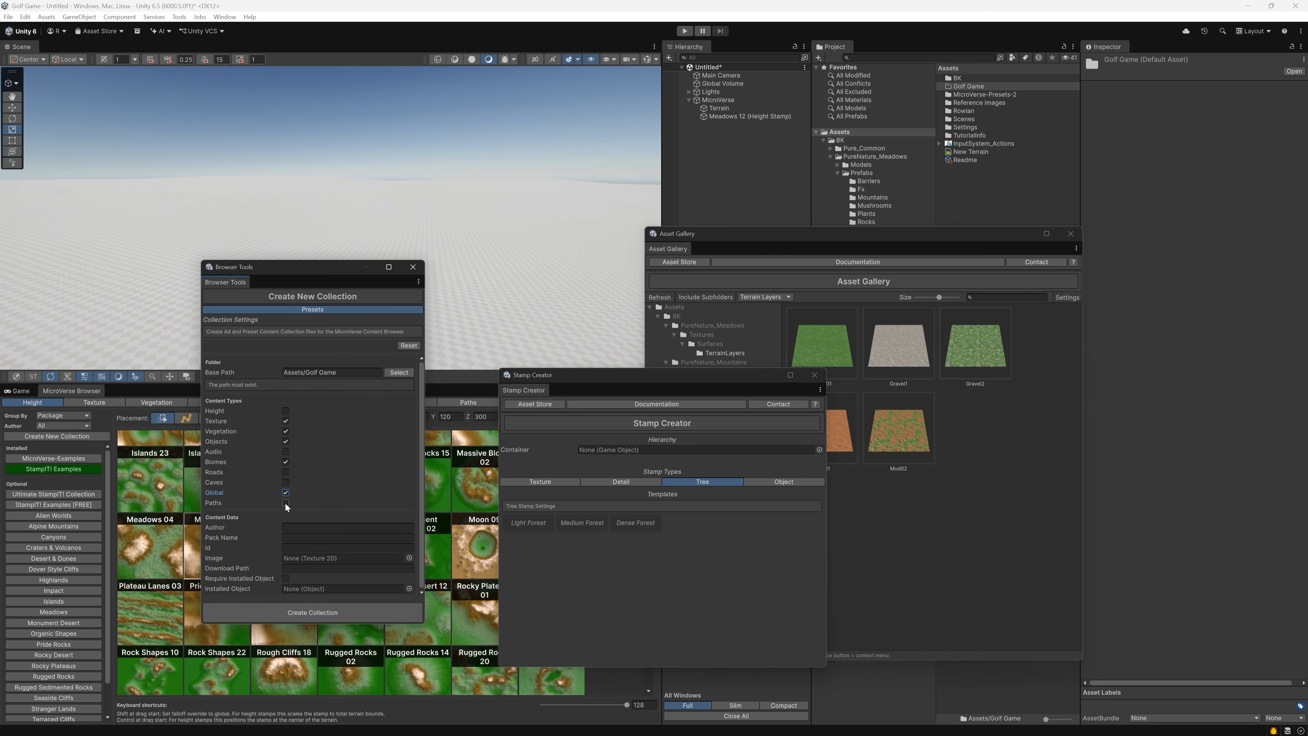
pyautogui.click(285, 502)
pyautogui.click(309, 527)
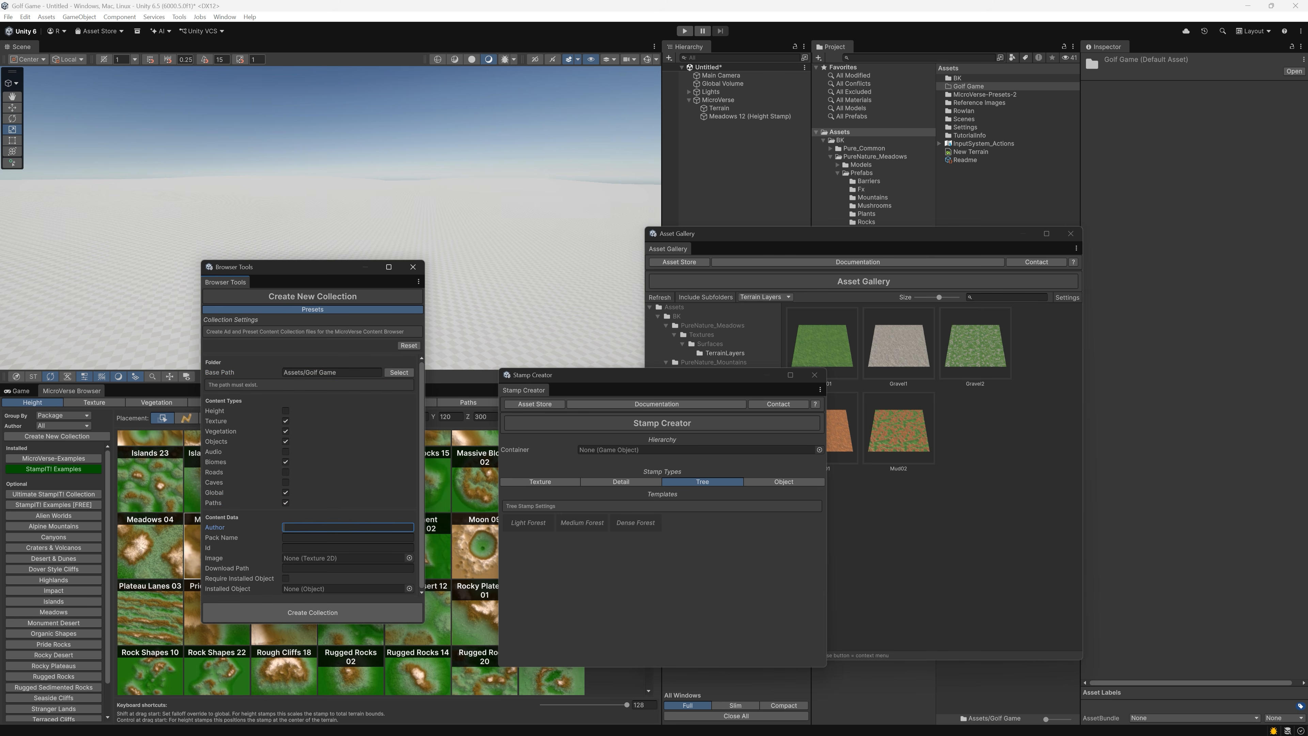
pyautogui.write('Rowlan & Team')
pyautogui.press('Tab')
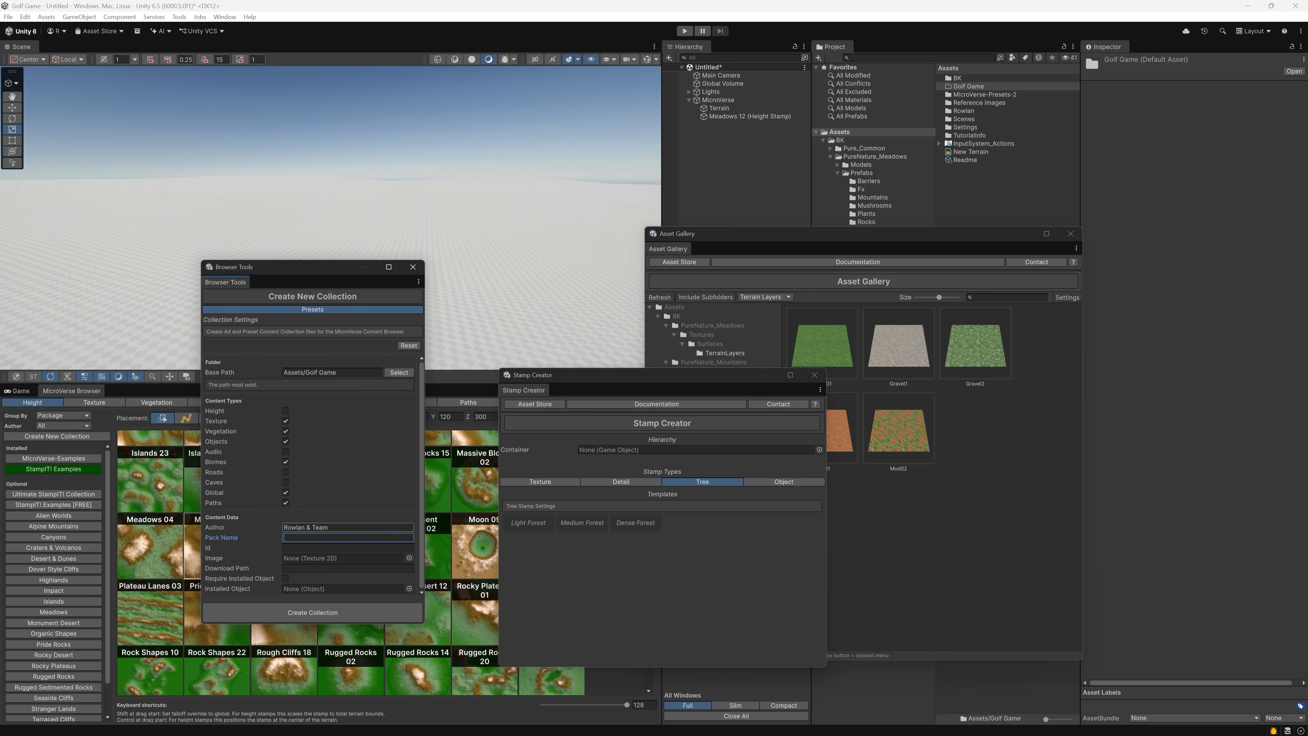
pyautogui.write('Golf Game')
pyautogui.press('Tab')
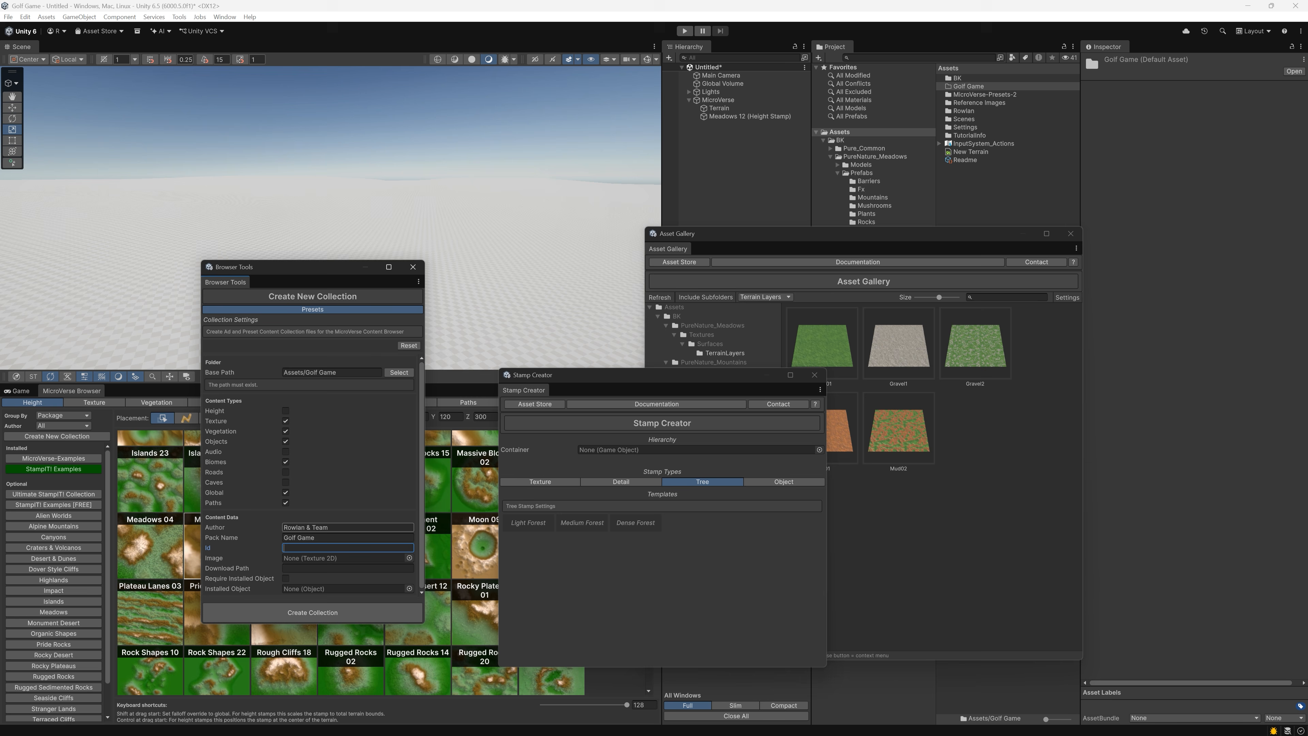
pyautogui.write('Golf Game')
pyautogui.press('Tab')
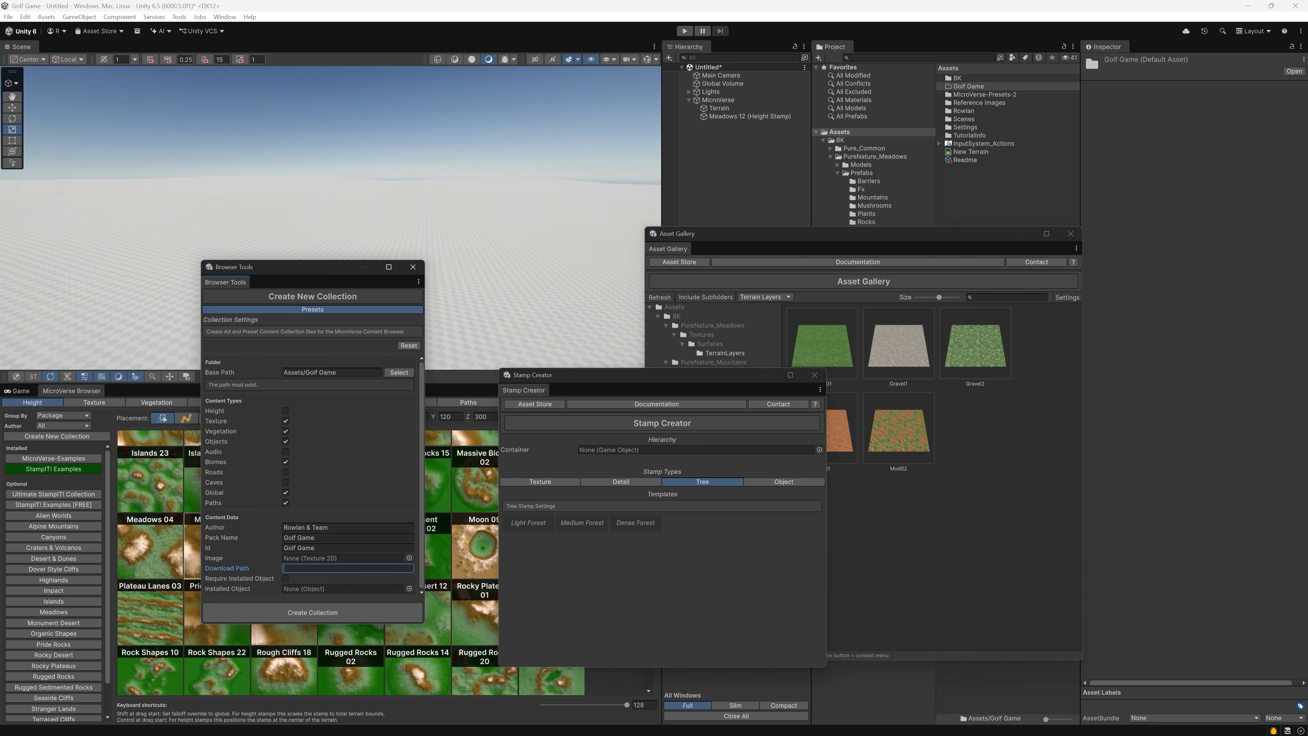
pyautogui.write('https://golfgame.com')
pyautogui.click(330, 614)
# Open the Golf Game folder in the project, and show the Golf Game collection's texture category with the collection creation window out of the way
pyautogui.doubleClick(968, 86)
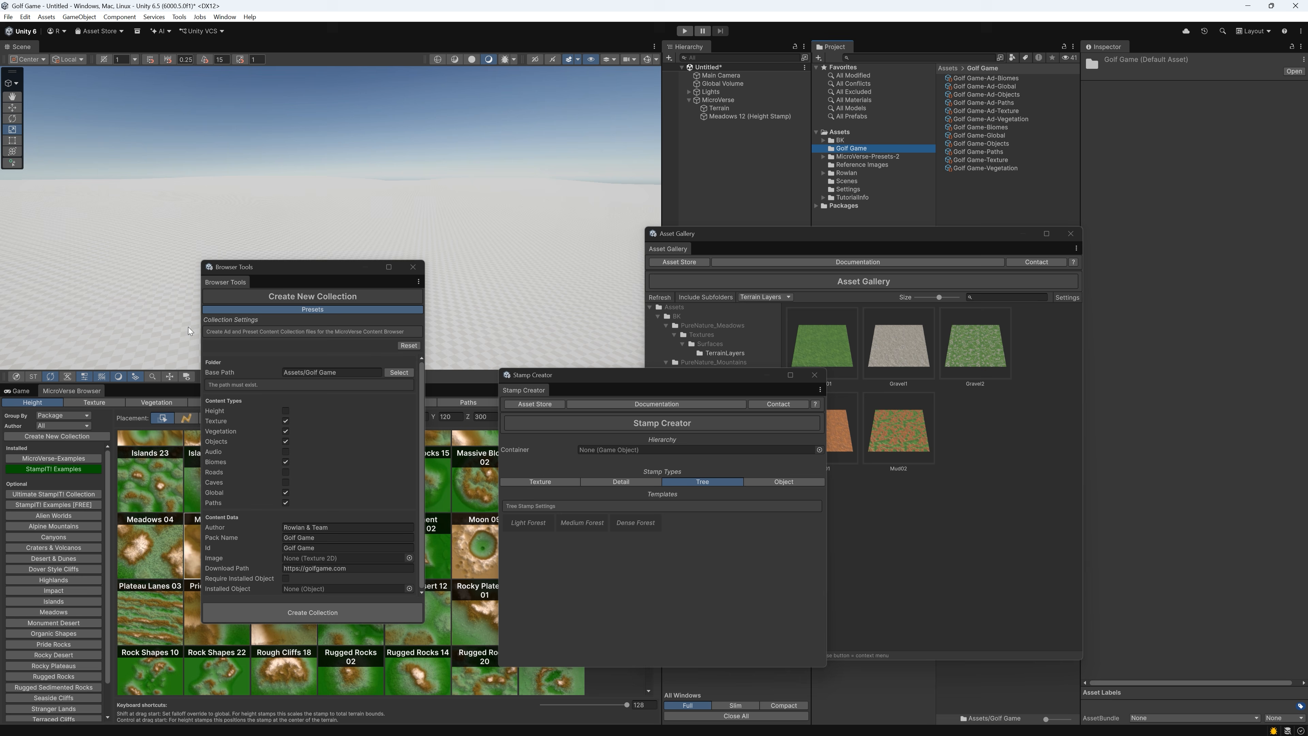
pyautogui.click(106, 402)
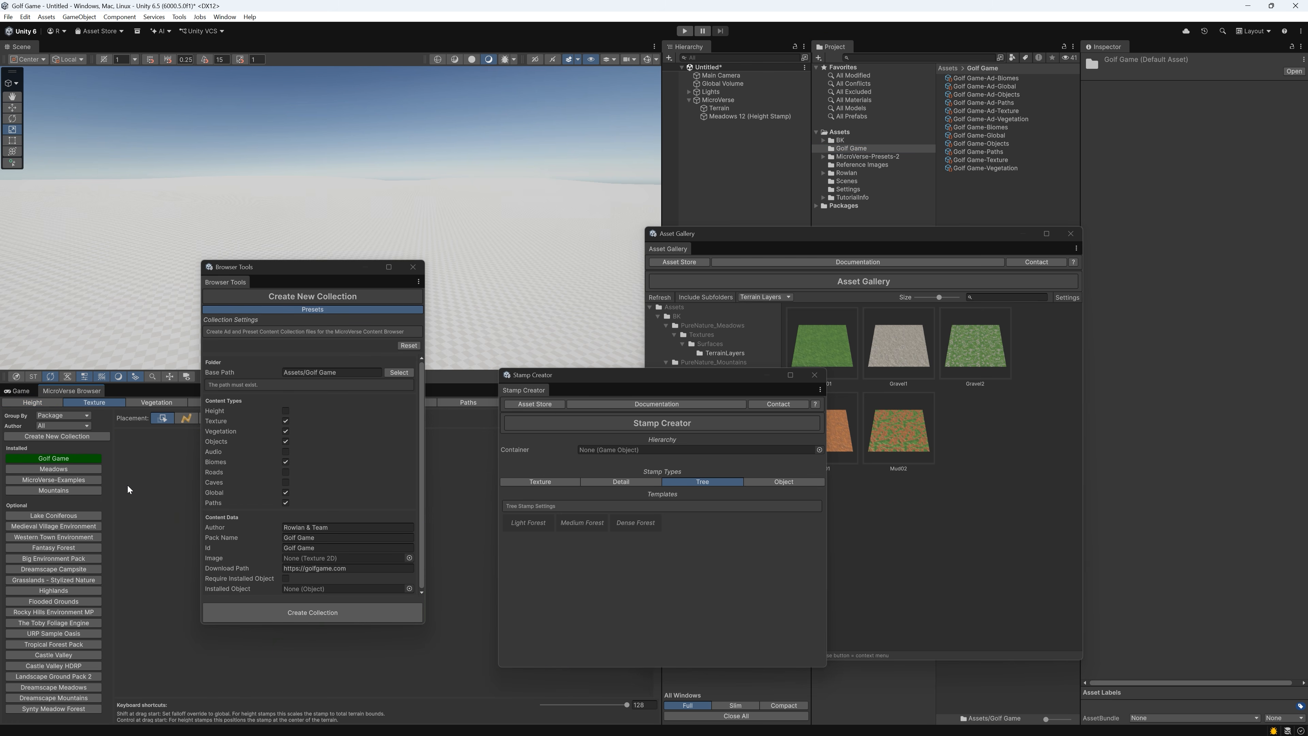
pyautogui.moveTo(280, 269); pyautogui.dragTo(492, 277)
pyautogui.click(152, 400)
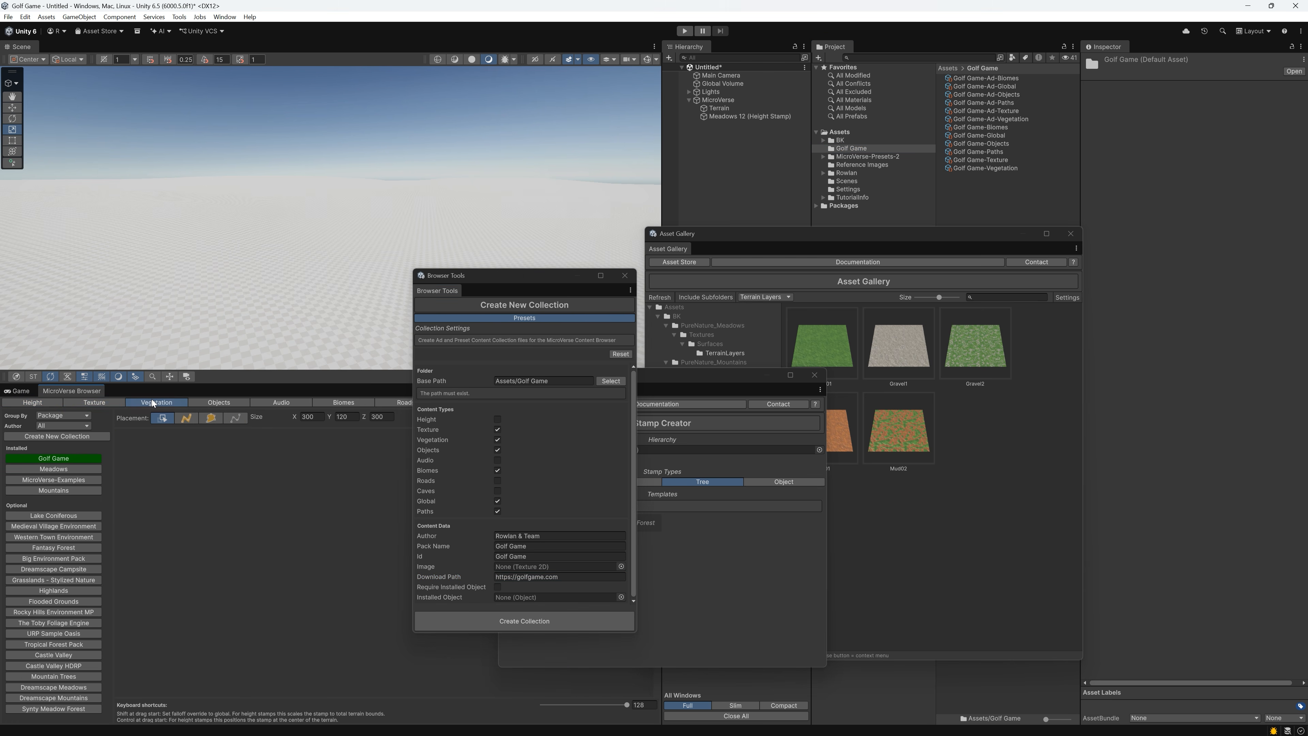
pyautogui.click(115, 404)
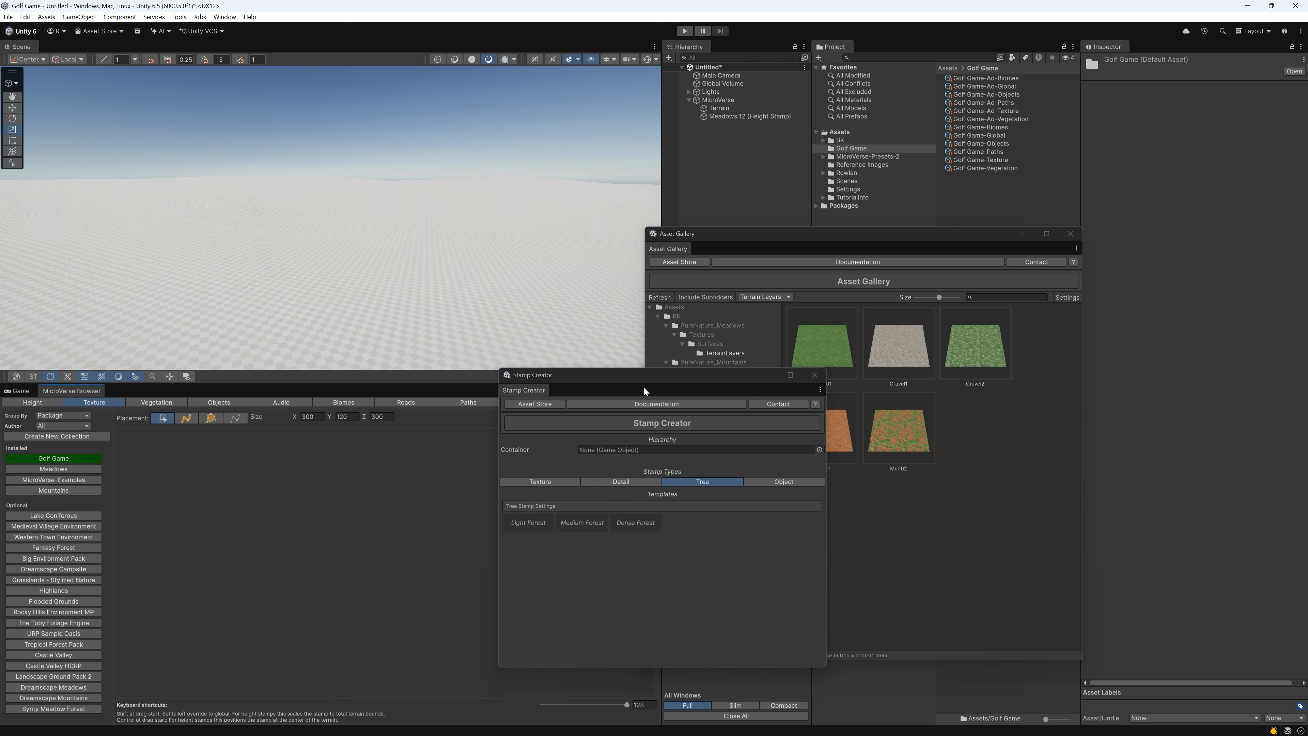
# Set the Stamp Creator to texture stamps and create a Single Texture stamp from the PureNature_Meadows Grass01 layer
pyautogui.moveTo(646, 373); pyautogui.dragTo(423, 375)
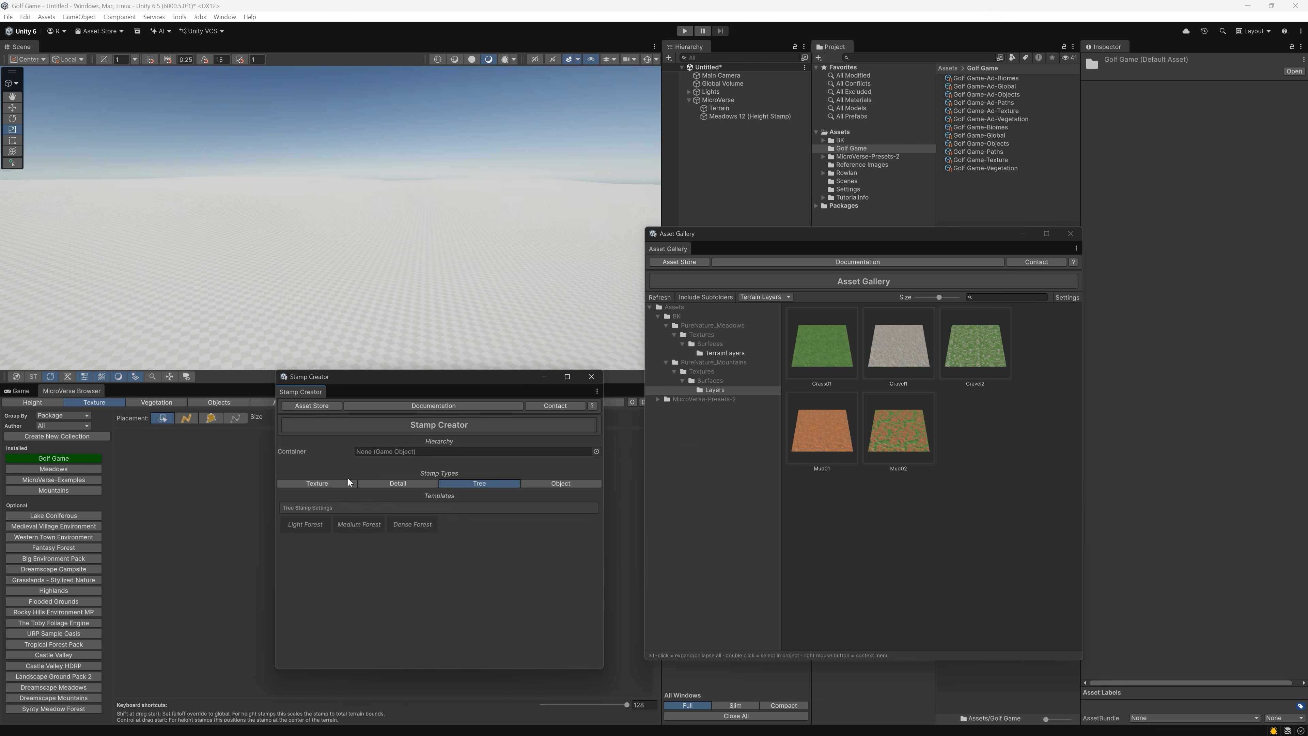
pyautogui.click(330, 485)
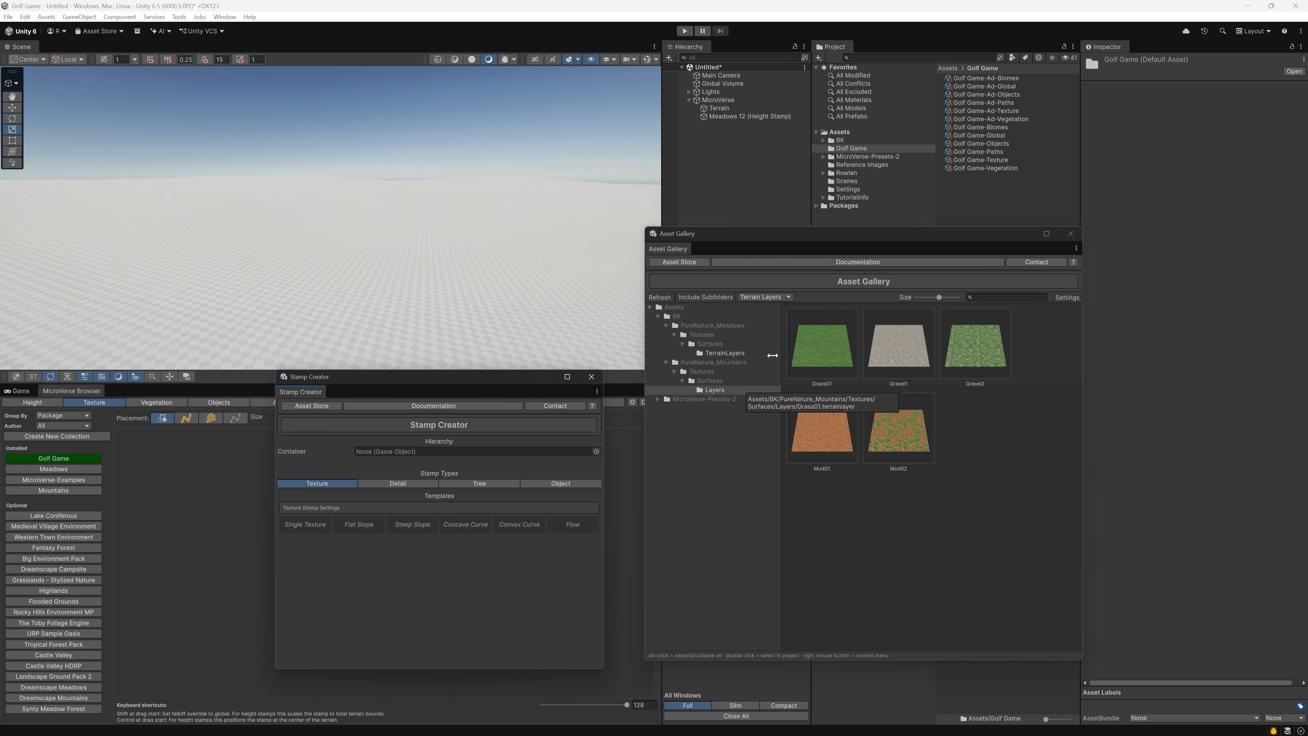
pyautogui.click(748, 354)
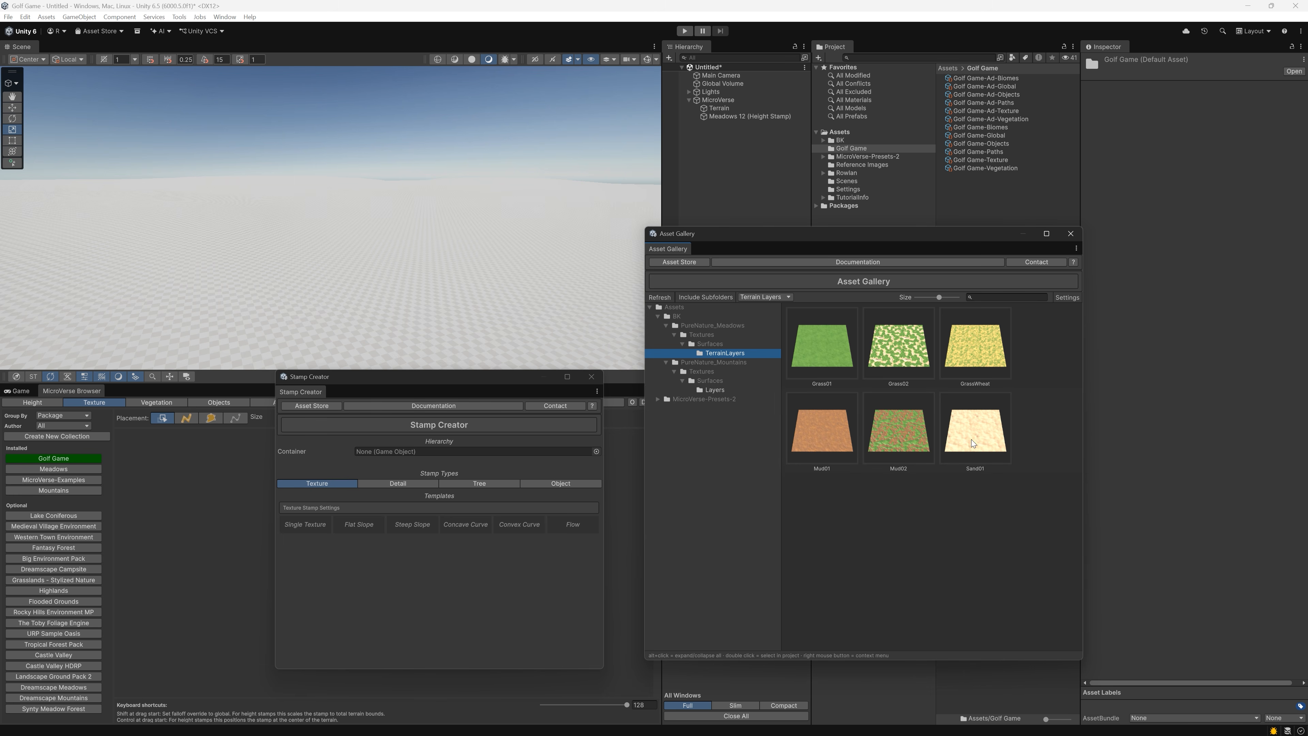
pyautogui.click(702, 387)
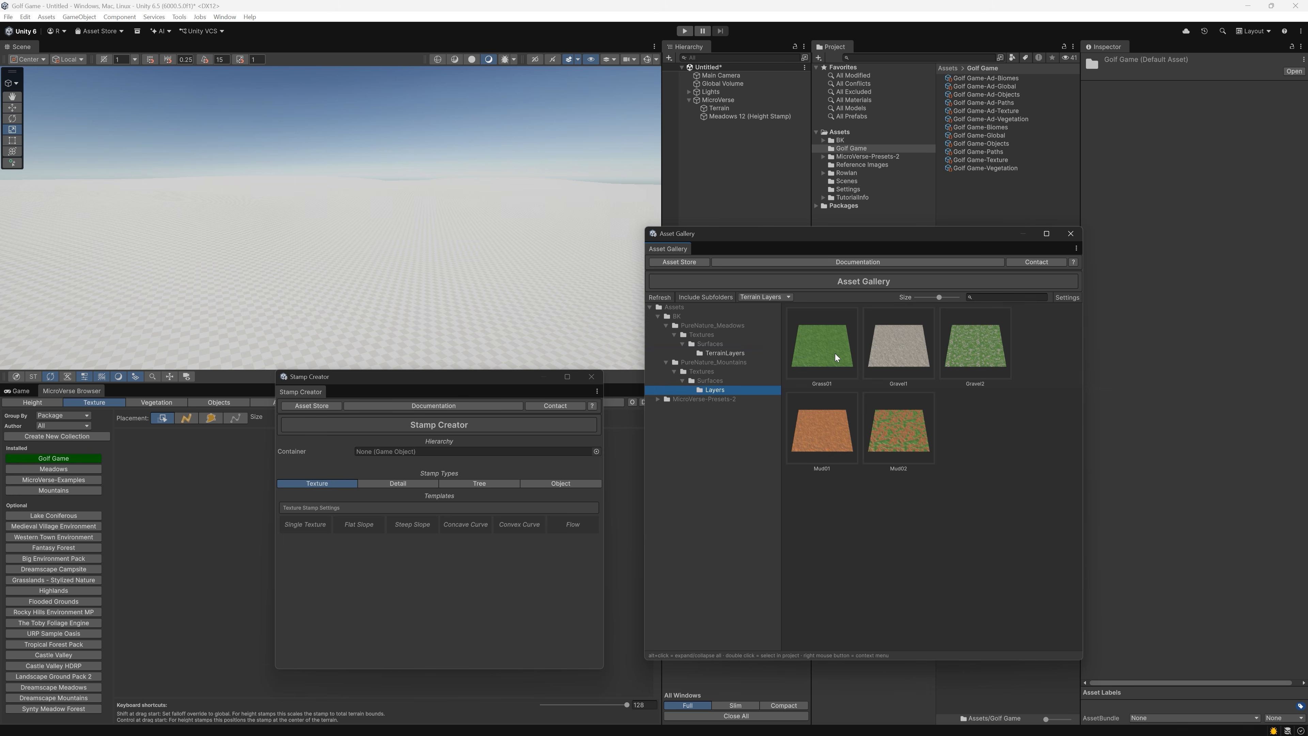
pyautogui.click(720, 354)
pyautogui.click(840, 334)
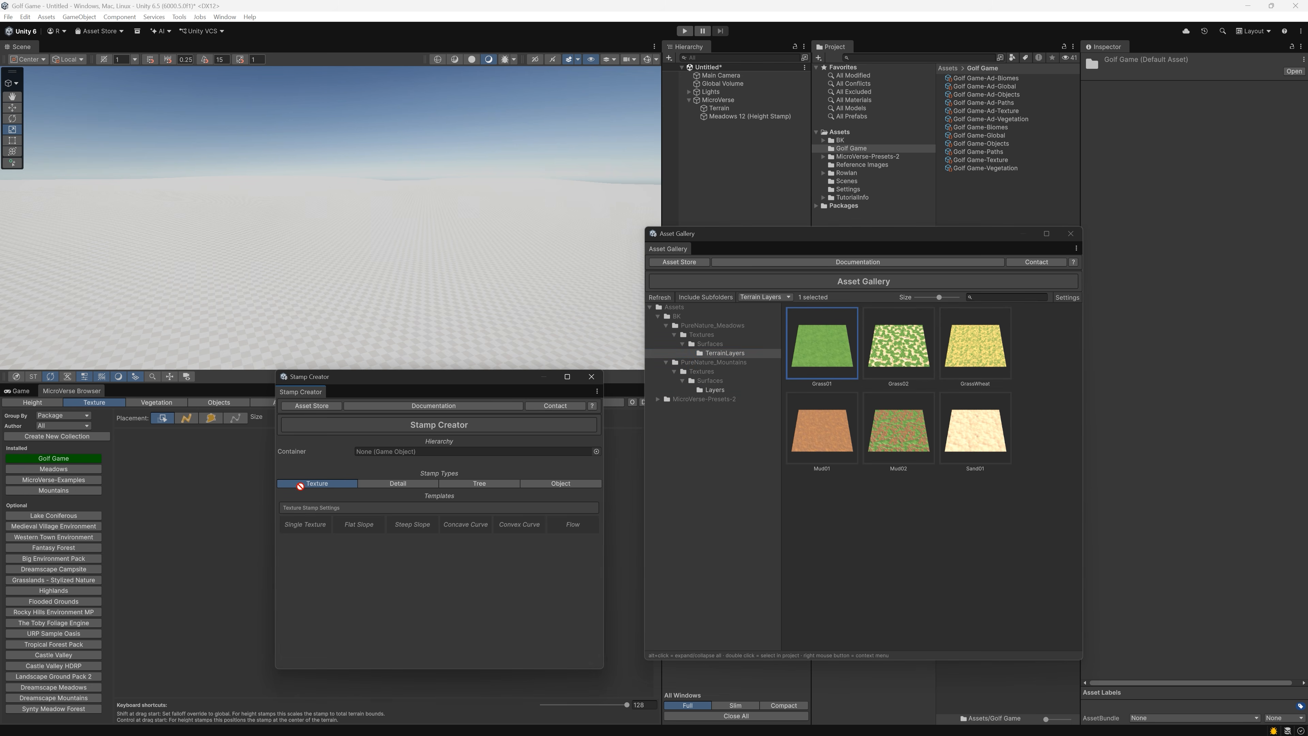
pyautogui.click(328, 524)
# Rename the new Single Texture stamp as Light Grass and add it to the Golf Game texture collection
pyautogui.click(732, 126)
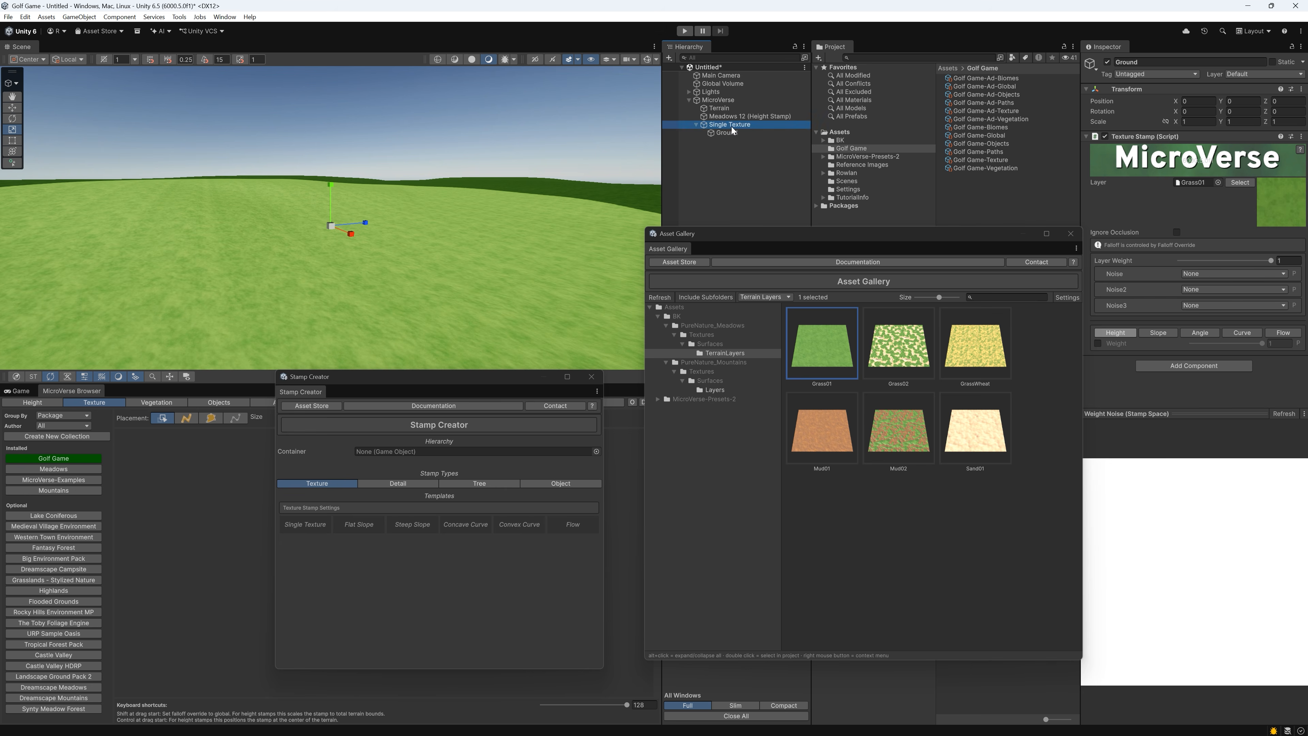
pyautogui.press('F2')
pyautogui.write('Light Grass')
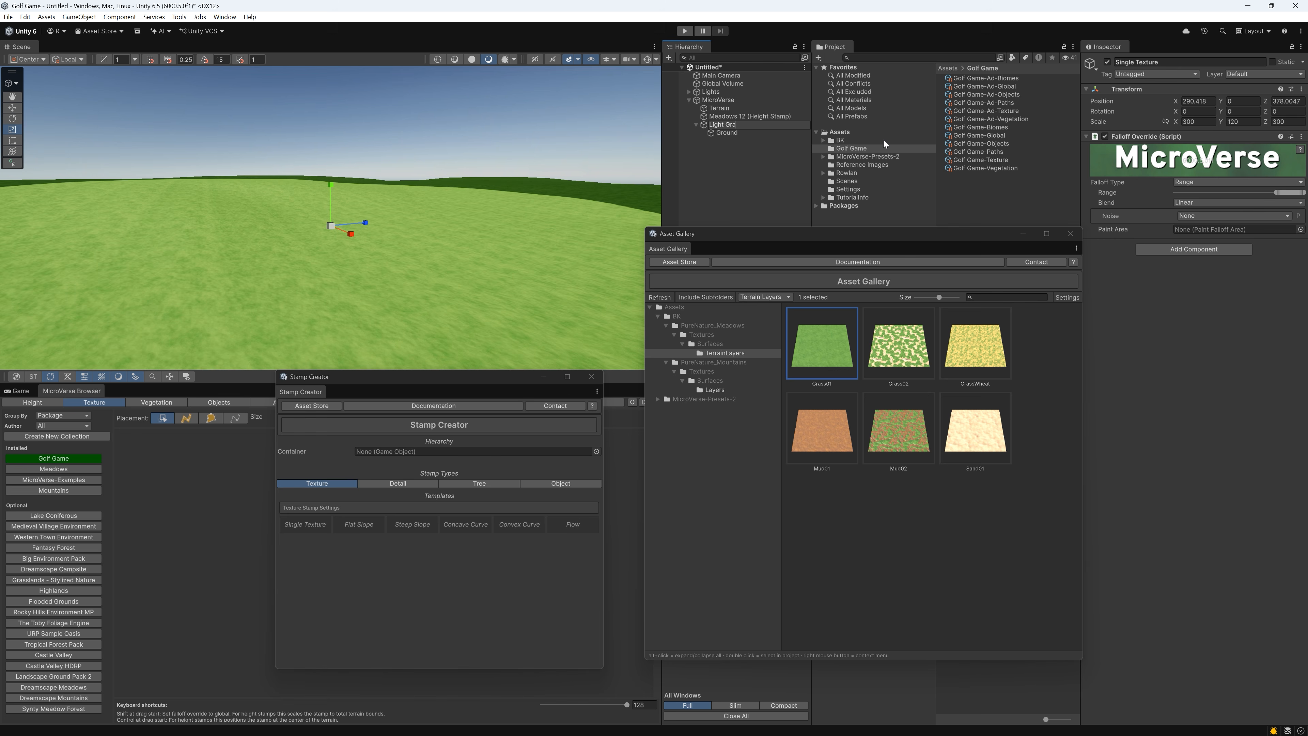
pyautogui.press('Return')
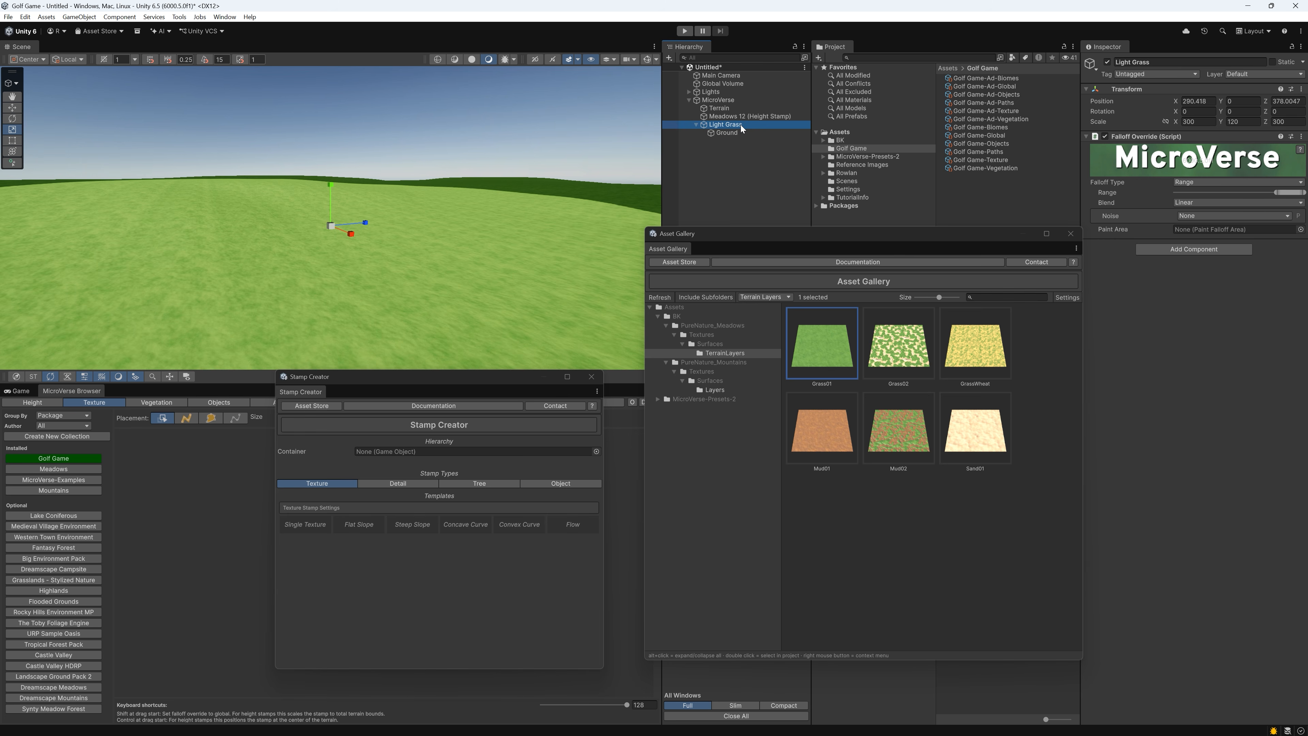
pyautogui.moveTo(741, 125); pyautogui.dragTo(192, 461)
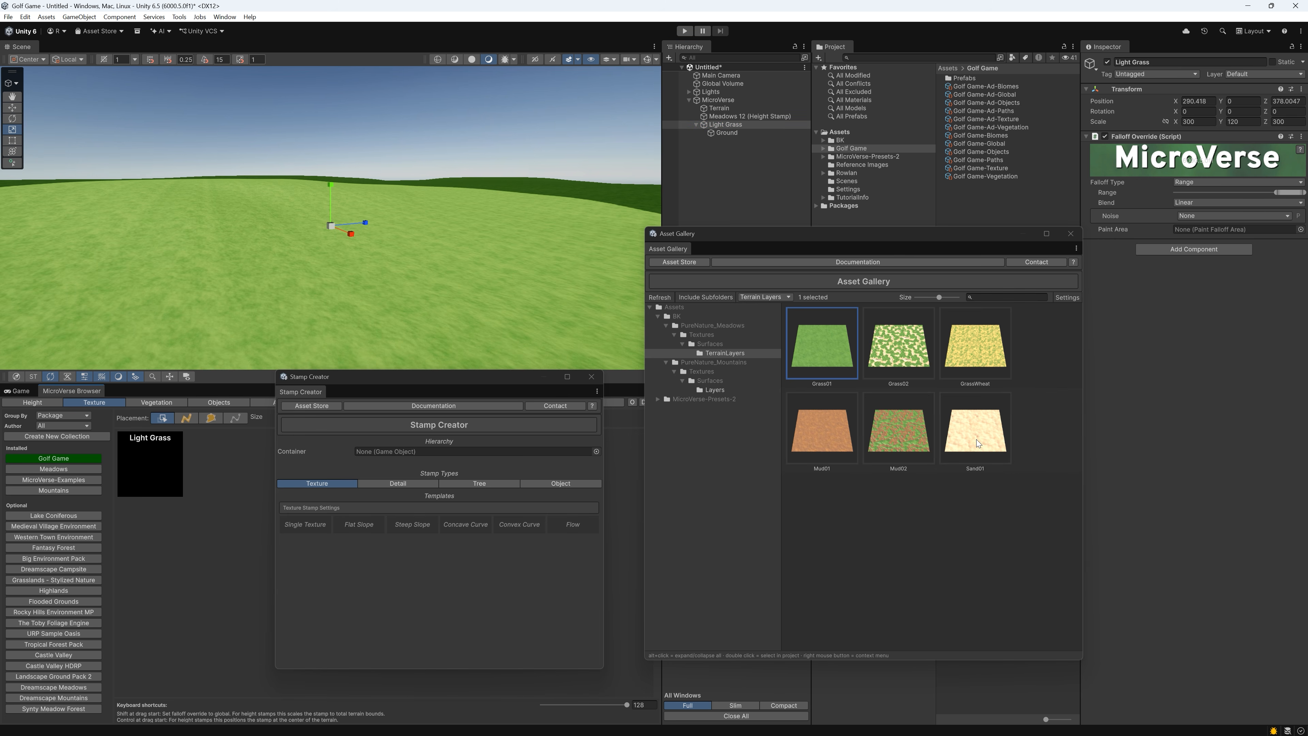
# Create a Single Texture stamp from the PureNature_Meadows Sand01 layer and rename it as Sand
pyautogui.moveTo(977, 431); pyautogui.dragTo(305, 527)
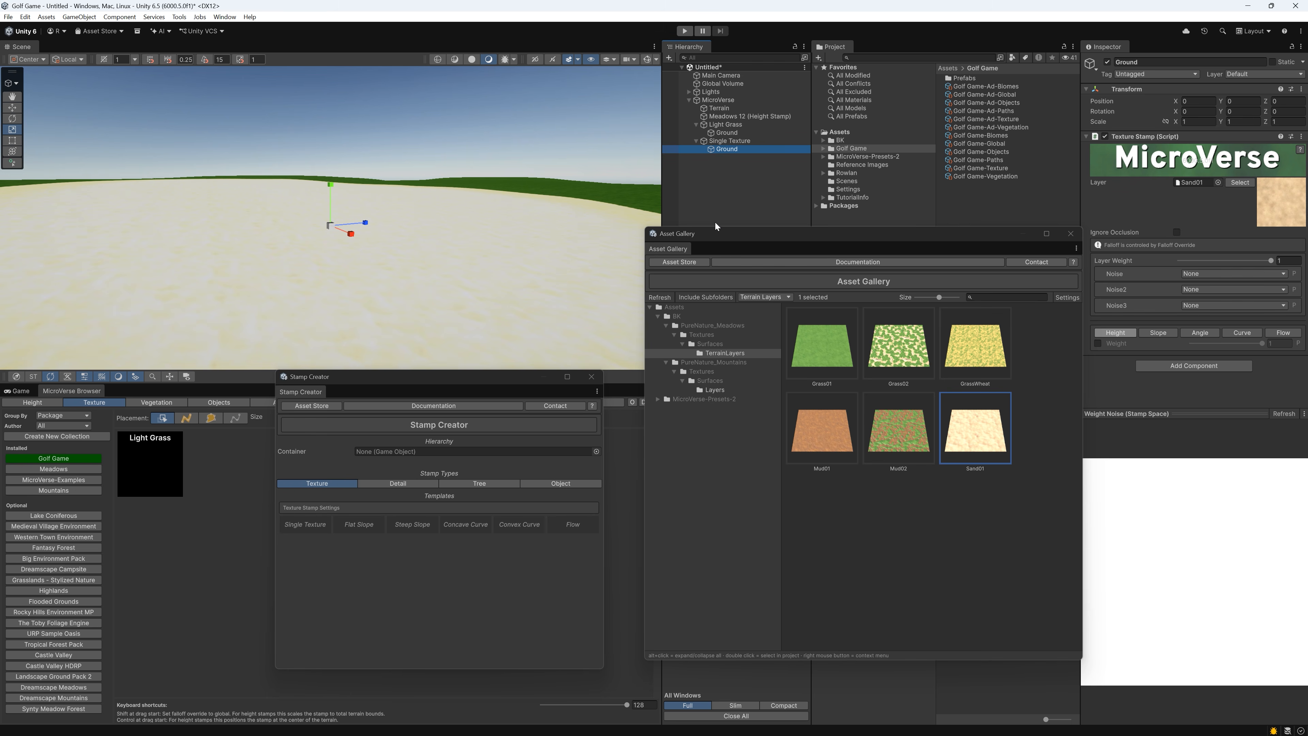
pyautogui.write('Sand')
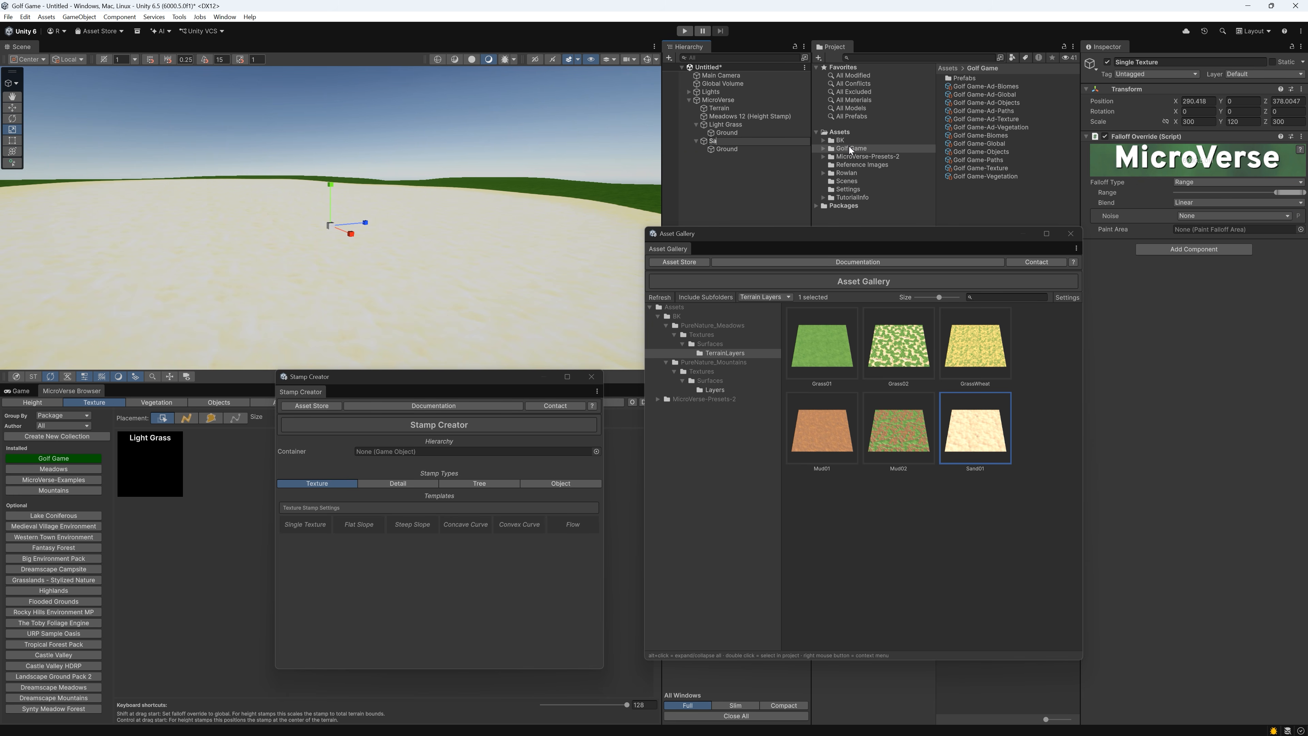
pyautogui.press('Return')
# Lower the Directional Light's intensity to 1.63, and add the Sand stamp to the Golf Game texture collection
pyautogui.click(703, 92)
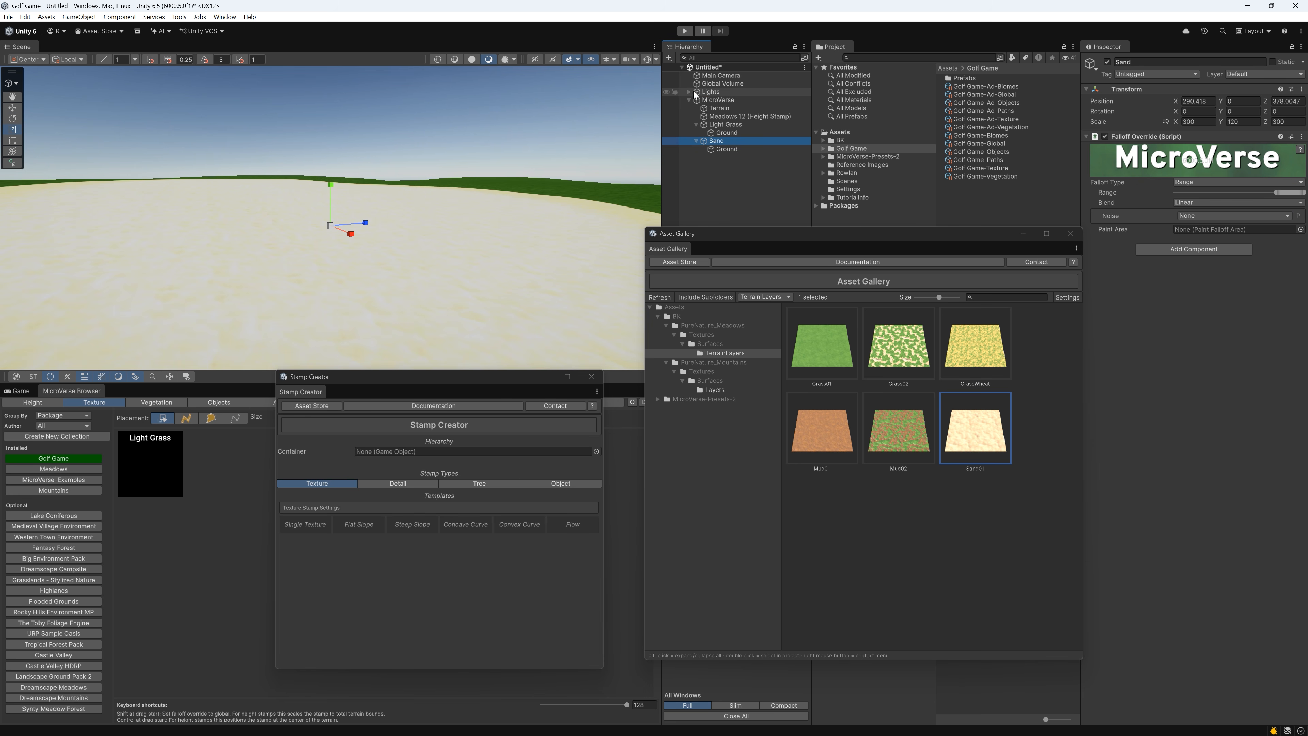
pyautogui.click(690, 92)
pyautogui.click(731, 100)
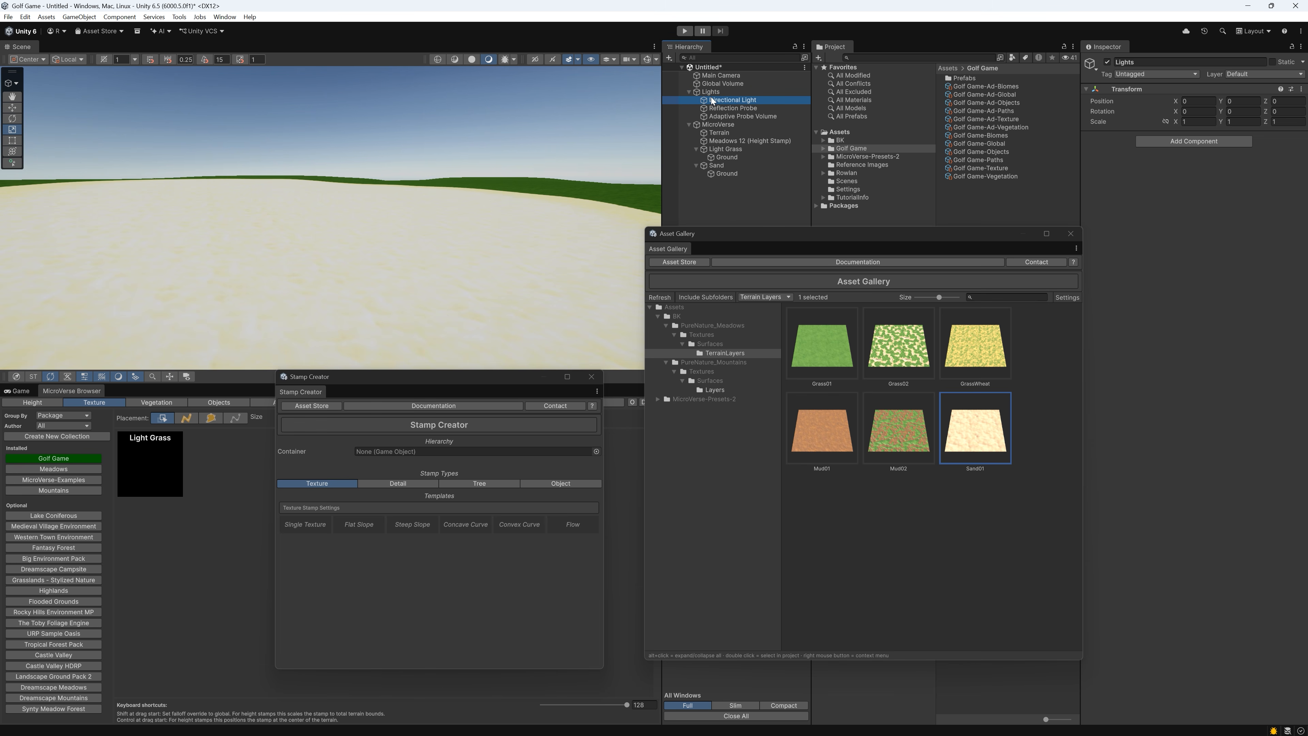
pyautogui.moveTo(1171, 214); pyautogui.dragTo(1124, 212)
pyautogui.moveTo(716, 165); pyautogui.dragTo(221, 447)
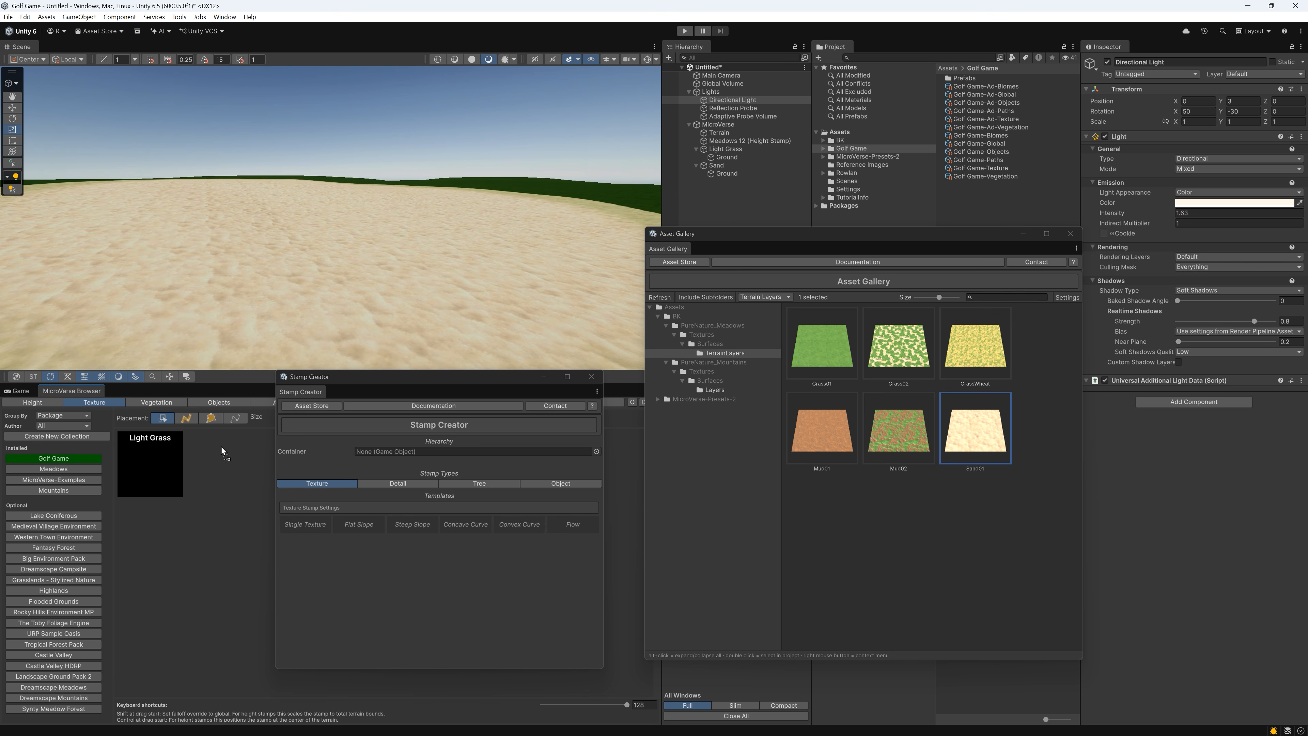
# Create a Single Texture stamp from the PureNature_Mountains Grass01 layer, named Dark Grass, and add it to the Golf Game texture collection
pyautogui.click(718, 393)
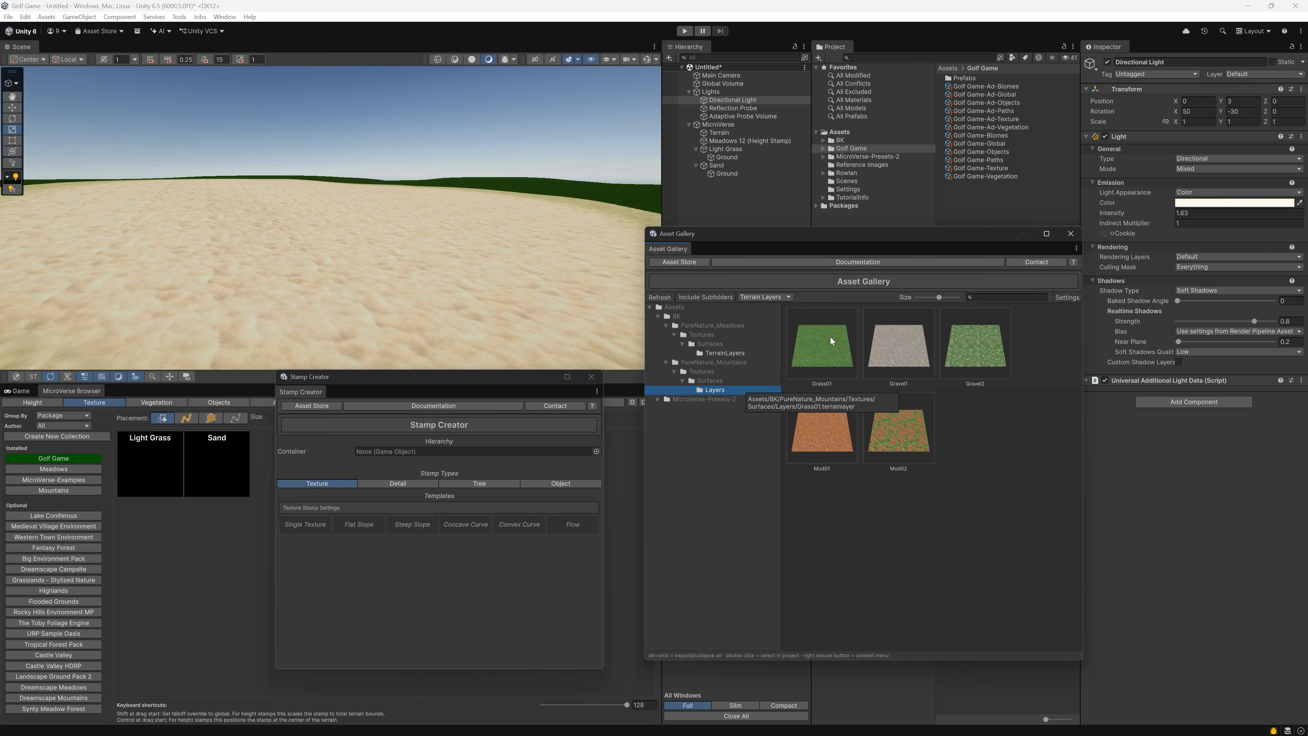
pyautogui.moveTo(832, 340); pyautogui.dragTo(299, 523)
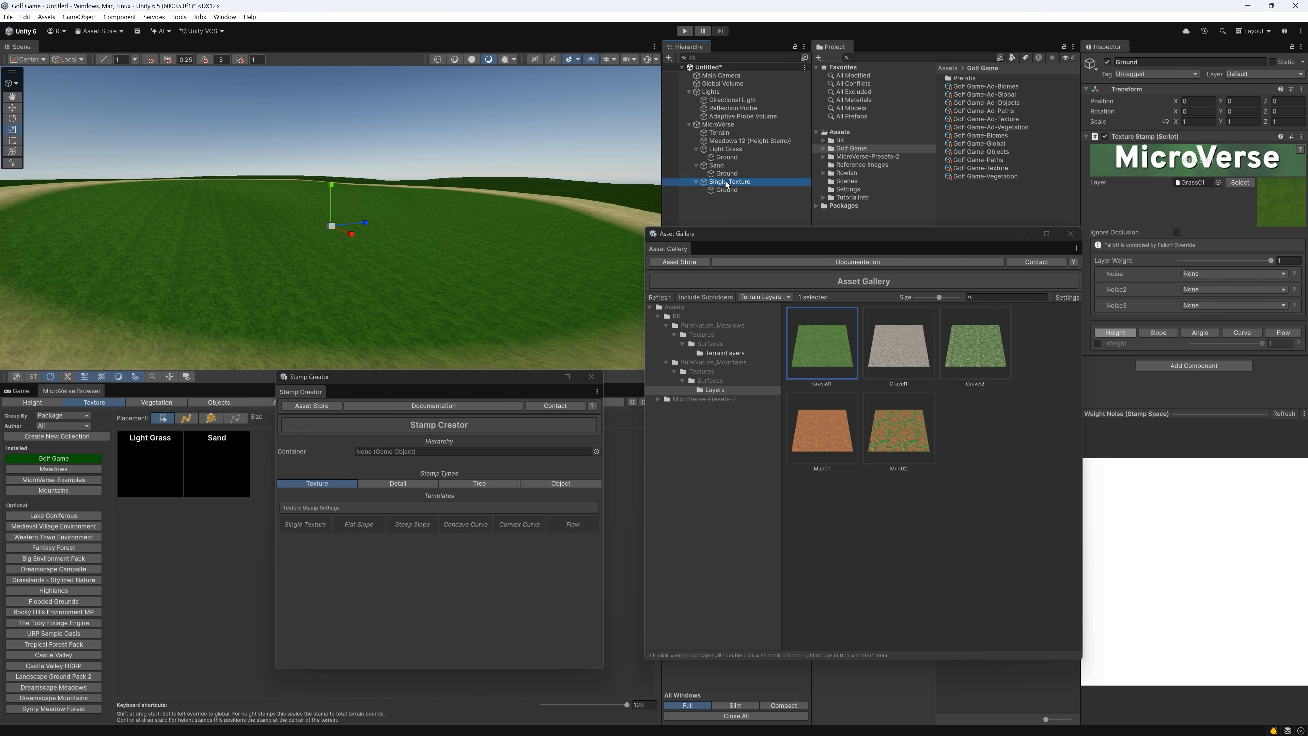
pyautogui.press('F2')
pyautogui.write('Dark G')
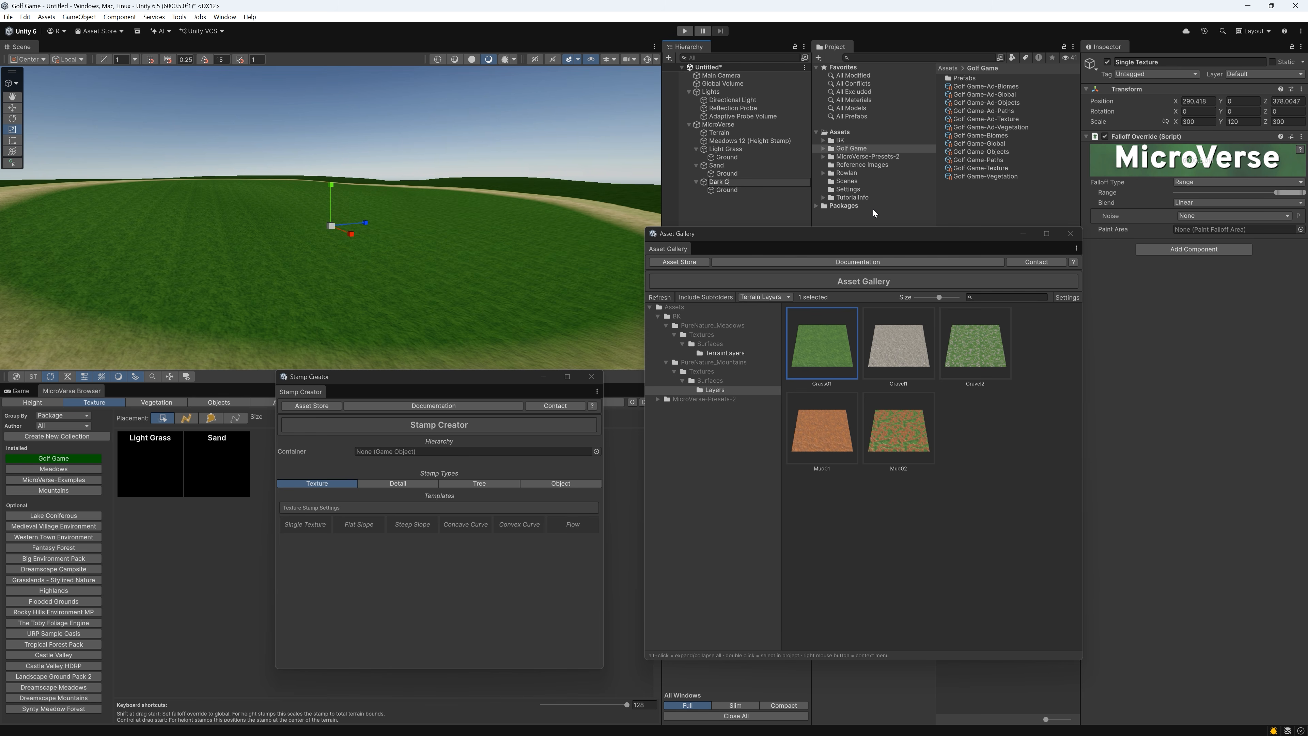
pyautogui.write('rass')
pyautogui.press('Return')
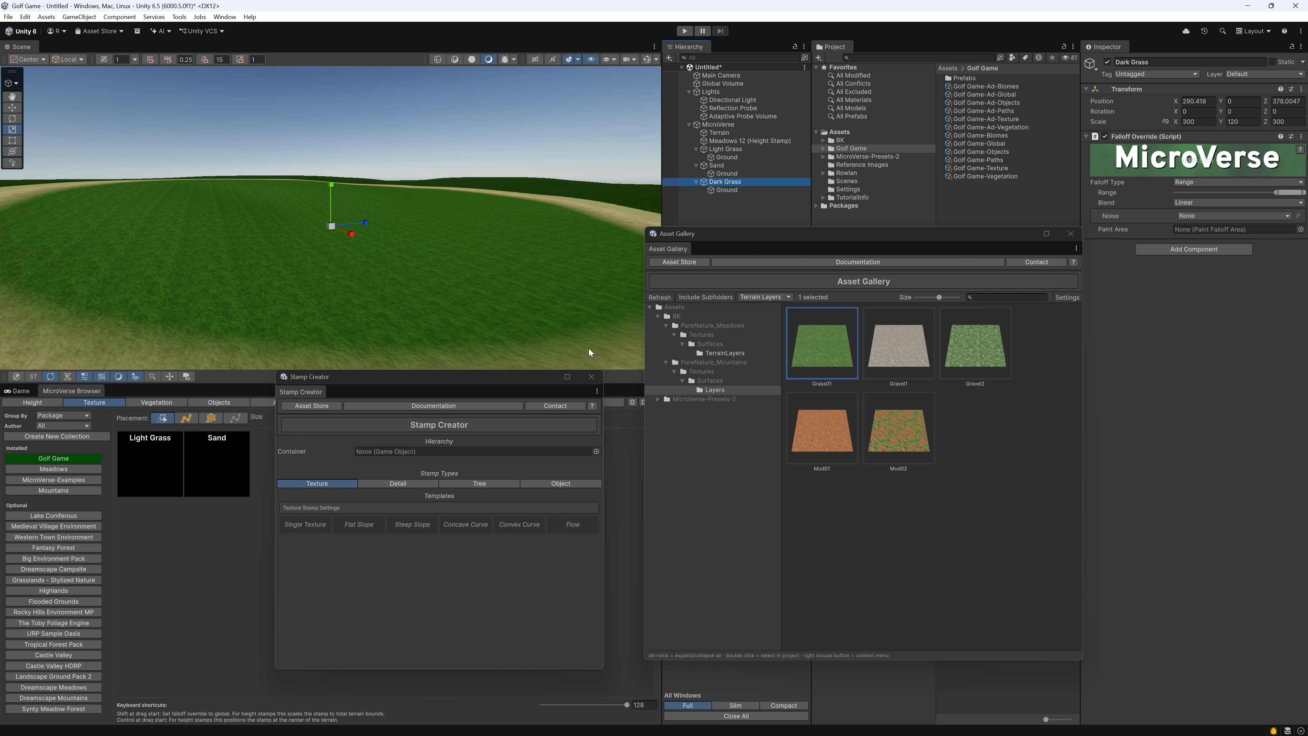
pyautogui.moveTo(485, 377); pyautogui.dragTo(647, 395)
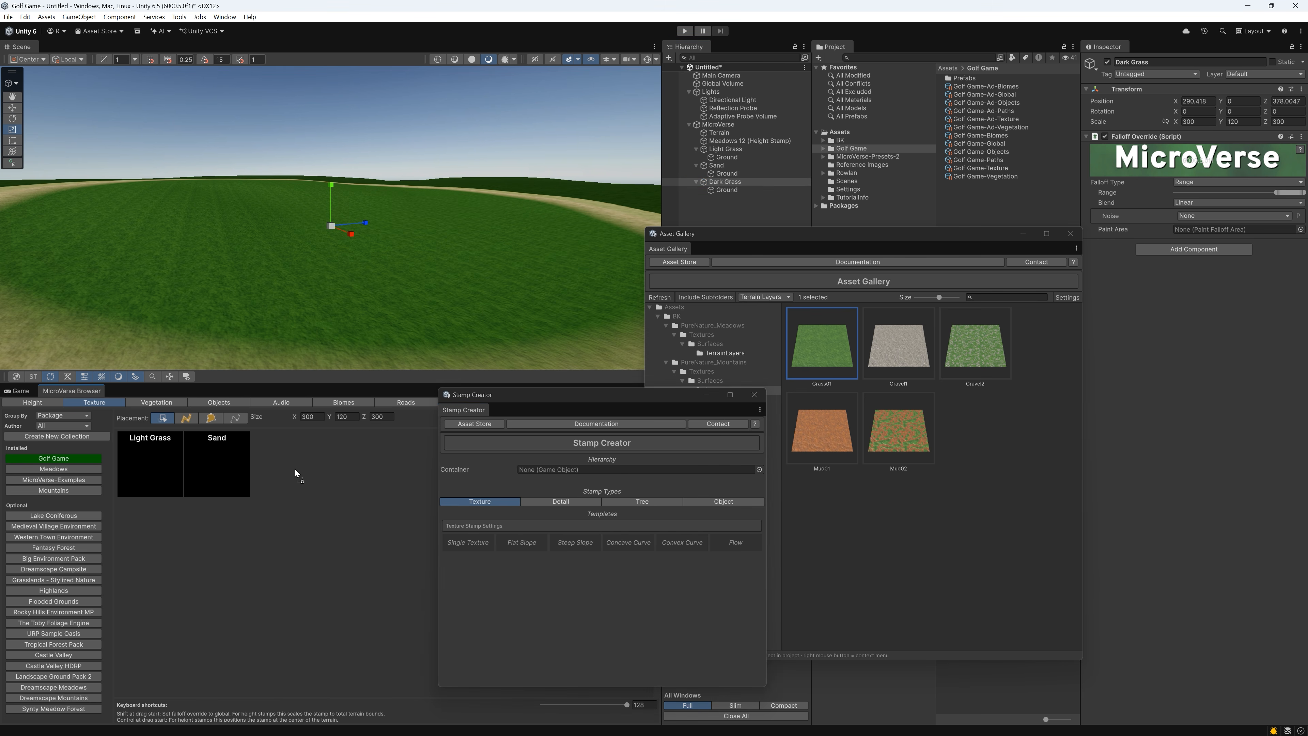
# Create a Single Texture stamp from the PureNature_Mountains Gravel1 layer, name it Gravel, and add it to the Golf Game texture collection
pyautogui.click(913, 341)
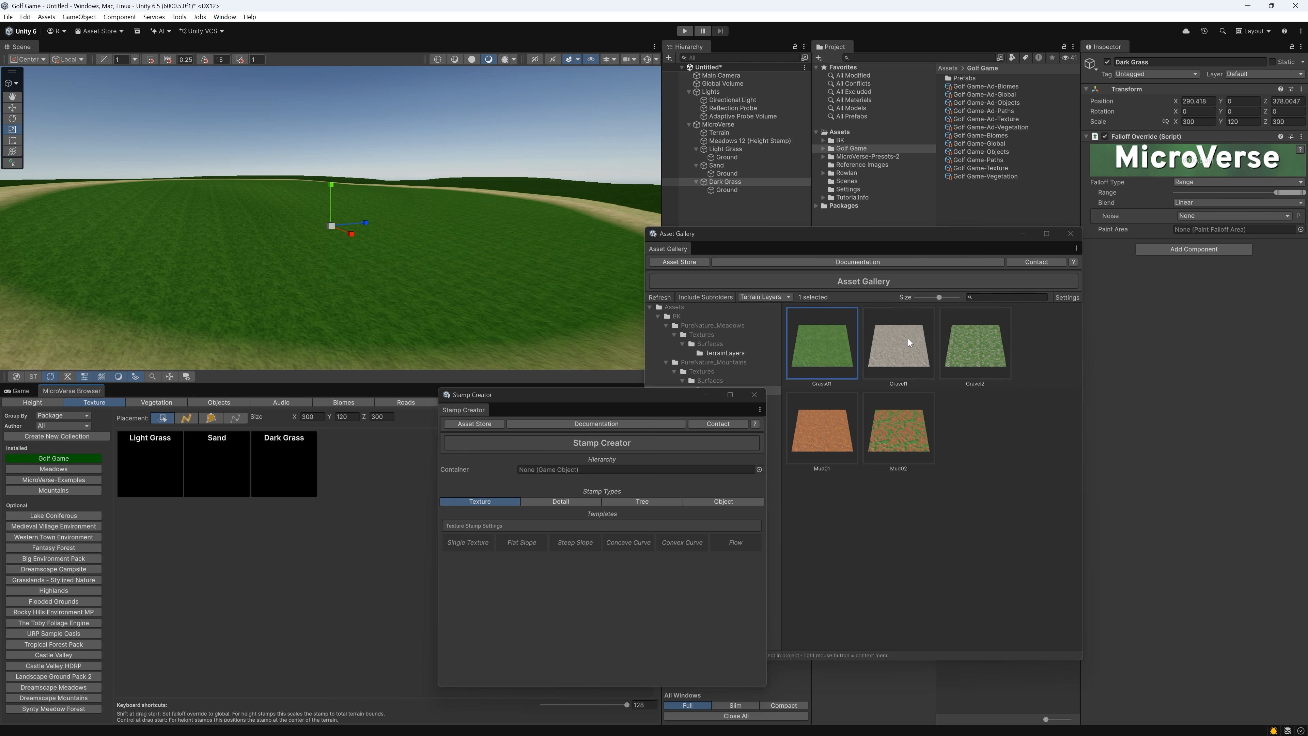
pyautogui.click(479, 542)
pyautogui.click(740, 198)
pyautogui.write('G')
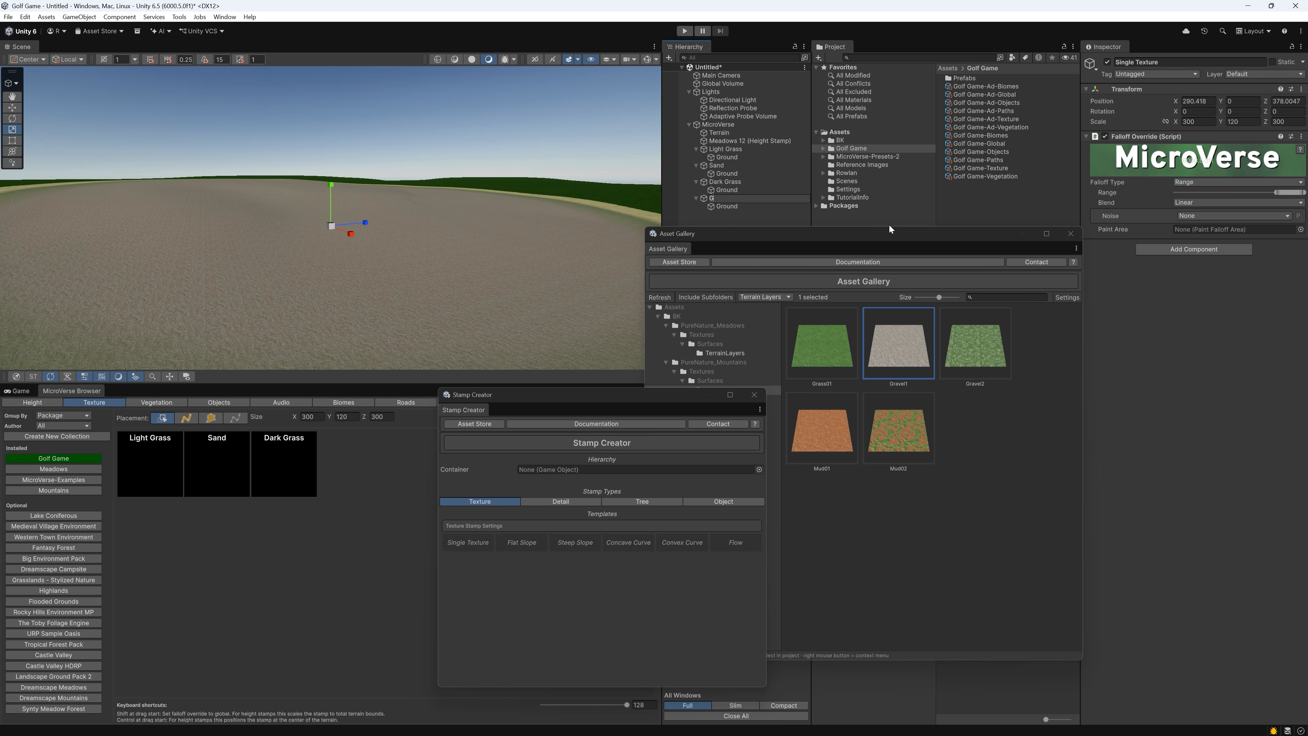
pyautogui.write('ravel')
pyautogui.press('Return')
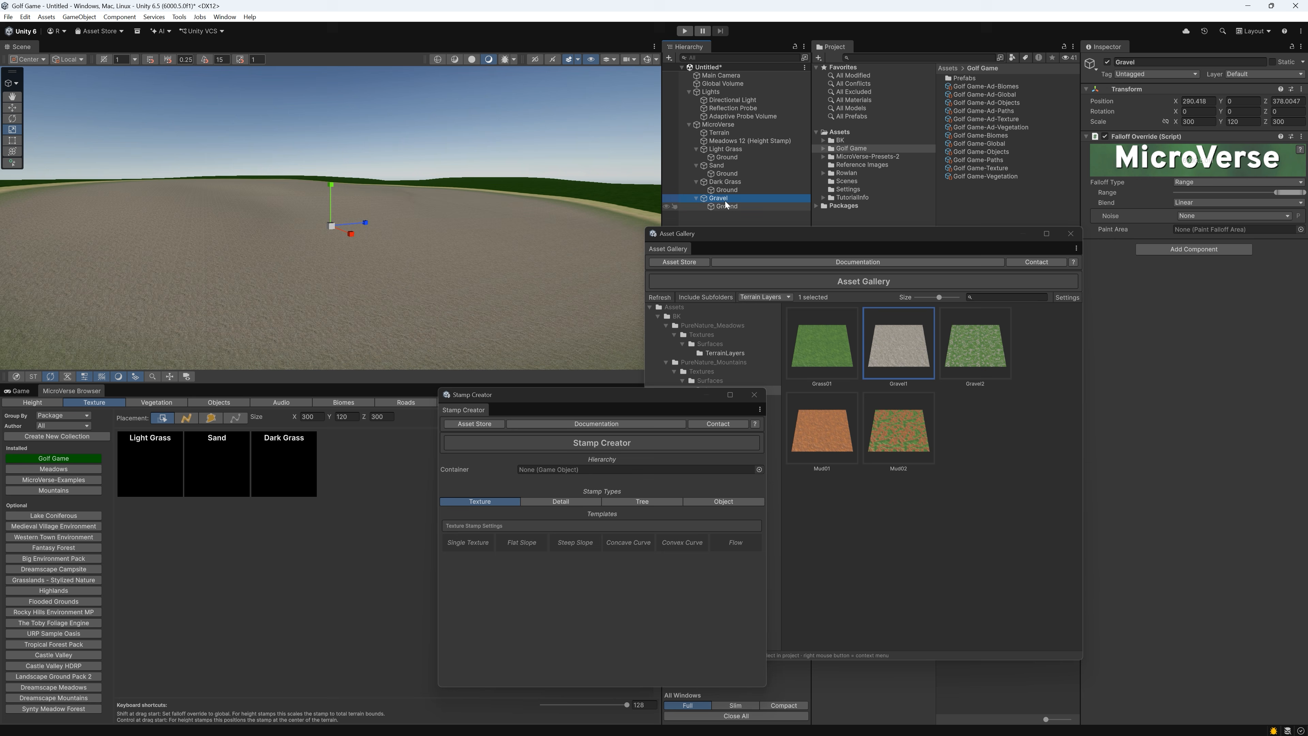
pyautogui.moveTo(722, 199); pyautogui.dragTo(336, 280)
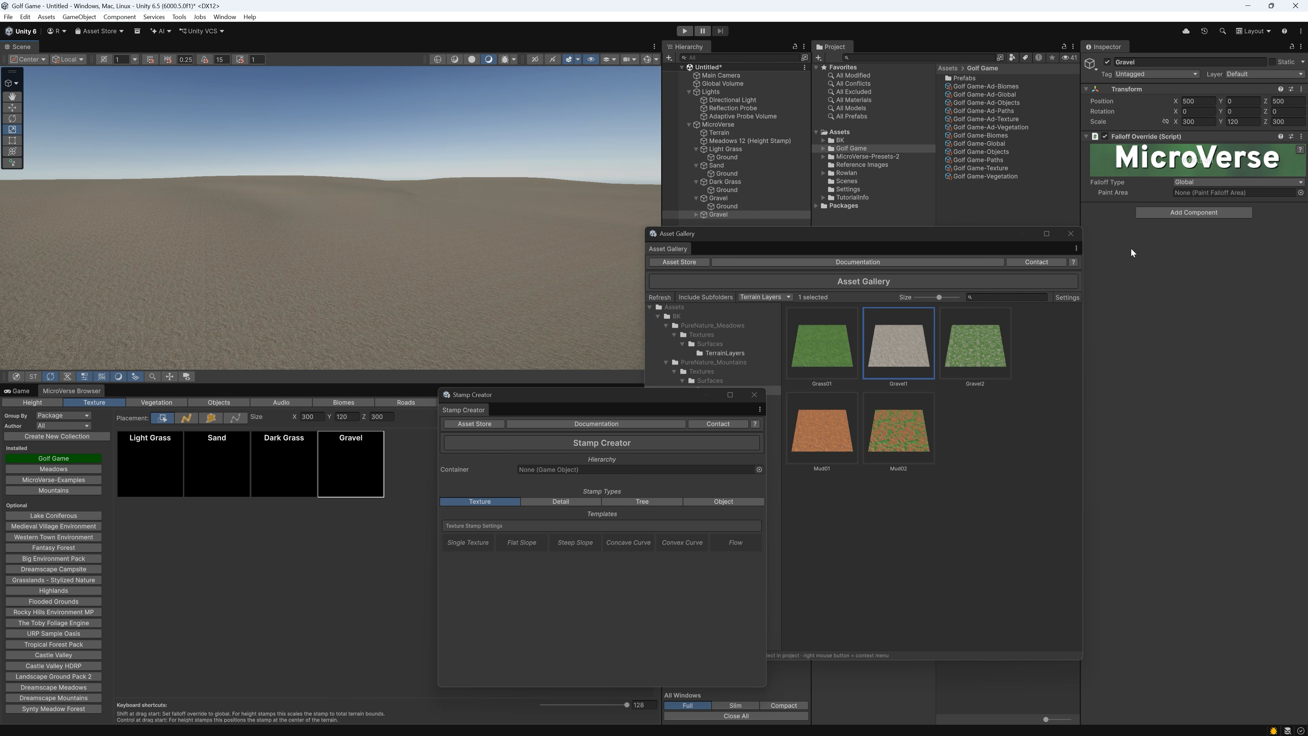
# Update the thumbnail of the Gravel stamp in the Golf Game texture collection from the current scene view
pyautogui.rightClick(344, 453)
pyautogui.click(359, 459)
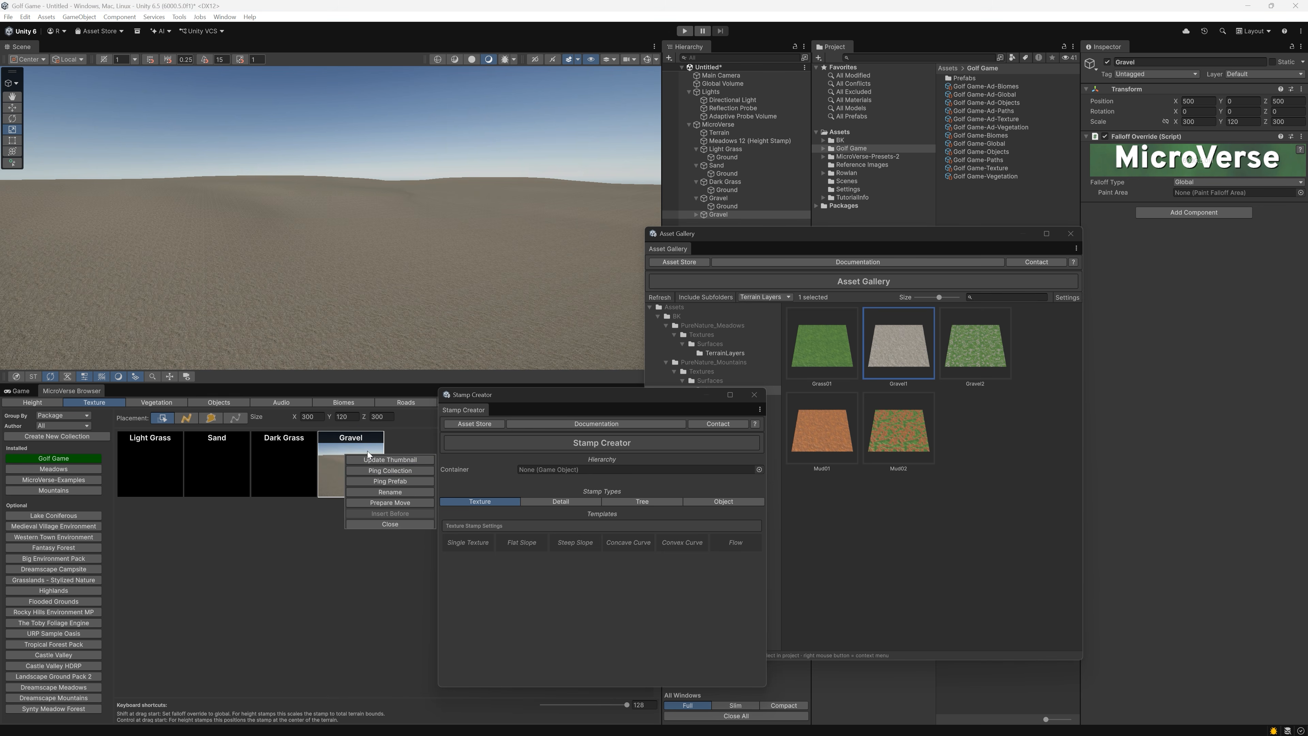
pyautogui.moveTo(461, 244); pyautogui.dragTo(512, 227, button='right')
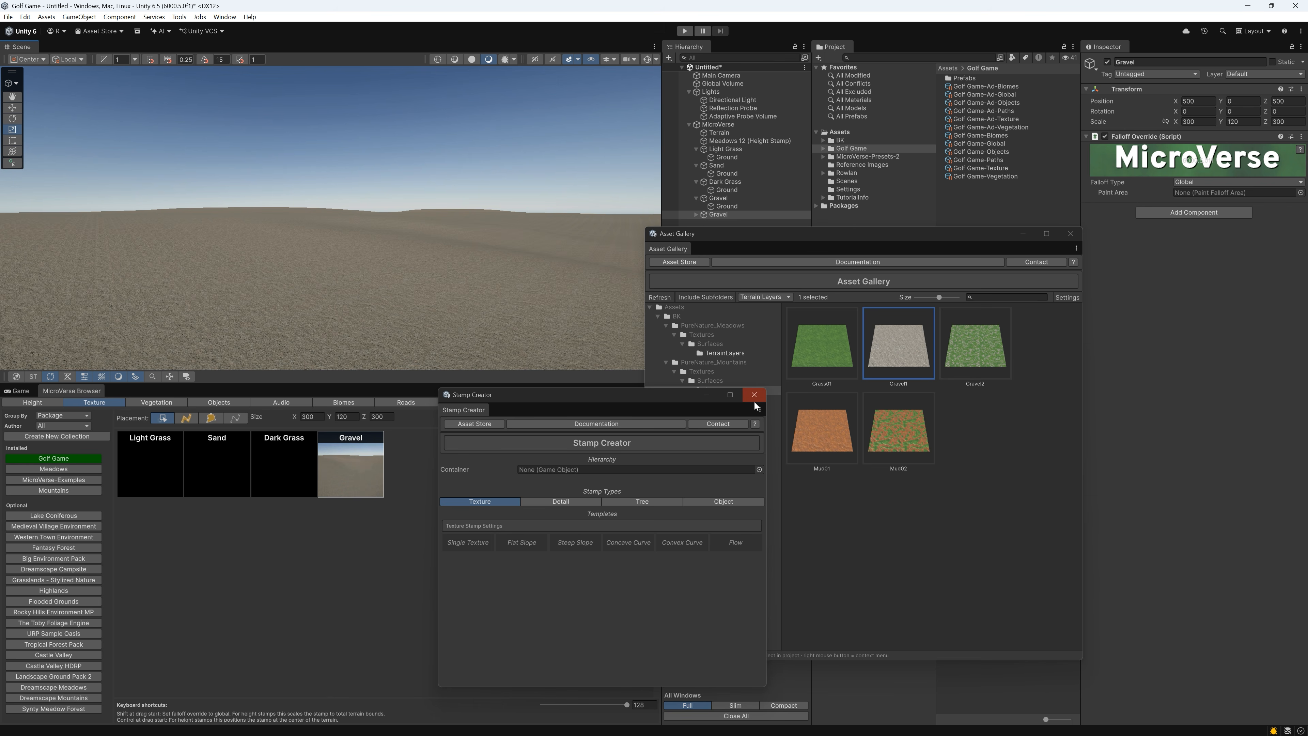
# Generate thumbnails for all Golf Game texture stamps with a Thumbnail Creation batch in Browser Tools, overwriting the existing Gravel image
pyautogui.moveTo(761, 243); pyautogui.dragTo(926, 255)
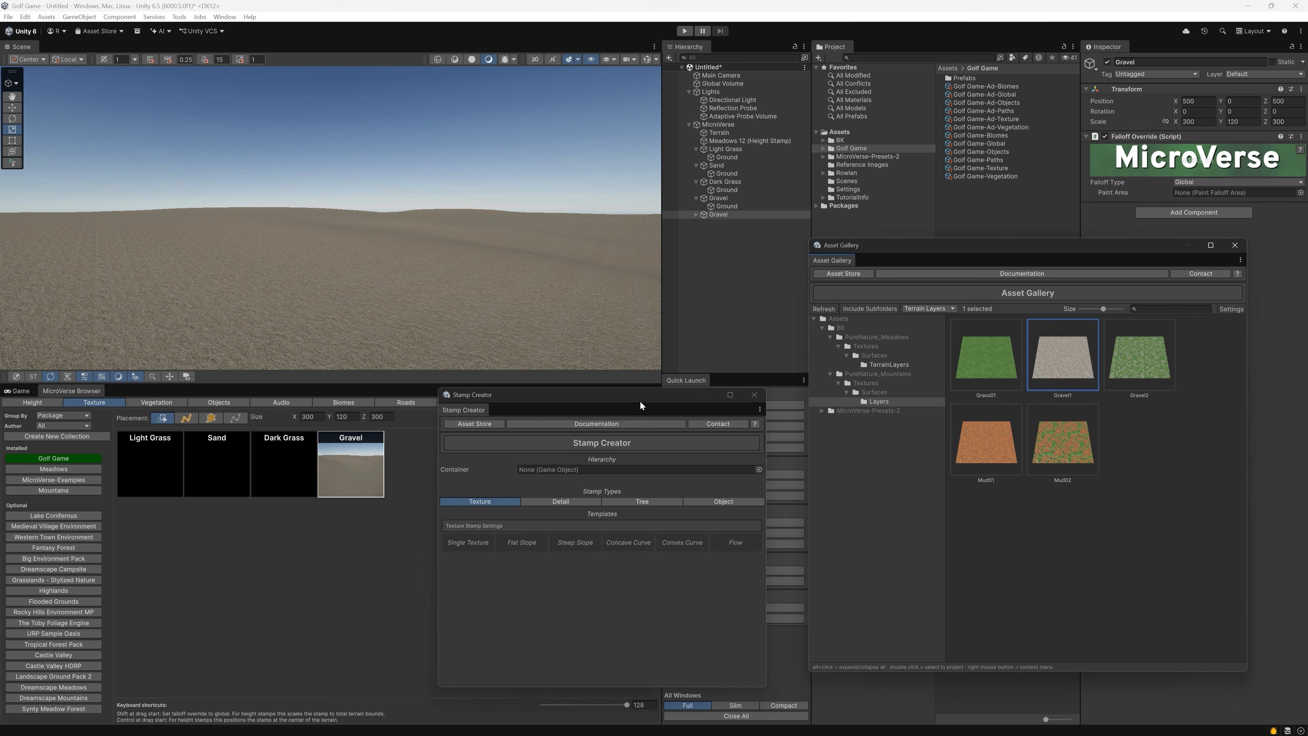
pyautogui.moveTo(639, 401); pyautogui.dragTo(519, 422)
pyautogui.click(736, 532)
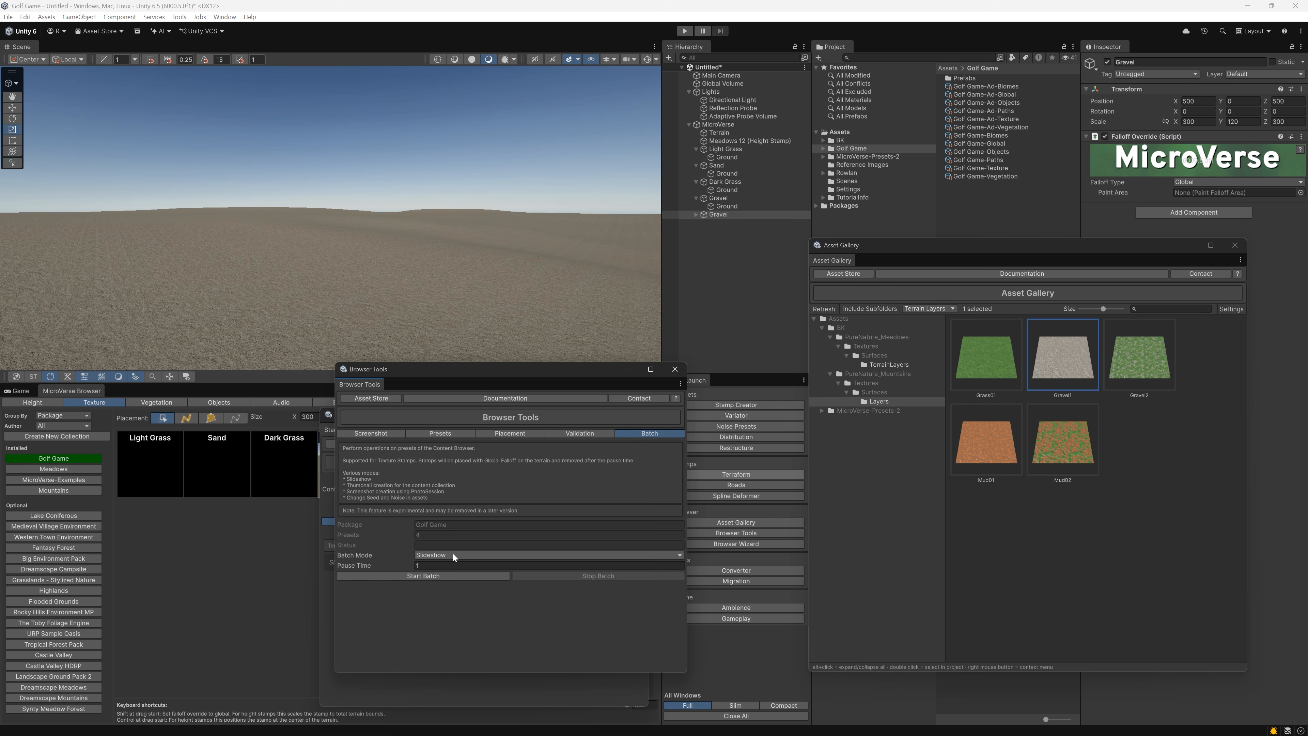
pyautogui.click(453, 554)
pyautogui.click(449, 576)
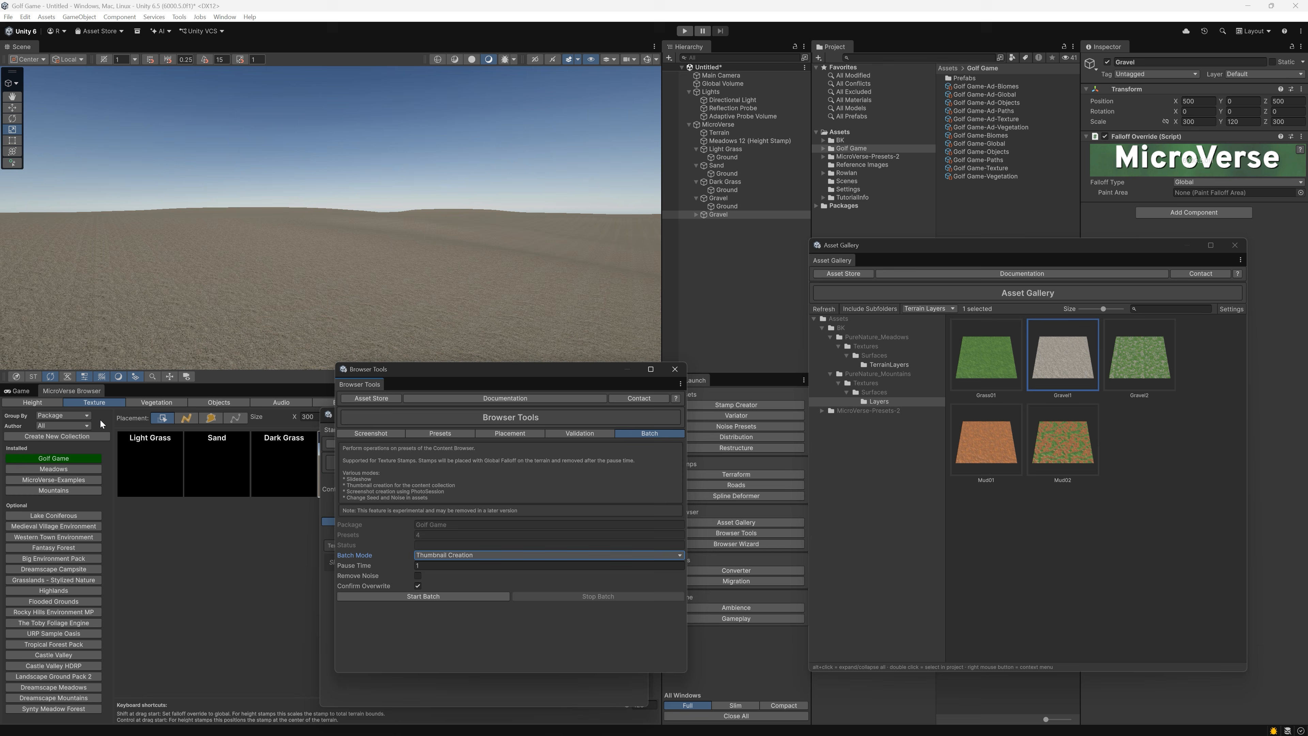
pyautogui.moveTo(206, 322); pyautogui.dragTo(301, 309, button='right')
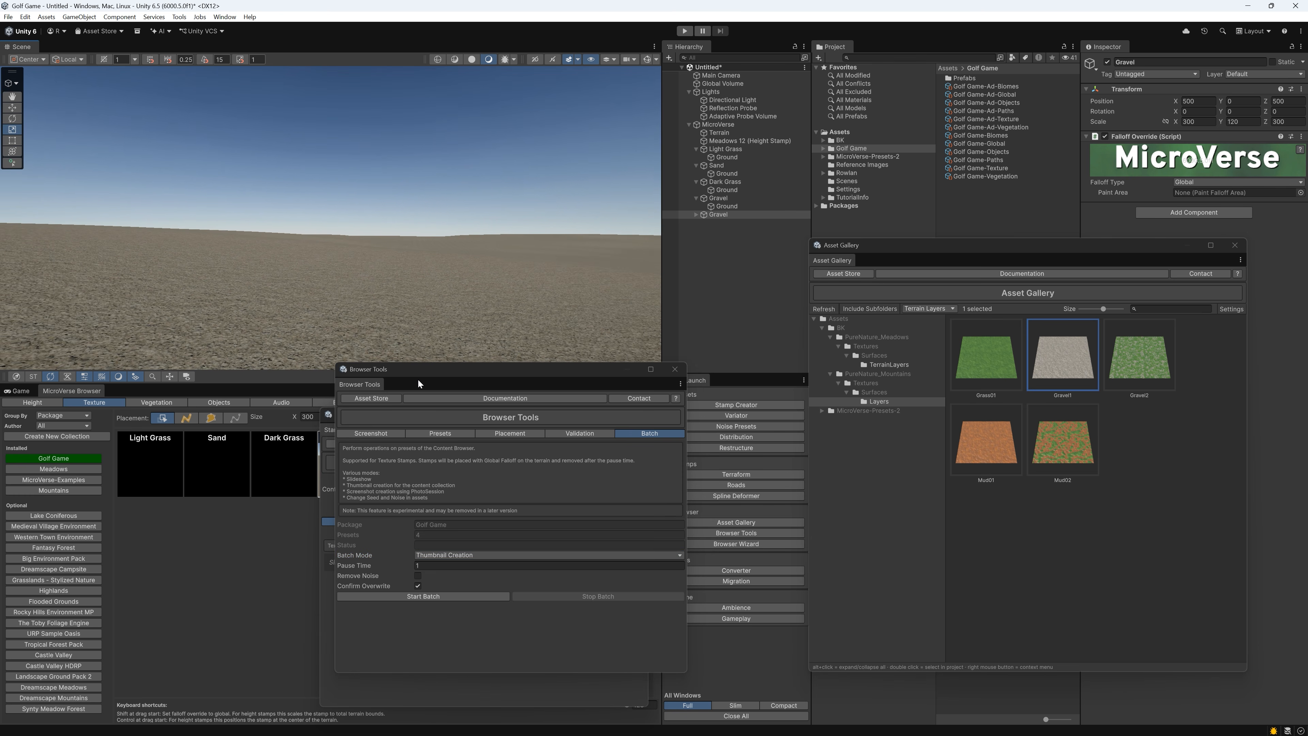
pyautogui.moveTo(418, 383); pyautogui.dragTo(651, 390)
pyautogui.moveTo(412, 417); pyautogui.dragTo(594, 422)
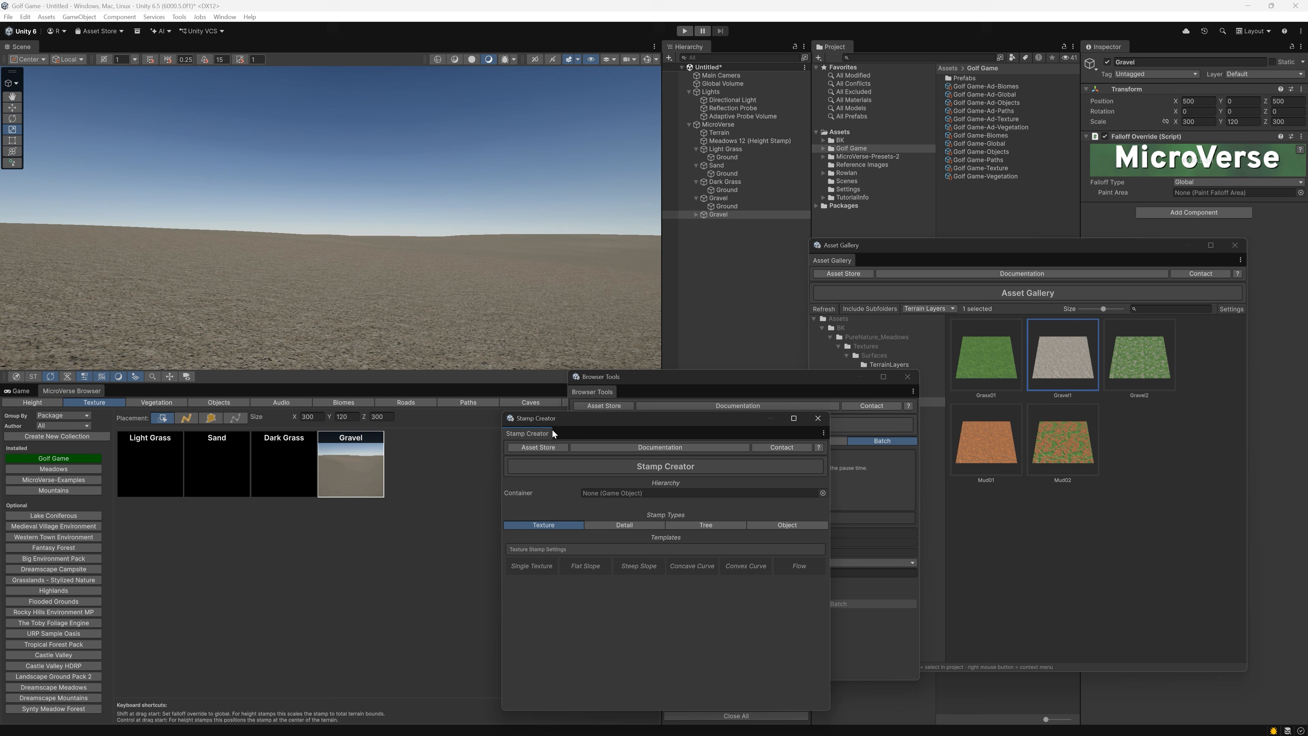
pyautogui.click(748, 392)
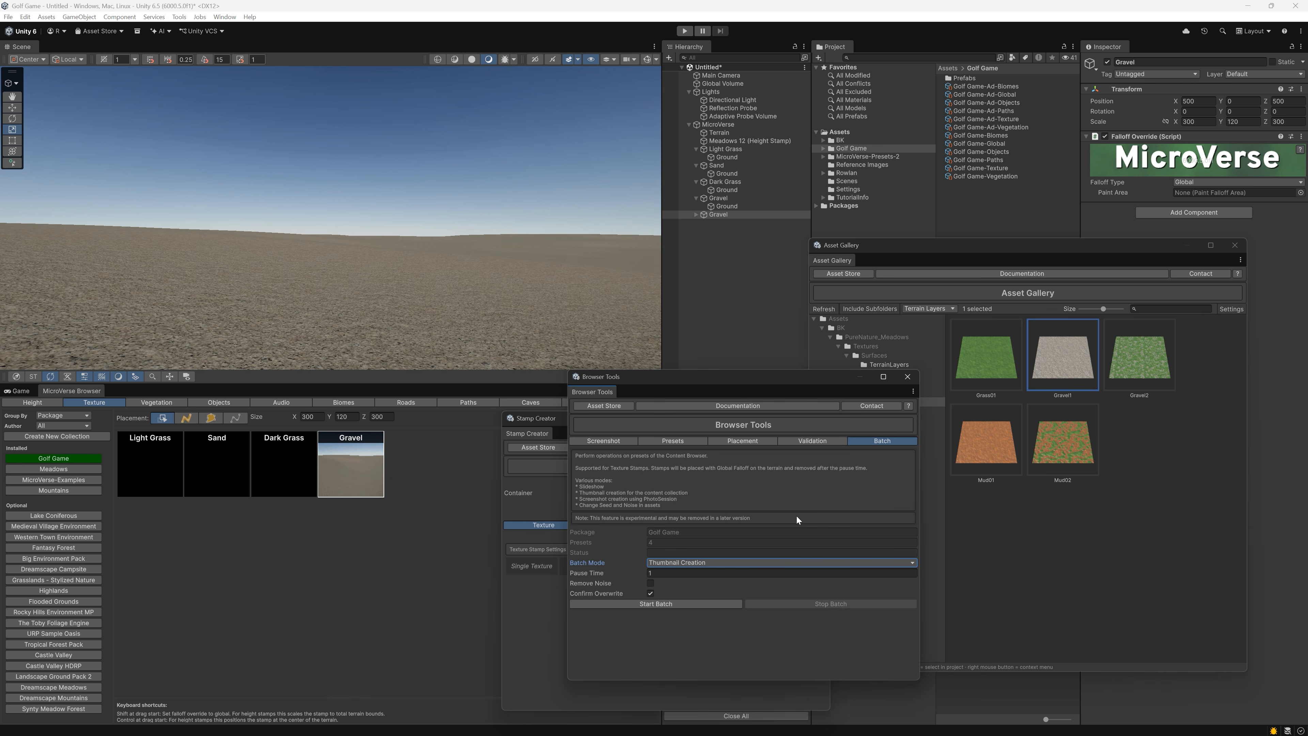
pyautogui.click(664, 602)
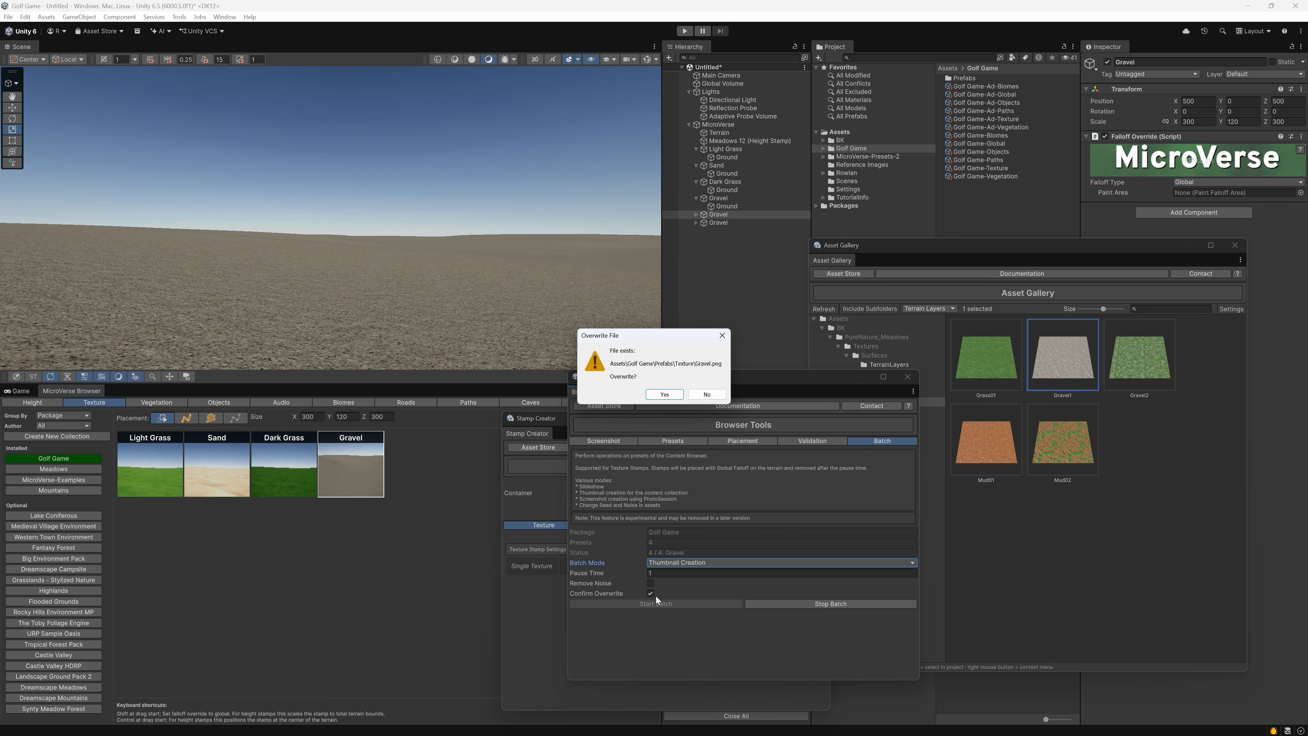
pyautogui.click(664, 395)
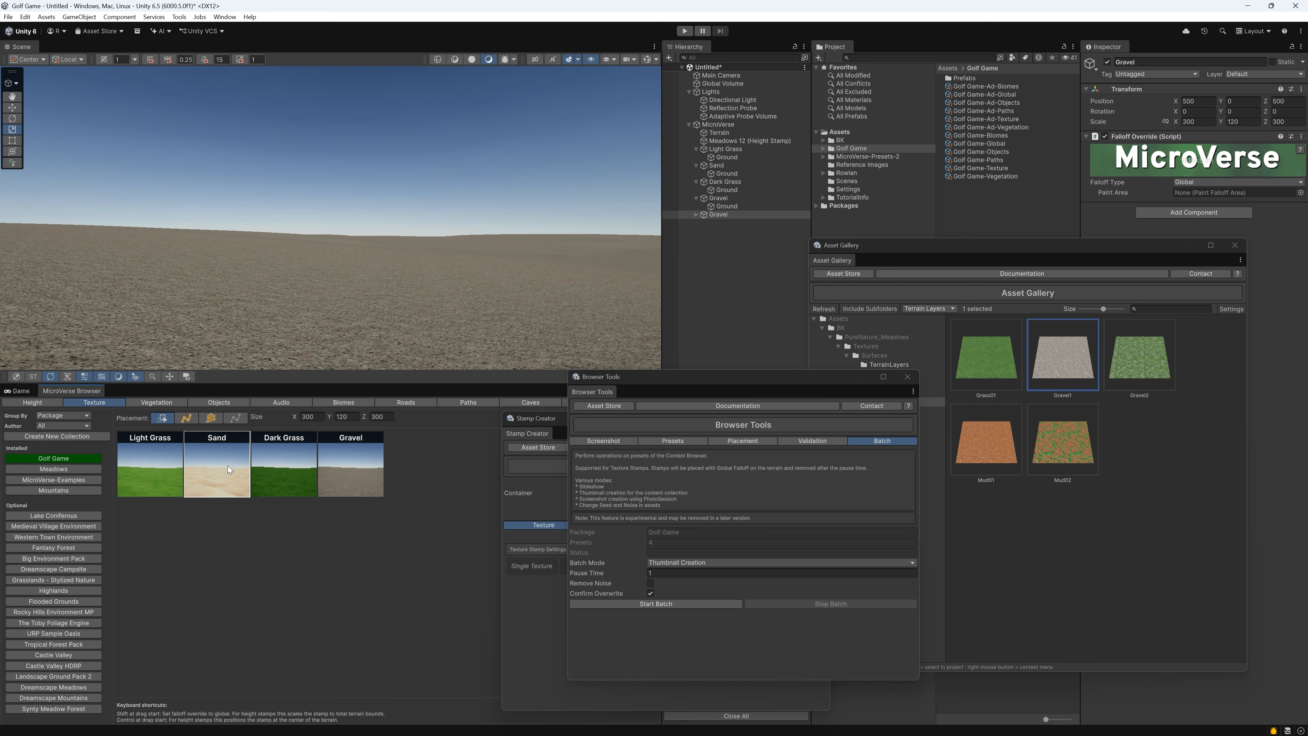
# Move the Sand stamp behind Dark Grass in the texture collection, and delete all texture stamps under MicroVerse from the scene
pyautogui.press('Right')
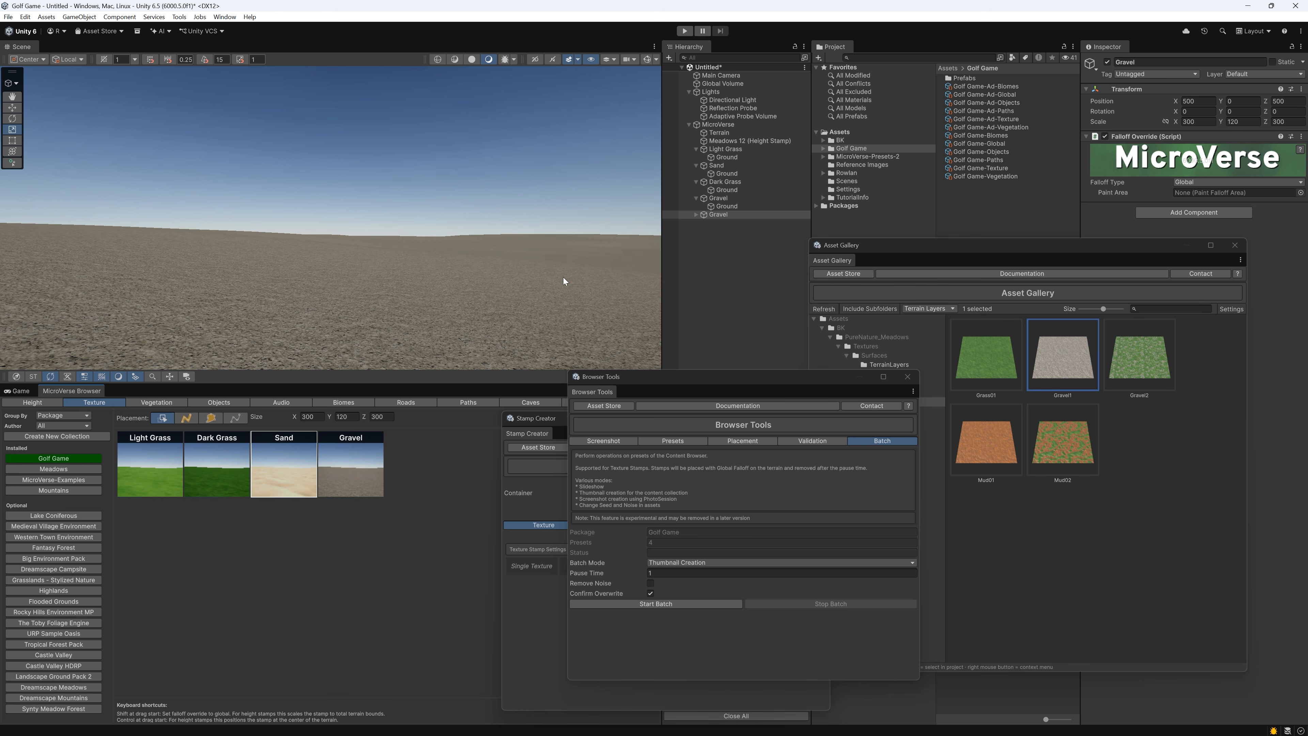
pyautogui.keyDown('shift'); pyautogui.click(730, 152); pyautogui.keyUp('shift')
pyautogui.rightClick(730, 152)
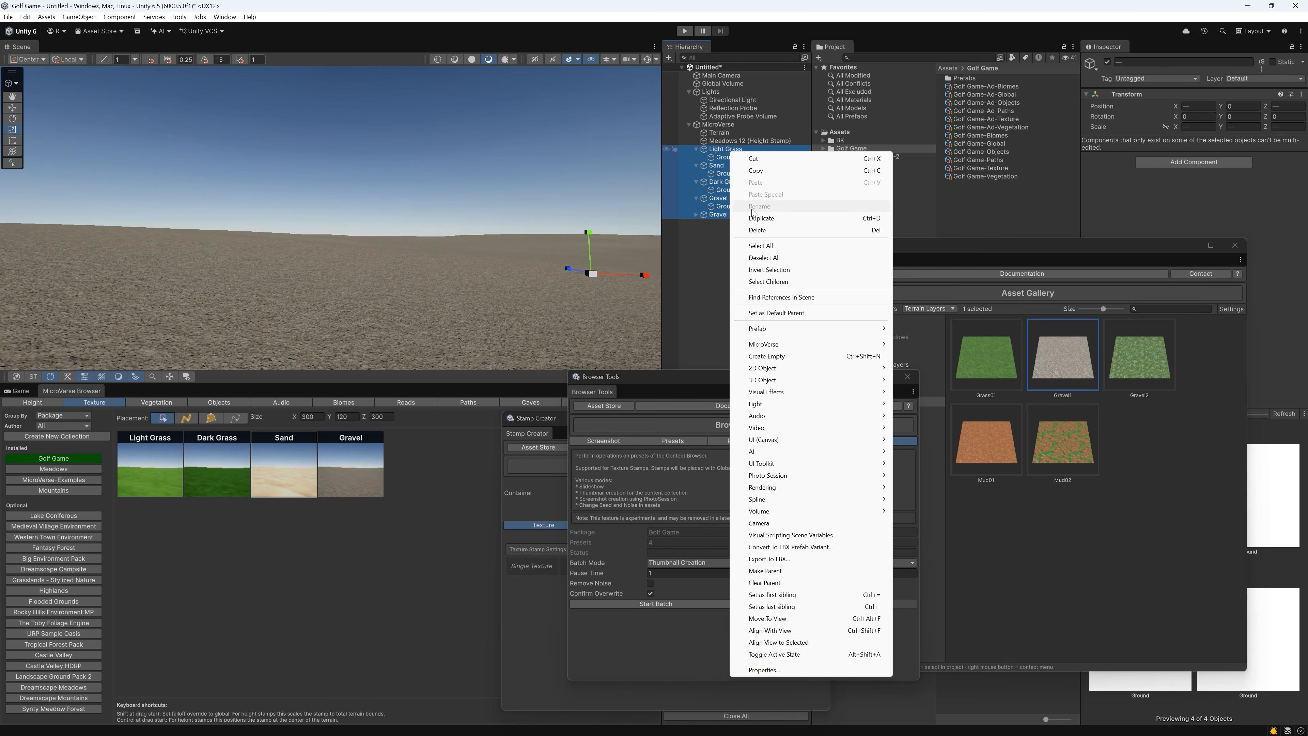
pyautogui.click(759, 230)
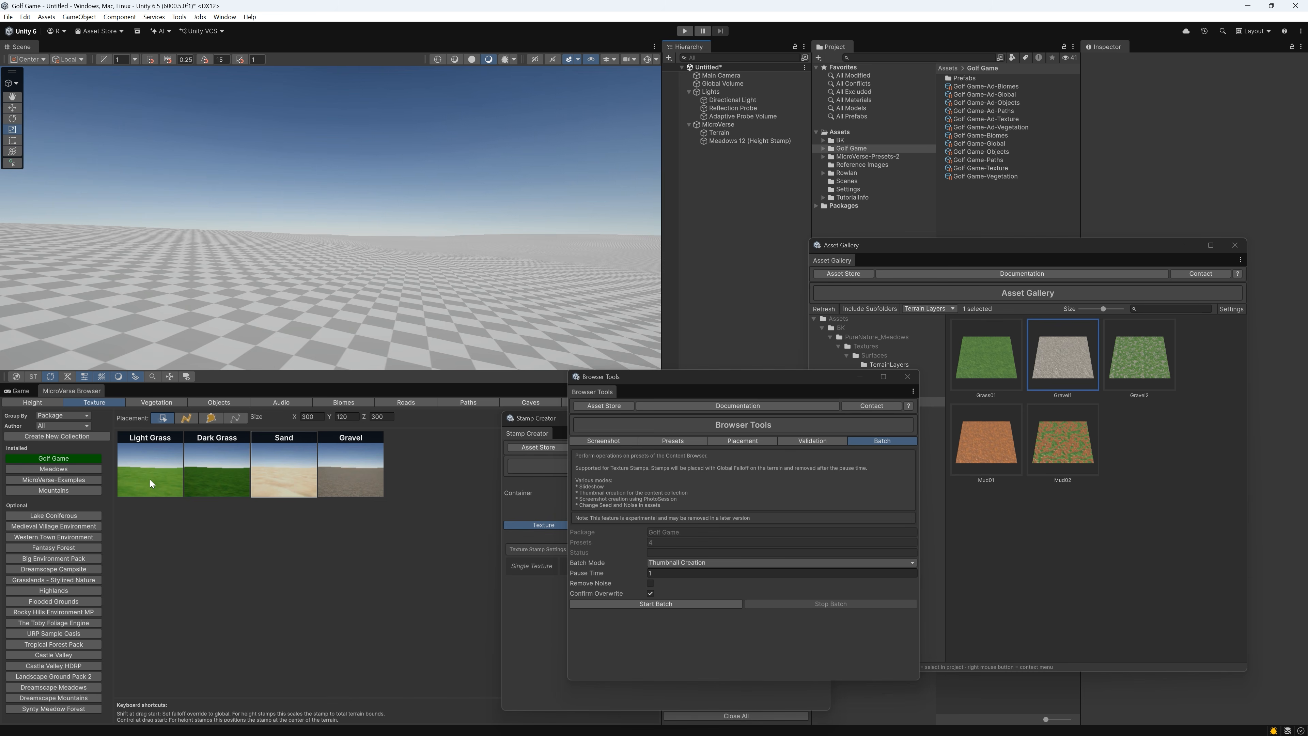
# Place the Light Grass texture stamp on the terrain with global falloff and close Browser Tools
pyautogui.moveTo(150, 483); pyautogui.dragTo(222, 292)
pyautogui.moveTo(339, 298); pyautogui.dragTo(299, 317, button='right')
pyautogui.moveTo(837, 381); pyautogui.dragTo(665, 356)
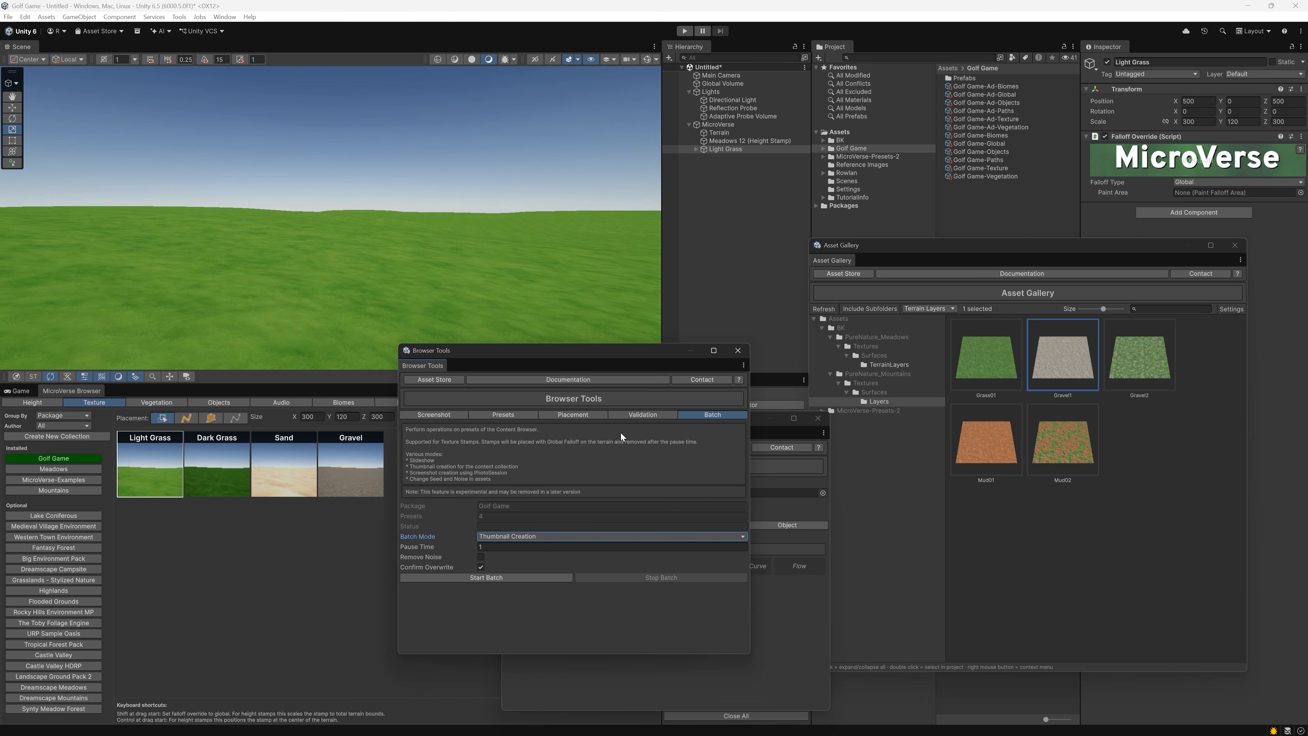
pyautogui.click(740, 356)
# Set the Stamp Creator to Detail stamps and show the PureNature_Meadows Plants prefabs in the Asset Gallery
pyautogui.click(624, 525)
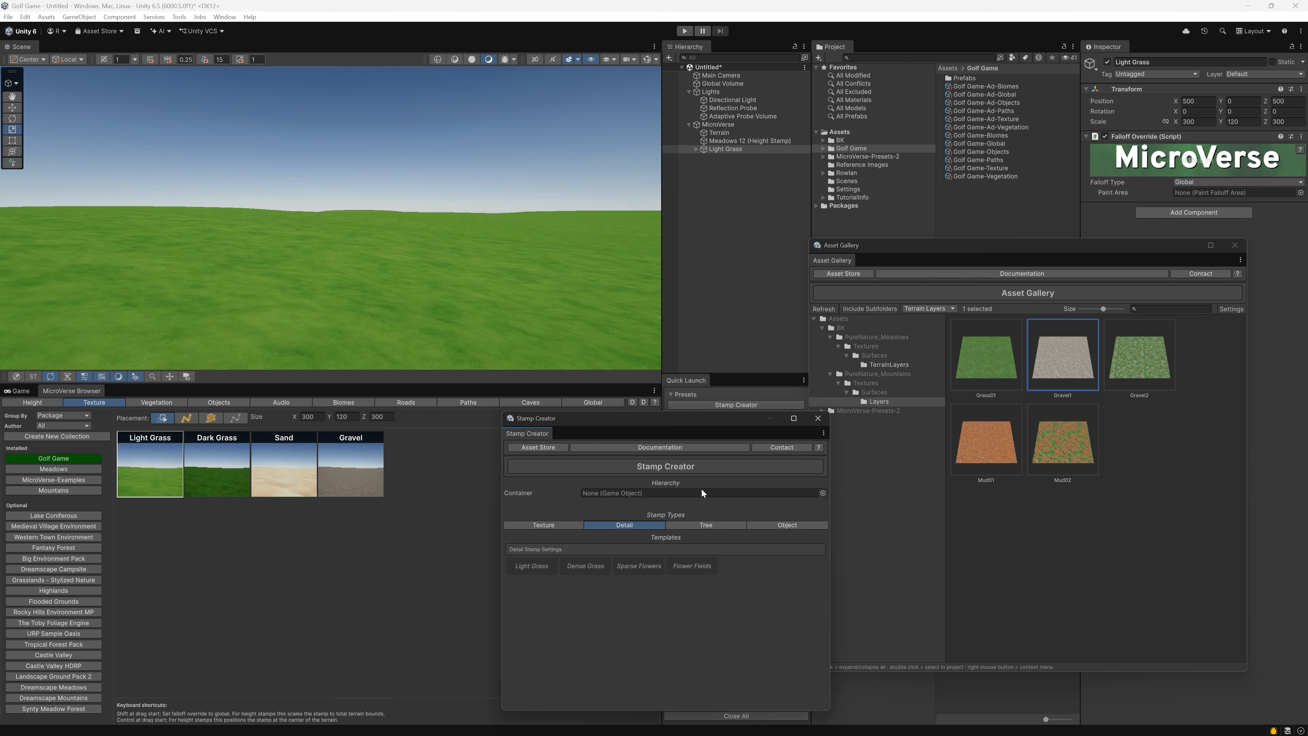
pyautogui.click(884, 366)
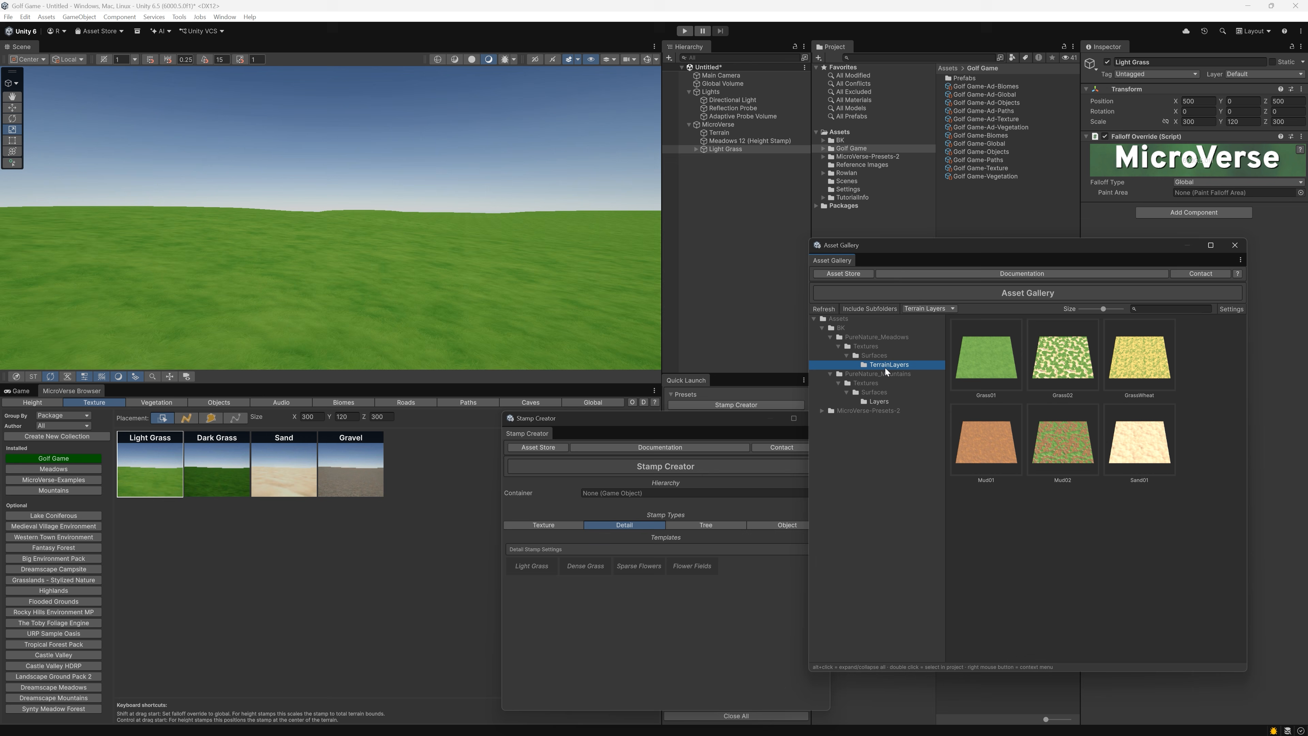
pyautogui.click(917, 307)
pyautogui.click(939, 330)
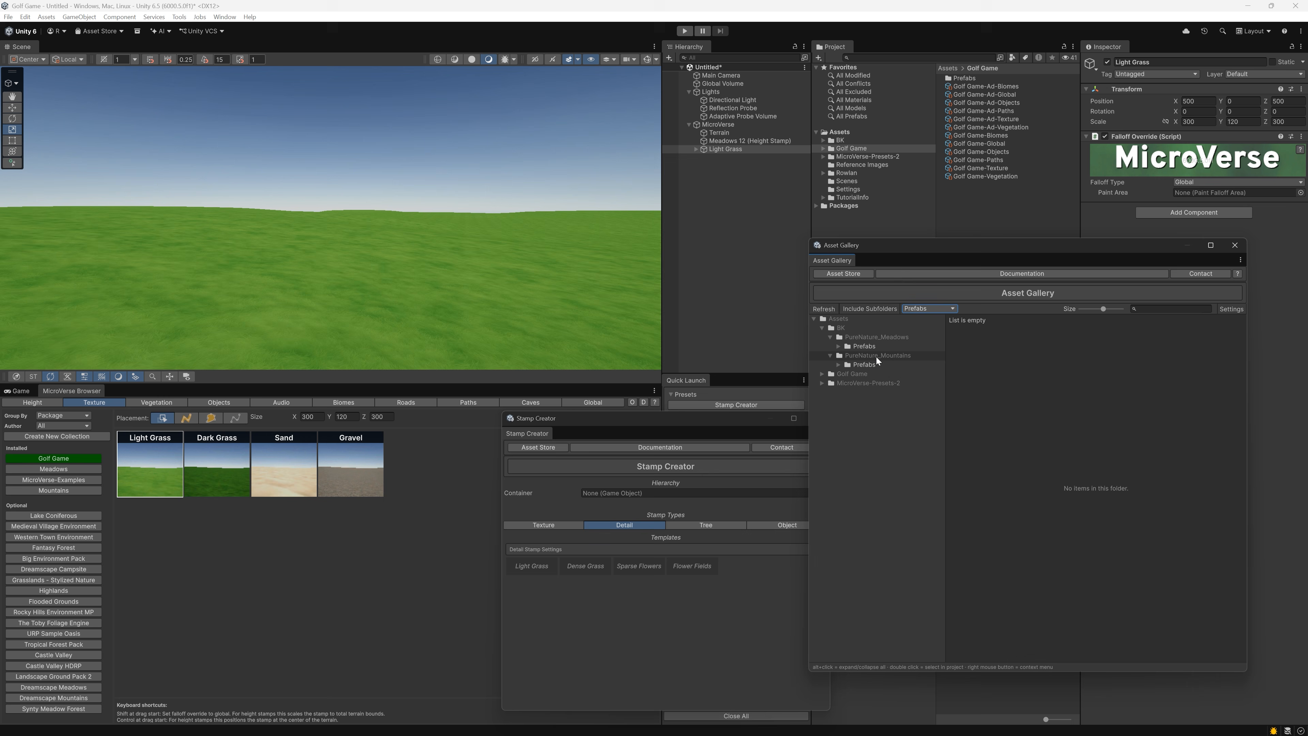
pyautogui.click(841, 348)
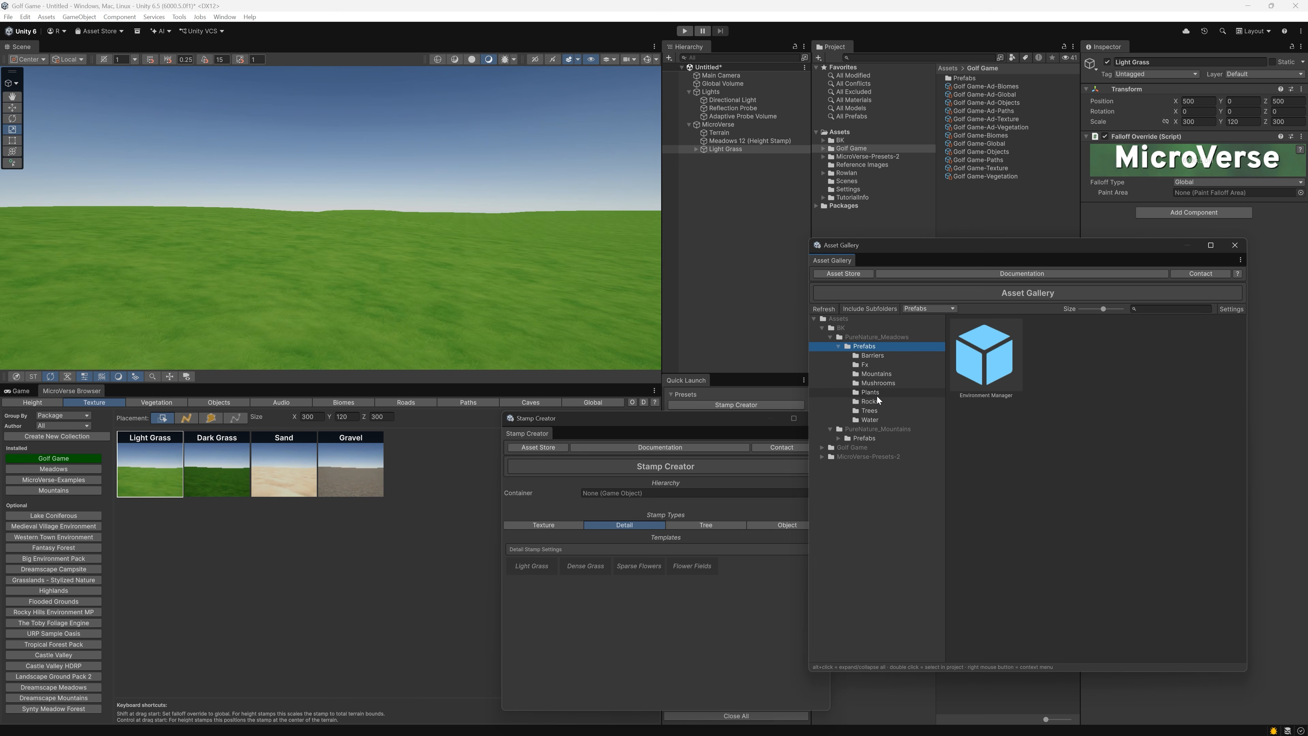
pyautogui.click(875, 393)
# Create a Dense Grass detail stamp from the Grass1, Grass2 and Grass3 plant prefabs
pyautogui.scroll(-3, 1051, 449)
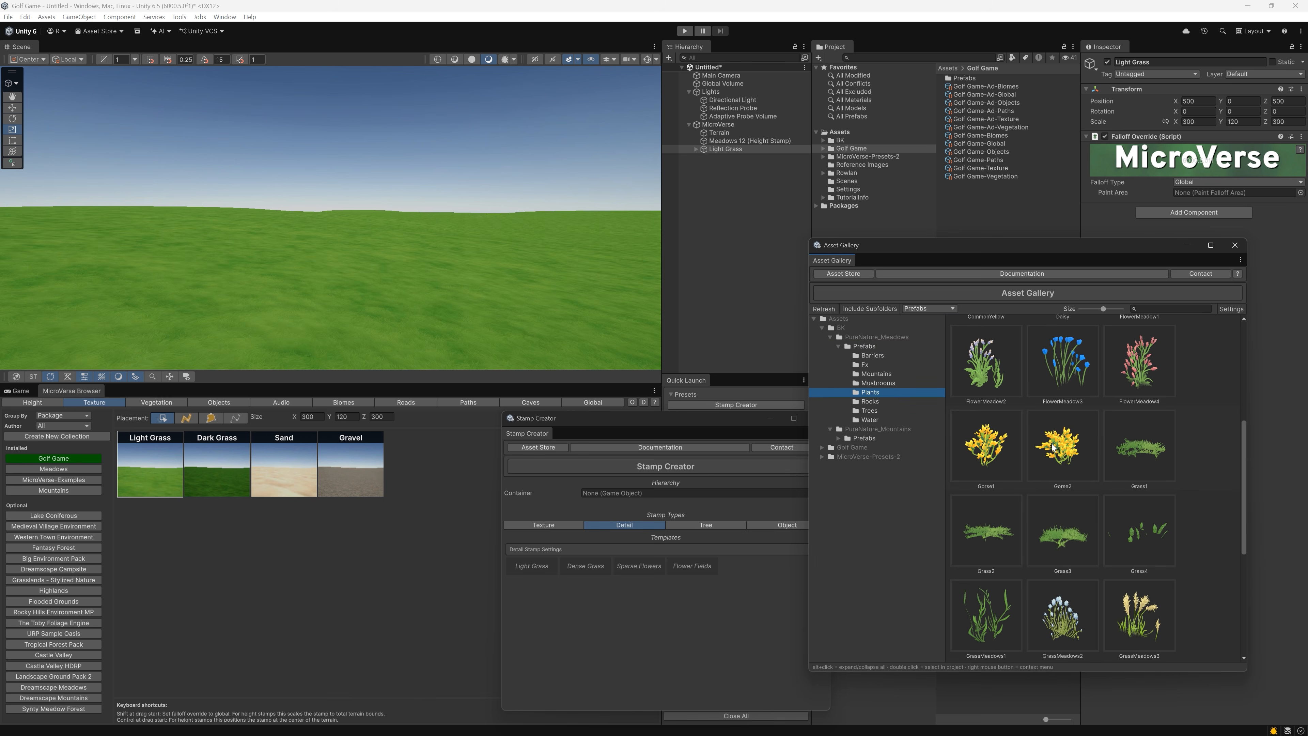
pyautogui.click(1140, 436)
pyautogui.keyDown('ctrl'); pyautogui.click(995, 524); pyautogui.keyUp('ctrl')
pyautogui.keyDown('ctrl'); pyautogui.click(1051, 520); pyautogui.keyUp('ctrl')
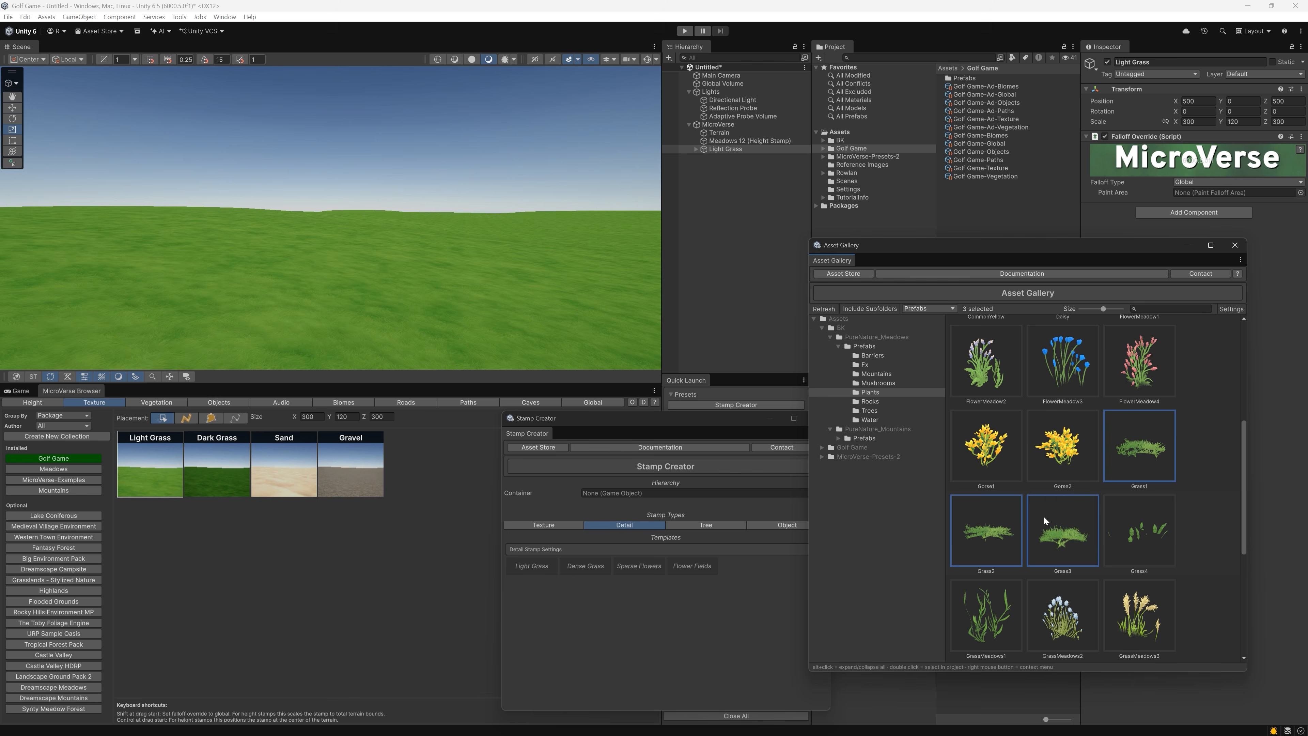
pyautogui.moveTo(986, 516); pyautogui.dragTo(598, 569)
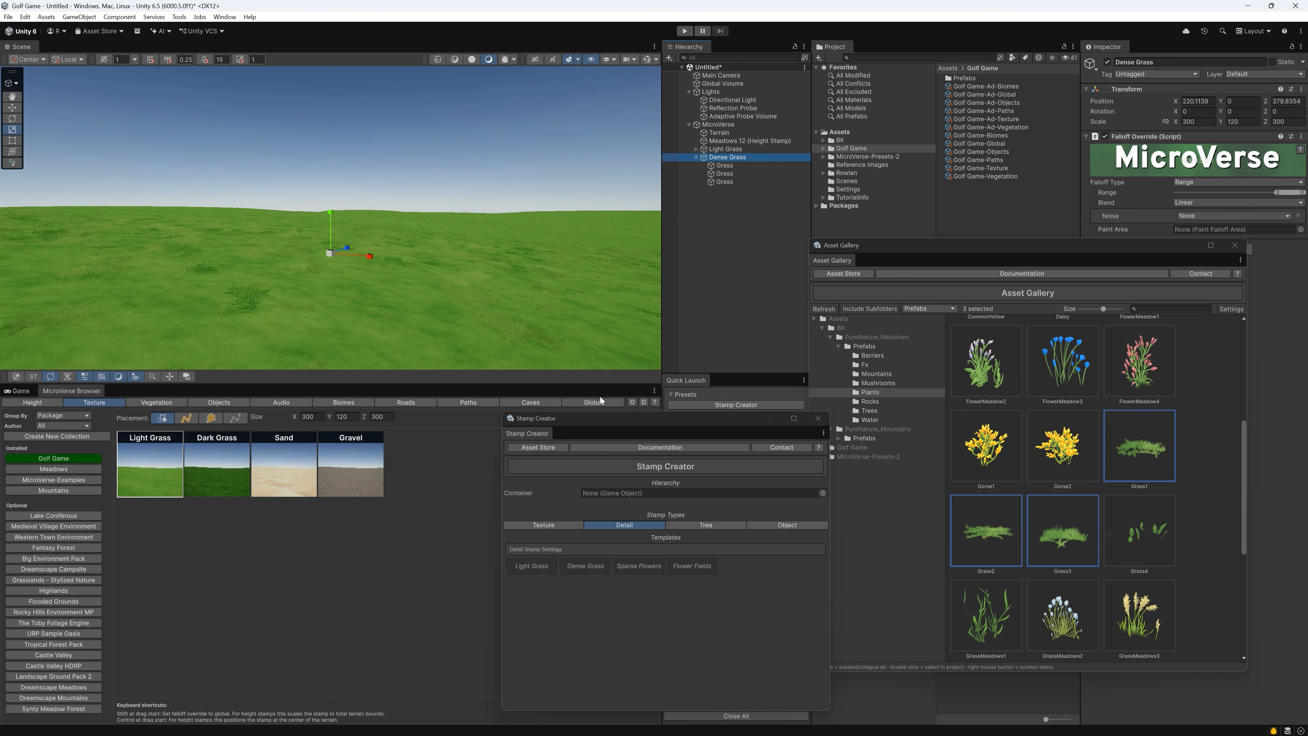
# Open the Variator for the Dense Grass stamp and set its details density to 1.144
pyautogui.moveTo(601, 418); pyautogui.dragTo(418, 410)
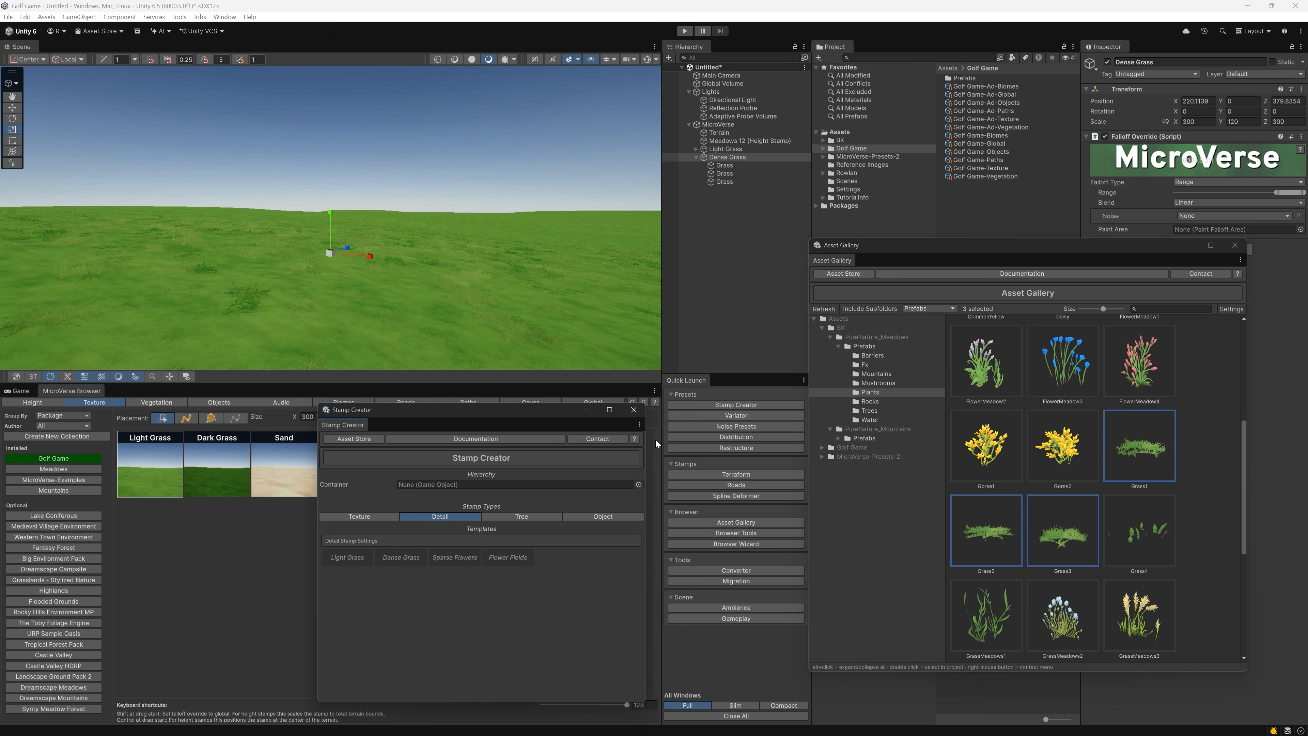
pyautogui.click(715, 419)
pyautogui.click(1122, 504)
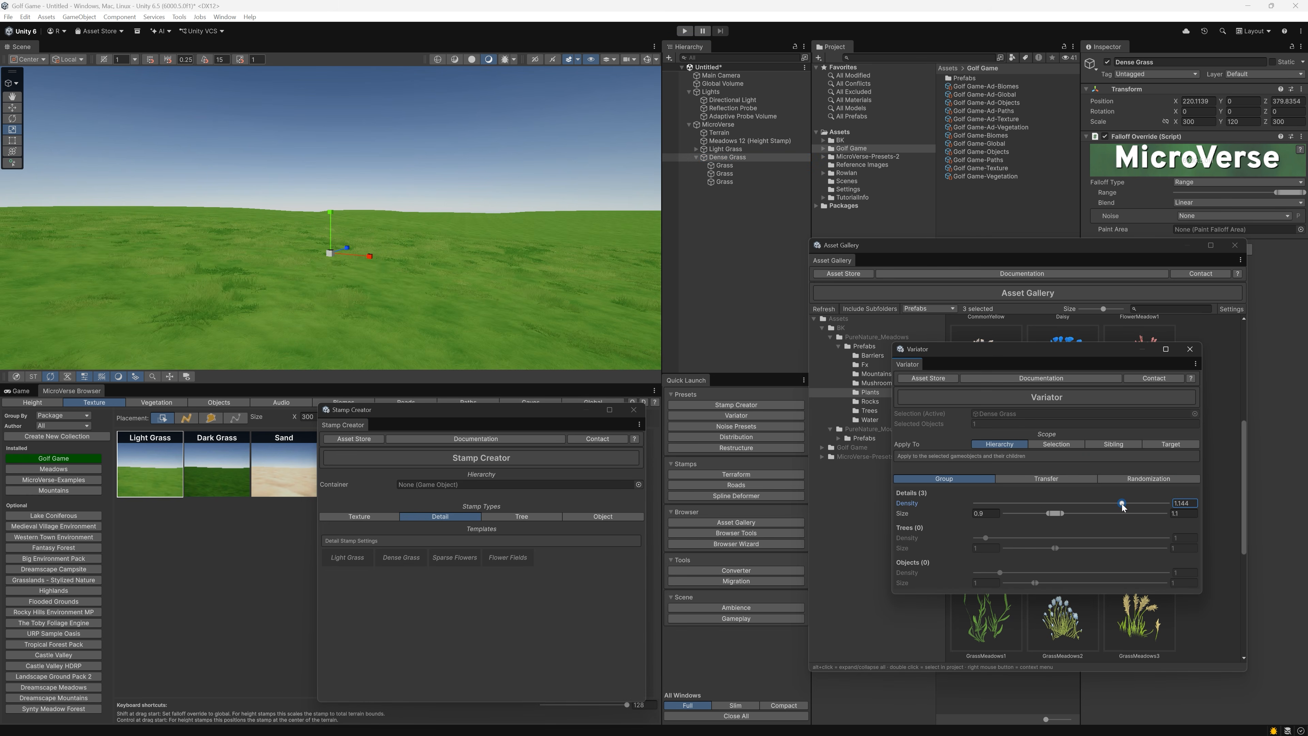
pyautogui.keyDown('alt'); pyautogui.moveTo(277, 298); pyautogui.dragTo(240, 273); pyautogui.keyUp('alt')
# Set both the minimum and maximum size of the Dense Grass details to 0.8 and their density to 1.317
pyautogui.click(985, 513)
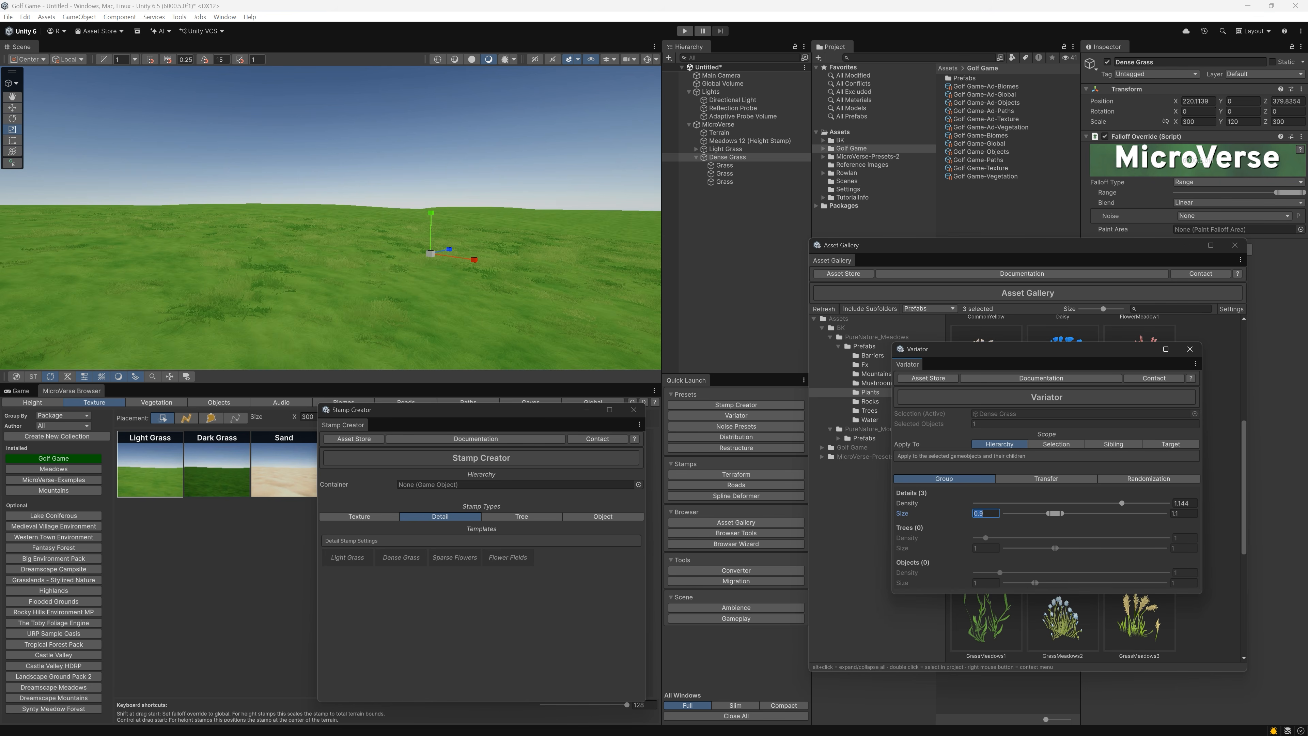
pyautogui.write('0.8')
pyautogui.press('Tab')
pyautogui.write('0.')
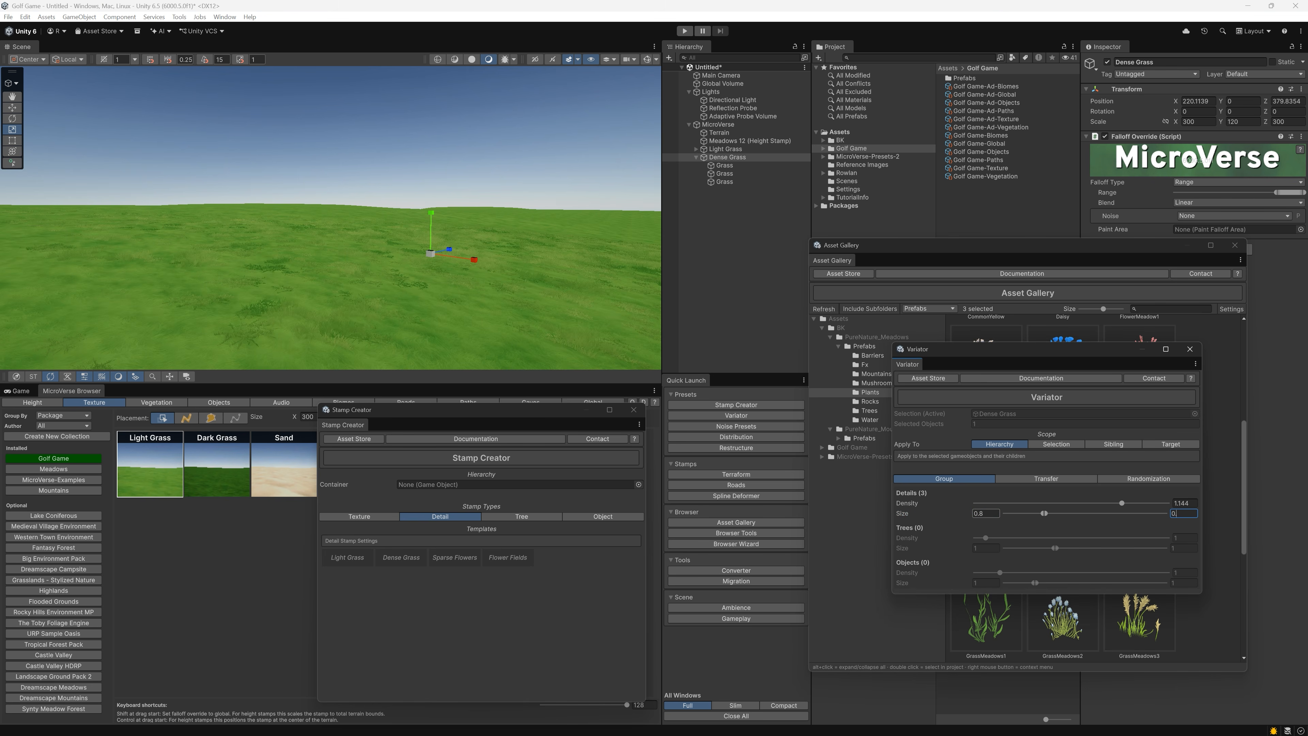
pyautogui.write('8')
pyautogui.press('Return')
pyautogui.click(1144, 503)
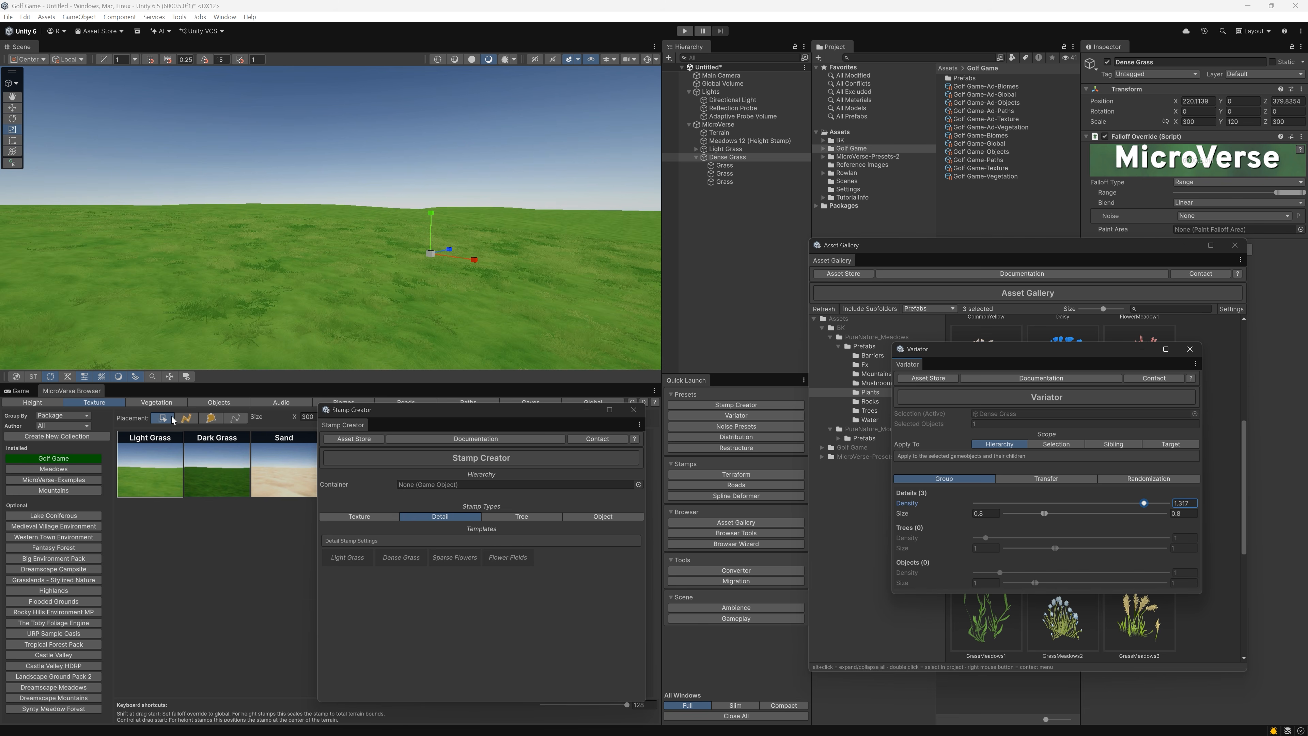
# Add the Dense Grass stamp to the Golf Game vegetation collection, and delete the Light Grass and Dense Grass stamps from the scene
pyautogui.click(170, 404)
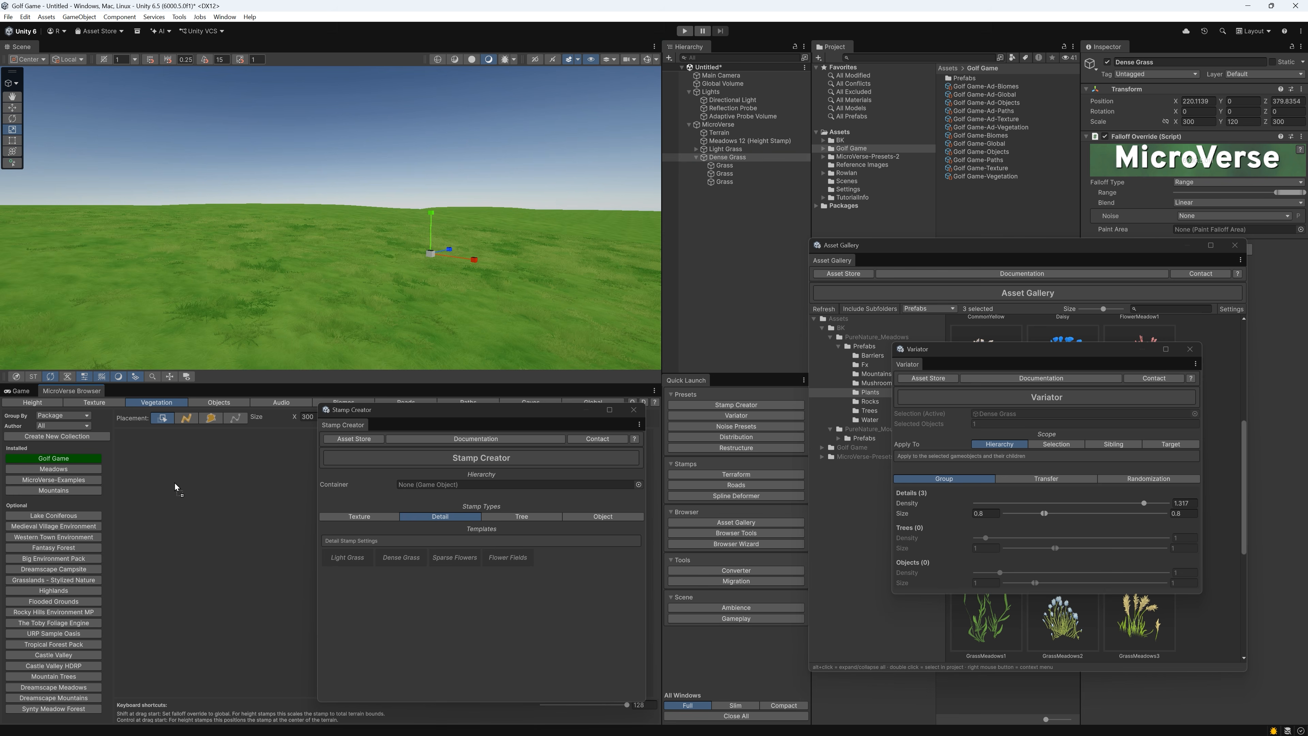
pyautogui.moveTo(175, 487); pyautogui.dragTo(167, 488)
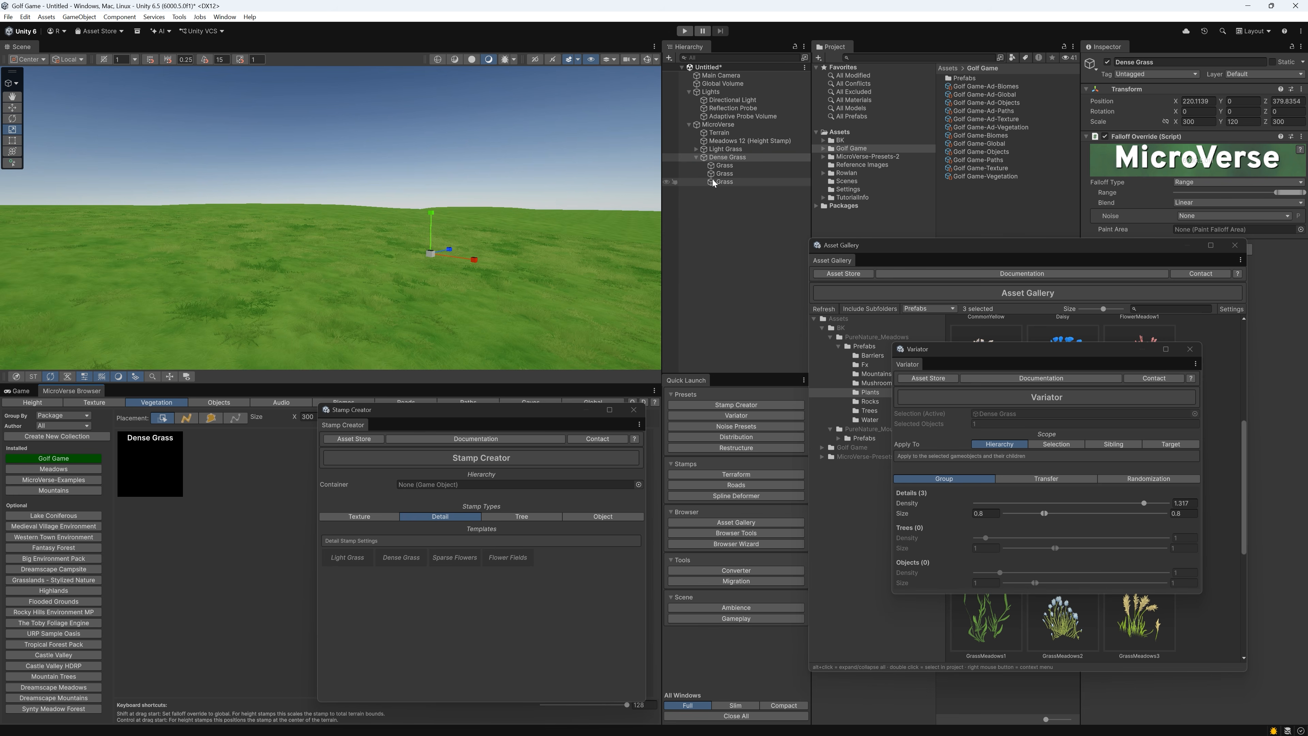
pyautogui.keyDown('ctrl'); pyautogui.click(723, 149); pyautogui.keyUp('ctrl')
pyautogui.rightClick(720, 149)
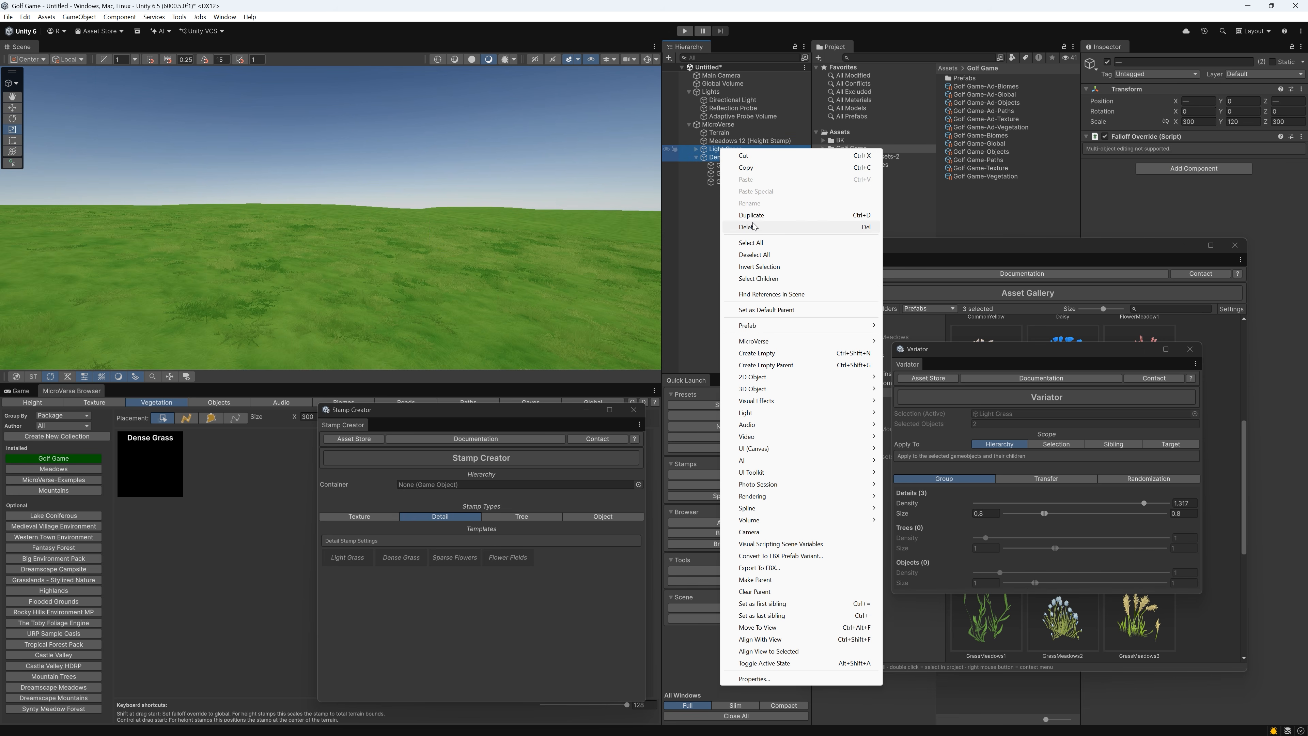
pyautogui.click(748, 228)
# Place the Dark Grass texture stamp from the Golf Game collection on the terrain
pyautogui.click(116, 403)
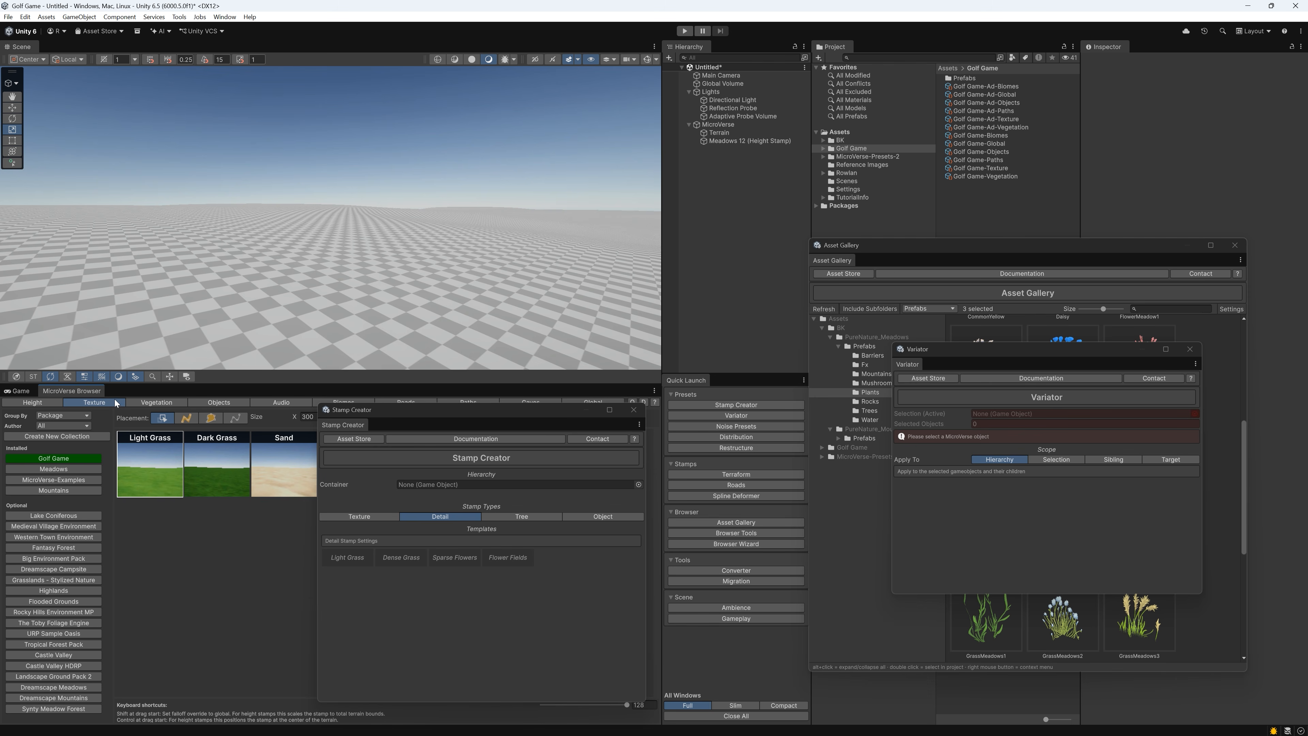
pyautogui.moveTo(221, 480); pyautogui.dragTo(256, 281)
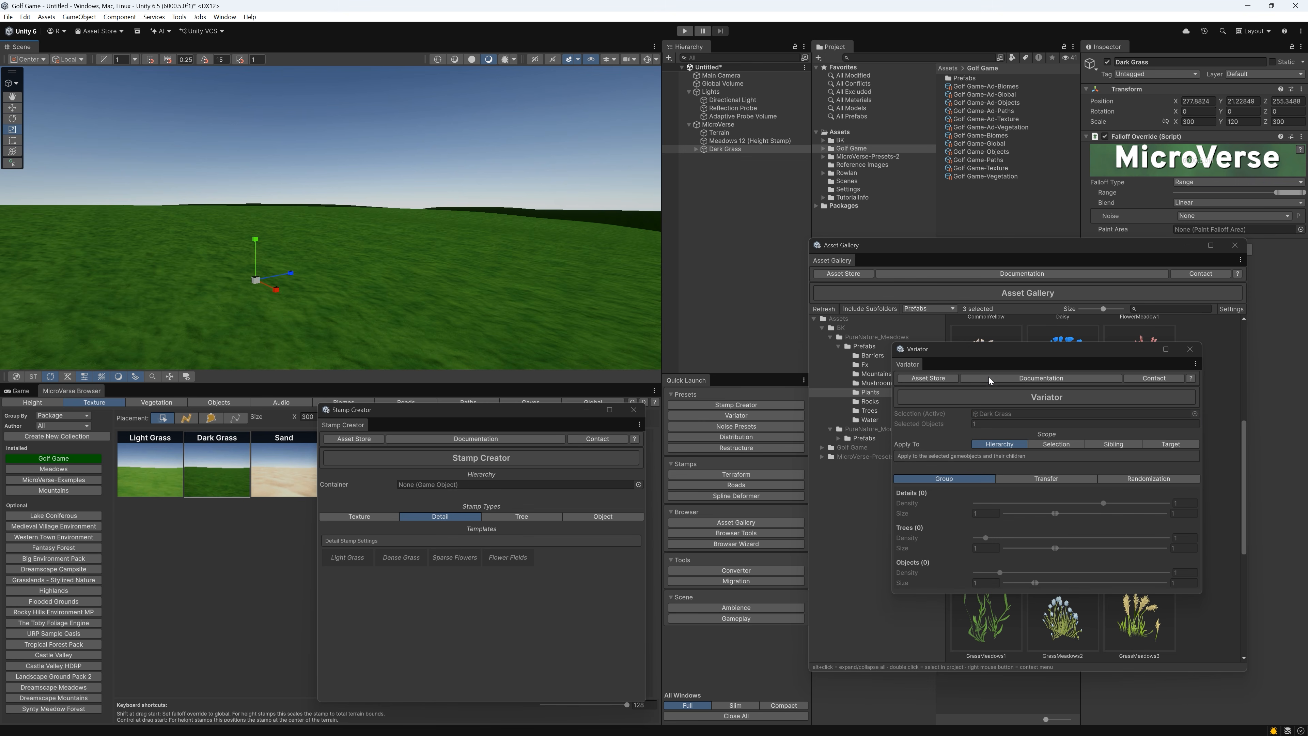
# Create a Dense Grass detail stamp from the Grass1, Grass2 and Grass3 prefabs in the PureNature_Mountains Plants folder
pyautogui.moveTo(1030, 348); pyautogui.dragTo(618, 461)
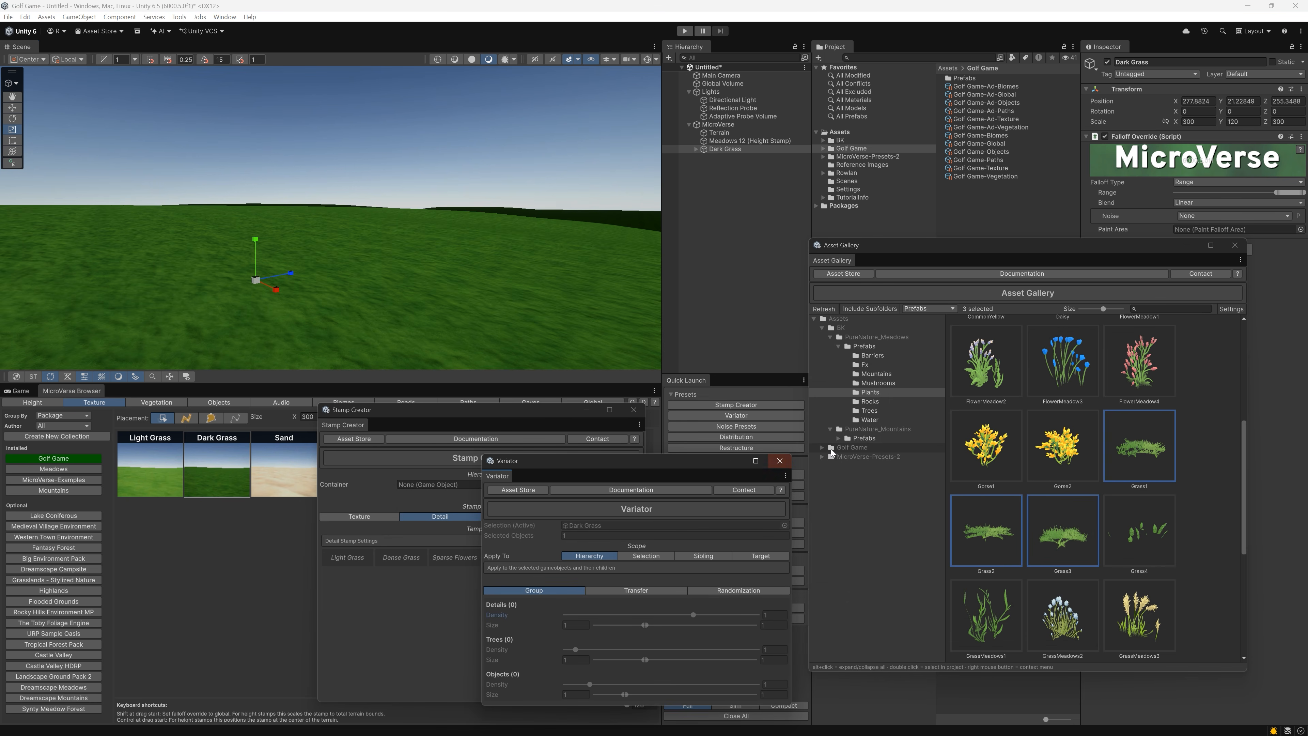
pyautogui.click(838, 439)
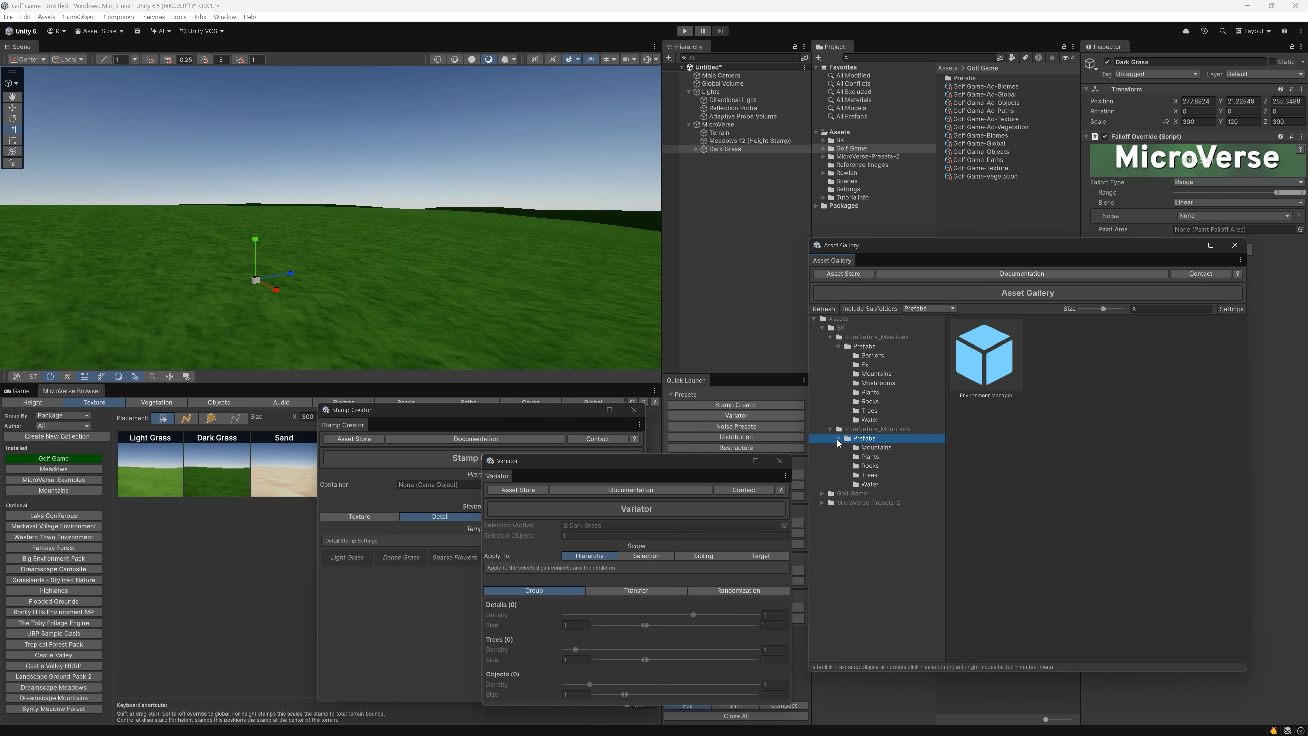
pyautogui.click(883, 458)
pyautogui.scroll(-3, 1056, 521)
pyautogui.click(1068, 429)
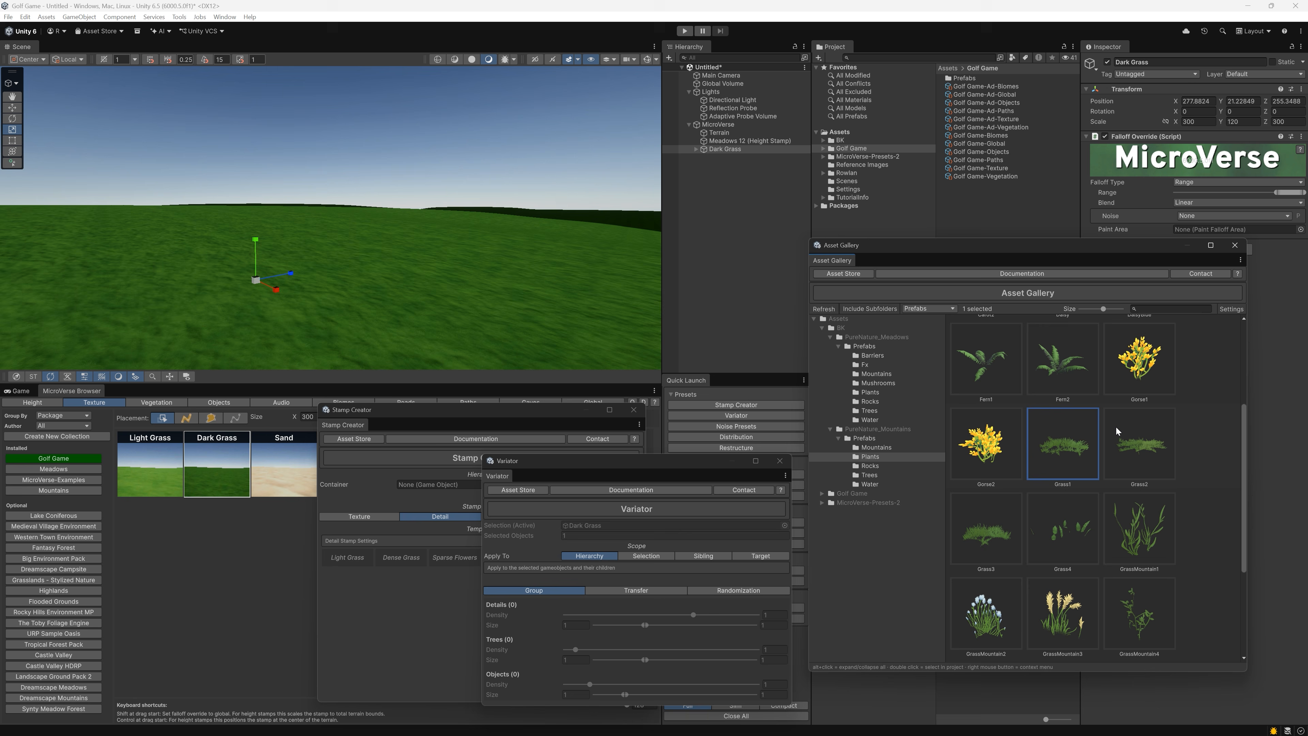
pyautogui.keyDown('ctrl'); pyautogui.click(1117, 427); pyautogui.keyUp('ctrl')
pyautogui.keyDown('ctrl'); pyautogui.click(984, 524); pyautogui.keyUp('ctrl')
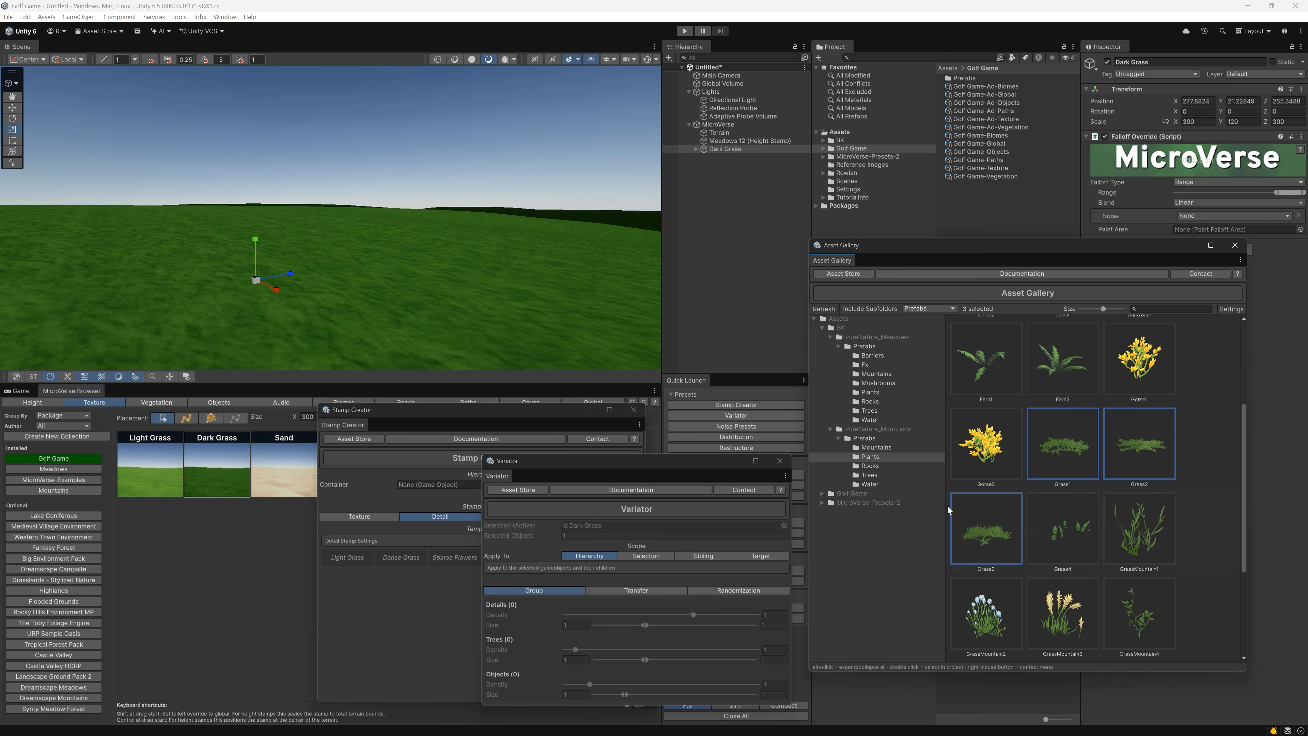
pyautogui.moveTo(948, 506); pyautogui.dragTo(402, 556)
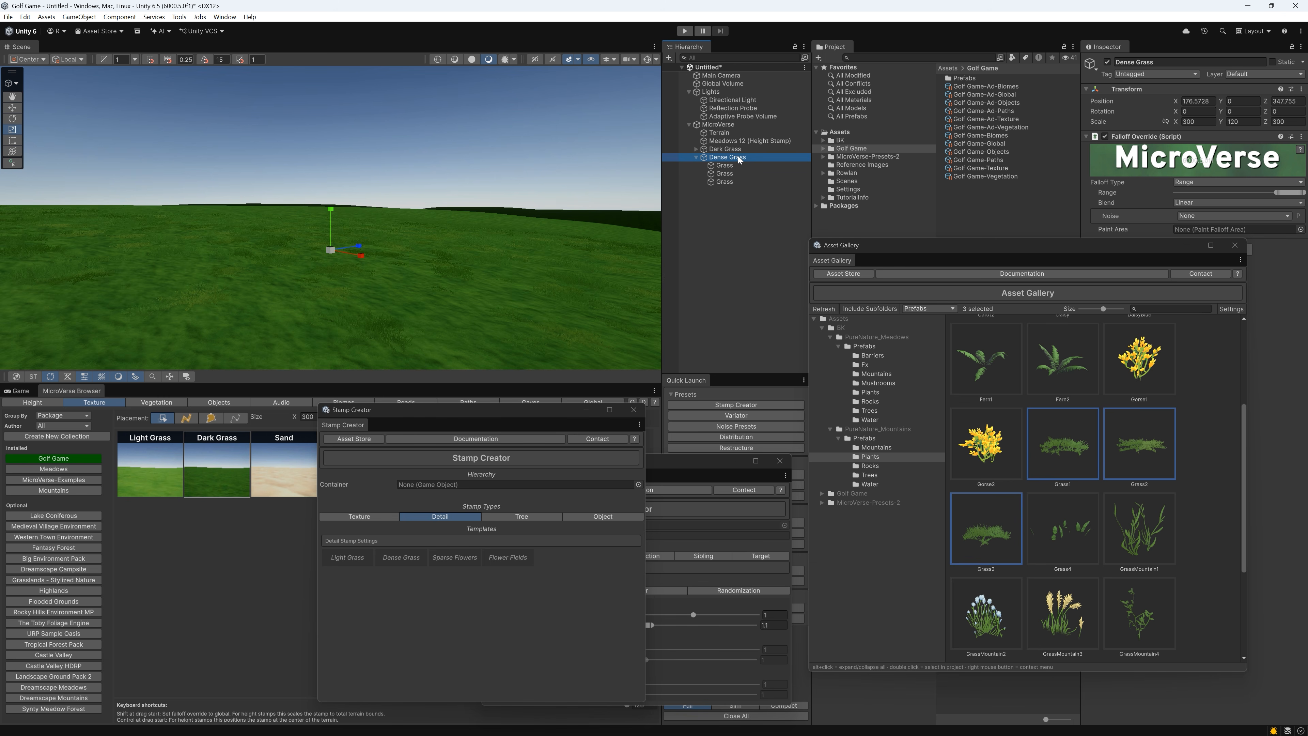
# Rename the new Dense Grass stamp in the scene as Dark Grass
pyautogui.press('F2')
pyautogui.hotkey('ctrl', 'shift', 'Left')
pyautogui.hotkey('shift', 'Left')
pyautogui.write('Da')
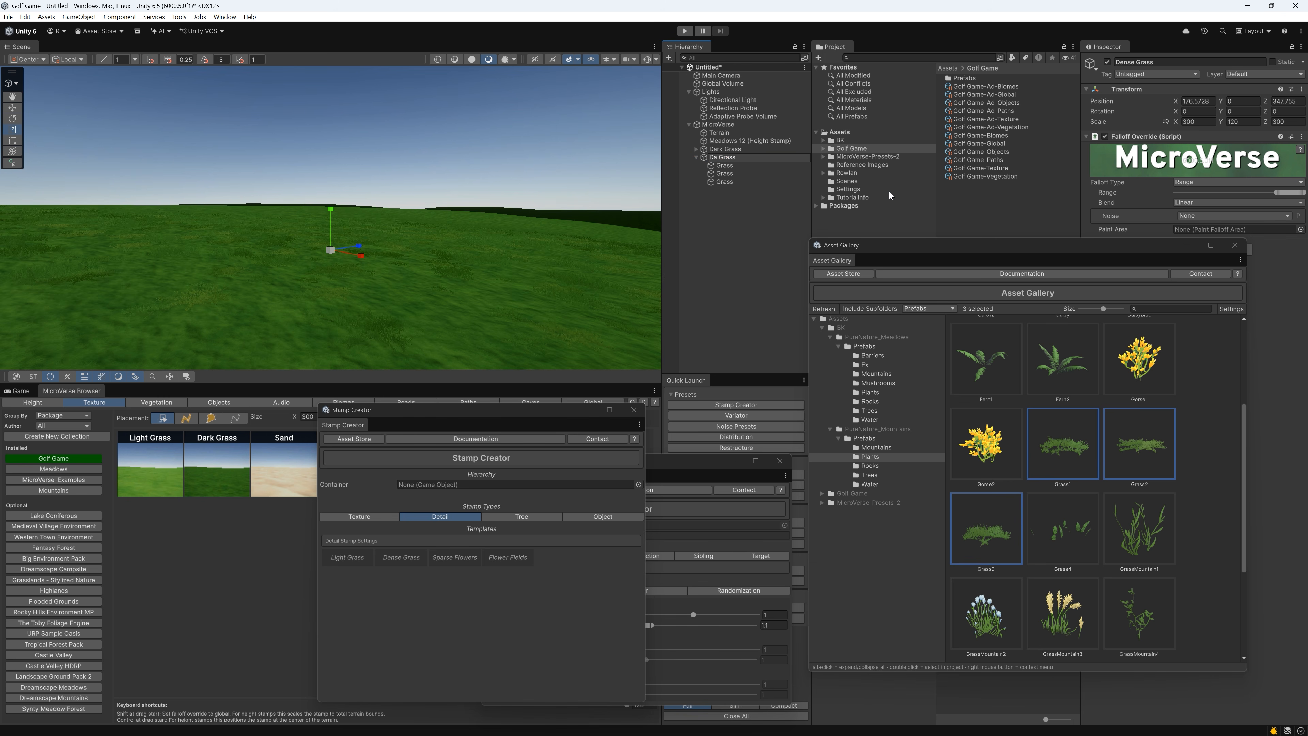
pyautogui.write('rk')
pyautogui.press('Return')
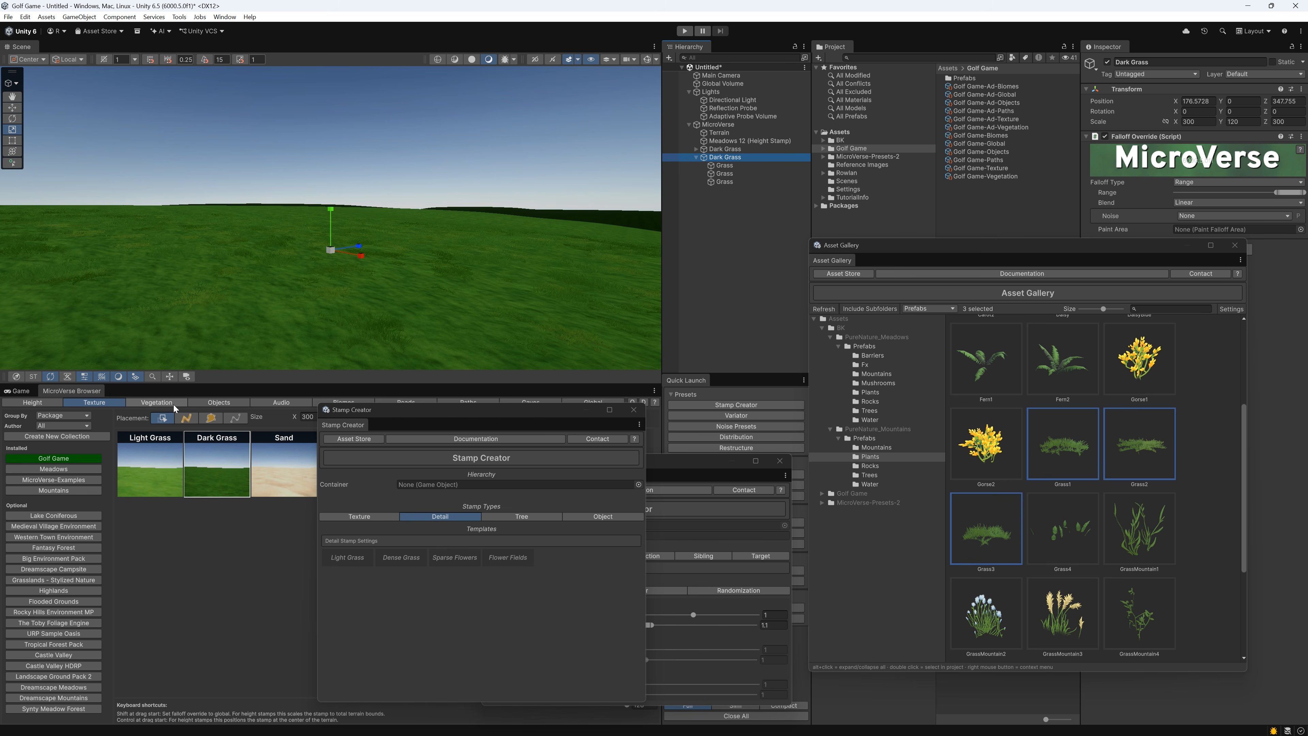
# Add the Dark Grass detail stamp to the Golf Game vegetation collection and move the Stamp Creator window aside
pyautogui.click(173, 405)
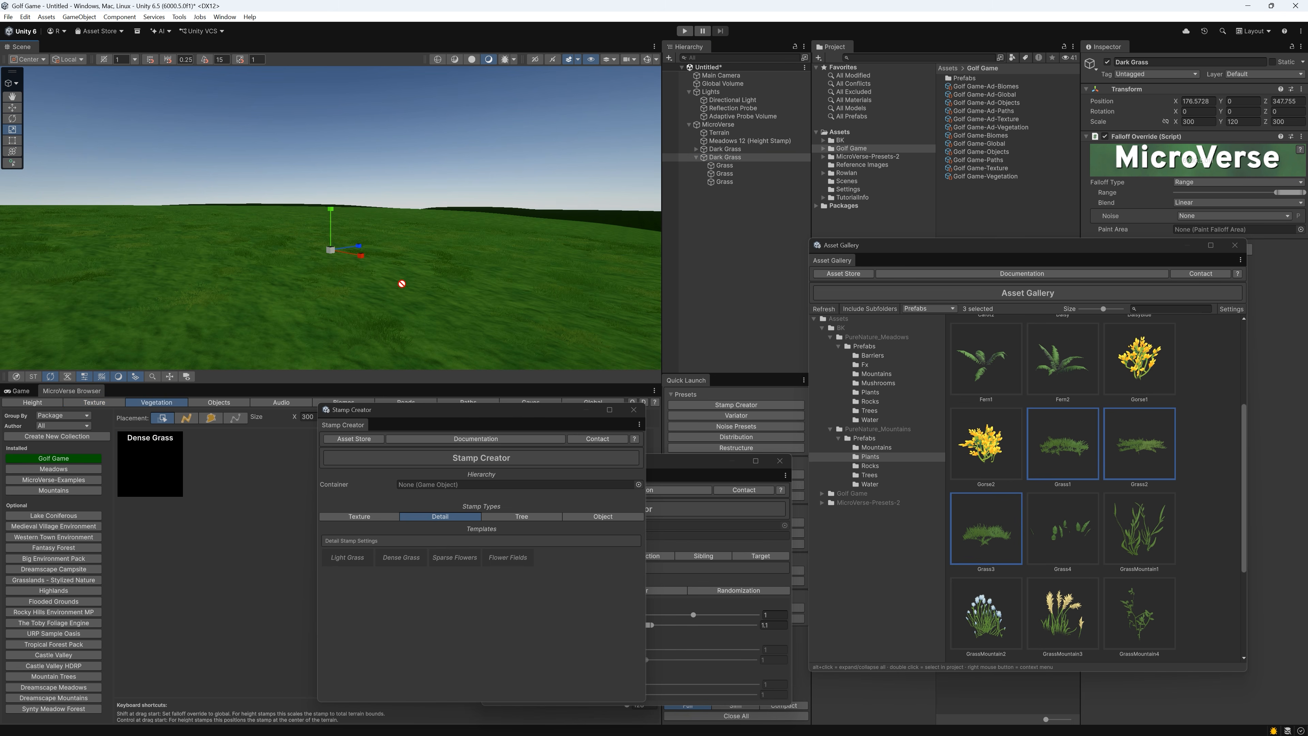
pyautogui.moveTo(402, 283); pyautogui.dragTo(225, 473)
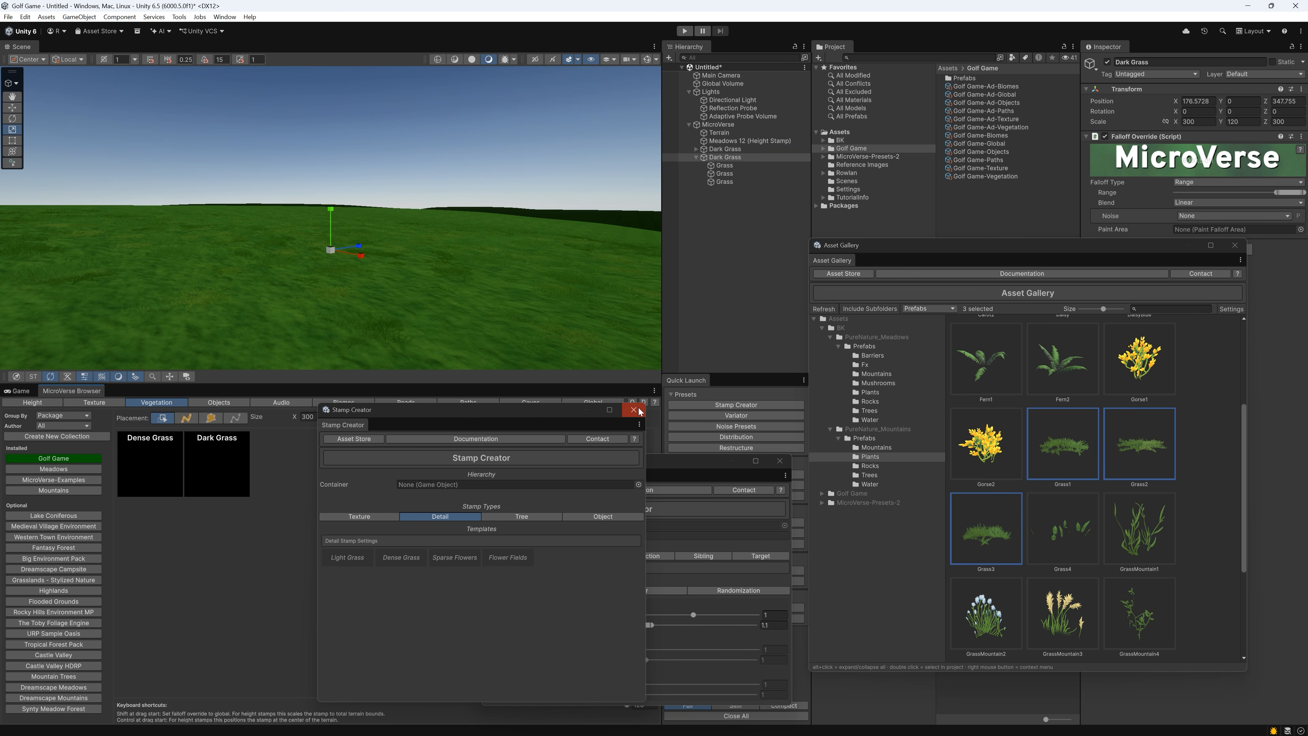
pyautogui.moveTo(494, 416); pyautogui.dragTo(593, 410)
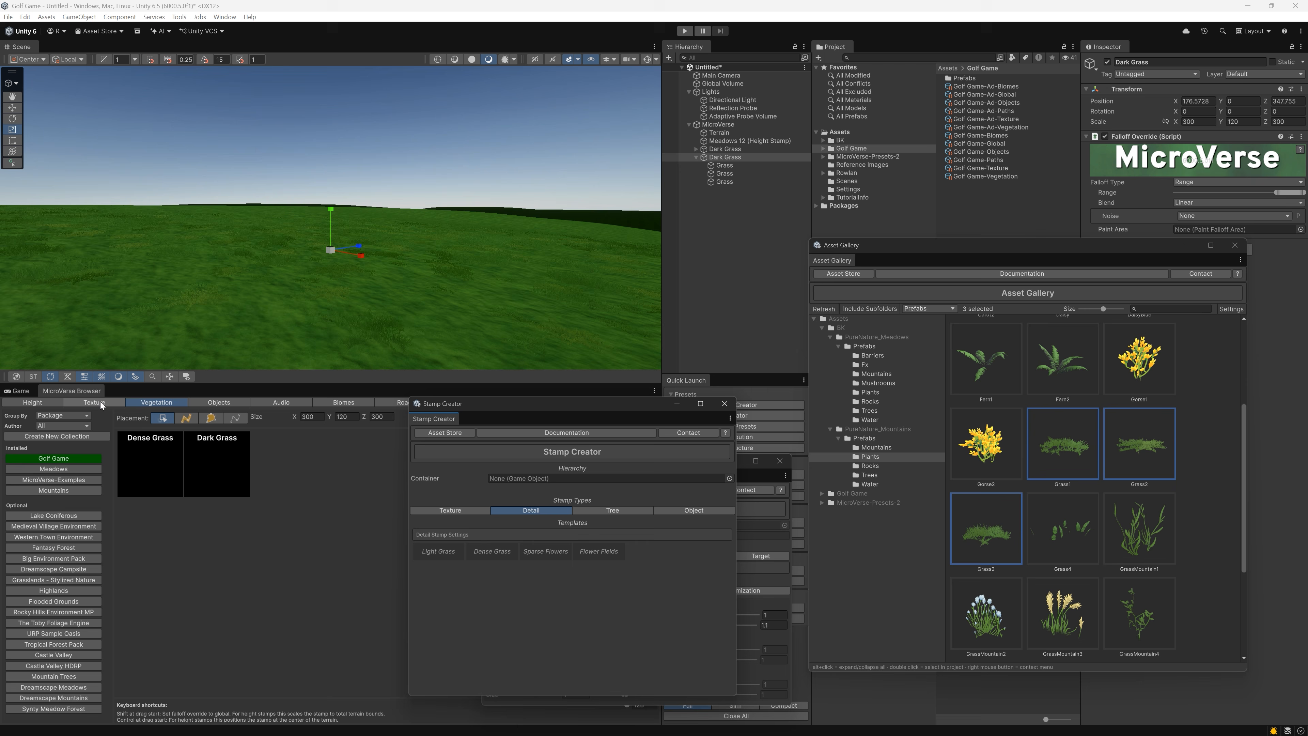
# Place the Dark Grass vegetation stamp on the terrain and update its thumbnail from a low view across the grass
pyautogui.moveTo(233, 470); pyautogui.dragTo(273, 311)
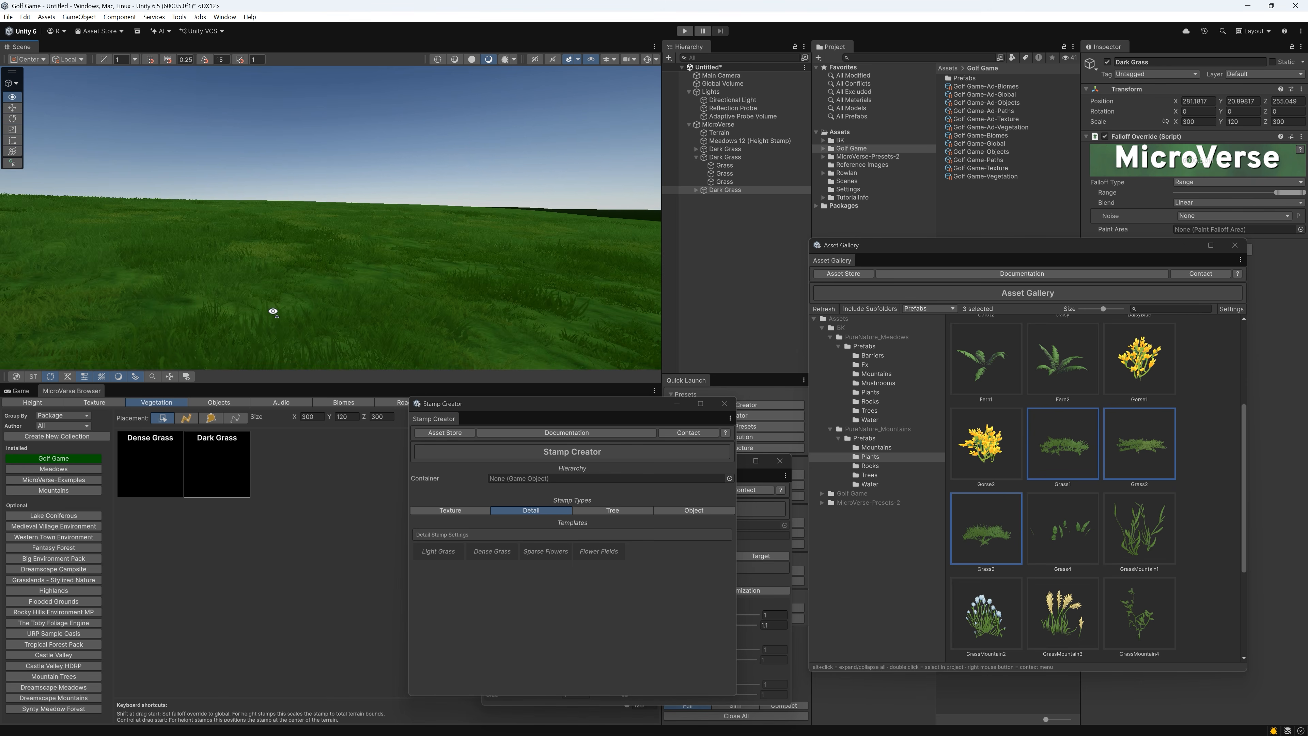
pyautogui.moveTo(273, 311); pyautogui.dragTo(220, 320, button='right')
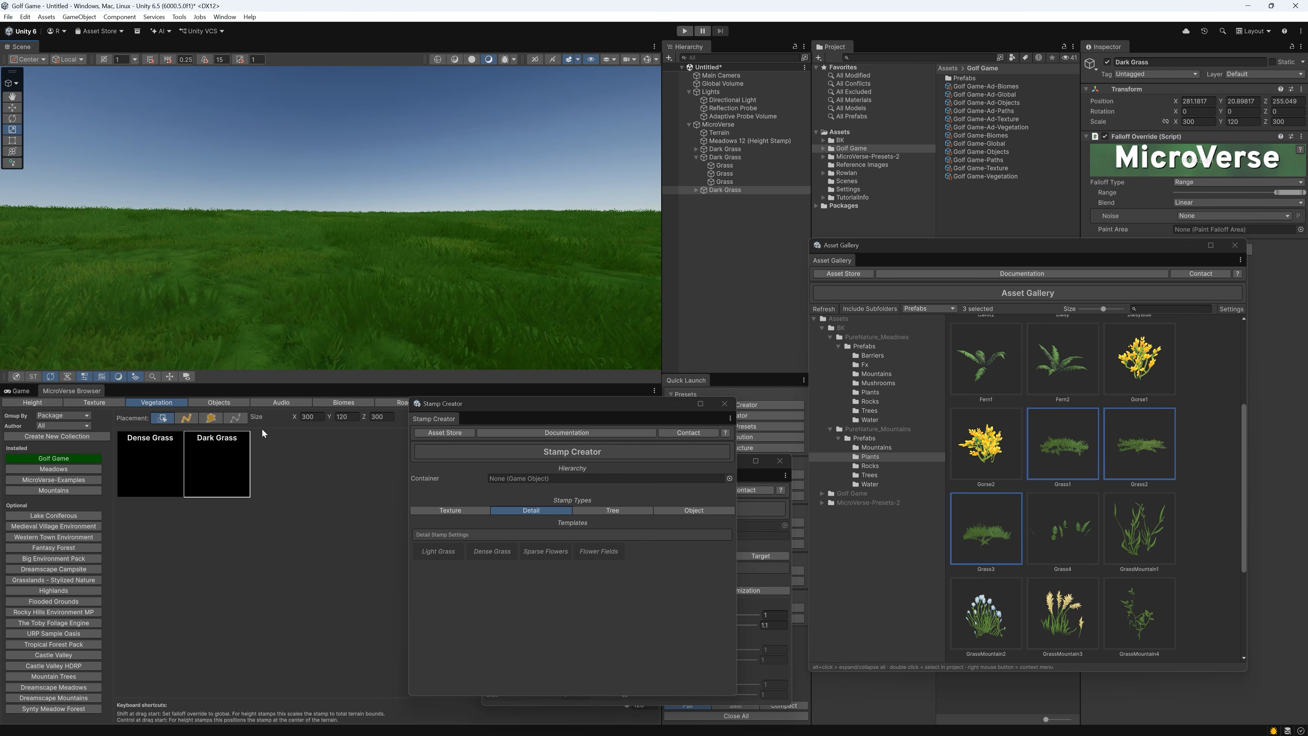
pyautogui.rightClick(225, 455)
pyautogui.click(242, 458)
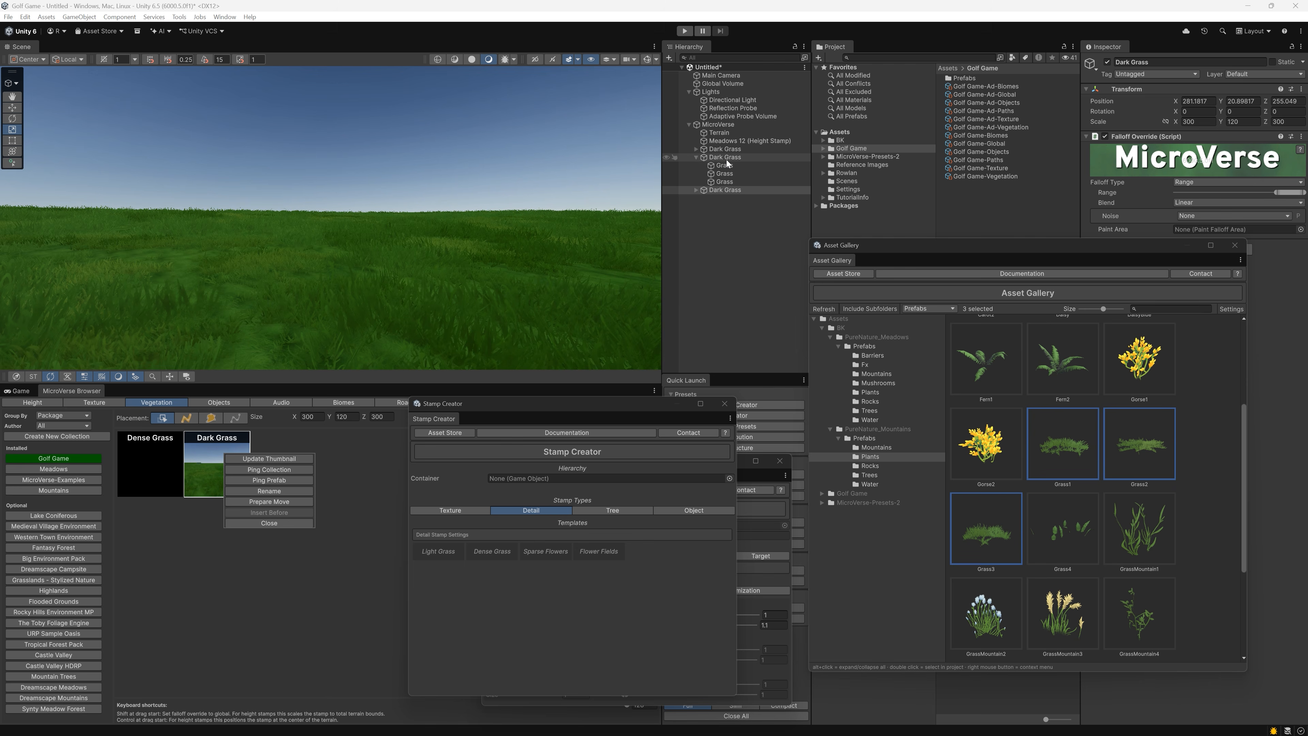
# Delete all the Dark Grass texture and vegetation stamps from the scene
pyautogui.keyDown('shift'); pyautogui.click(725, 149); pyautogui.keyUp('shift')
pyautogui.rightClick(728, 148)
pyautogui.click(756, 227)
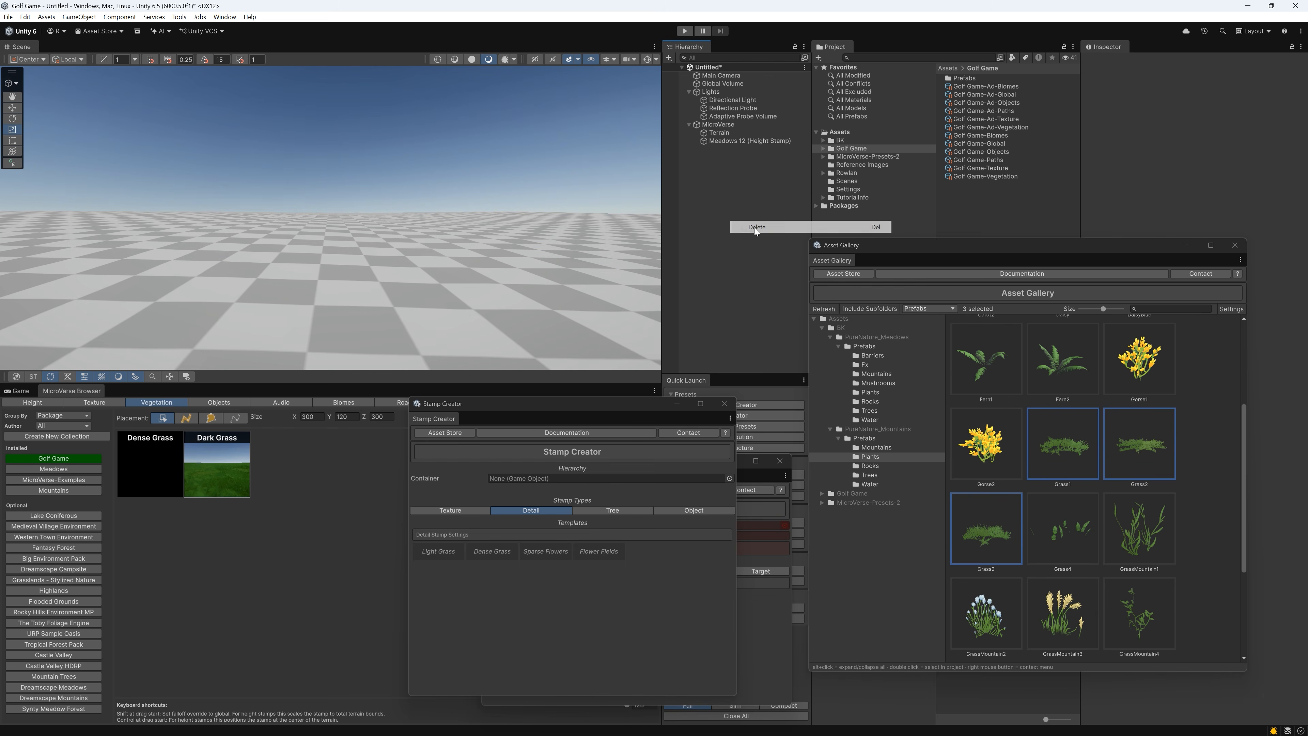
# Place the Light Grass texture and Dense Grass vegetation stamps on the terrain, and update the Dense Grass thumbnail
pyautogui.click(106, 404)
pyautogui.click(148, 469)
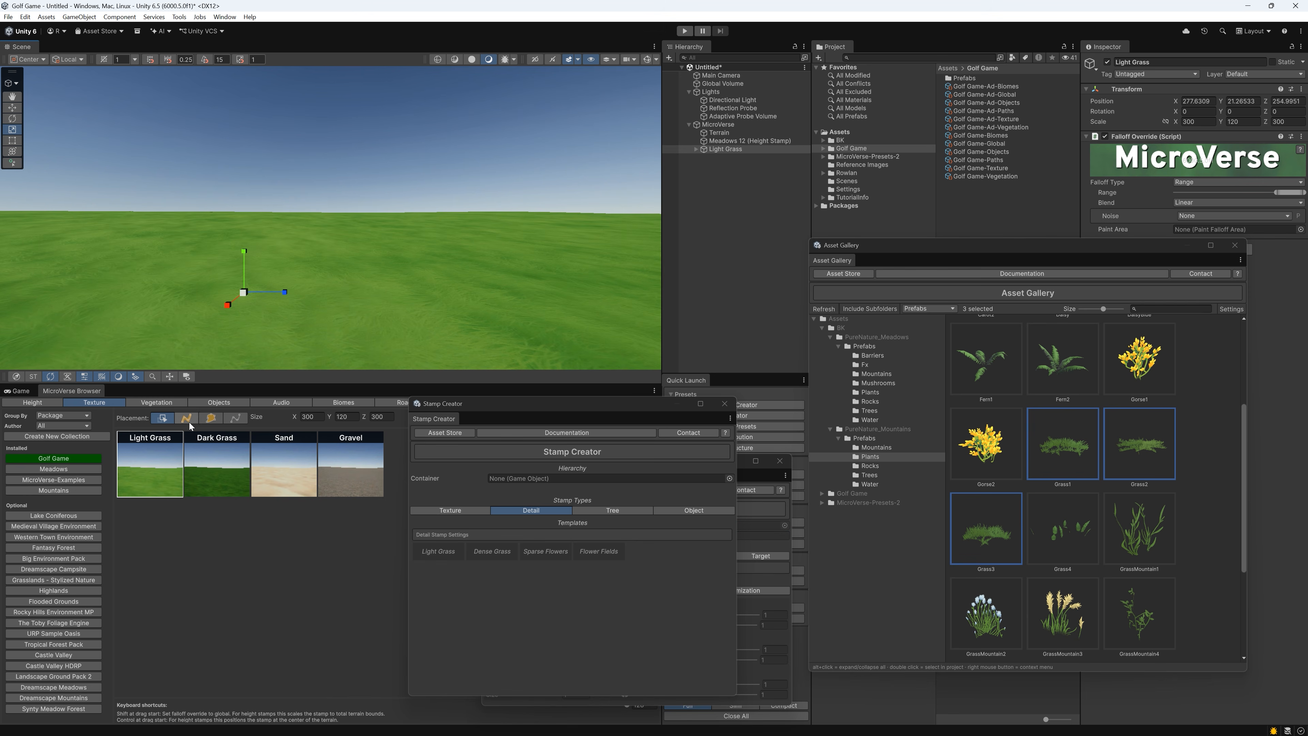
pyautogui.click(157, 402)
pyautogui.moveTo(141, 443); pyautogui.dragTo(239, 301)
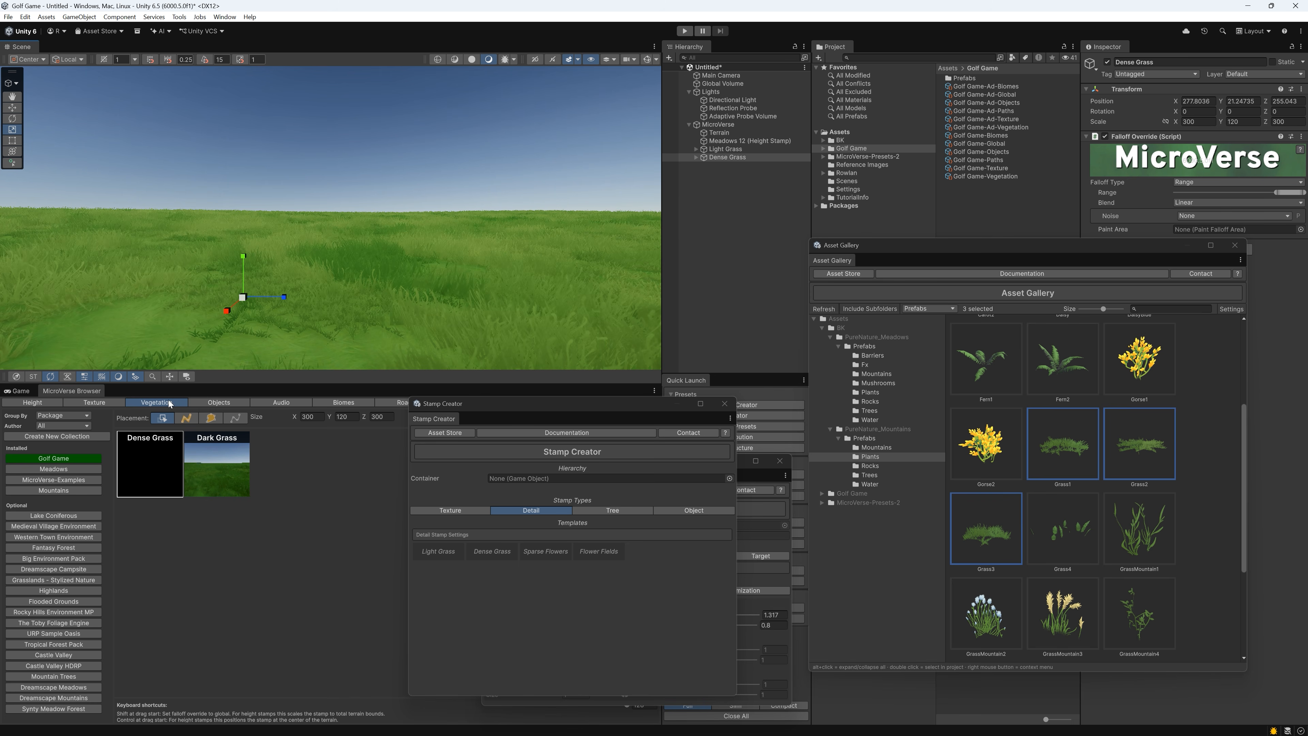
pyautogui.rightClick(155, 444)
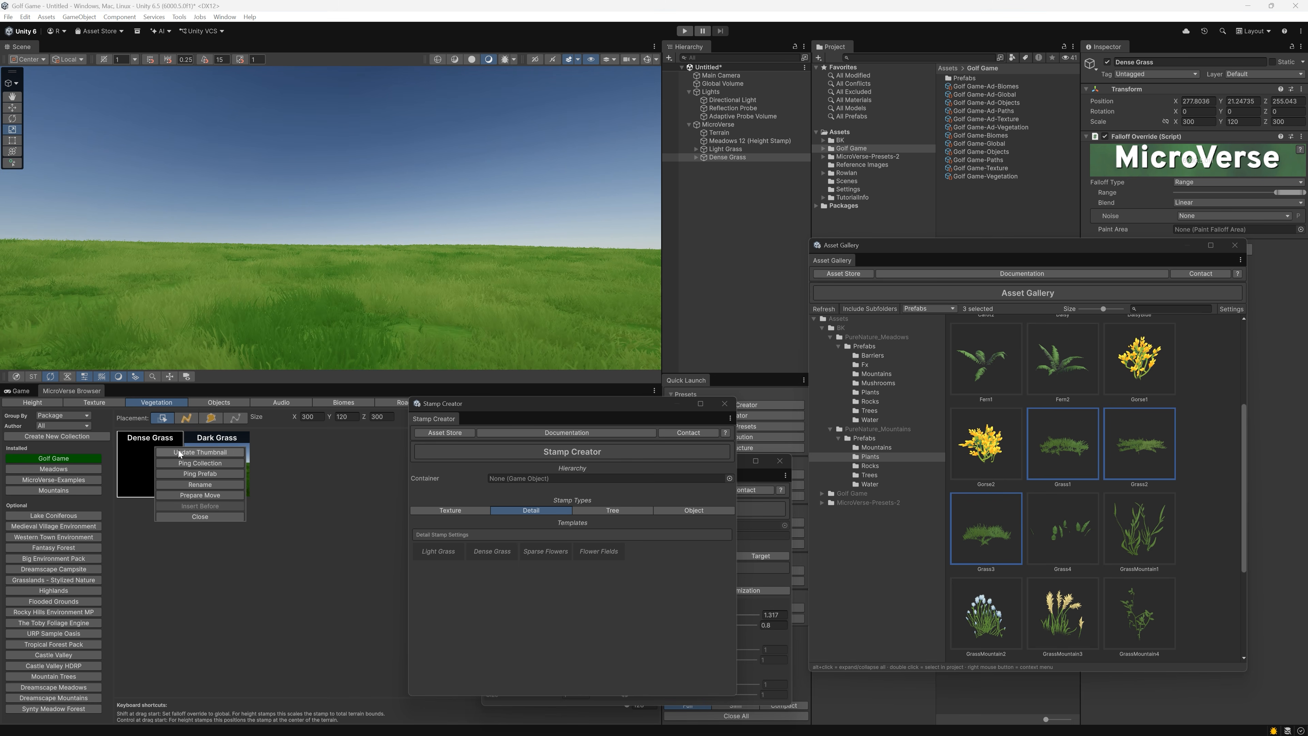
pyautogui.click(181, 453)
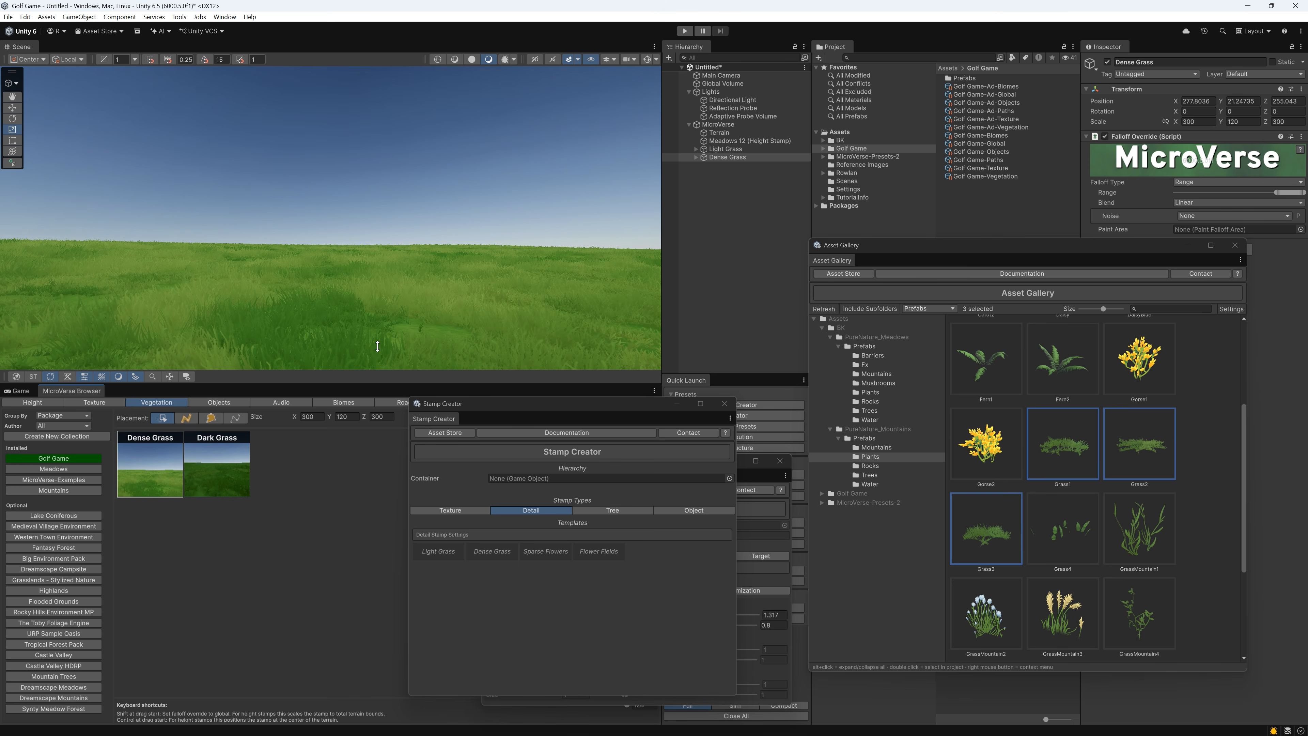
# Delete the Light Grass and Dense Grass stamps from the scene
pyautogui.moveTo(418, 273); pyautogui.dragTo(405, 364, button='right')
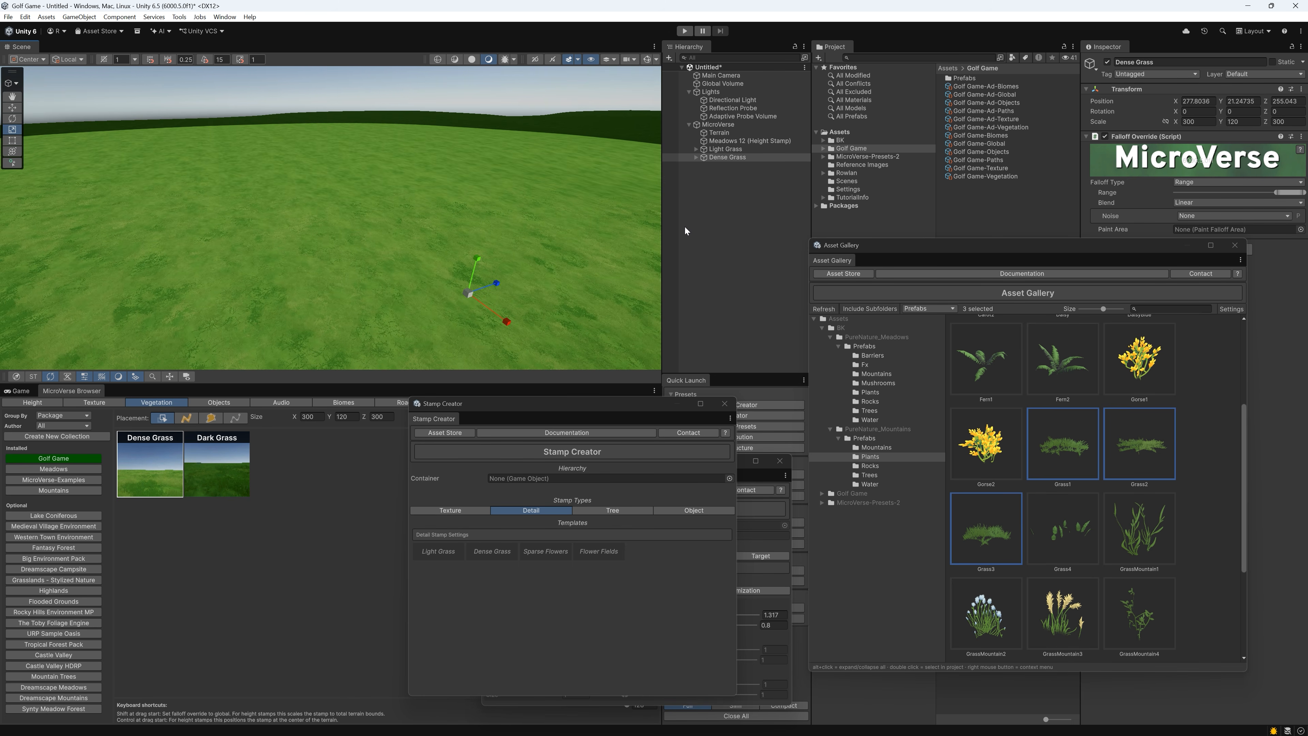
pyautogui.keyDown('shift'); pyautogui.click(729, 150); pyautogui.keyUp('shift')
pyautogui.rightClick(728, 151)
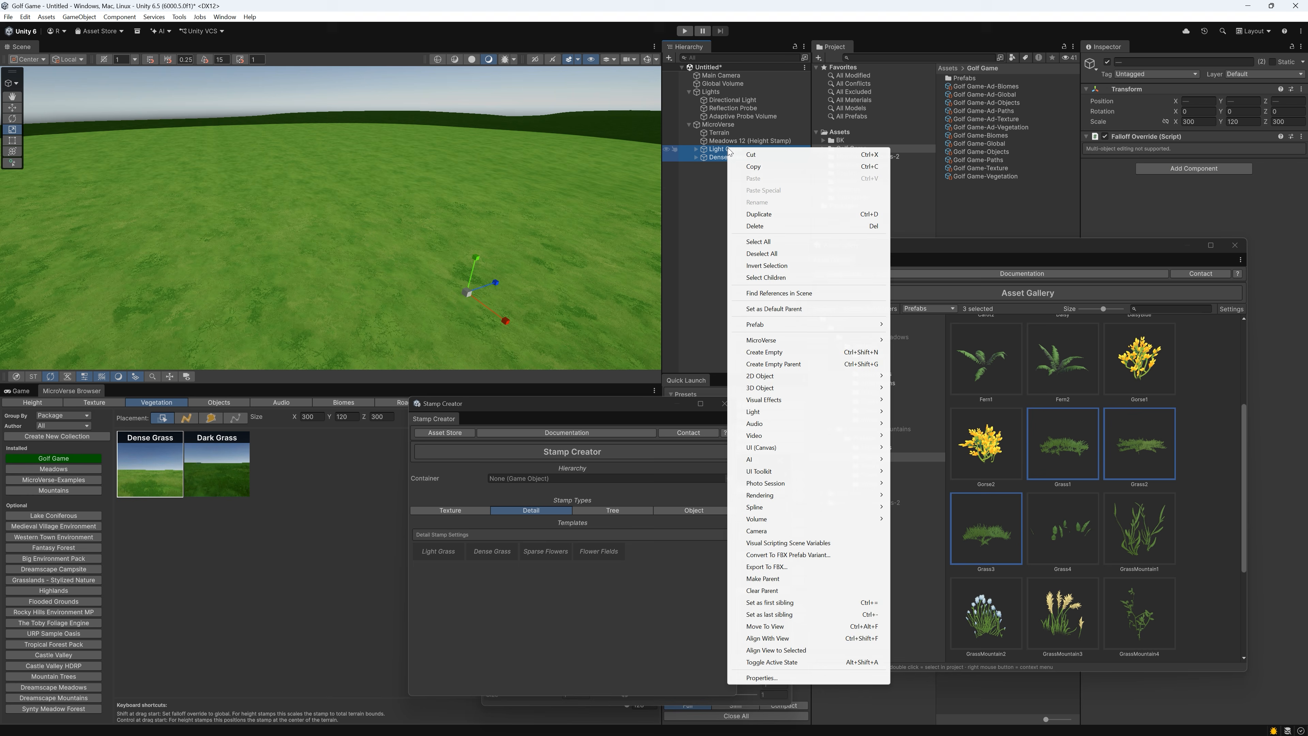
pyautogui.click(751, 229)
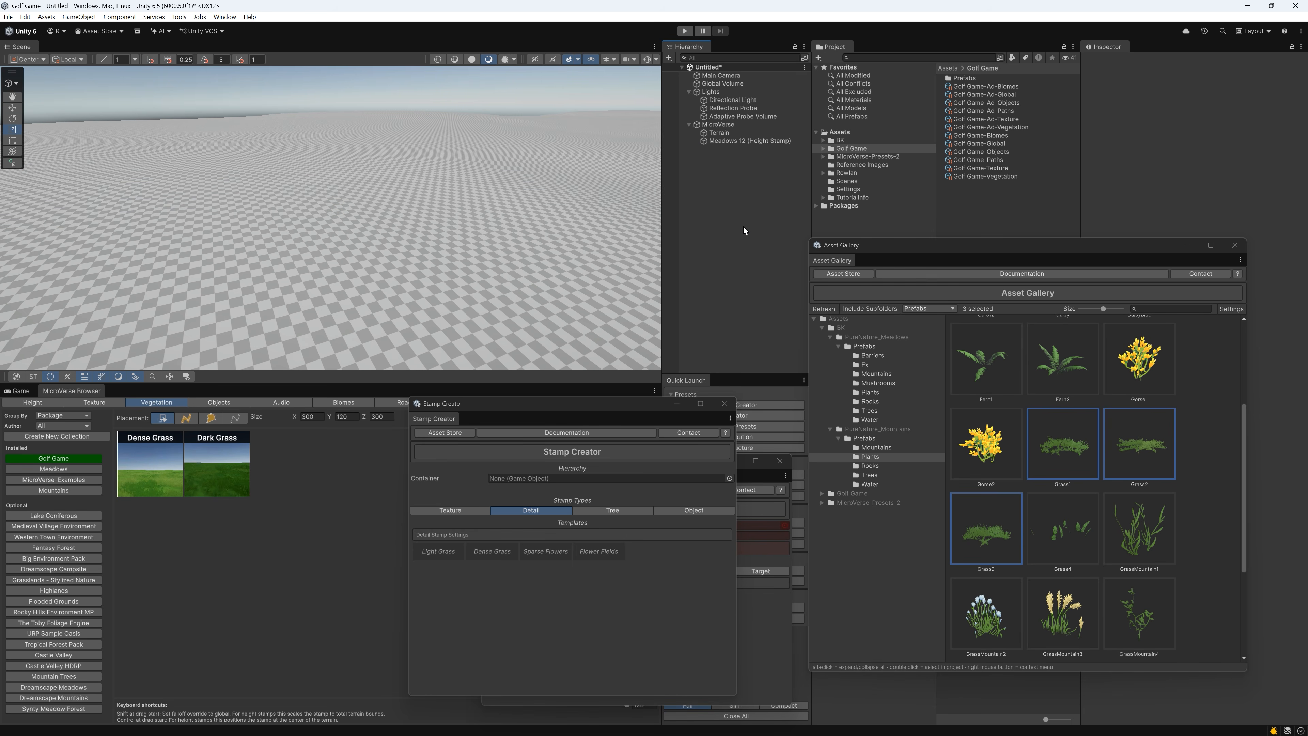
# Close the Variator and create a Dense Forest tree stamp from Cypres1, Cypres2 and Cypres3 in the PureNature_Meadows Trees folder
pyautogui.click(870, 457)
pyautogui.click(880, 410)
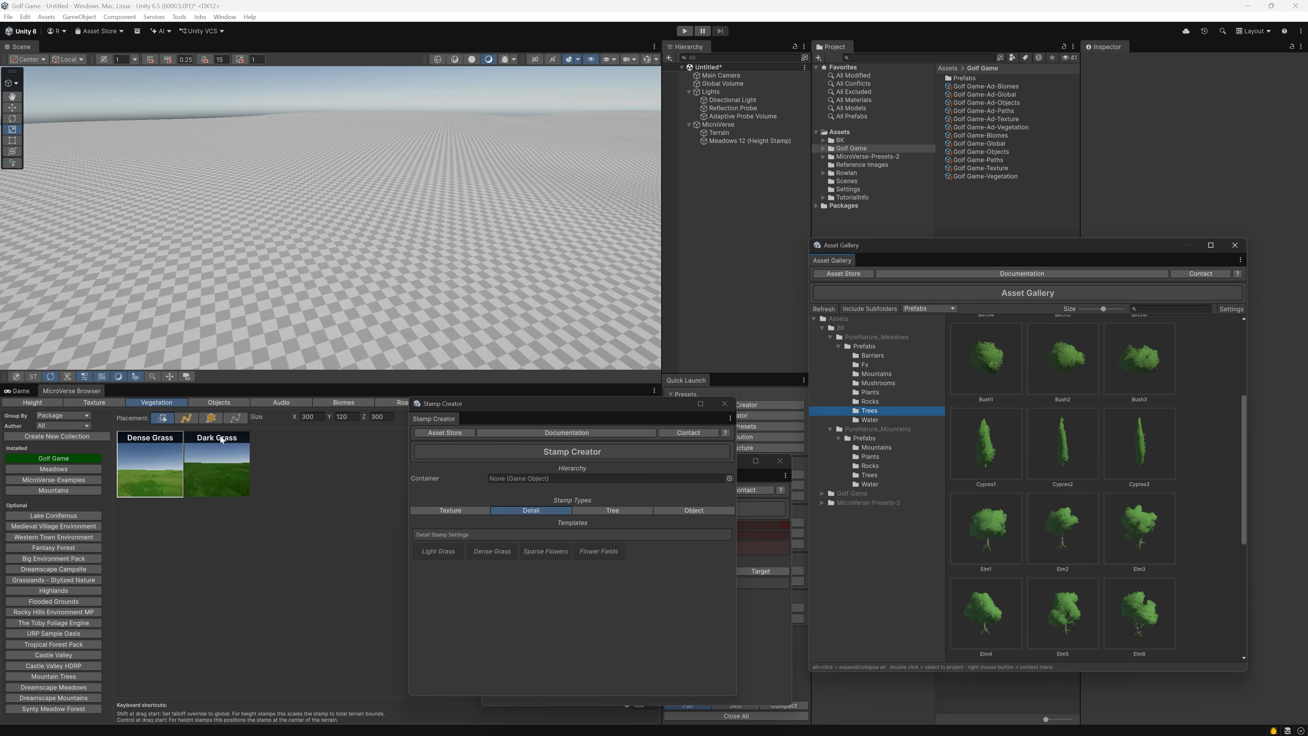
pyautogui.click(989, 451)
pyautogui.keyDown('shift'); pyautogui.click(1124, 436); pyautogui.keyUp('shift')
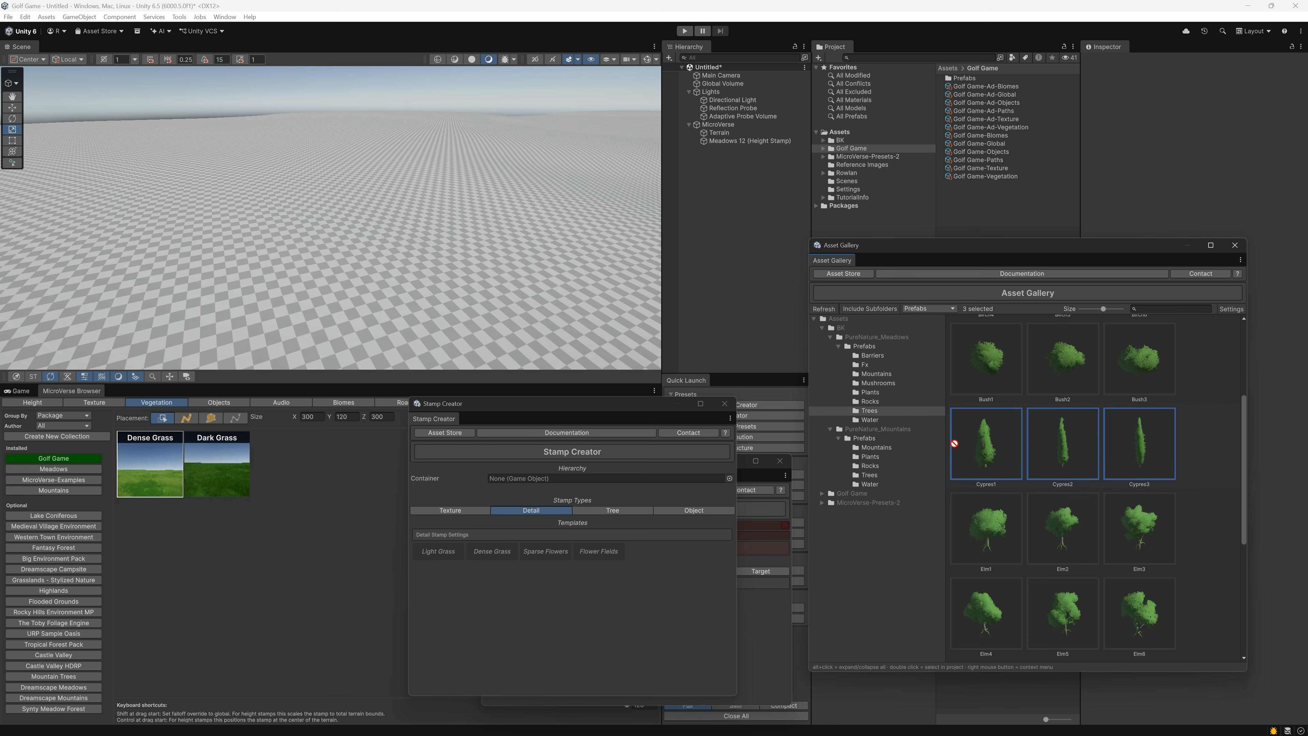
pyautogui.moveTo(955, 443); pyautogui.dragTo(992, 498)
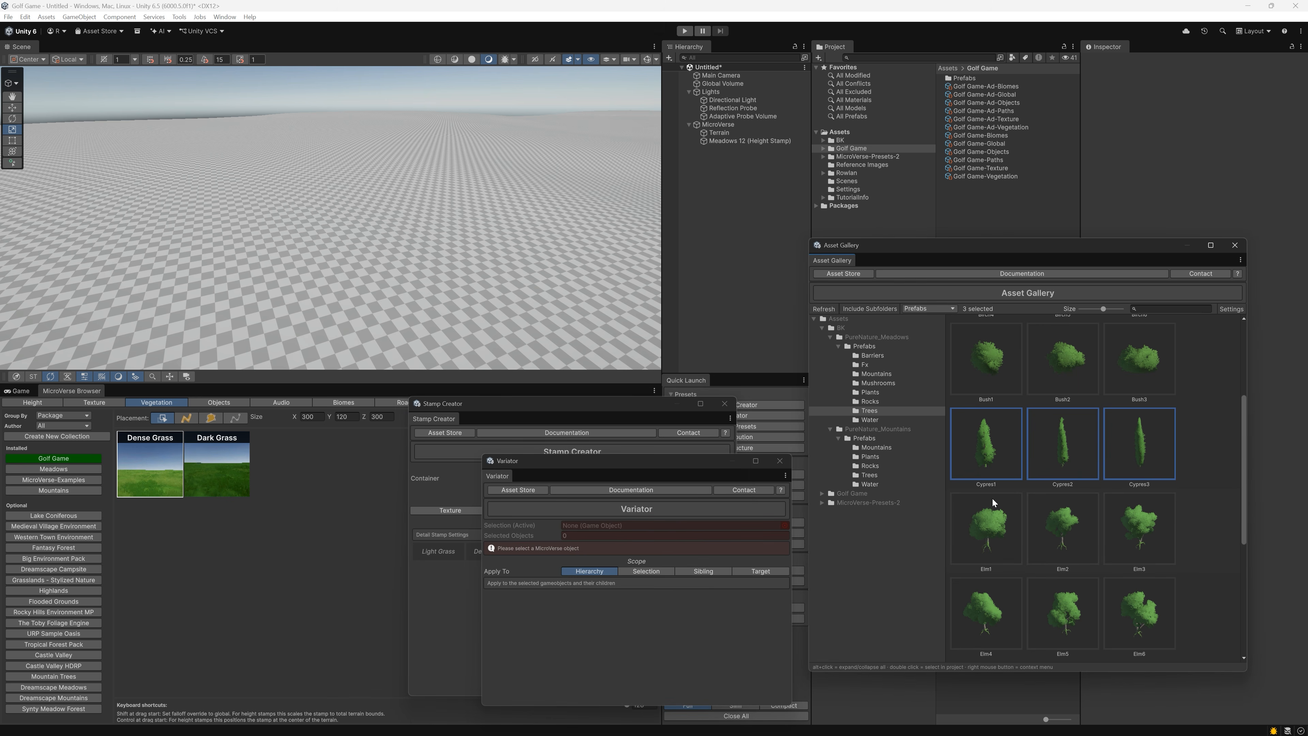
pyautogui.click(780, 460)
pyautogui.click(604, 511)
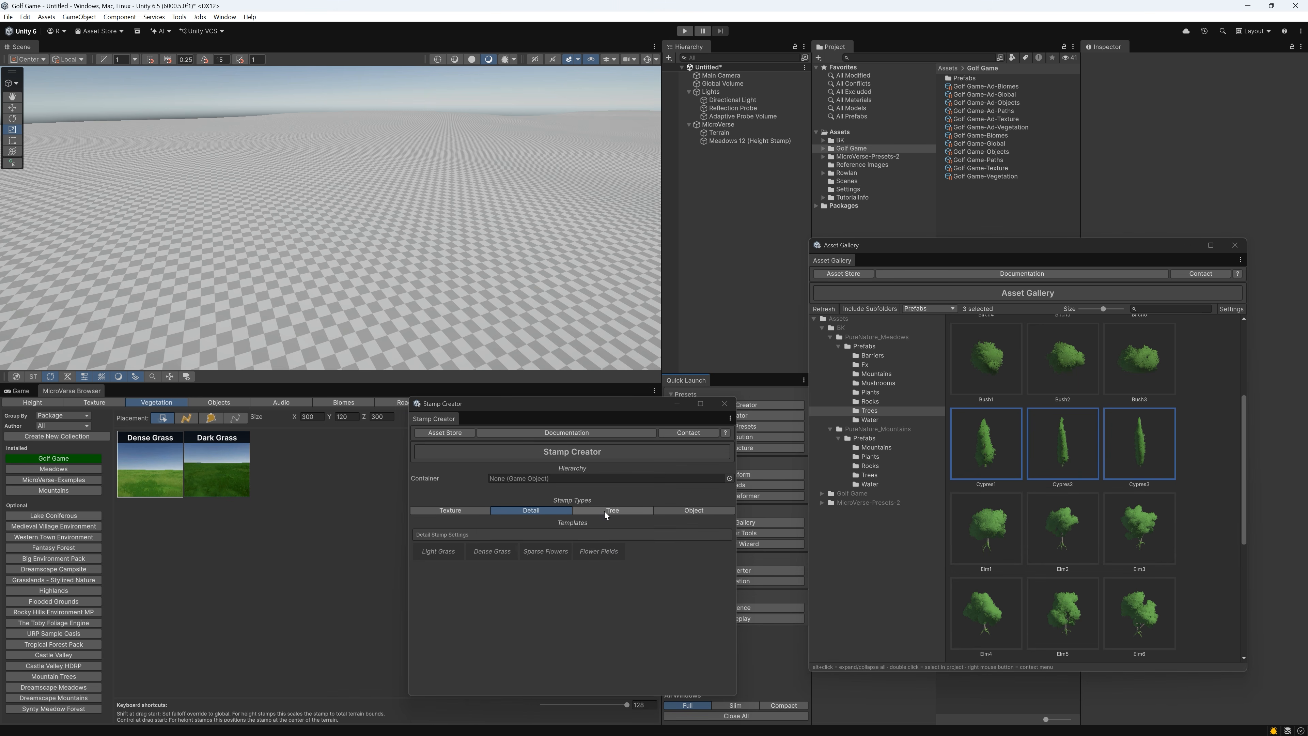
pyautogui.moveTo(1014, 413); pyautogui.dragTo(544, 551)
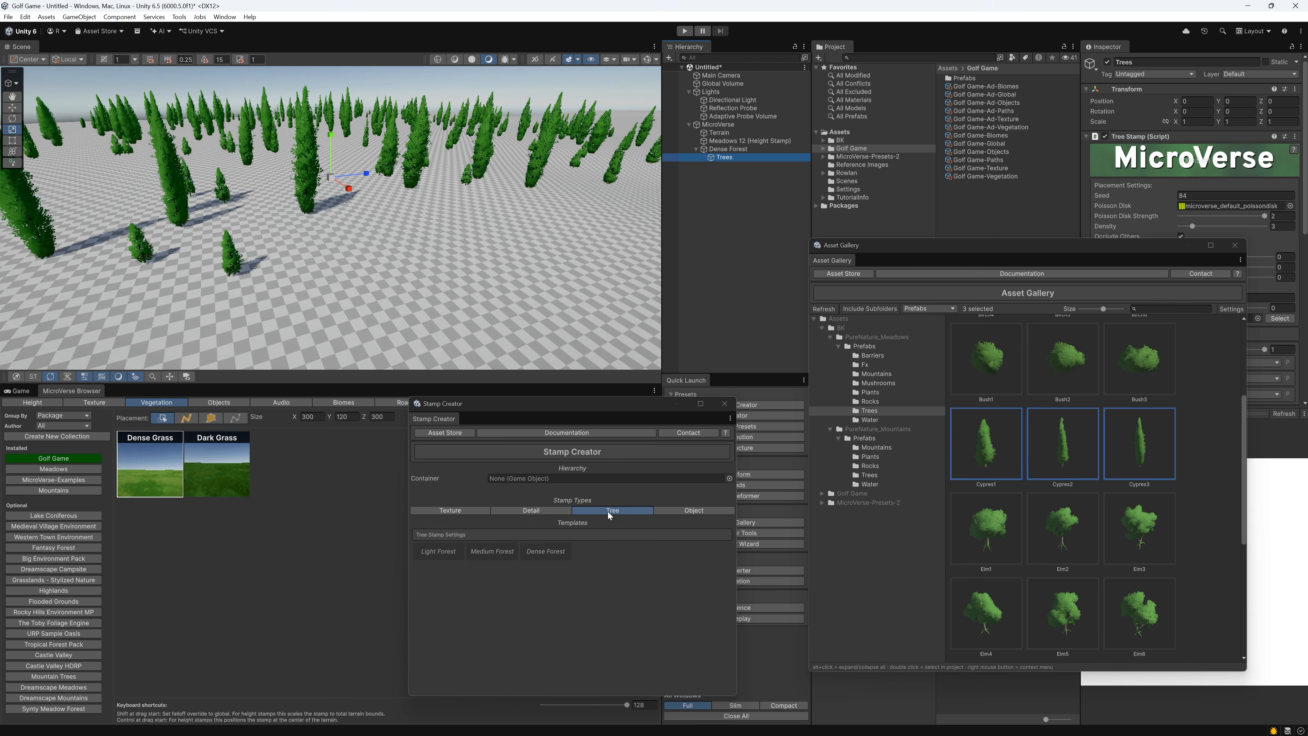
# Set the density of the Dense Forest's tree stamp to 9.5 and move the Asset Gallery off its settings
pyautogui.click(1220, 227)
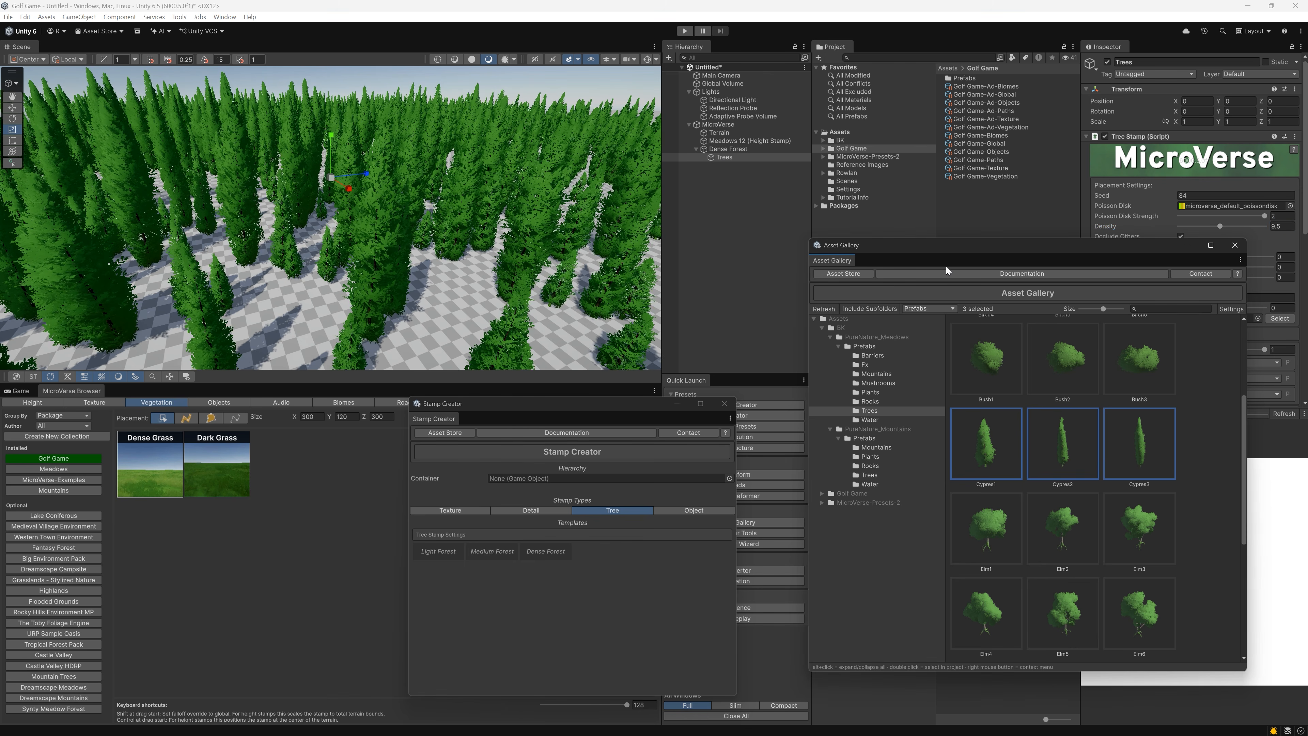
pyautogui.moveTo(1035, 246); pyautogui.dragTo(869, 256)
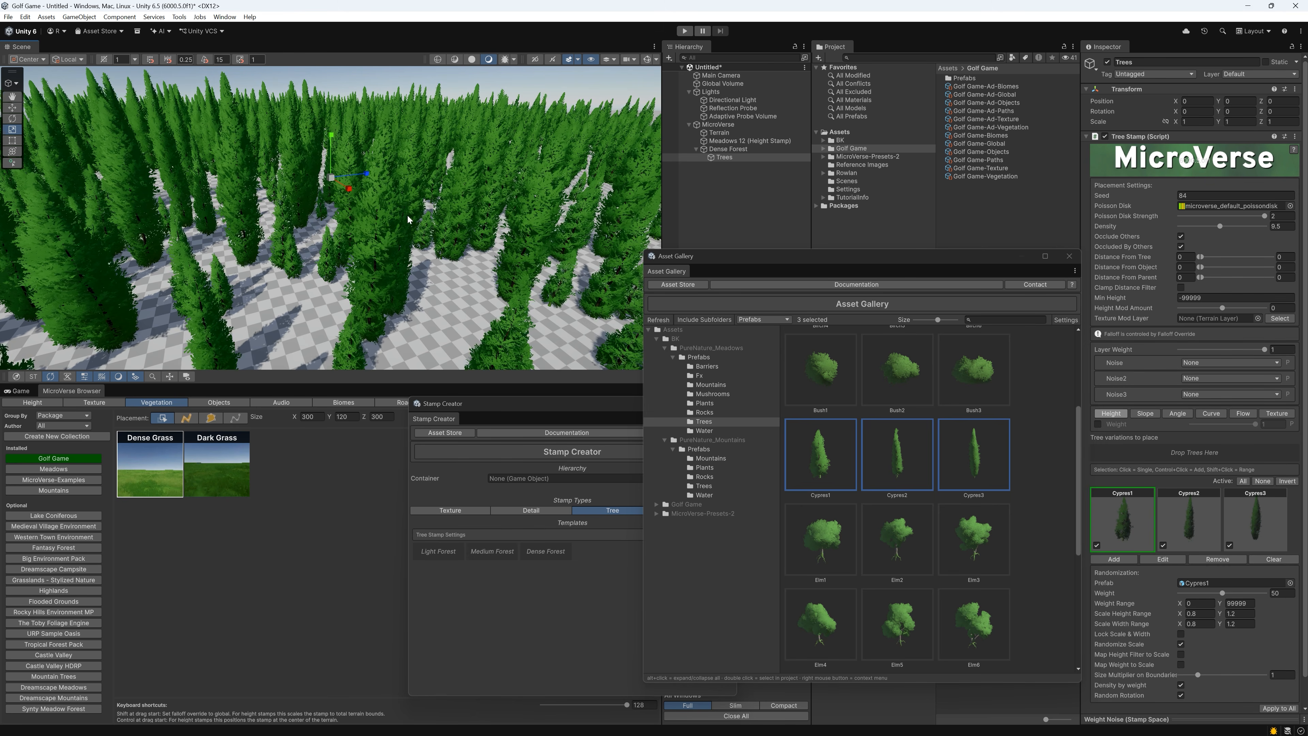
pyautogui.moveTo(379, 211); pyautogui.dragTo(315, 200, button='right')
pyautogui.scroll(-4, 316, 199)
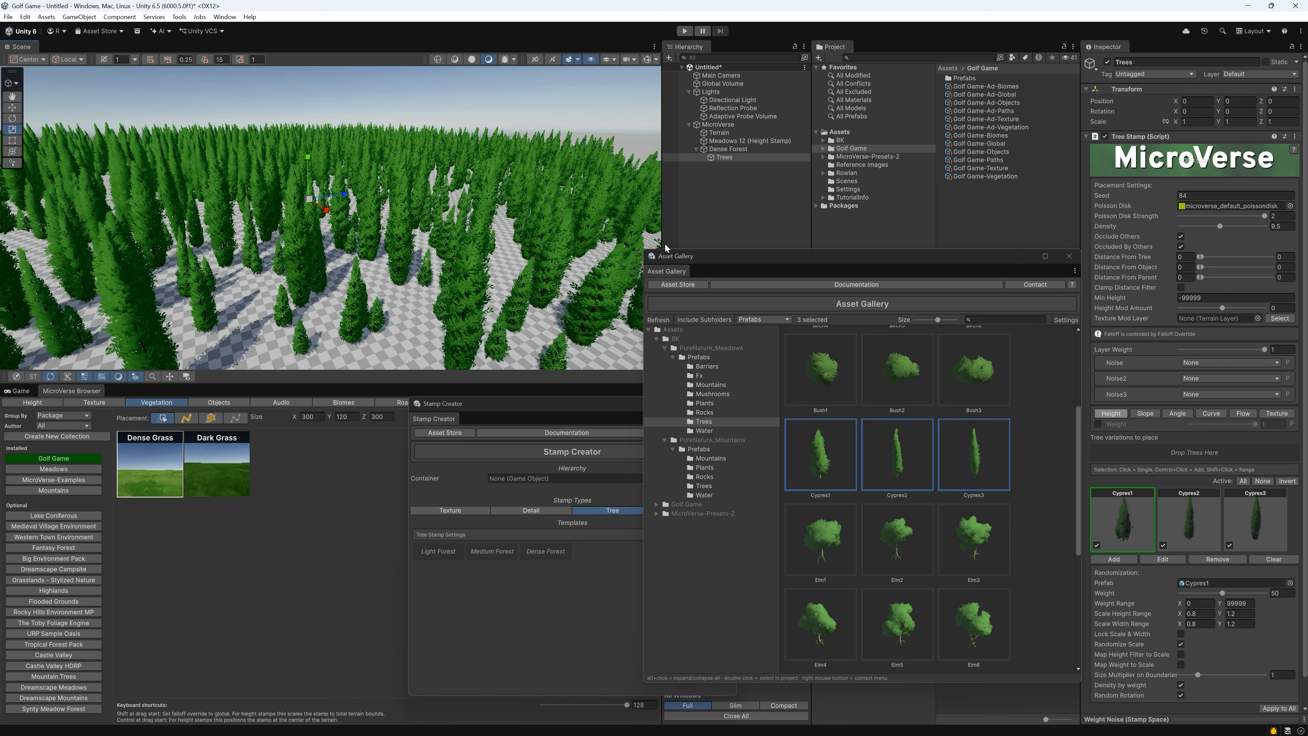
# Rename the Dense Forest stamp as Cypress
pyautogui.click(722, 150)
pyautogui.press('F2')
pyautogui.write('Cypres')
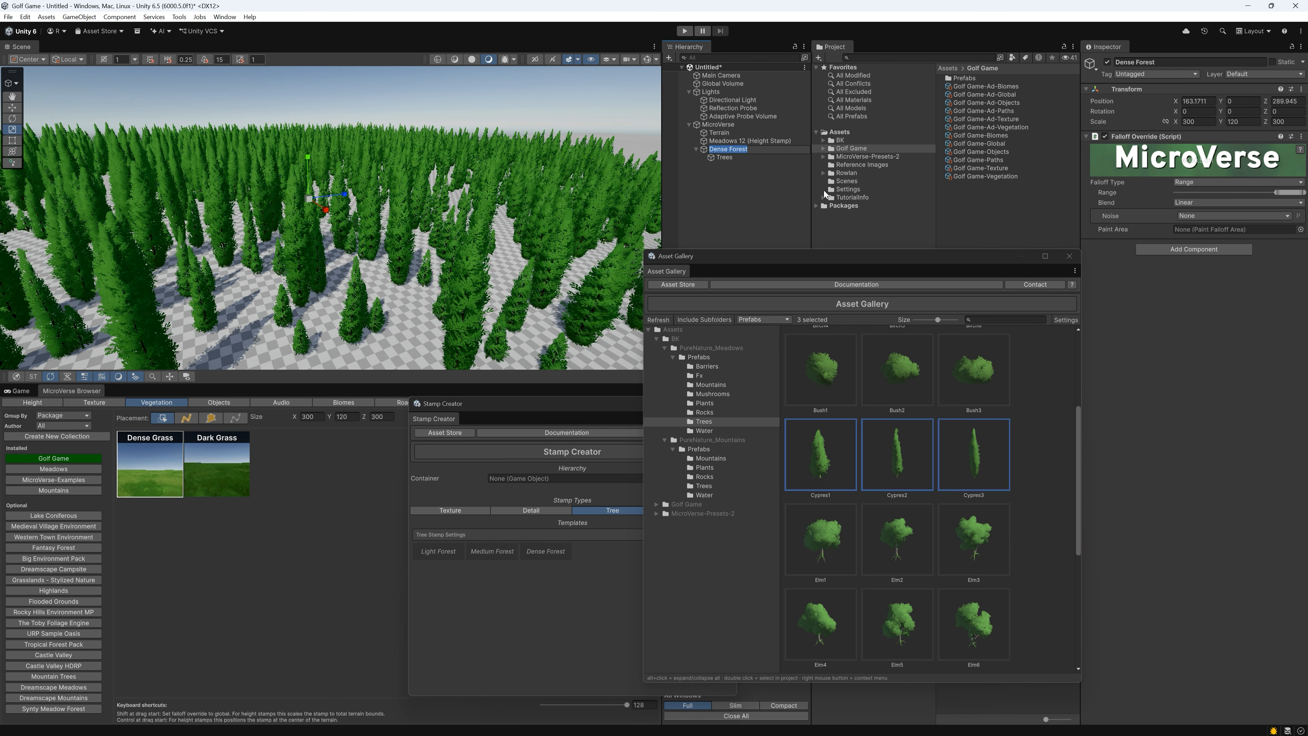
pyautogui.write('s')
pyautogui.press('Return')
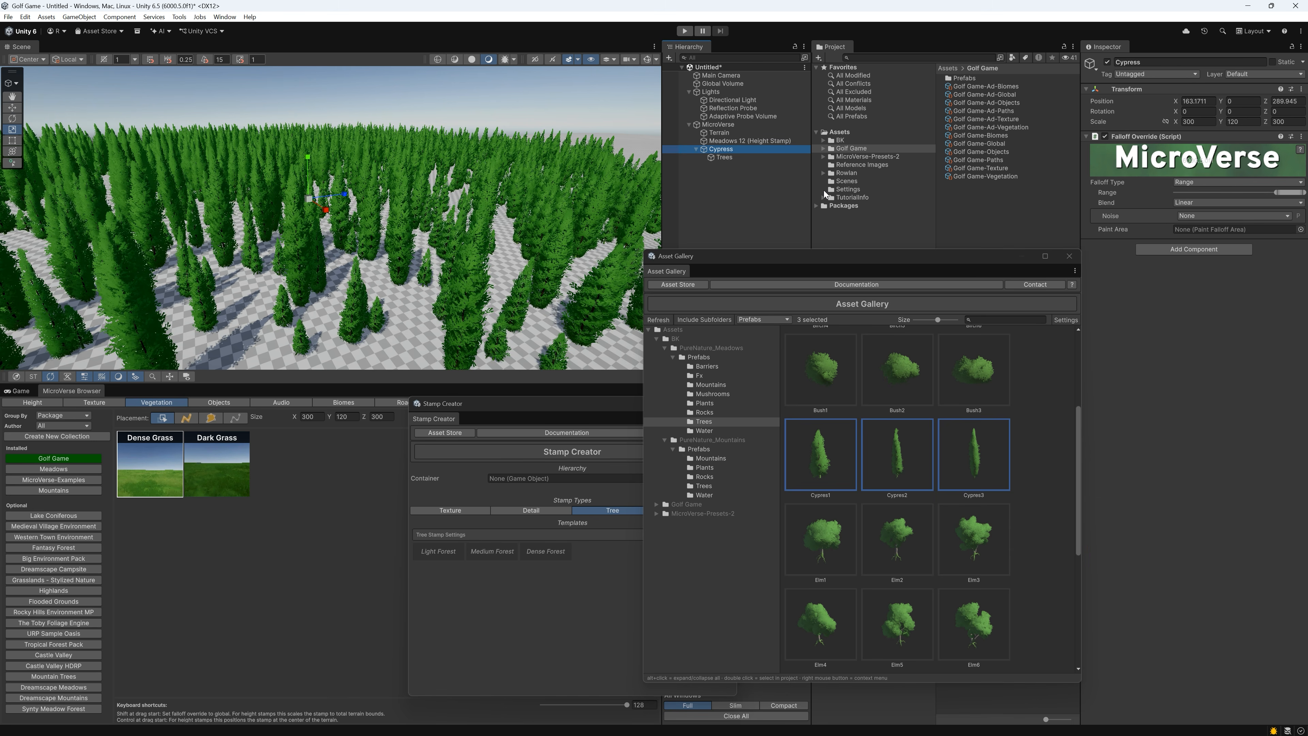
# Add the Cypress stamp to the Golf Game vegetation collection and delete it from the scene
pyautogui.moveTo(733, 147); pyautogui.dragTo(281, 486)
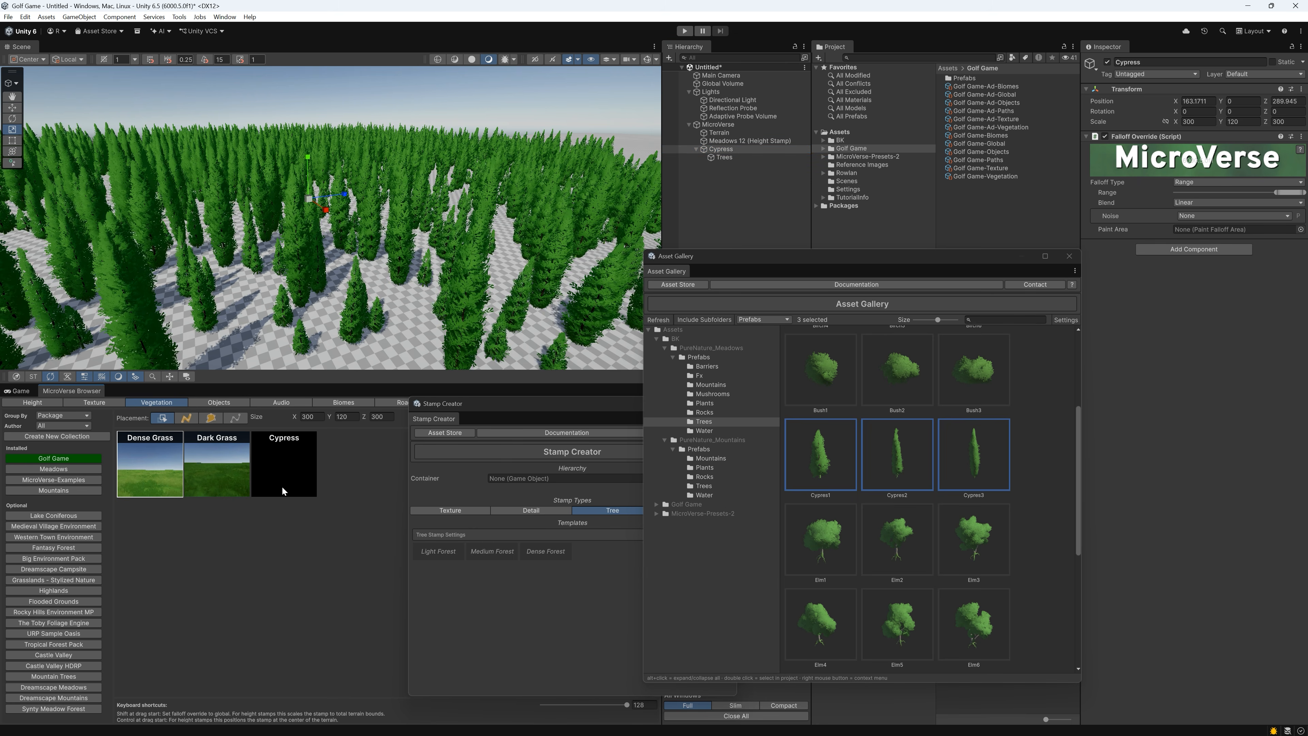
pyautogui.rightClick(727, 149)
pyautogui.click(755, 227)
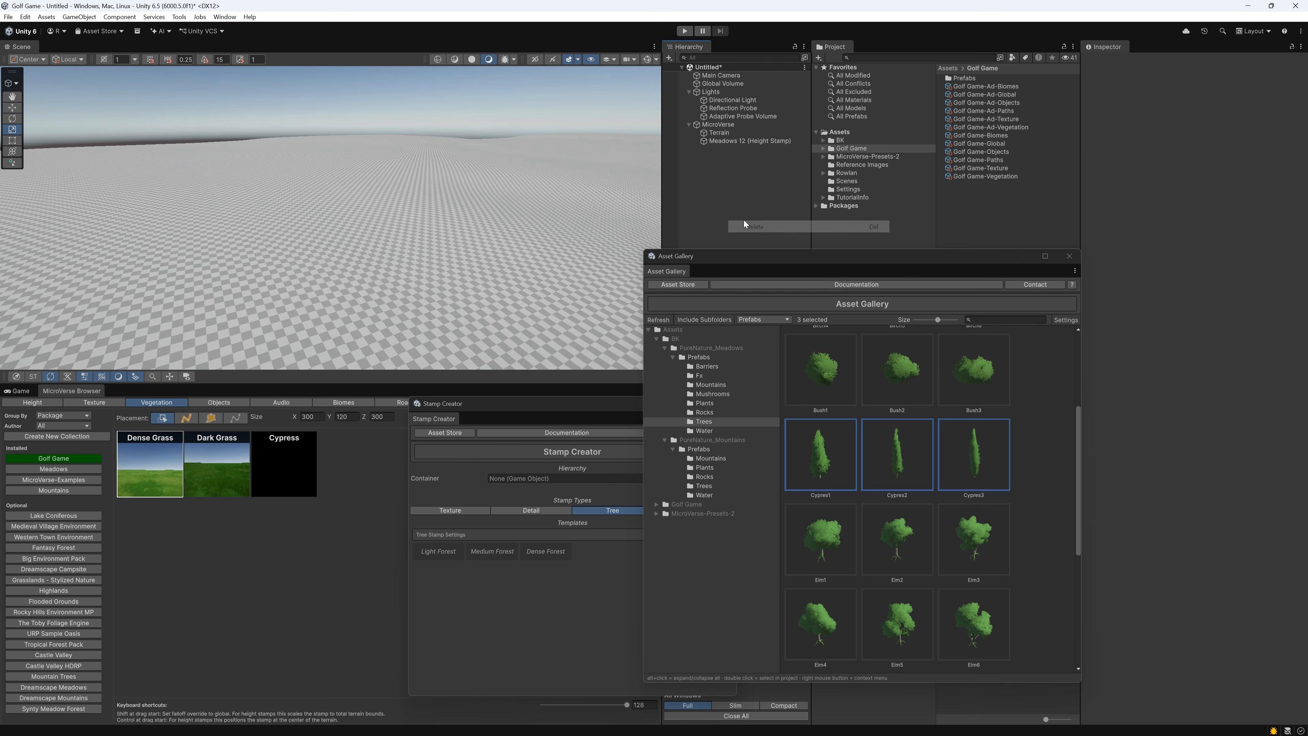
# Place the Light Grass texture stamp on the terrain and return to the Golf Game vegetation stamps
pyautogui.click(103, 402)
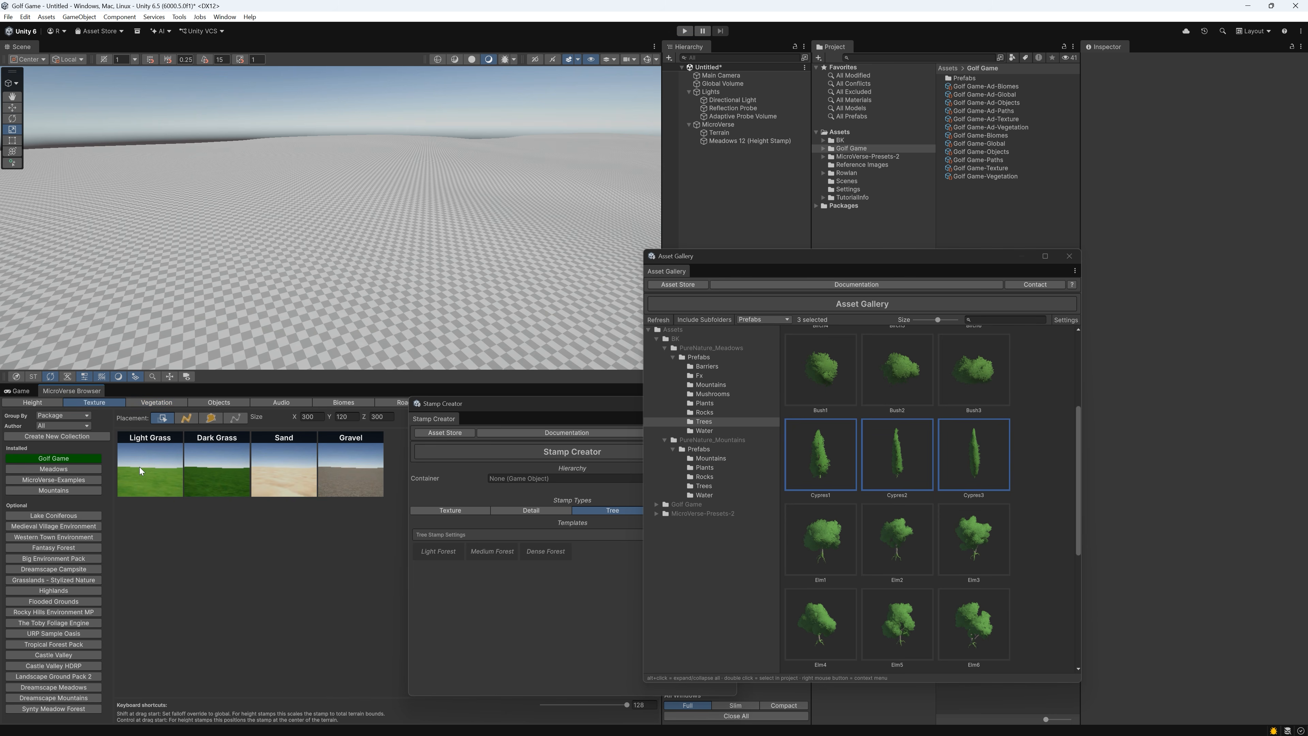
pyautogui.moveTo(139, 468); pyautogui.dragTo(290, 242)
pyautogui.click(173, 402)
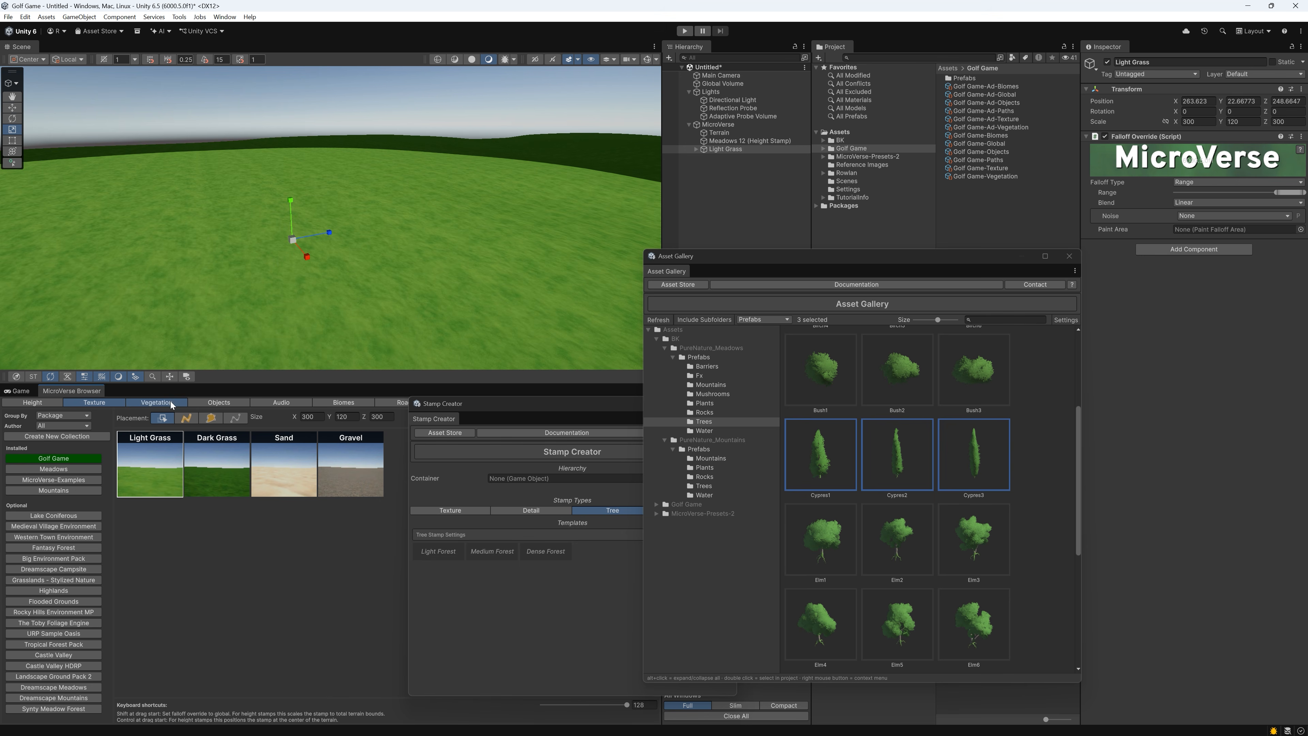
# Place the Cypress vegetation stamp on the Light Grass terrain using spline placement
pyautogui.click(186, 418)
pyautogui.moveTo(115, 224); pyautogui.dragTo(518, 260)
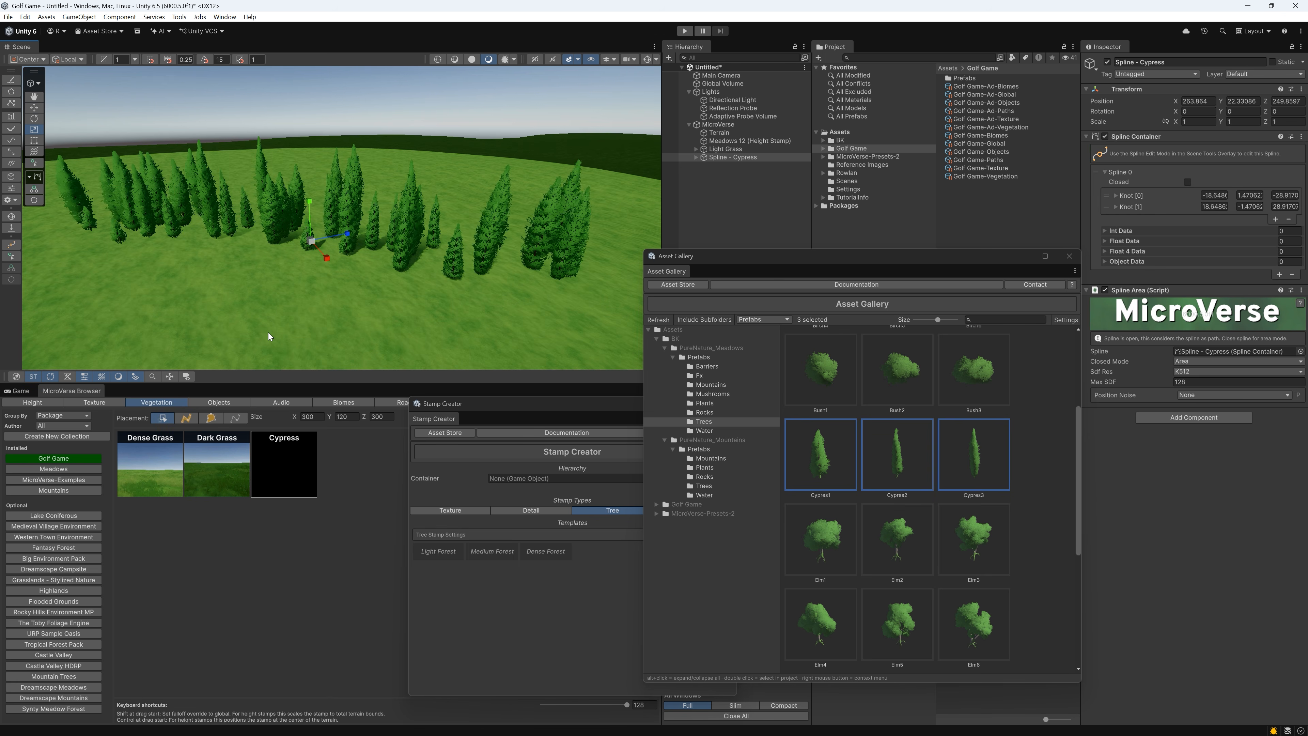
pyautogui.keyDown('ctrl'); pyautogui.click(730, 151); pyautogui.keyUp('ctrl')
pyautogui.rightClick(731, 151)
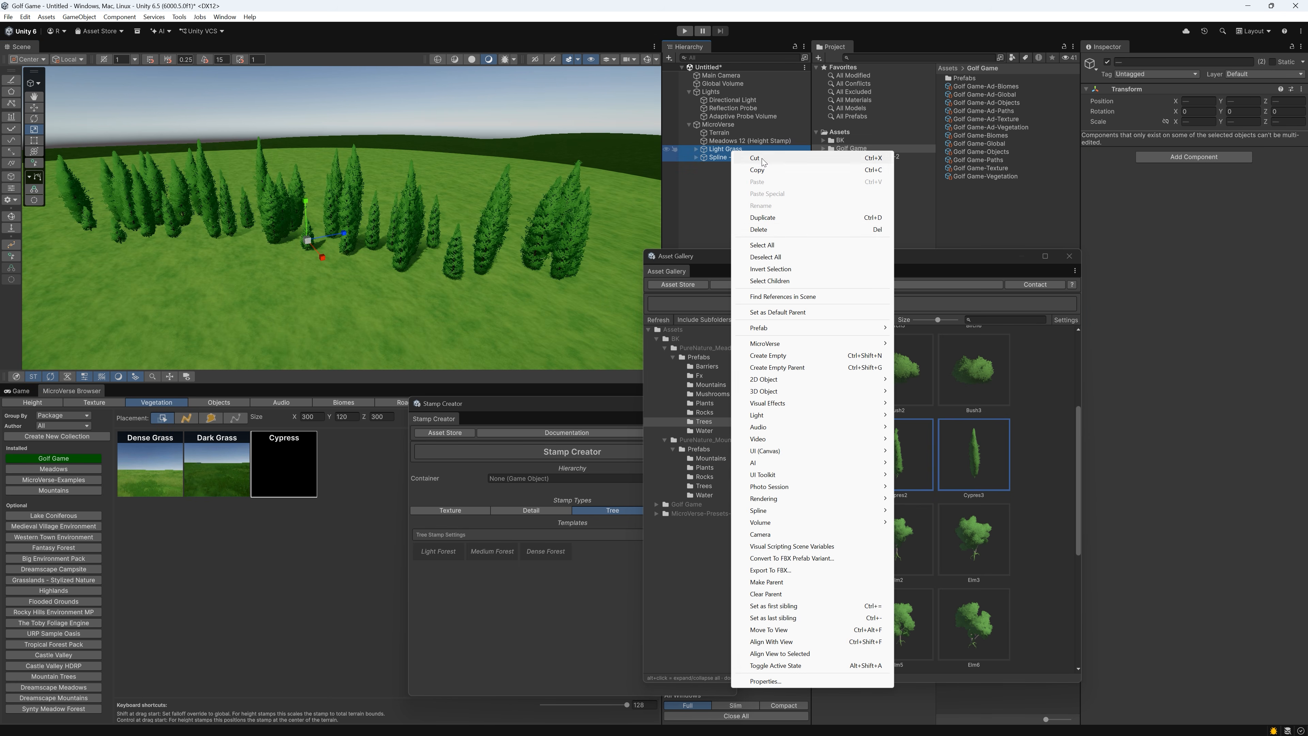
pyautogui.click(761, 229)
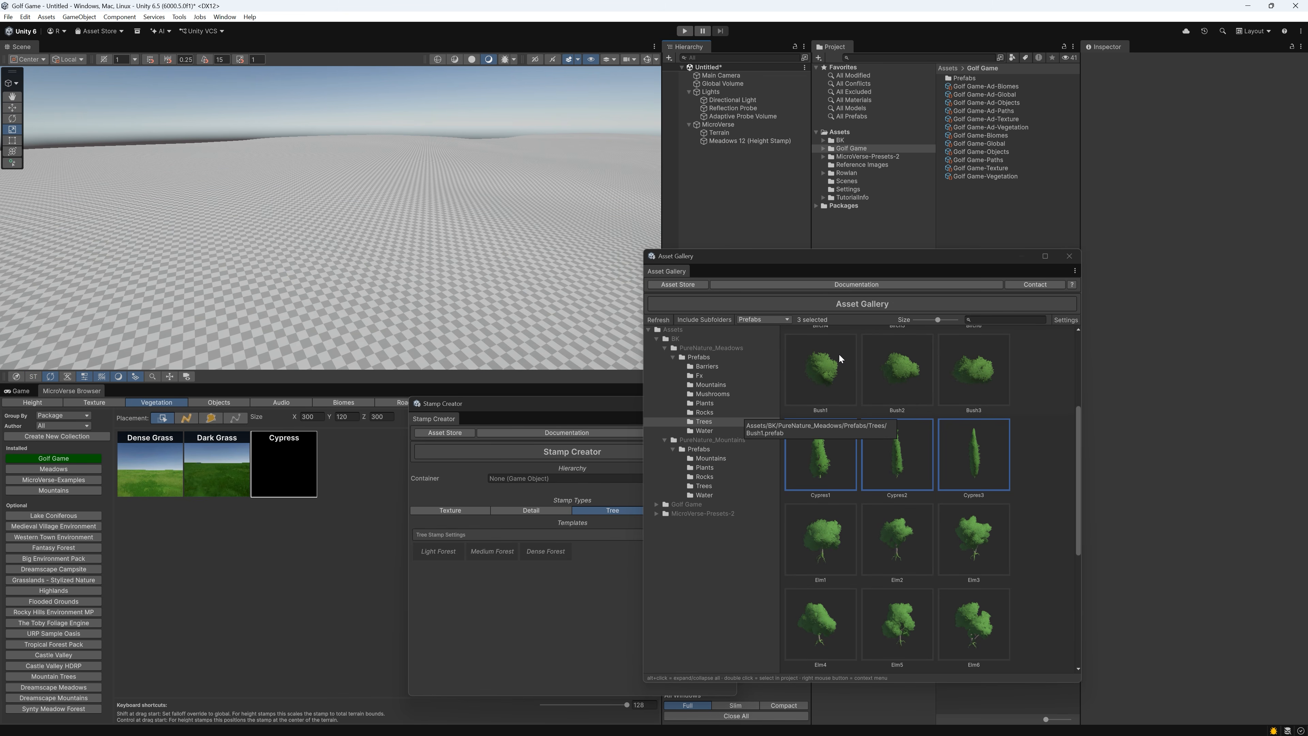
pyautogui.hotkey('ctrl', 'z')
# Update the Cypress stamp's thumbnail with a ground-level view of the placed trees
pyautogui.moveTo(356, 294); pyautogui.dragTo(357, 219, button='right')
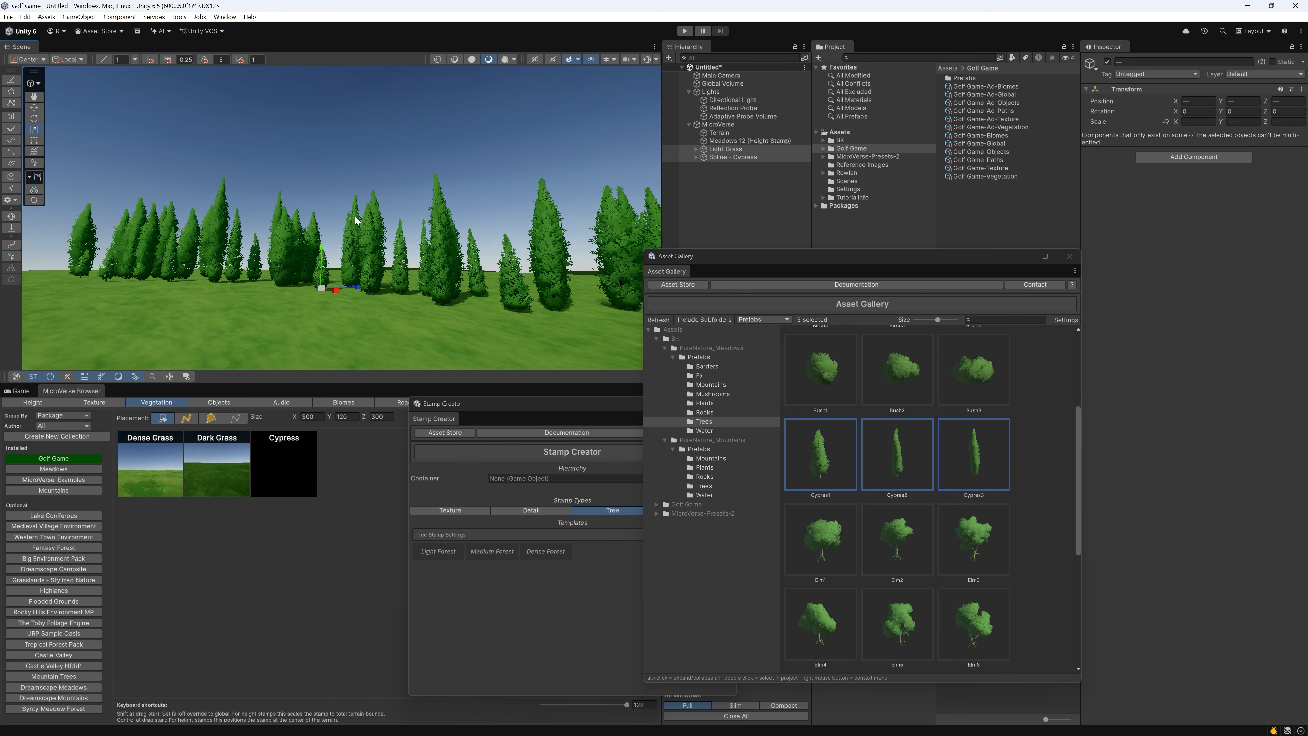
pyautogui.rightClick(300, 487)
pyautogui.click(325, 492)
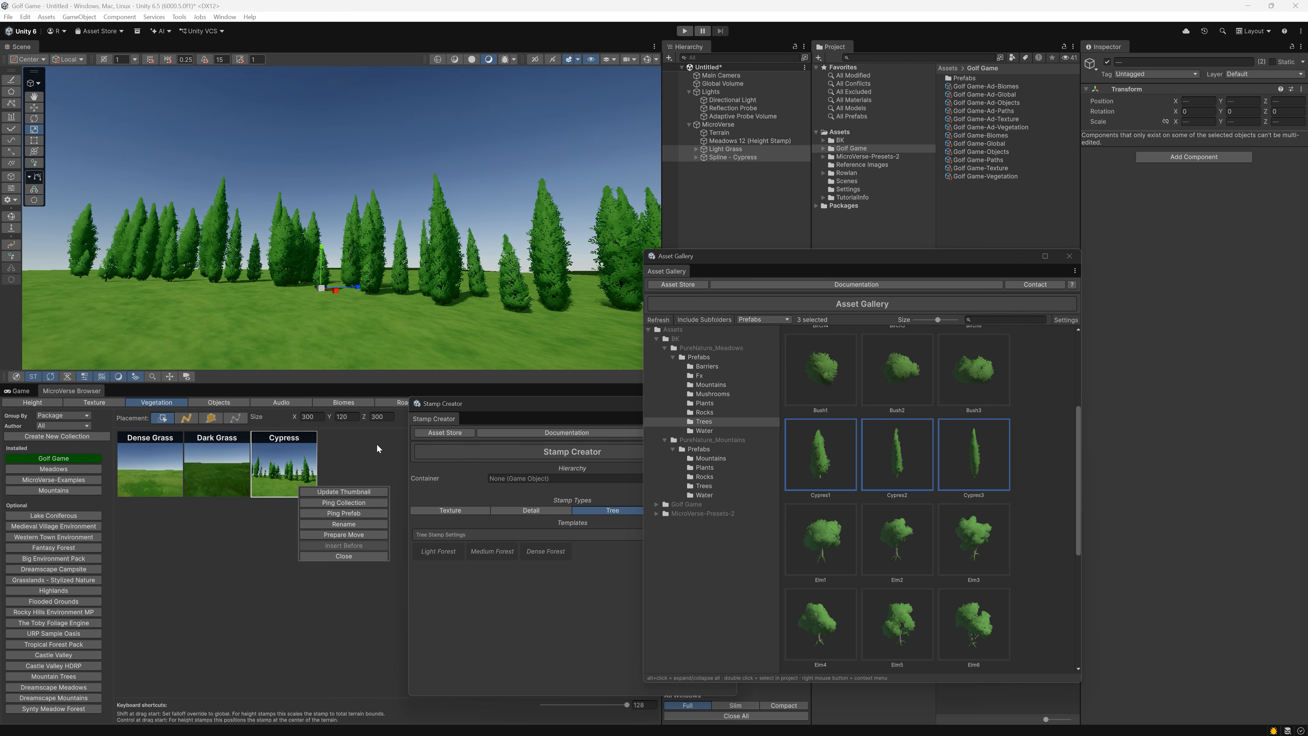
# Delete the Light Grass and Spline - Cypress objects from the scene
pyautogui.click(761, 206)
pyautogui.click(731, 157)
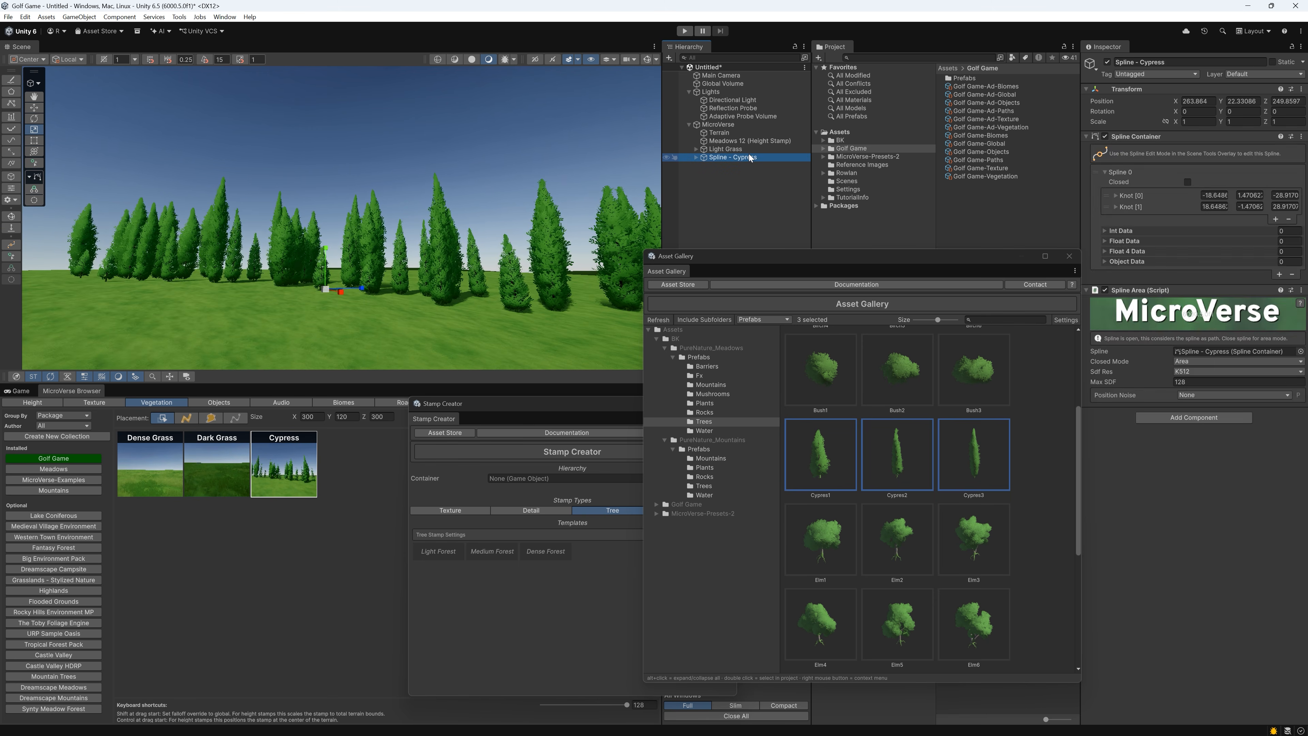
pyautogui.keyDown('shift'); pyautogui.click(727, 149); pyautogui.keyUp('shift')
pyautogui.rightClick(745, 150)
pyautogui.click(773, 229)
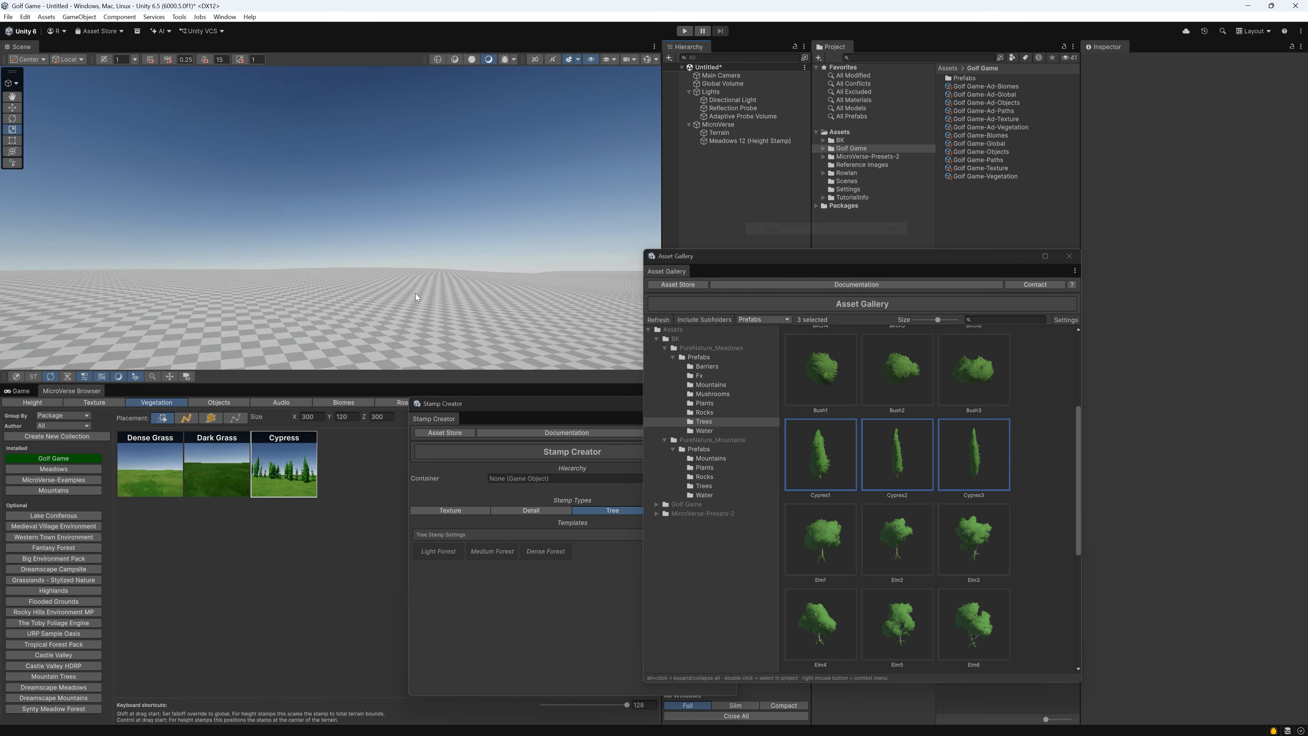
# Show the PureNature_Mountains tree prefabs in the Asset Gallery and apply the Dark Grass texture stamp globally to the terrain
pyautogui.click(700, 486)
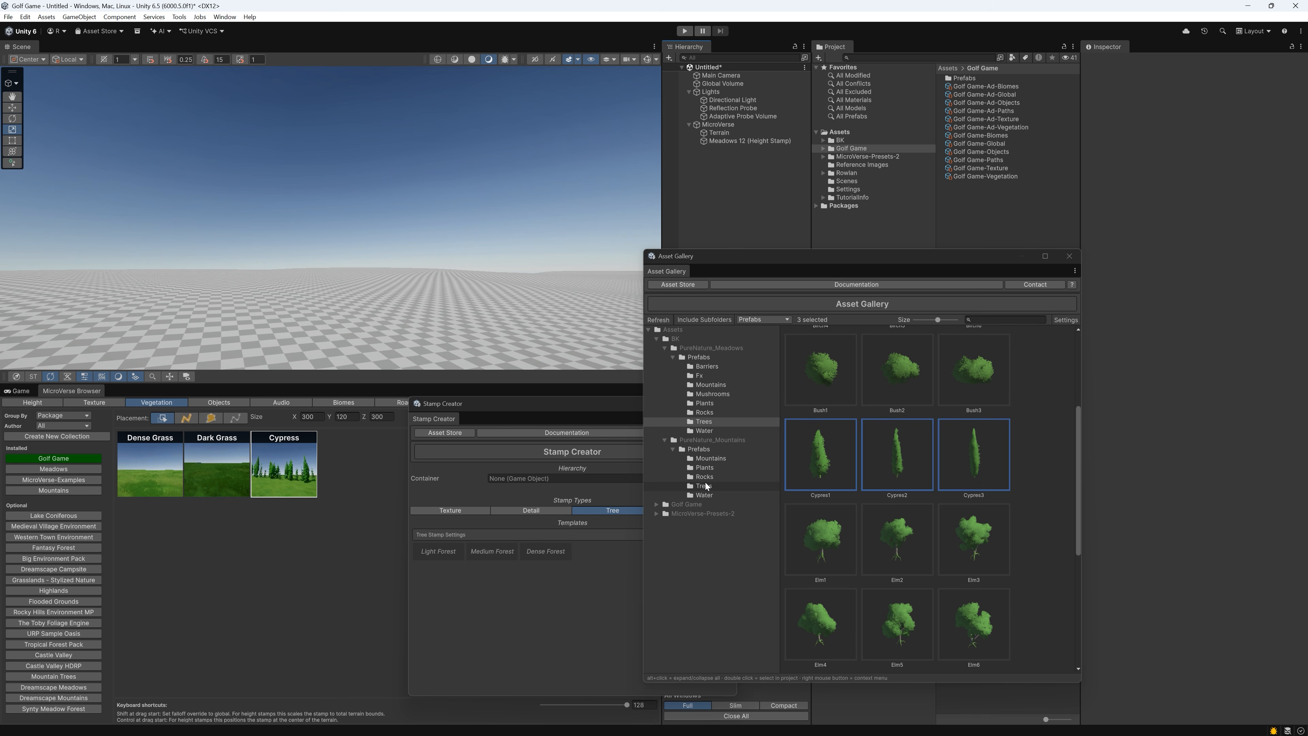
pyautogui.scroll(3, 934, 414)
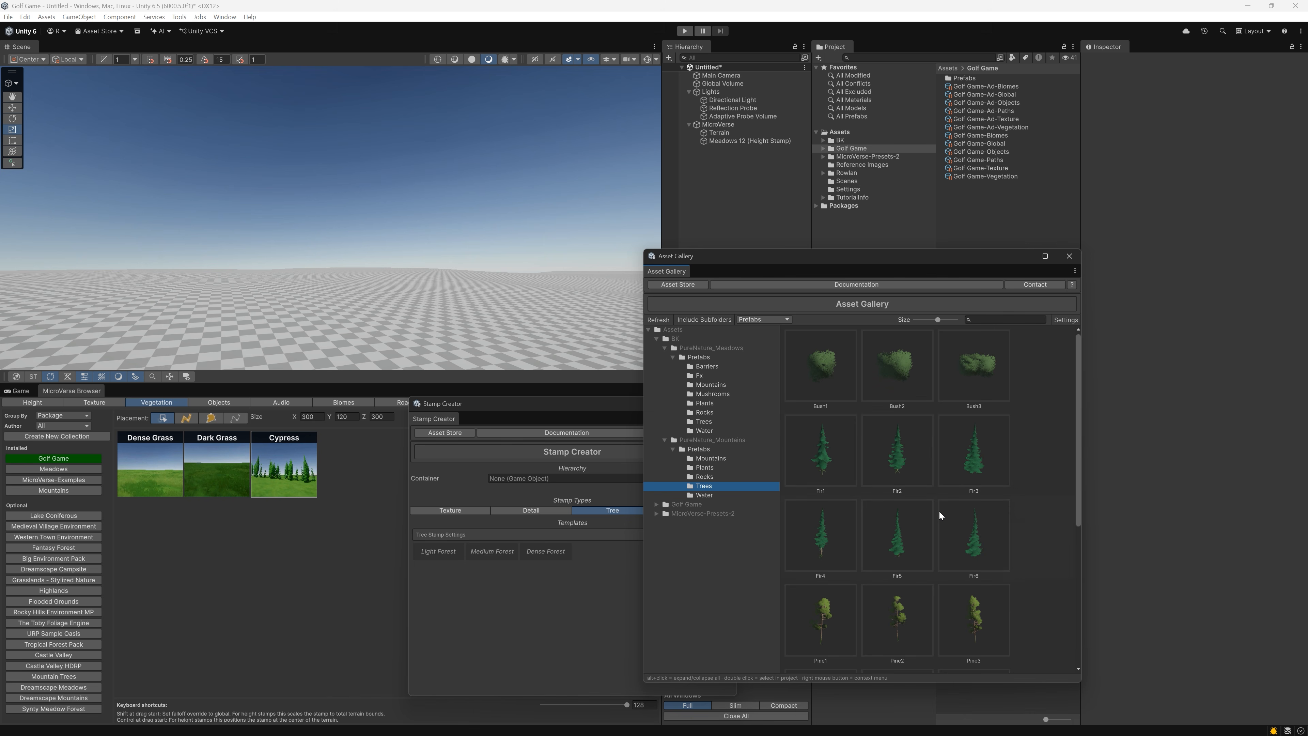
pyautogui.click(95, 403)
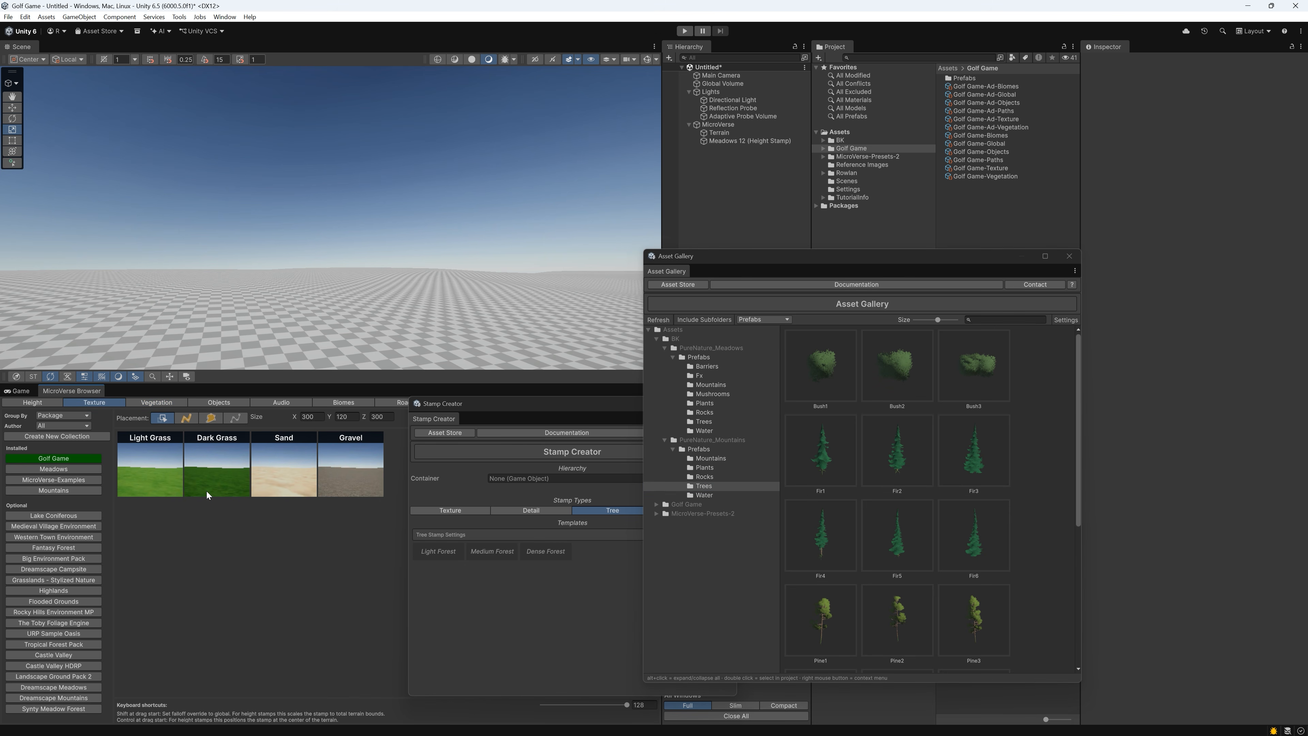
pyautogui.moveTo(209, 490); pyautogui.dragTo(224, 325)
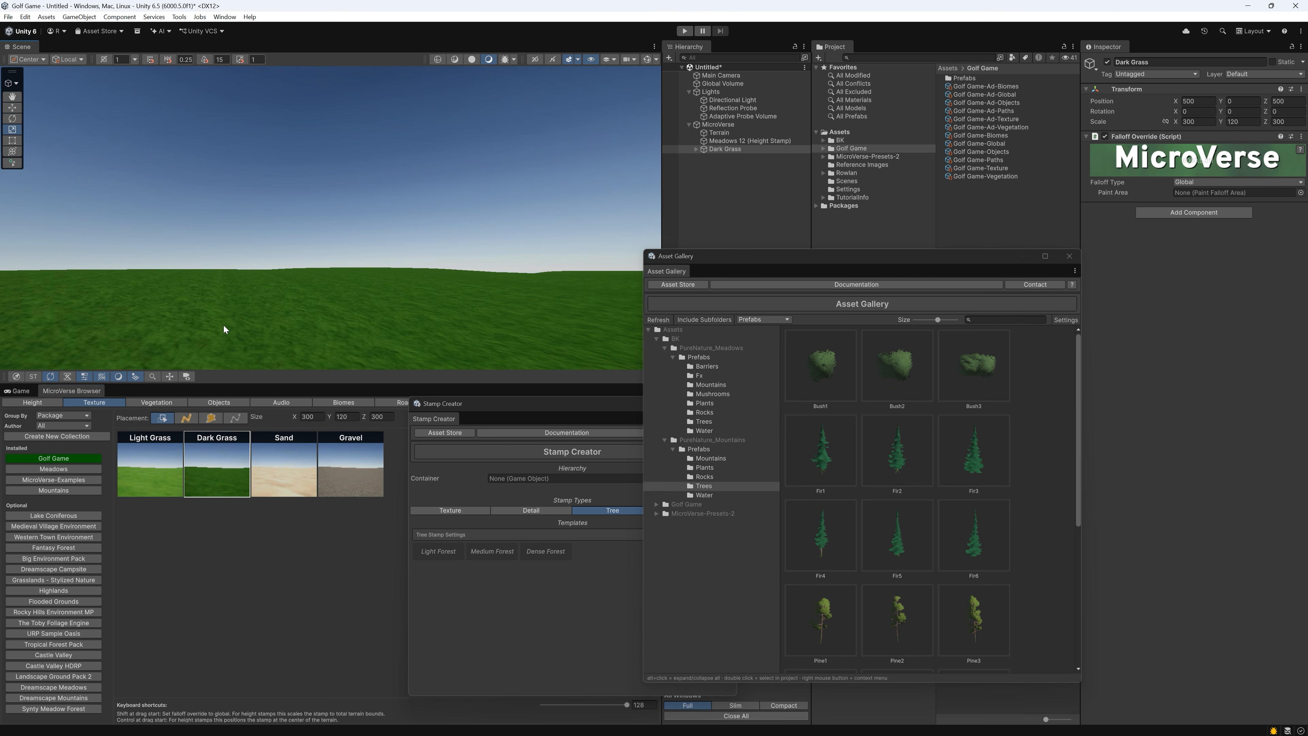
# Create a Dense Forest tree stamp on the terrain from the Fir1 to Fir6 prefabs
pyautogui.click(822, 466)
pyautogui.moveTo(988, 505); pyautogui.dragTo(555, 555)
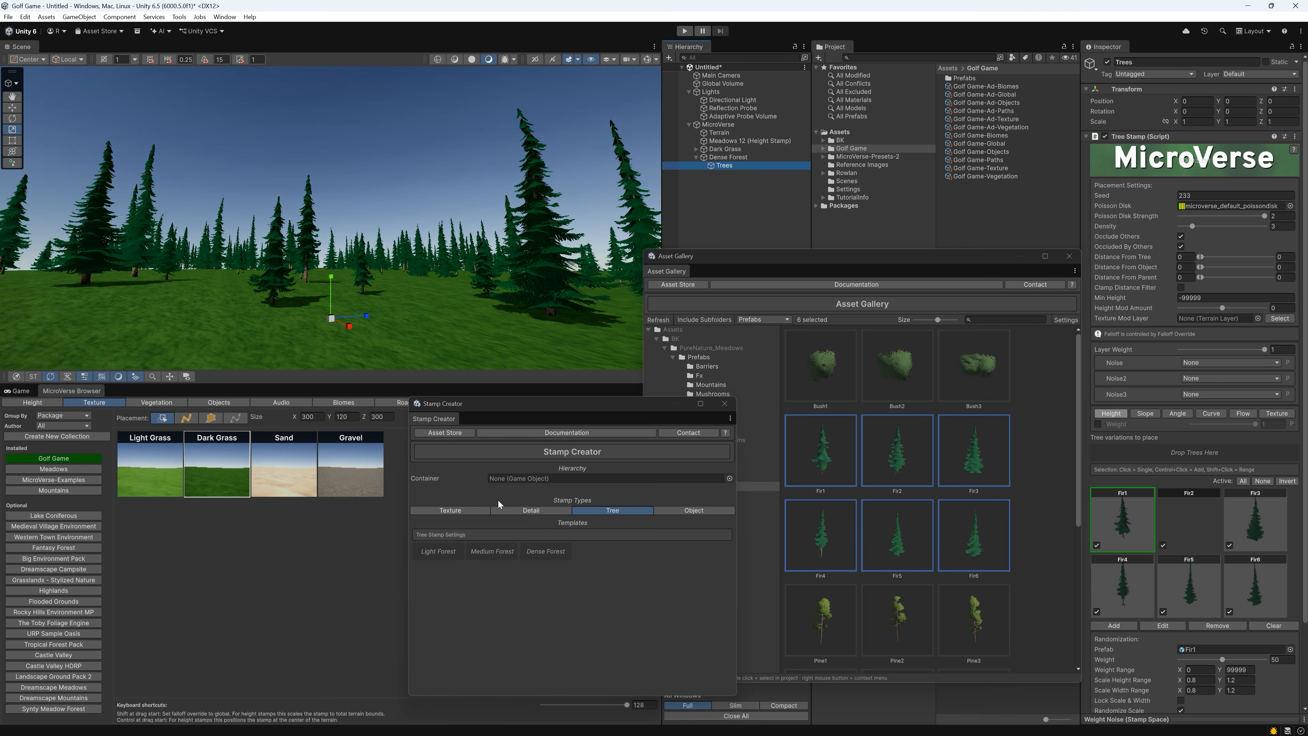
pyautogui.scroll(5, 408, 367)
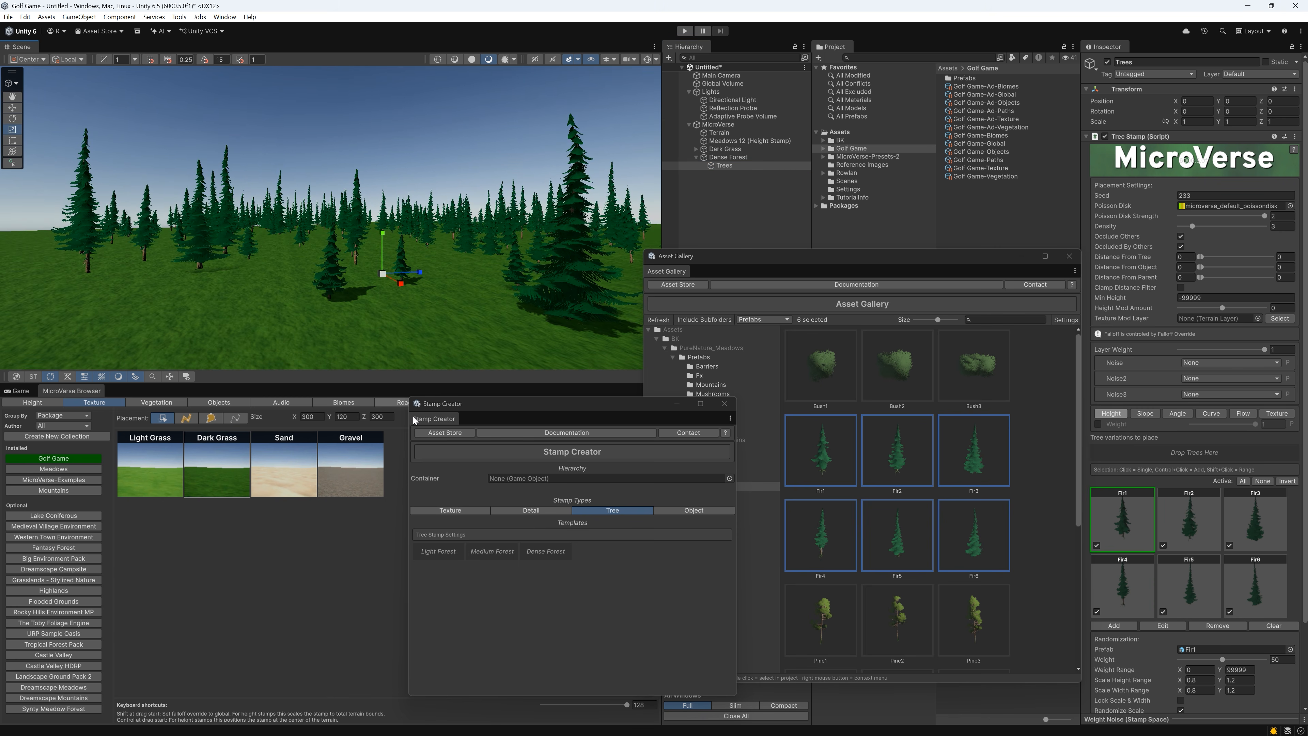
# Rename the Dense Forest stamp as Conifer Forest
pyautogui.click(747, 157)
pyautogui.press('F2')
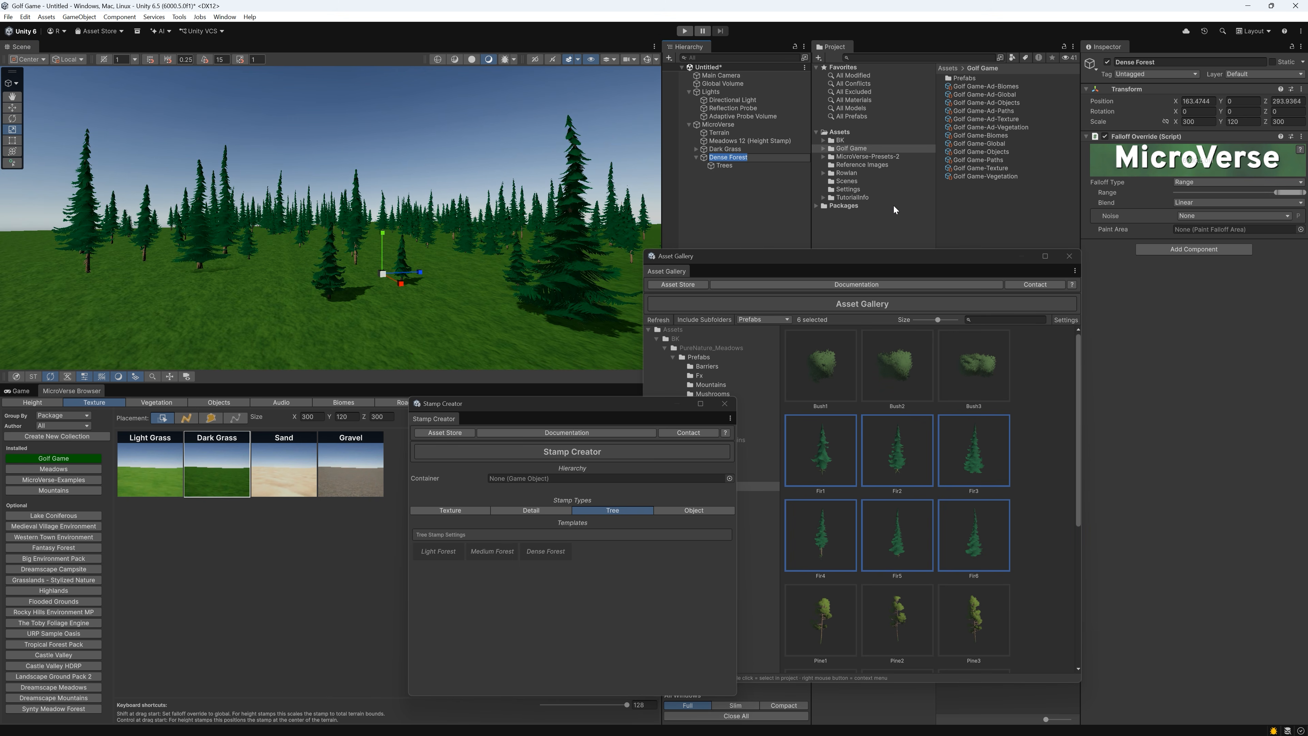
pyautogui.write('Conifer Fo')
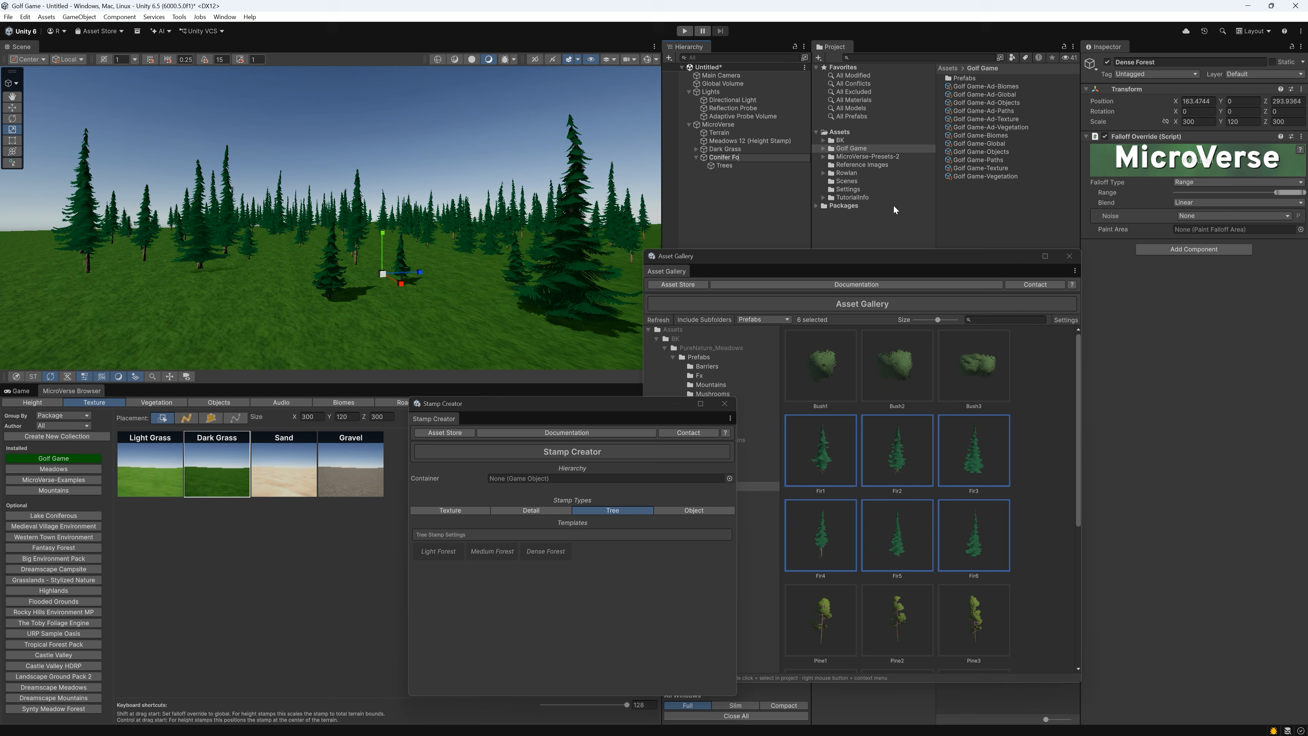
pyautogui.write('rest')
pyautogui.press('Return')
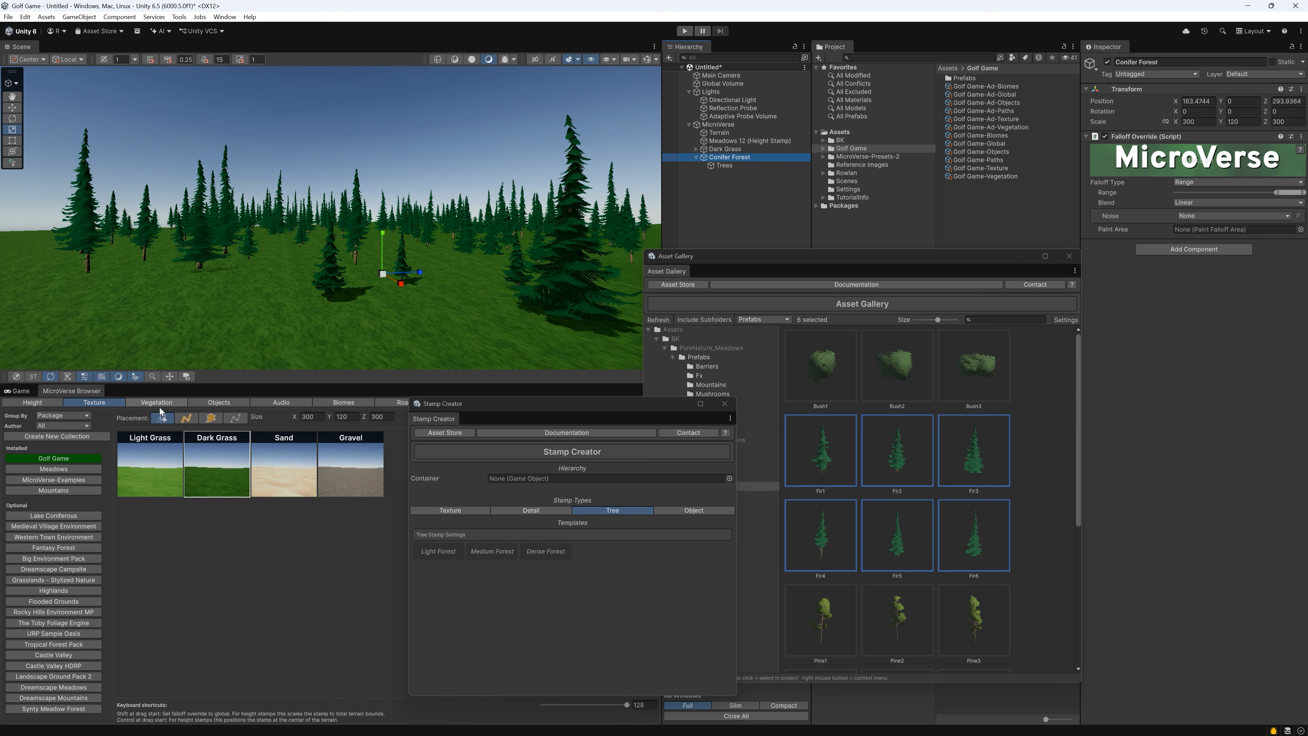
# Add the Conifer Forest stamp to the Golf Game vegetation collection and update its thumbnail with a view of the firs
pyautogui.click(159, 404)
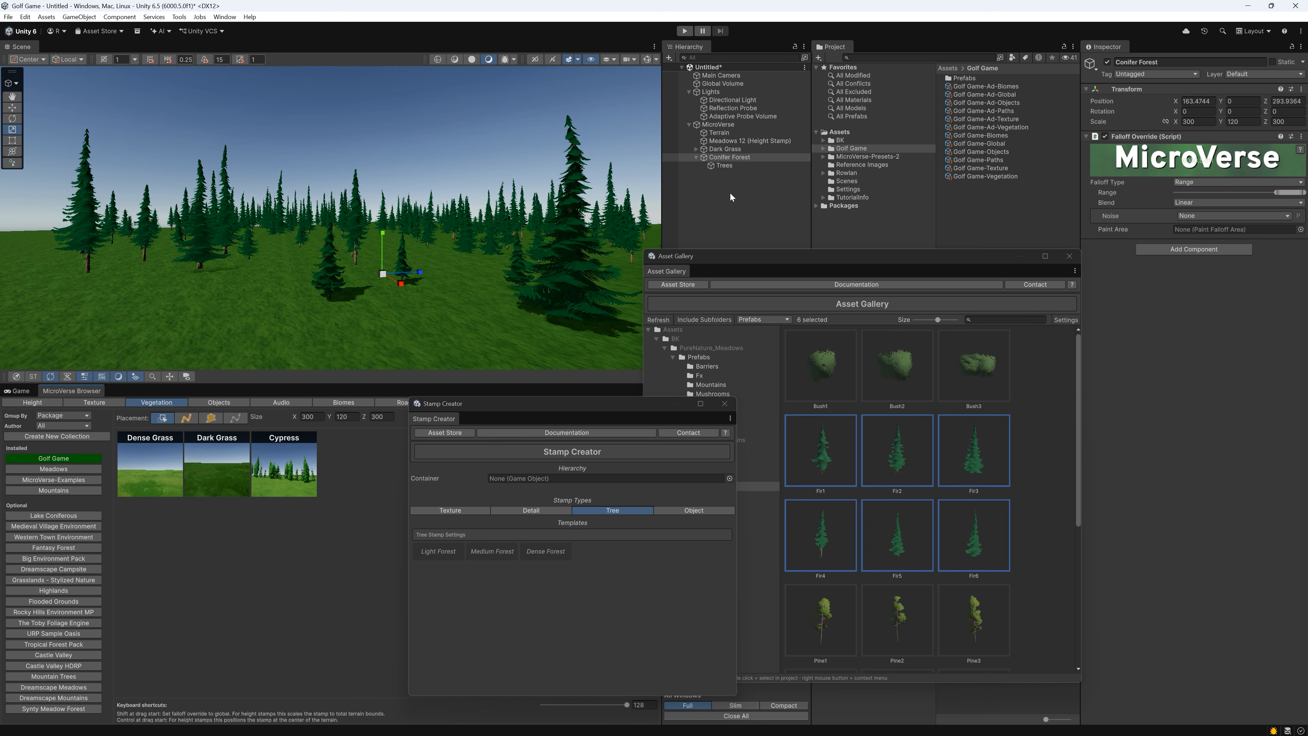
pyautogui.moveTo(723, 158); pyautogui.dragTo(352, 471)
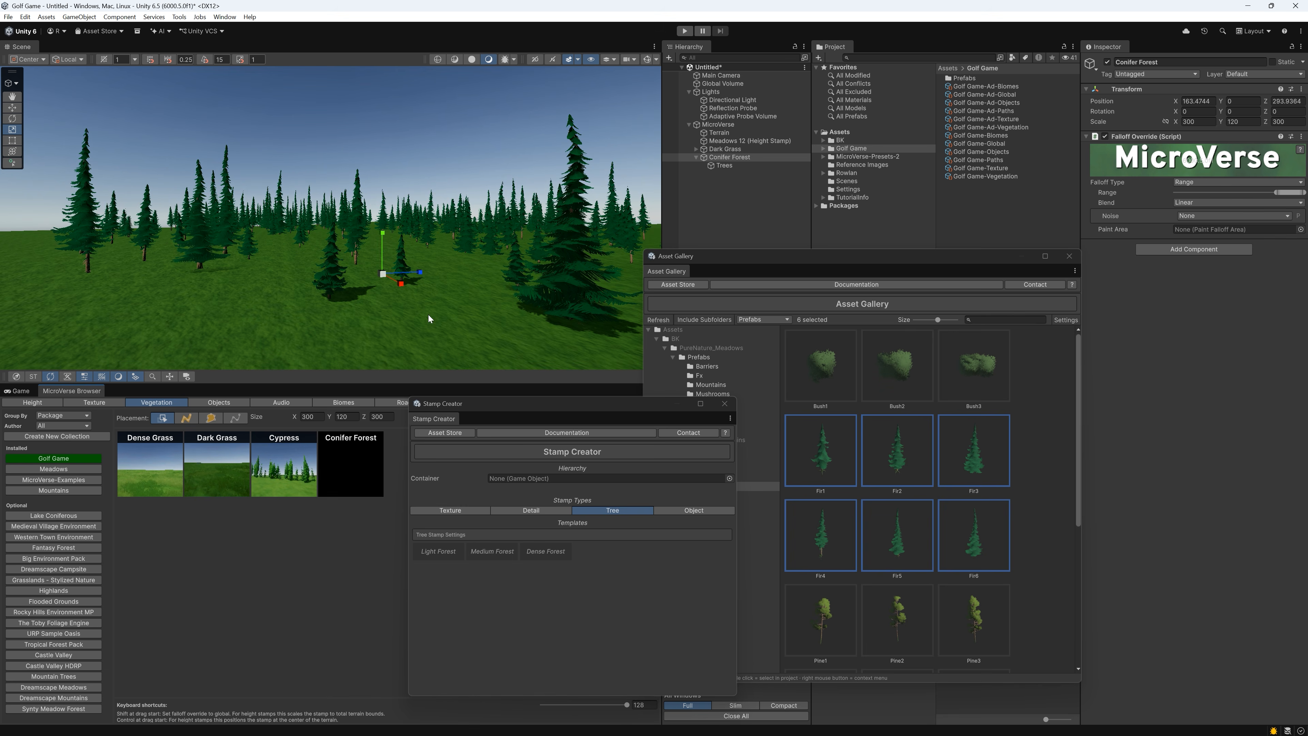
pyautogui.moveTo(430, 319)
pyautogui.mouseDown(button='right')
pyautogui.moveTo(469, 256)
pyautogui.moveTo(433, 300)
pyautogui.mouseUp(button='right')
pyautogui.rightClick(354, 481)
pyautogui.click(373, 486)
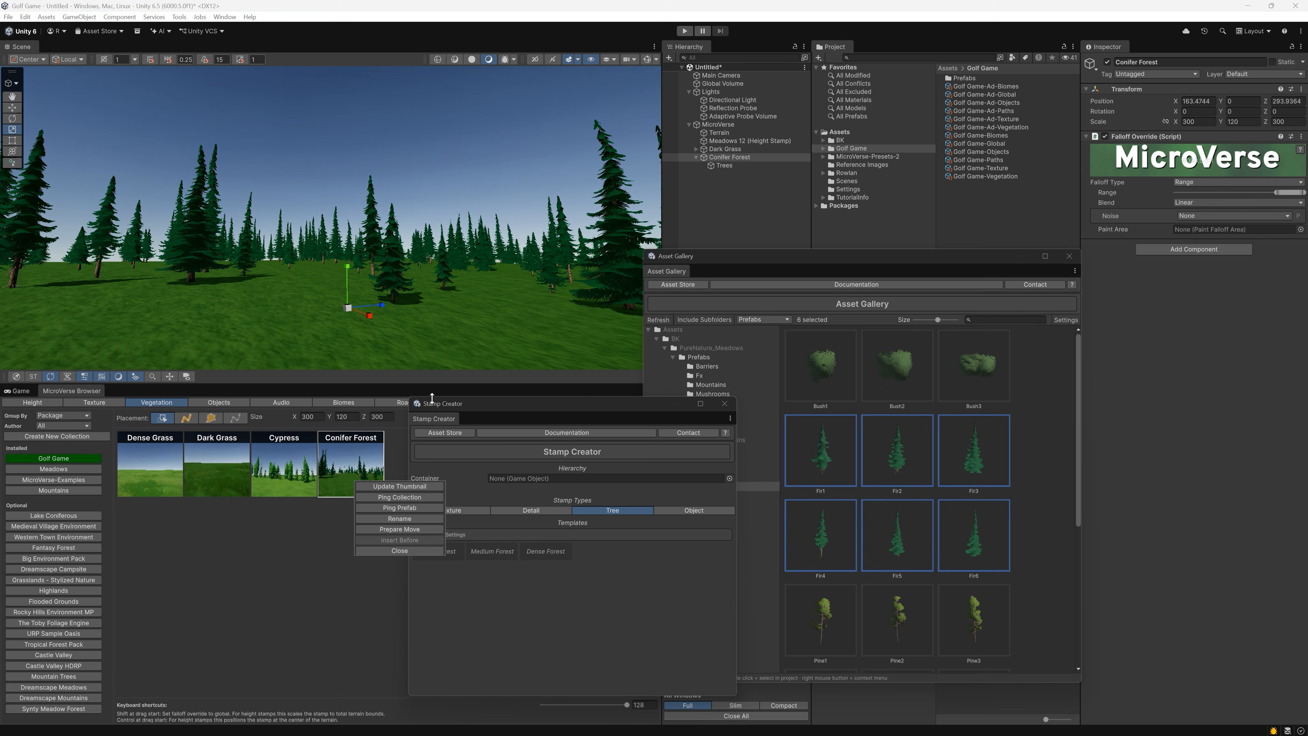
pyautogui.click(284, 575)
# Close the Stamp Creator and Asset Gallery, and reparent and convert Dark Grass and Conifer Forest to one biome with Restructure
pyautogui.moveTo(446, 272); pyautogui.dragTo(529, 304, button='right')
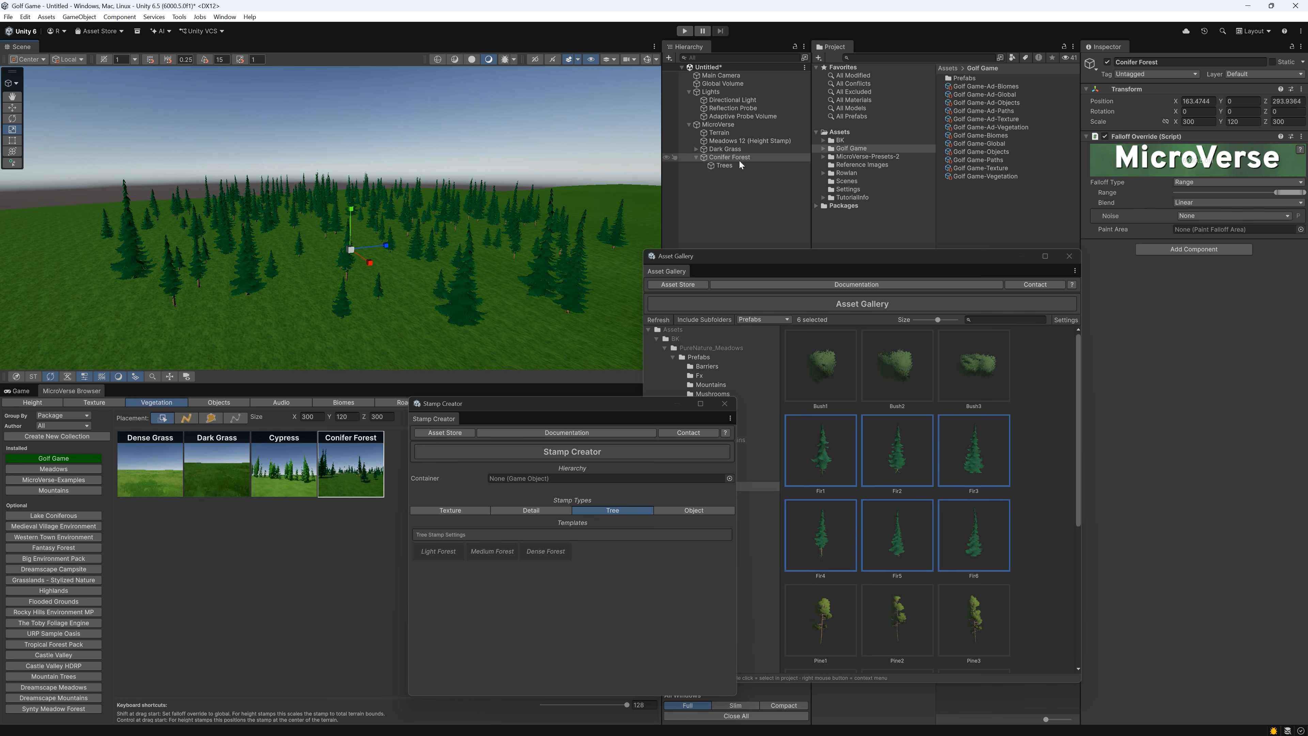
pyautogui.click(698, 157)
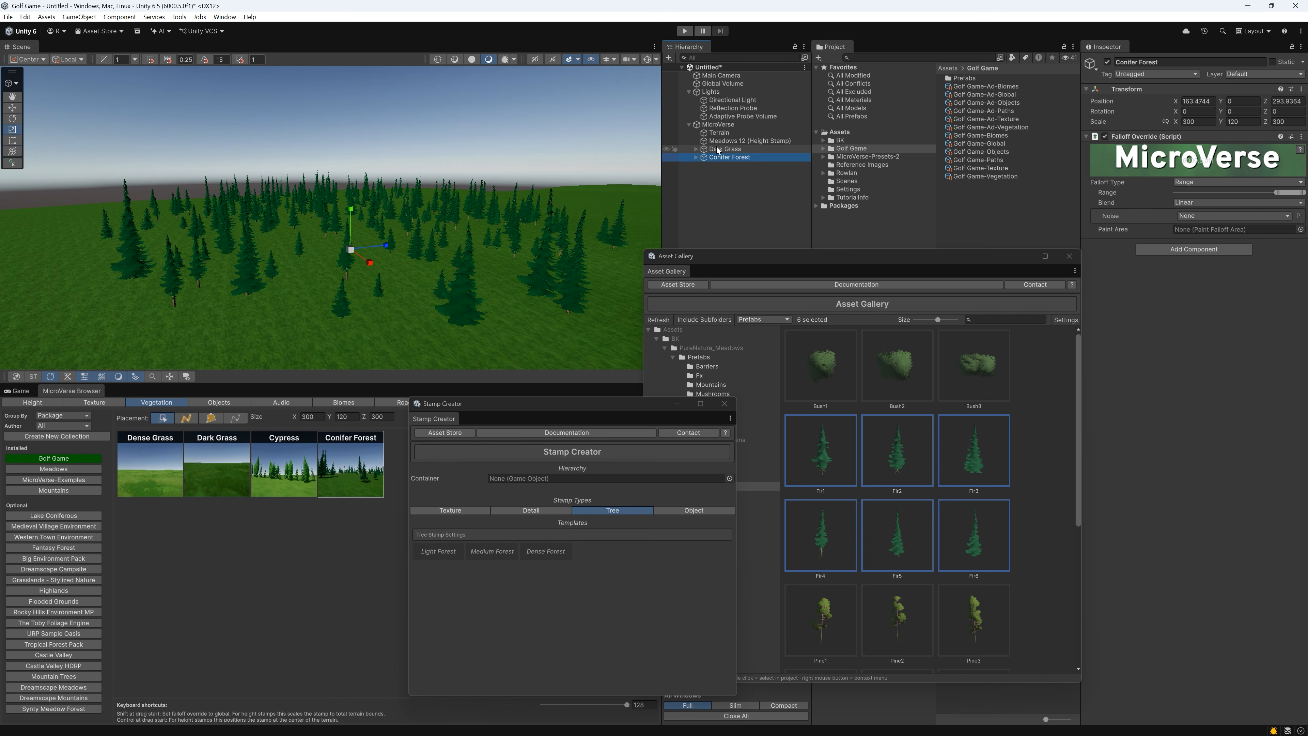
pyautogui.keyDown('ctrl'); pyautogui.click(720, 150); pyautogui.keyUp('ctrl')
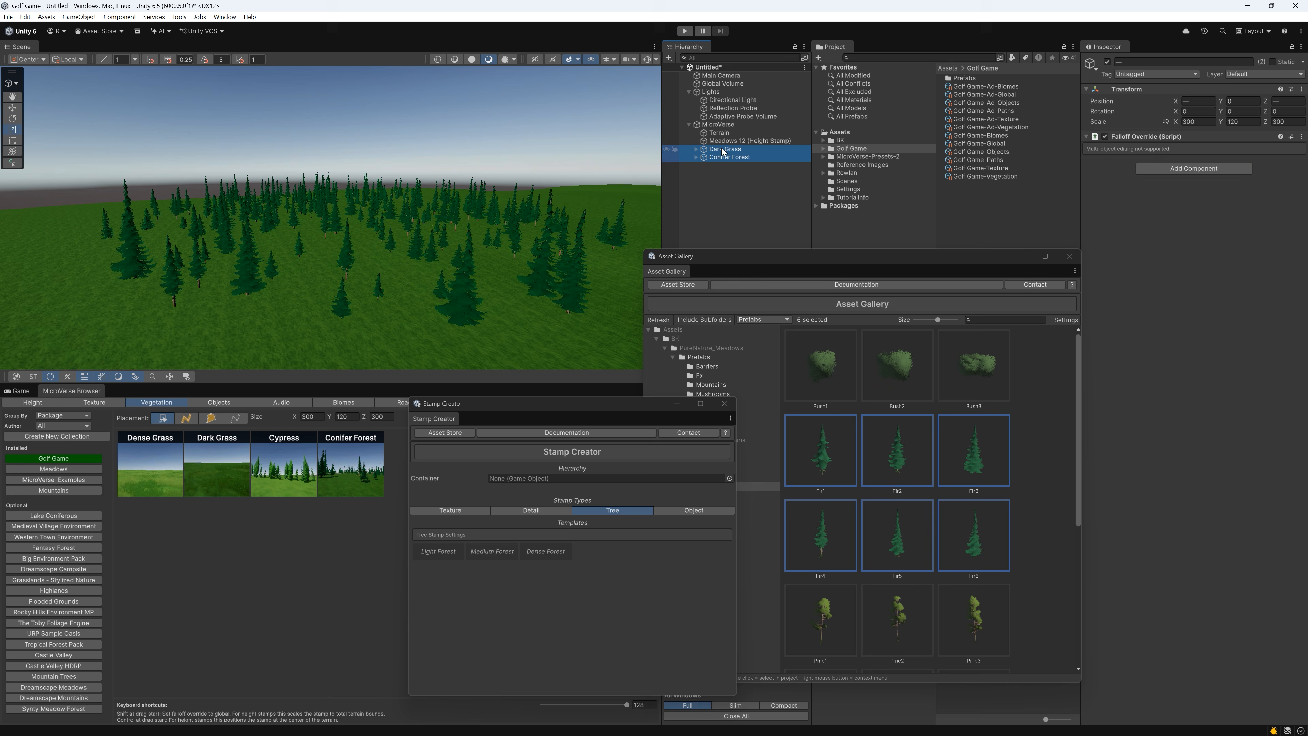
pyautogui.click(734, 404)
pyautogui.click(1069, 256)
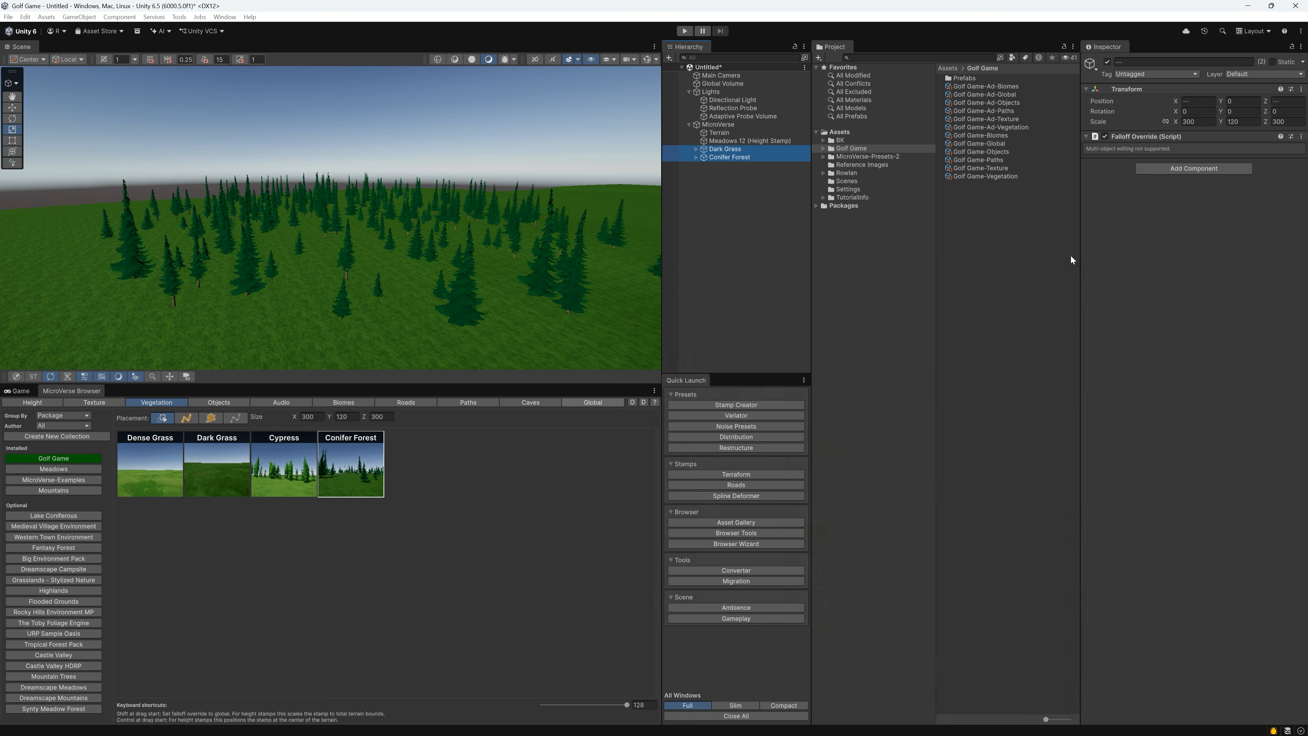
pyautogui.click(725, 449)
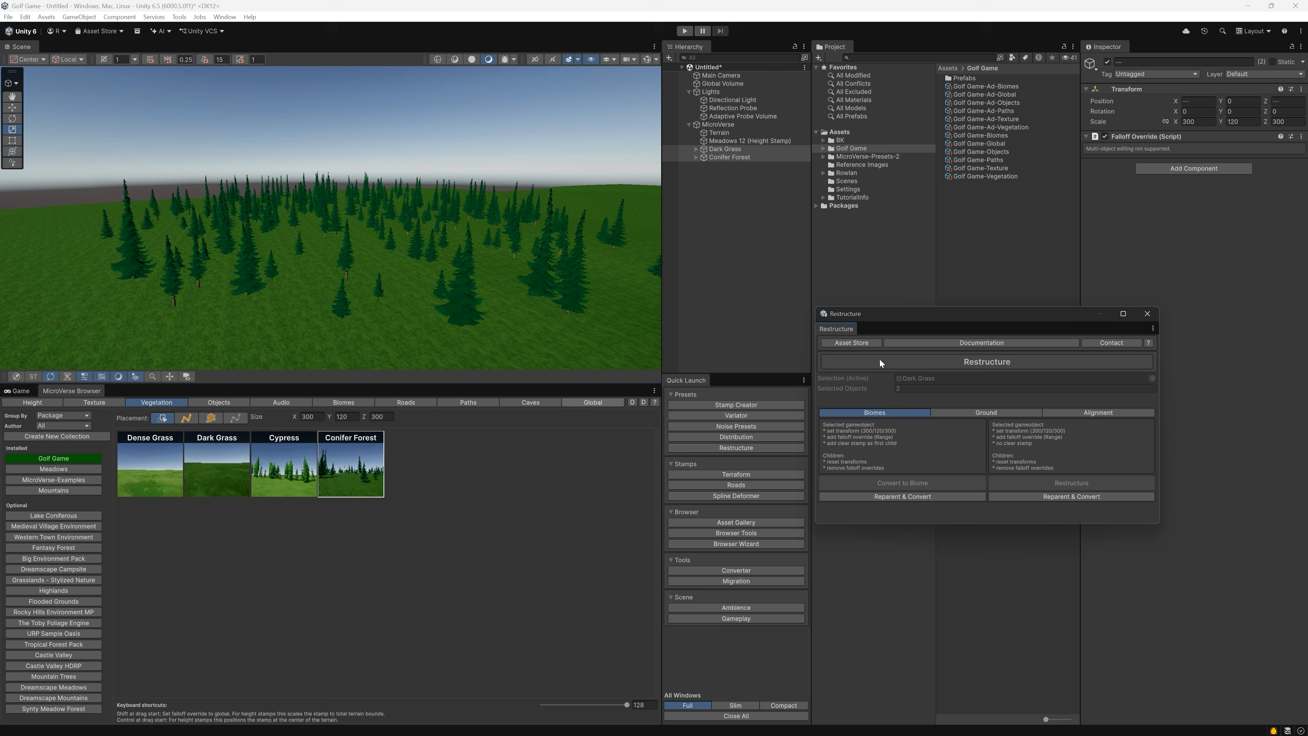
pyautogui.click(907, 497)
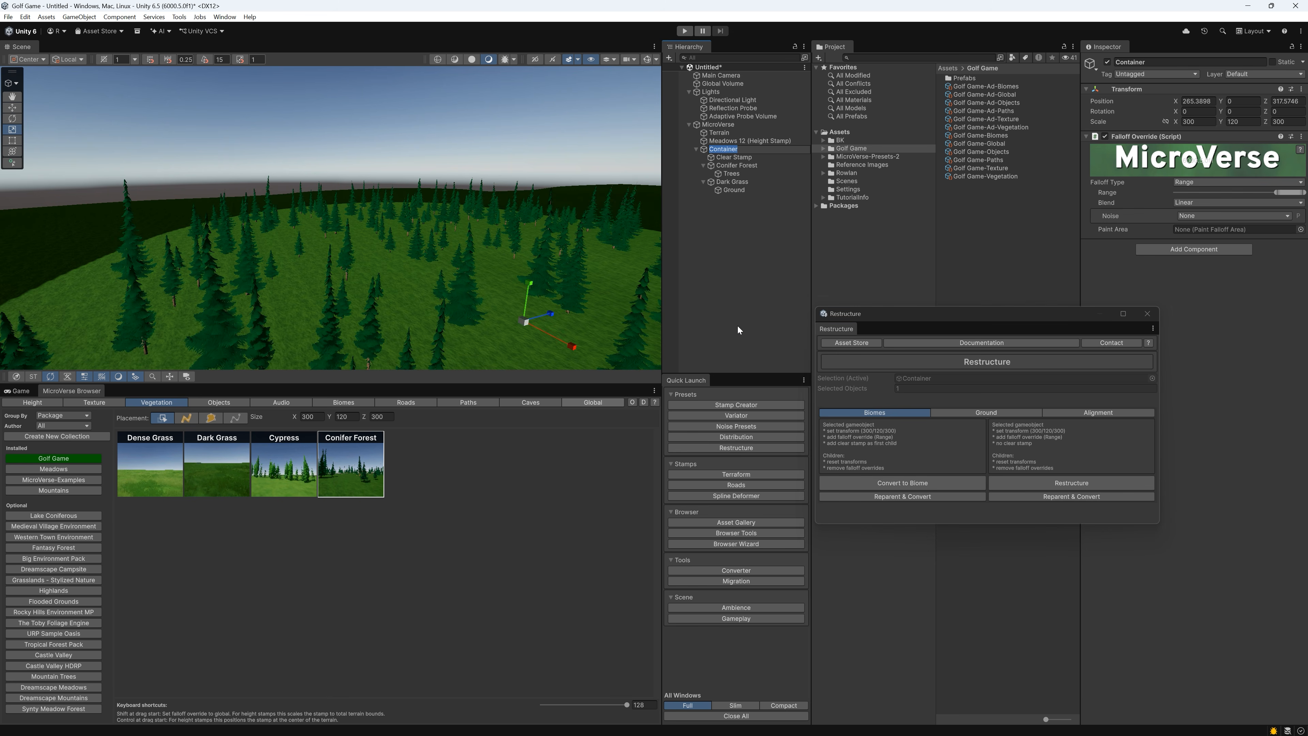
# Name the new biome container Conifers
pyautogui.write('Conifers')
pyautogui.press('Return')
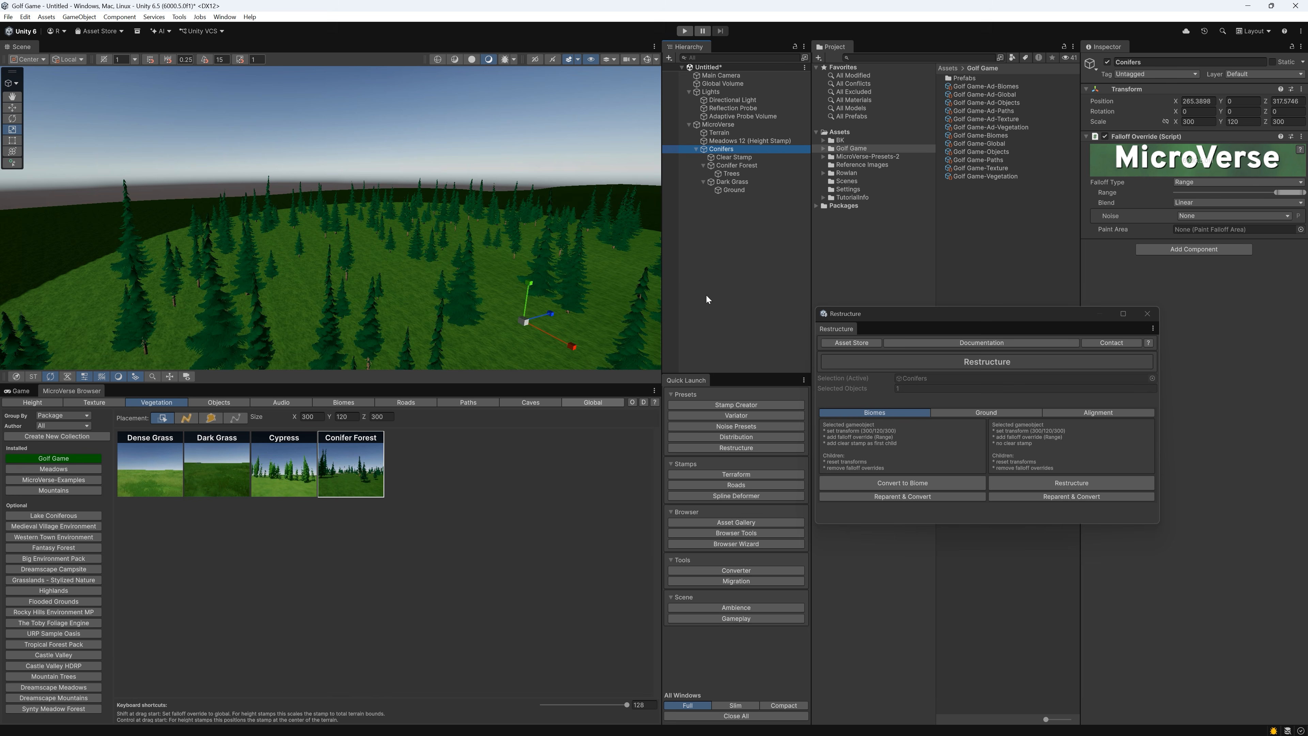
# Add Conifers to the Golf Game biomes collection and apply that biome globally to the terrain
pyautogui.click(338, 403)
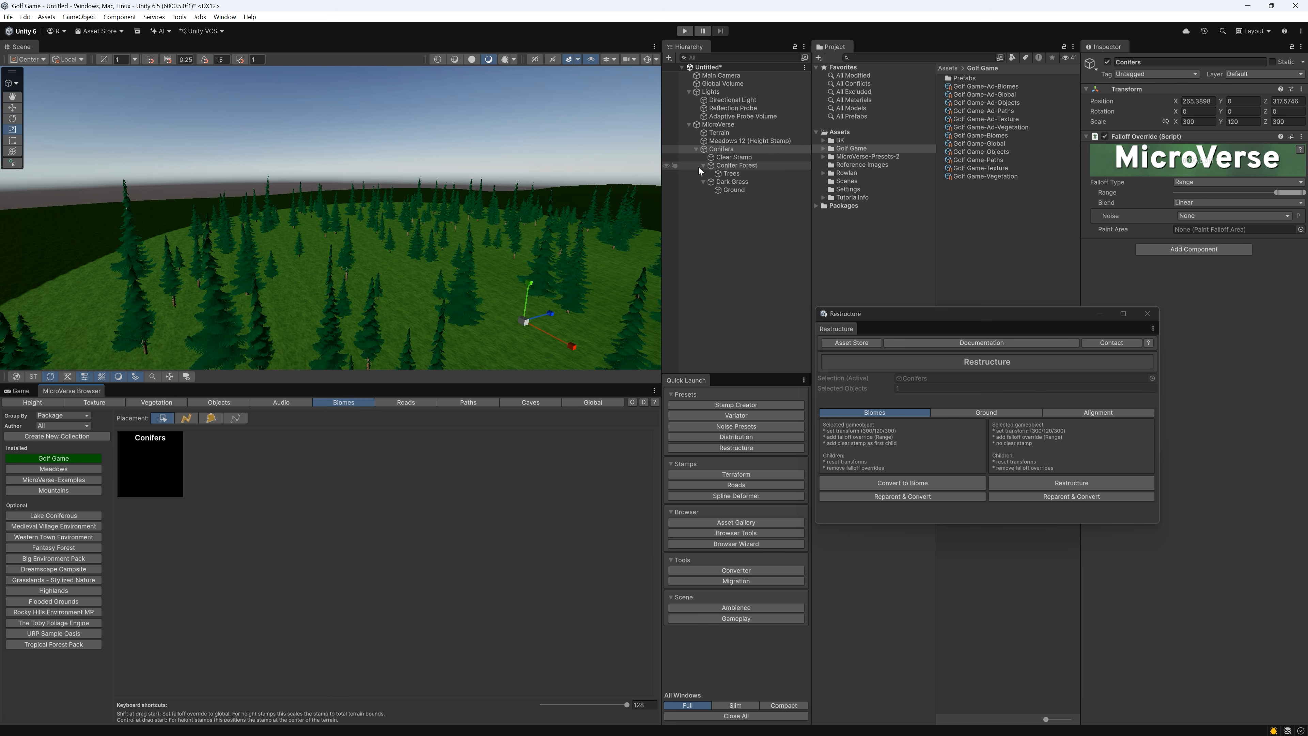
pyautogui.moveTo(321, 283); pyautogui.dragTo(332, 261, button='right')
pyautogui.keyDown('shift'); pyautogui.moveTo(163, 459); pyautogui.dragTo(326, 287); pyautogui.keyUp('shift')
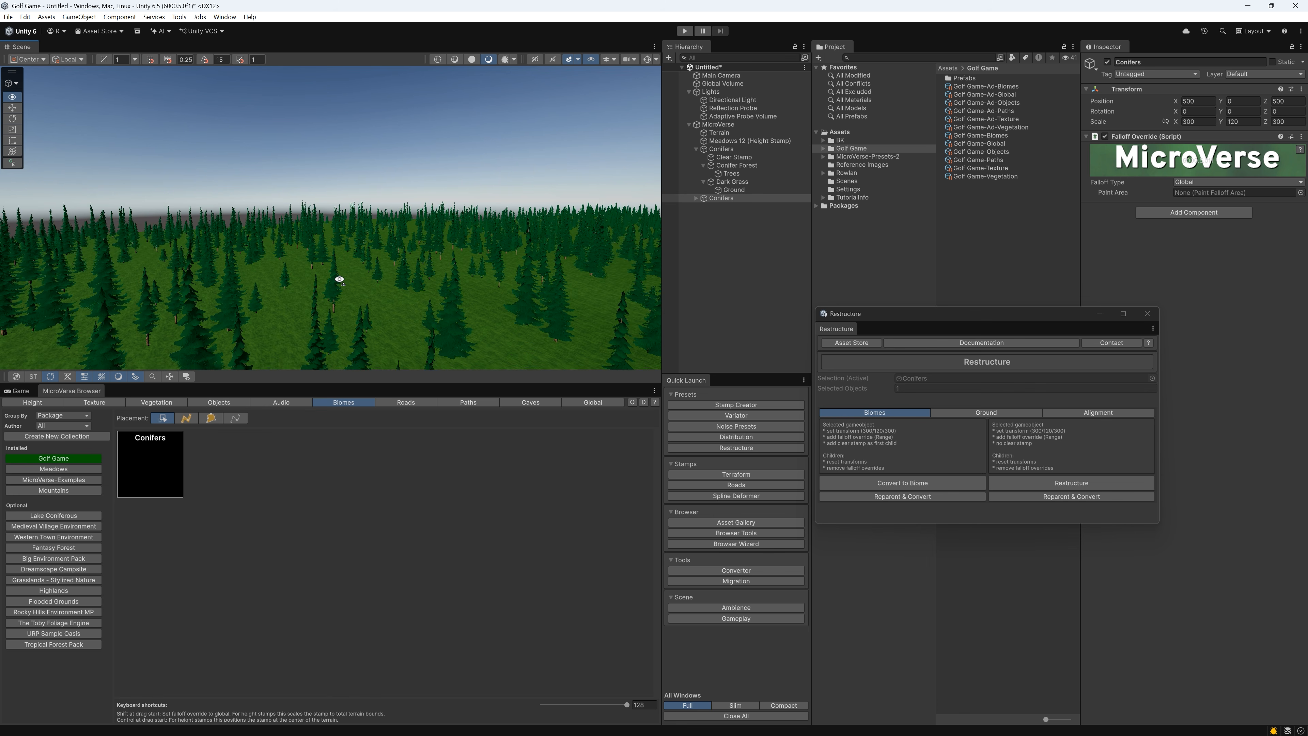
# Update the Conifers biome's thumbnail with a ground-level view of the fir trees
pyautogui.press('w')
pyautogui.moveTo(339, 280); pyautogui.dragTo(332, 221, button='right')
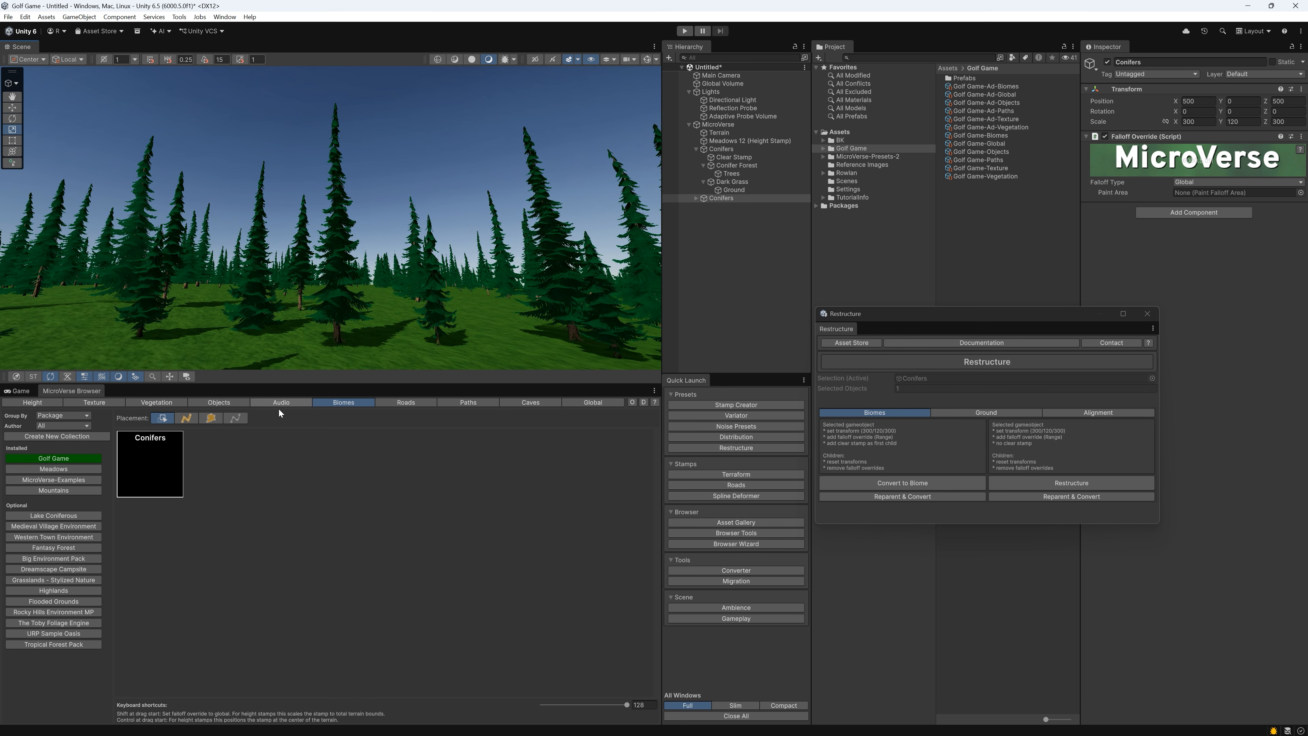
pyautogui.rightClick(164, 455)
pyautogui.click(183, 465)
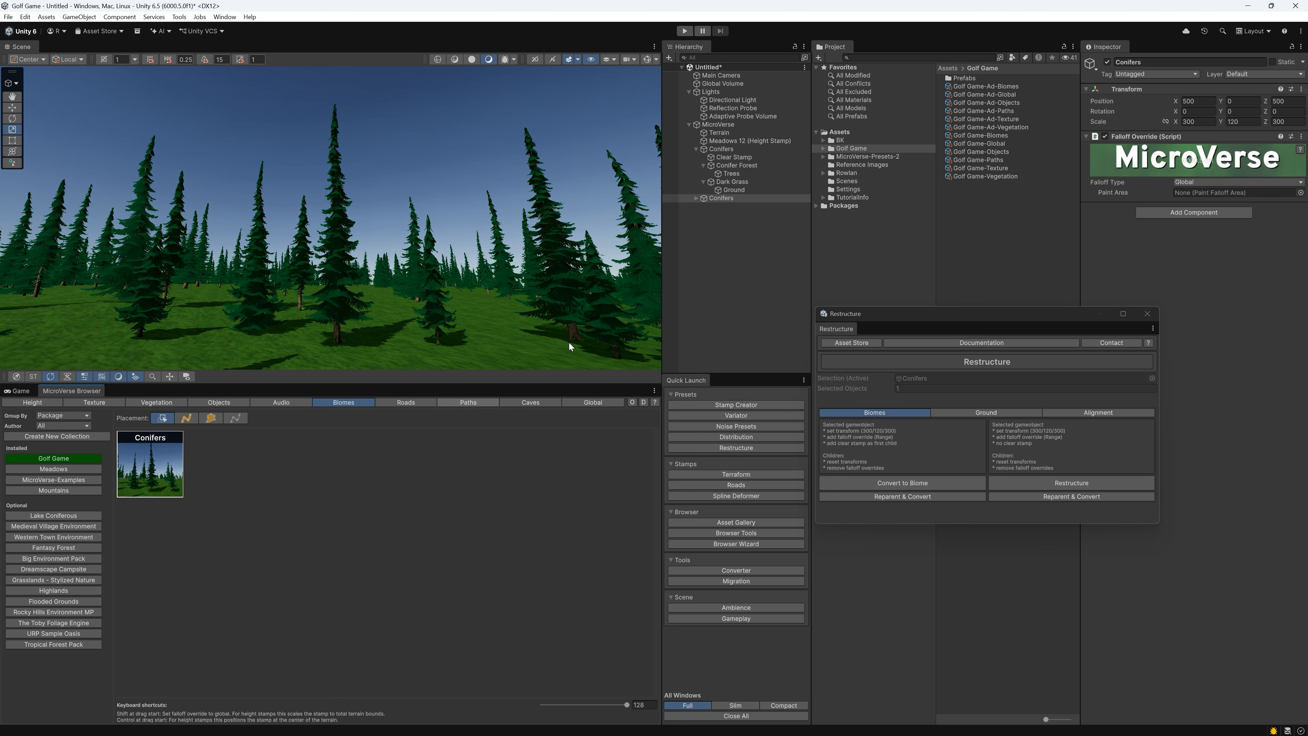
# Delete both Conifers biome objects from the scene
pyautogui.keyDown('shift'); pyautogui.click(724, 148); pyautogui.keyUp('shift')
pyautogui.rightClick(724, 148)
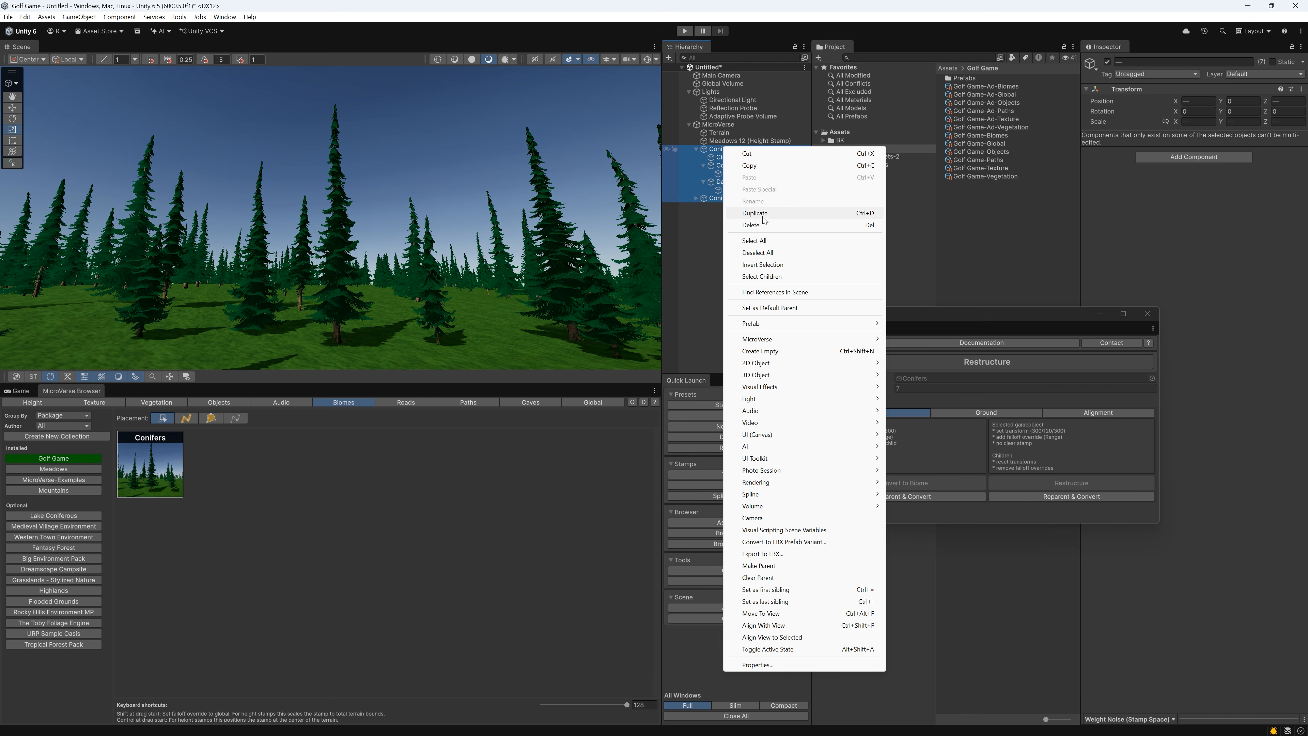
pyautogui.click(761, 225)
pyautogui.moveTo(463, 254); pyautogui.dragTo(428, 302, button='right')
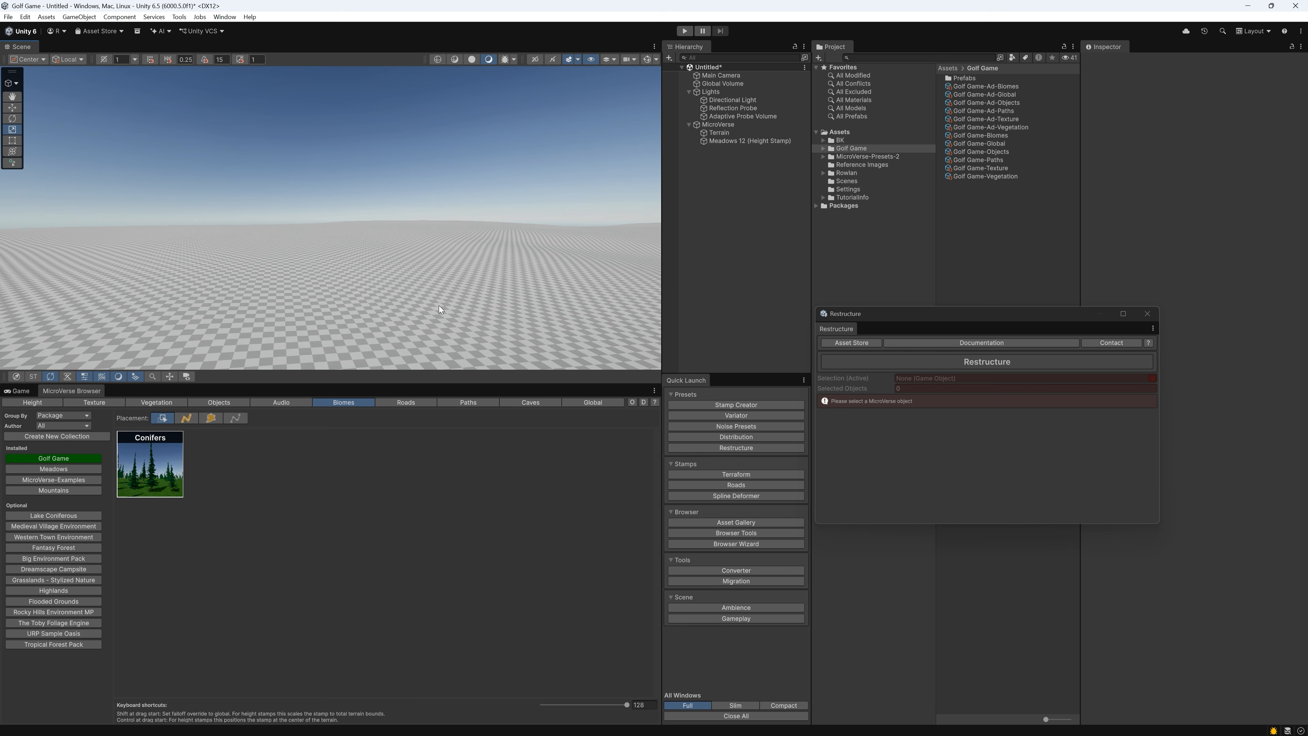
# Place the Light Grass texture stamp and the Dense Grass vegetation stamp on the terrain
pyautogui.click(72, 403)
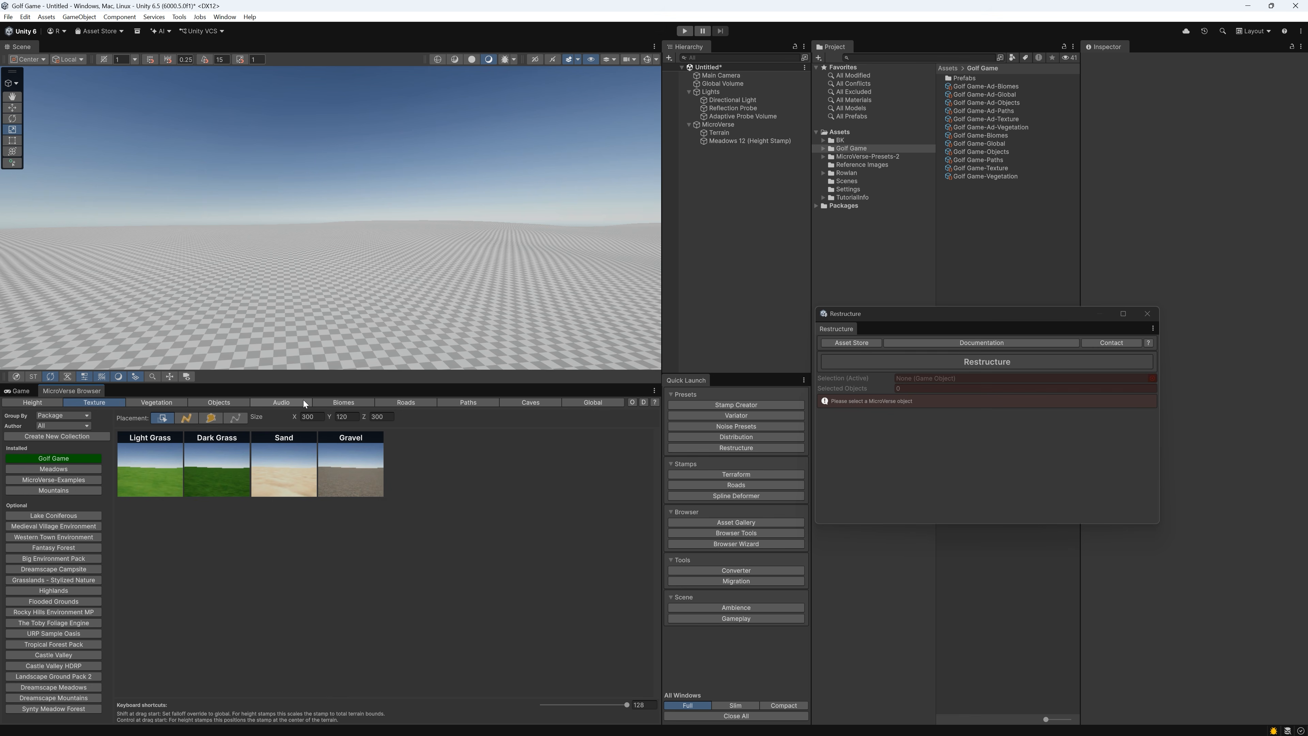
pyautogui.click(144, 479)
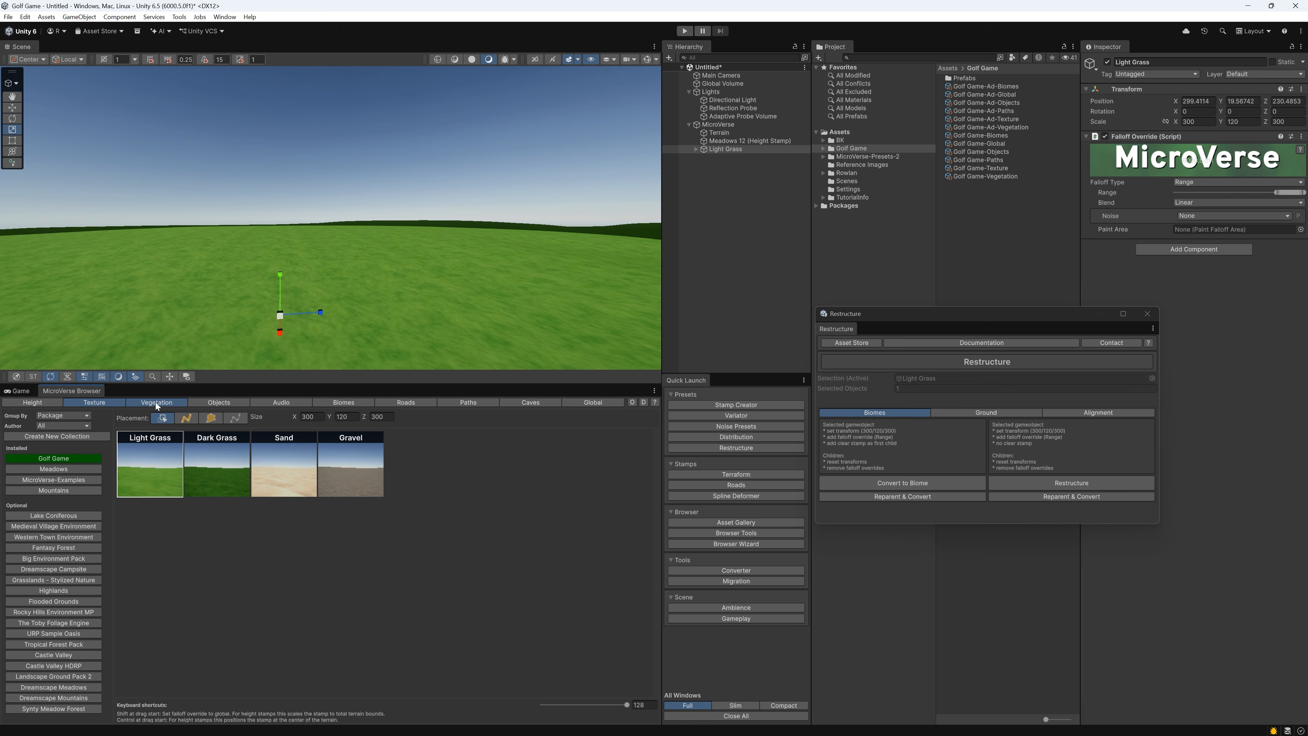
pyautogui.click(156, 402)
pyautogui.moveTo(152, 469); pyautogui.dragTo(271, 297)
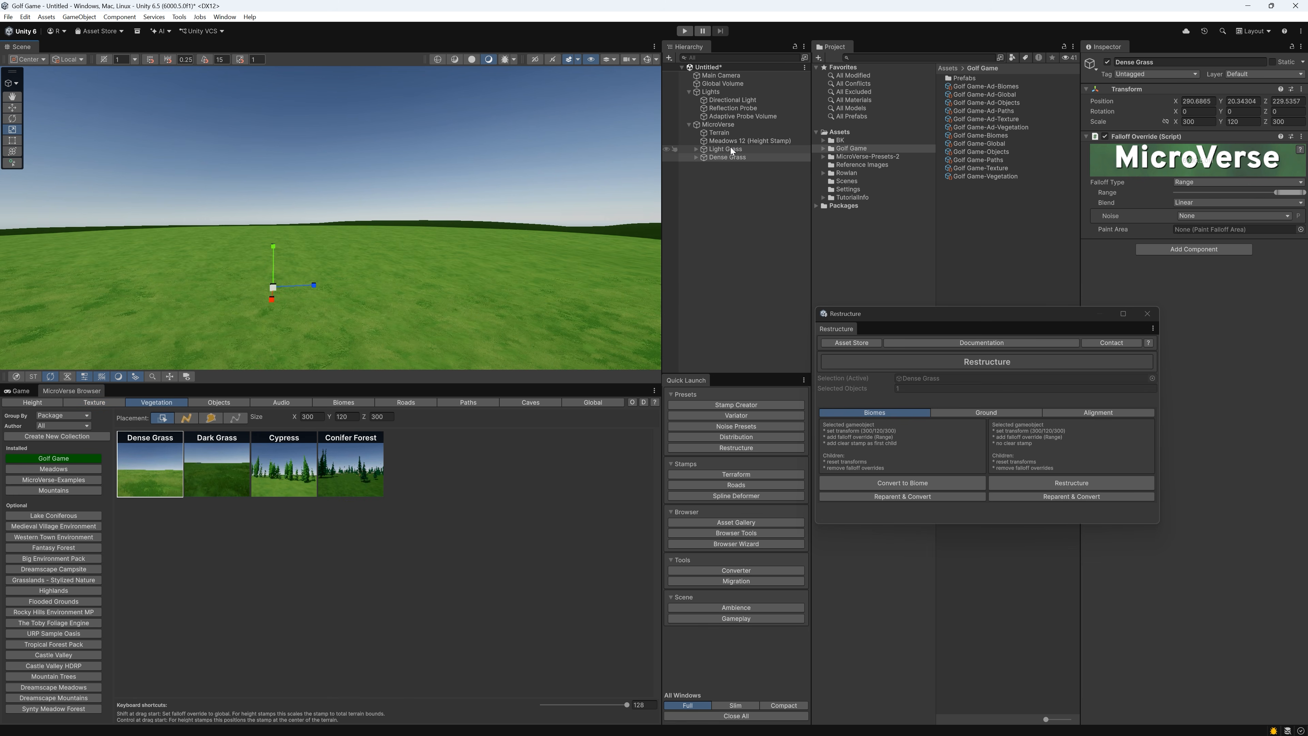
# Reparent and convert the Light Grass and Dense Grass stamps to a single biome
pyautogui.keyDown('ctrl'); pyautogui.click(724, 149); pyautogui.keyUp('ctrl')
pyautogui.click(875, 497)
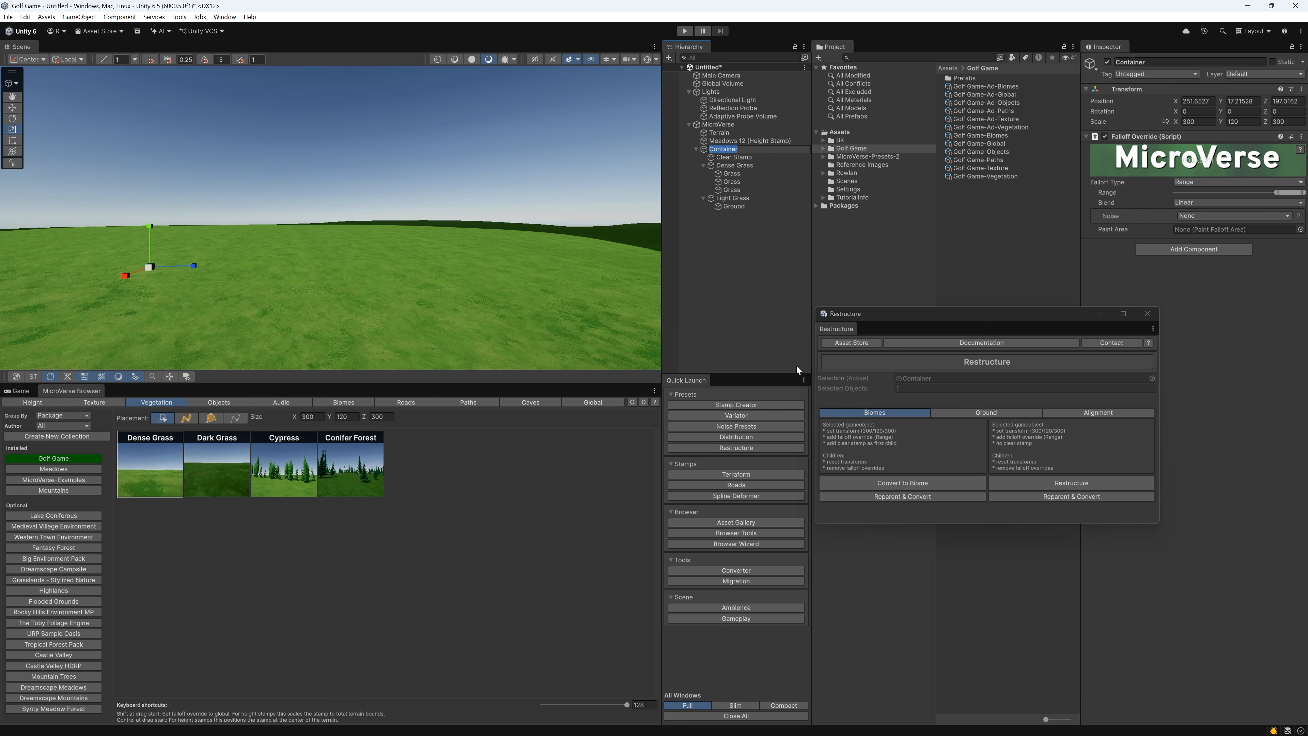
# Name the new container Light Grass and add it to the Golf Game biomes collection
pyautogui.write('Light Grass')
pyautogui.press('Return')
pyautogui.press('Return')
pyautogui.click(357, 402)
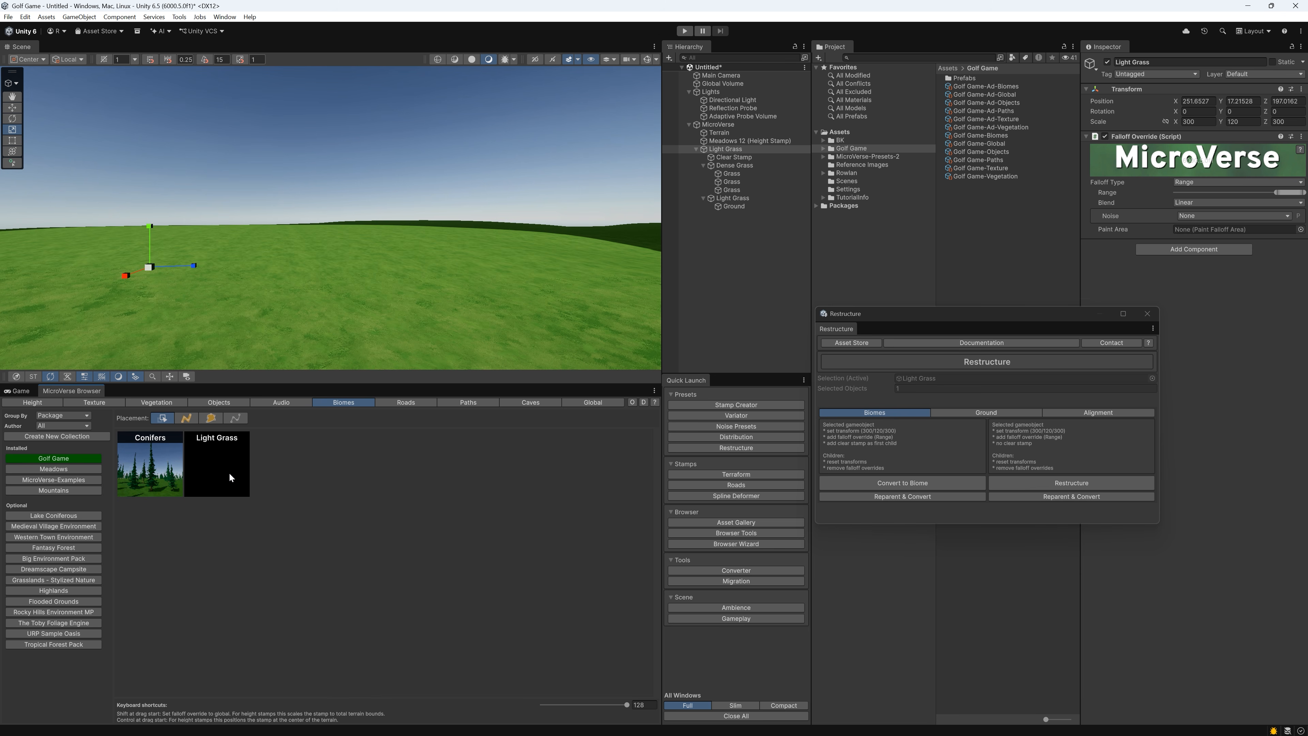
# Place the Light Grass biome globally on the terrain and update its thumbnail with a ground-level view of the grass
pyautogui.keyDown('shift'); pyautogui.moveTo(230, 475); pyautogui.dragTo(305, 259); pyautogui.keyUp('shift')
pyautogui.moveTo(306, 259); pyautogui.dragTo(253, 253, button='right')
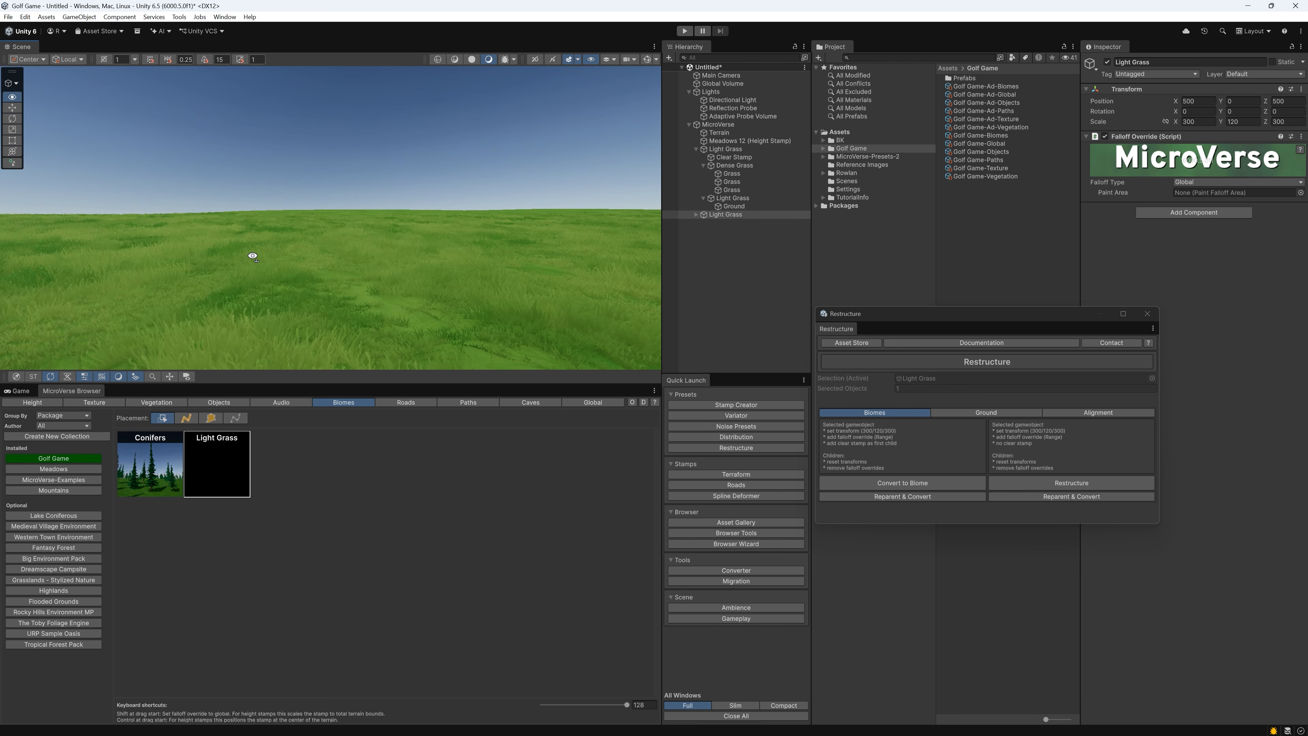
pyautogui.rightClick(230, 446)
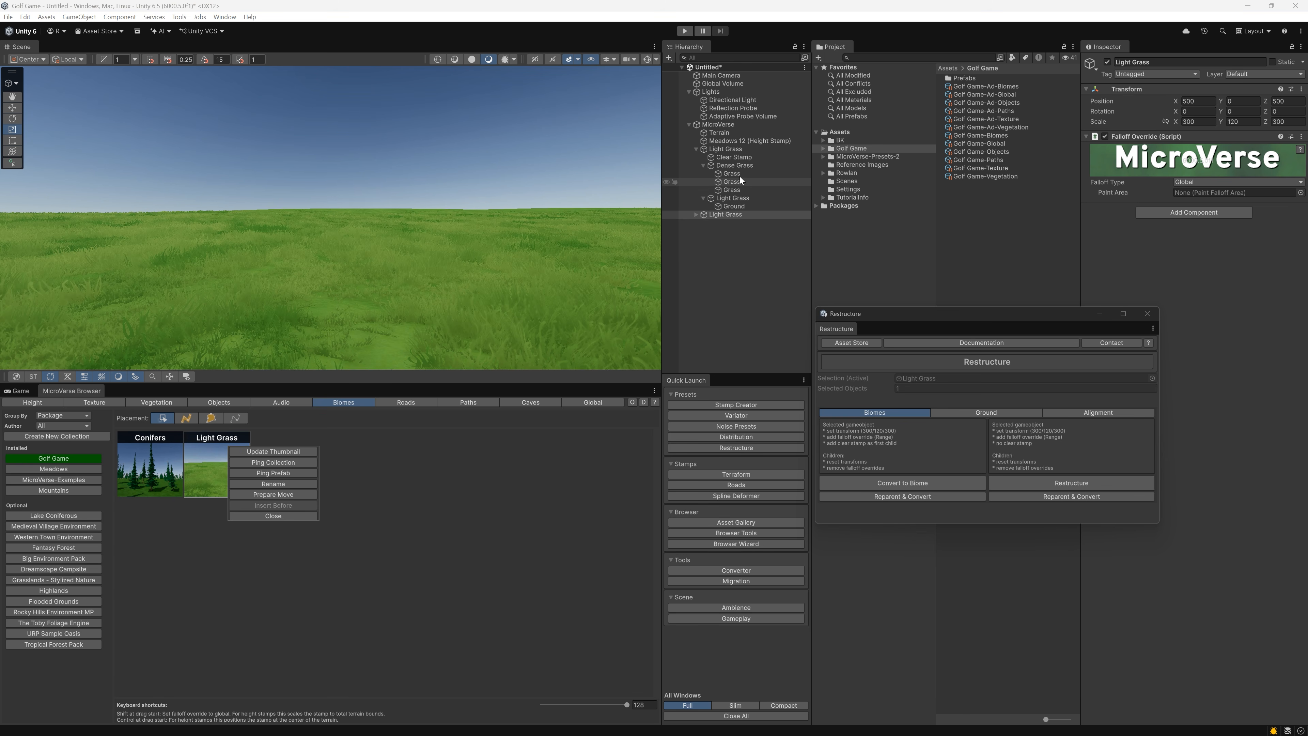
# Delete both Light Grass biome objects from the scene
pyautogui.keyDown('ctrl'); pyautogui.click(735, 149); pyautogui.keyUp('ctrl')
pyautogui.rightClick(735, 149)
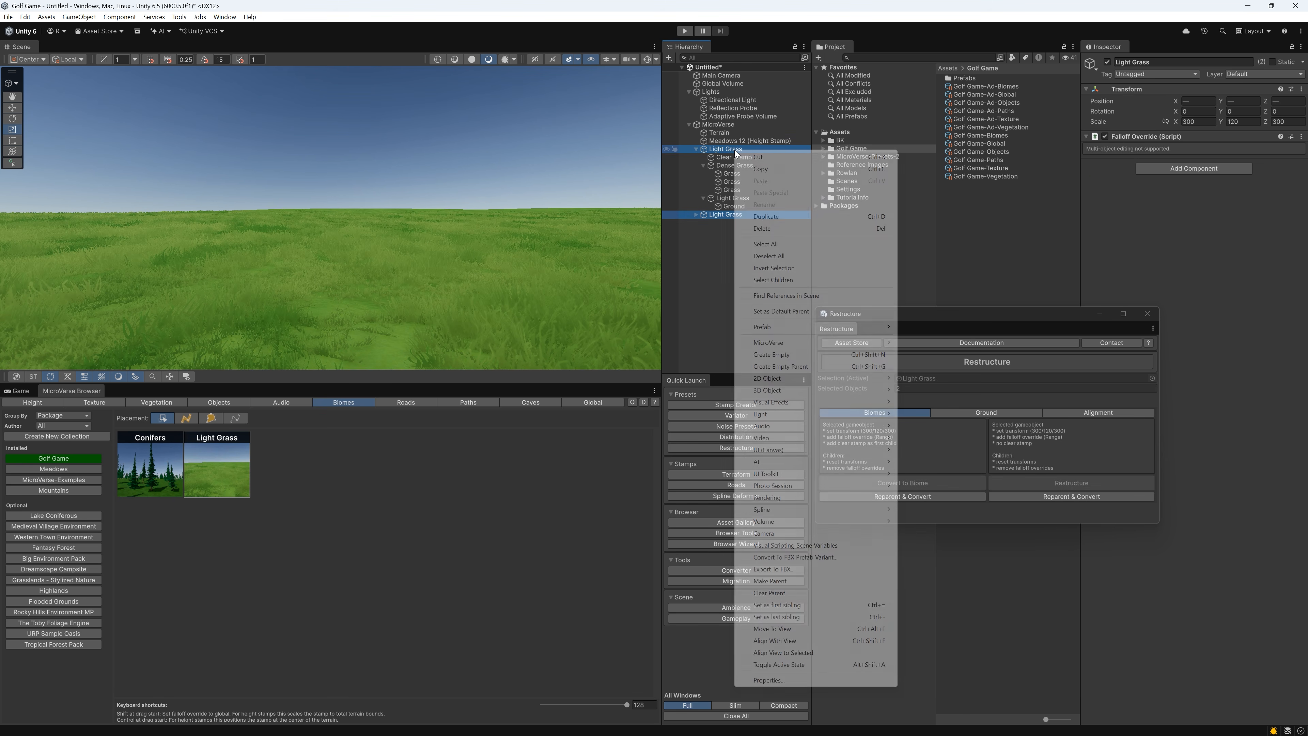
pyautogui.click(757, 229)
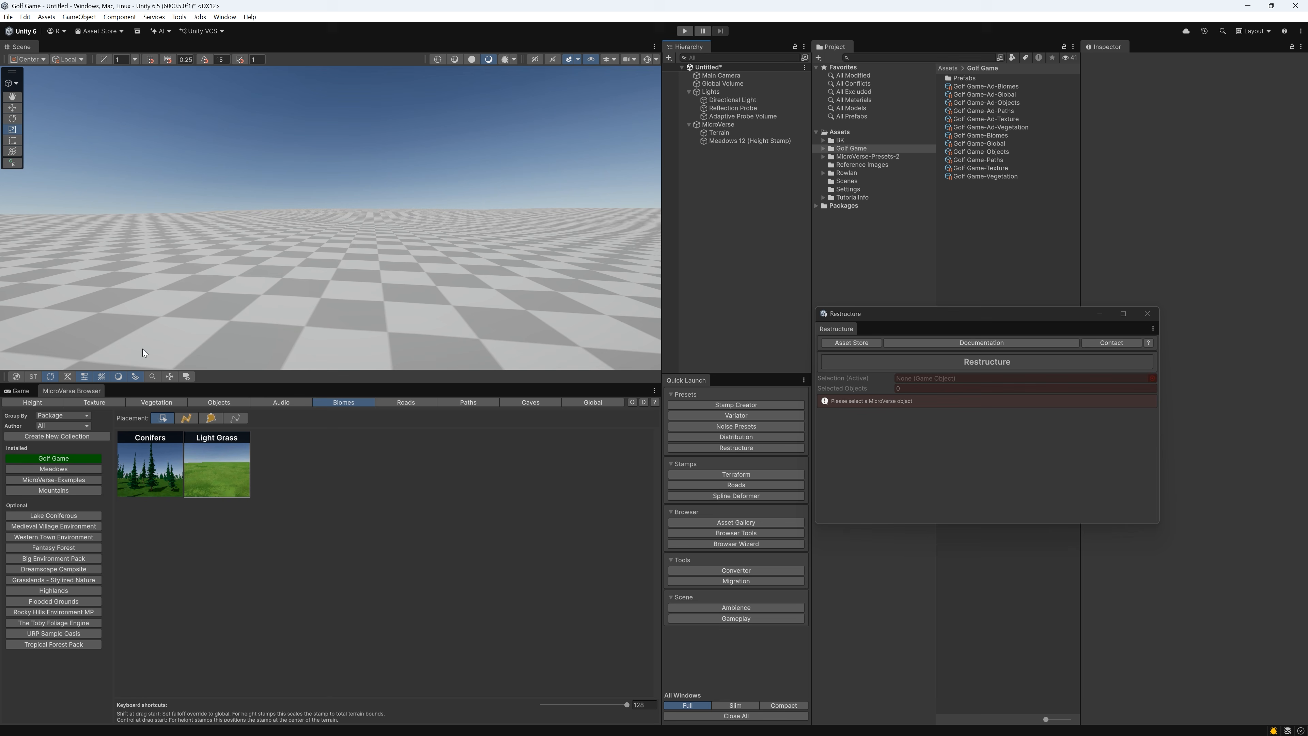
# Place the Dark Grass texture stamp and the Dark Grass vegetation stamp on the terrain
pyautogui.click(104, 400)
pyautogui.click(223, 473)
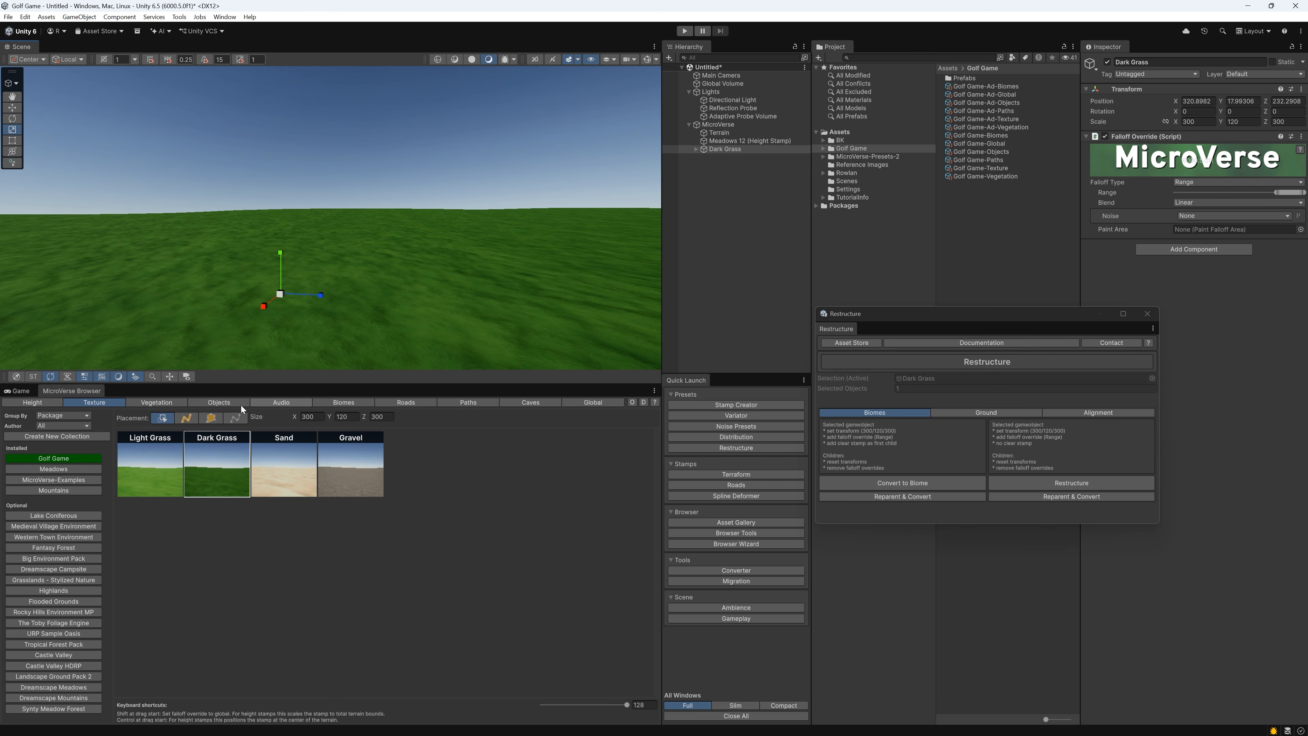
pyautogui.click(149, 404)
pyautogui.moveTo(213, 458); pyautogui.dragTo(307, 262)
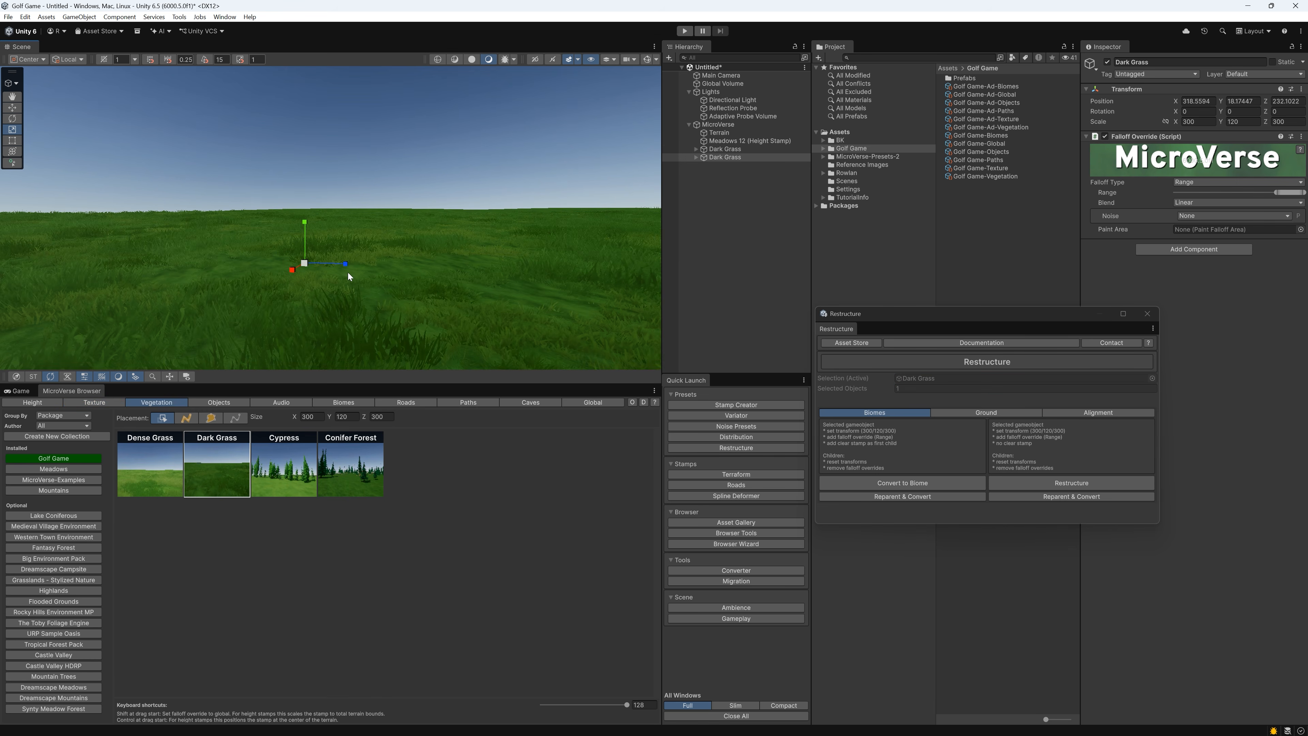
# Reparent and convert the two Dark Grass stamps to a single biome named Dark Grass
pyautogui.keyDown('ctrl'); pyautogui.click(744, 149); pyautogui.keyUp('ctrl')
pyautogui.click(939, 498)
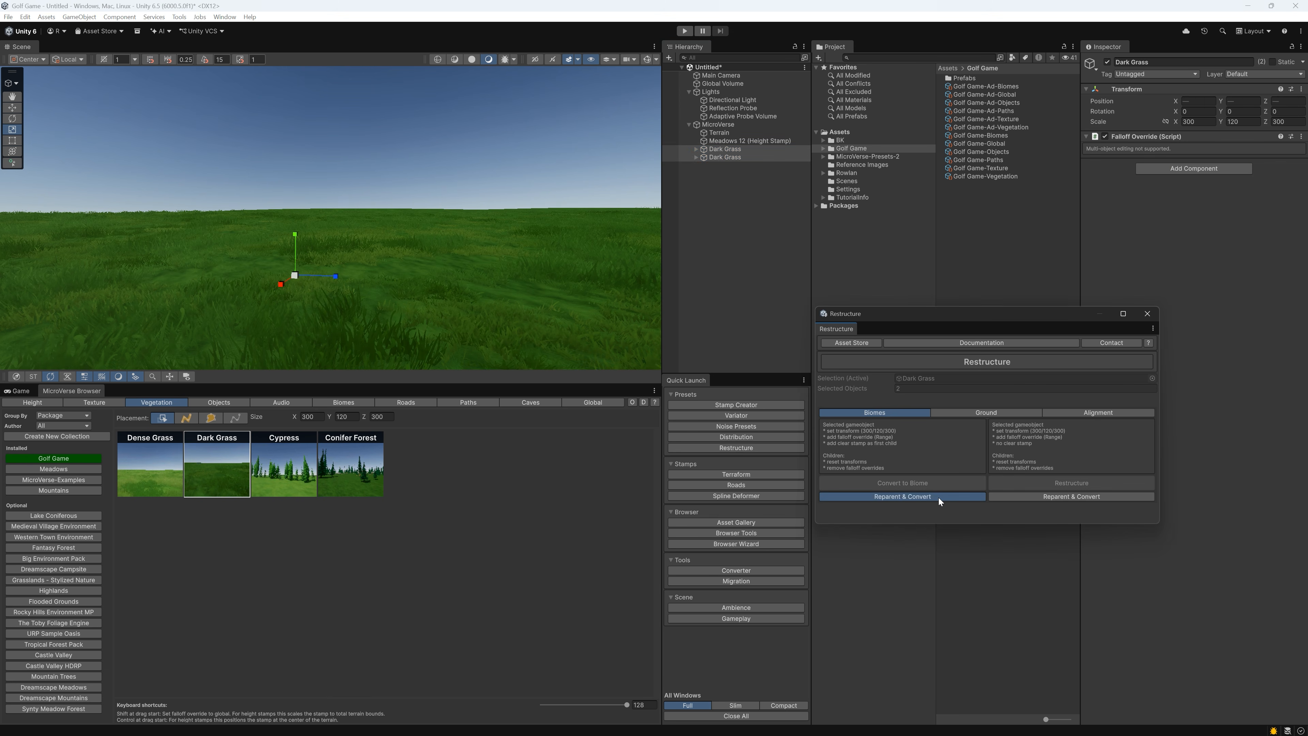
pyautogui.write('Dark Grass')
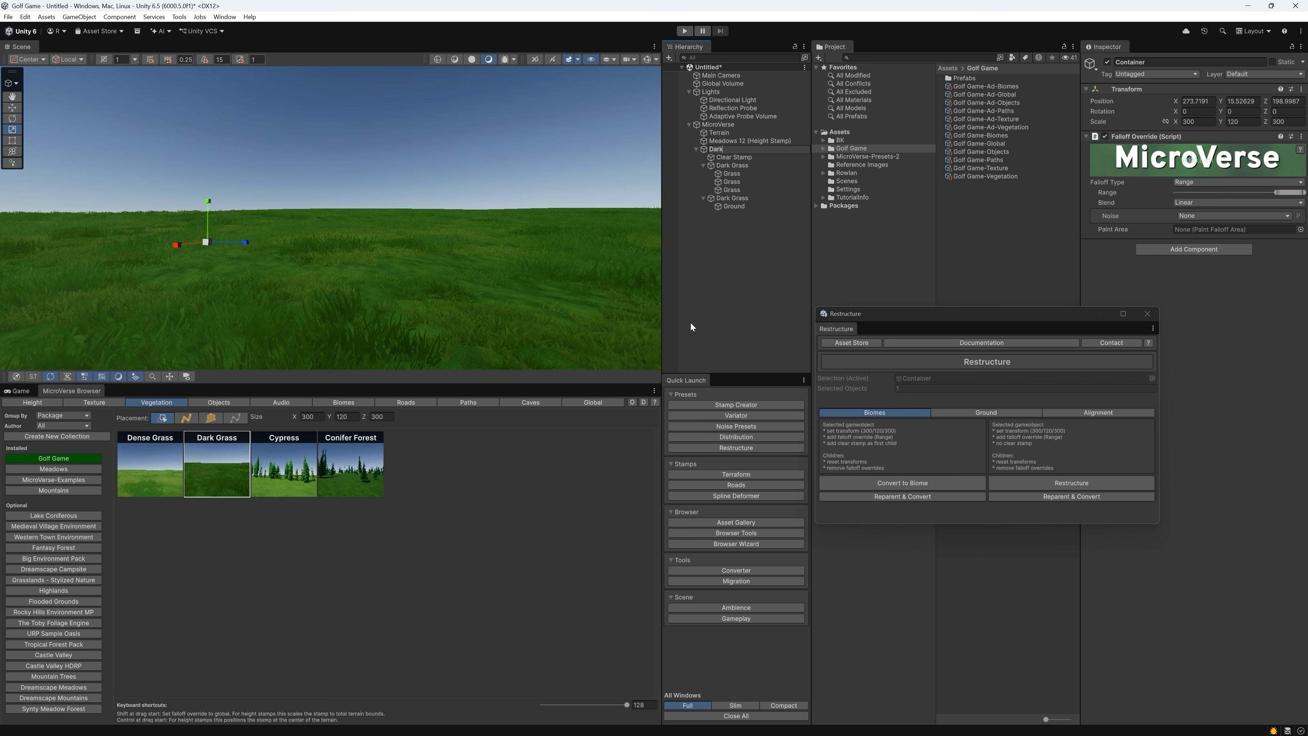
pyautogui.press('Return')
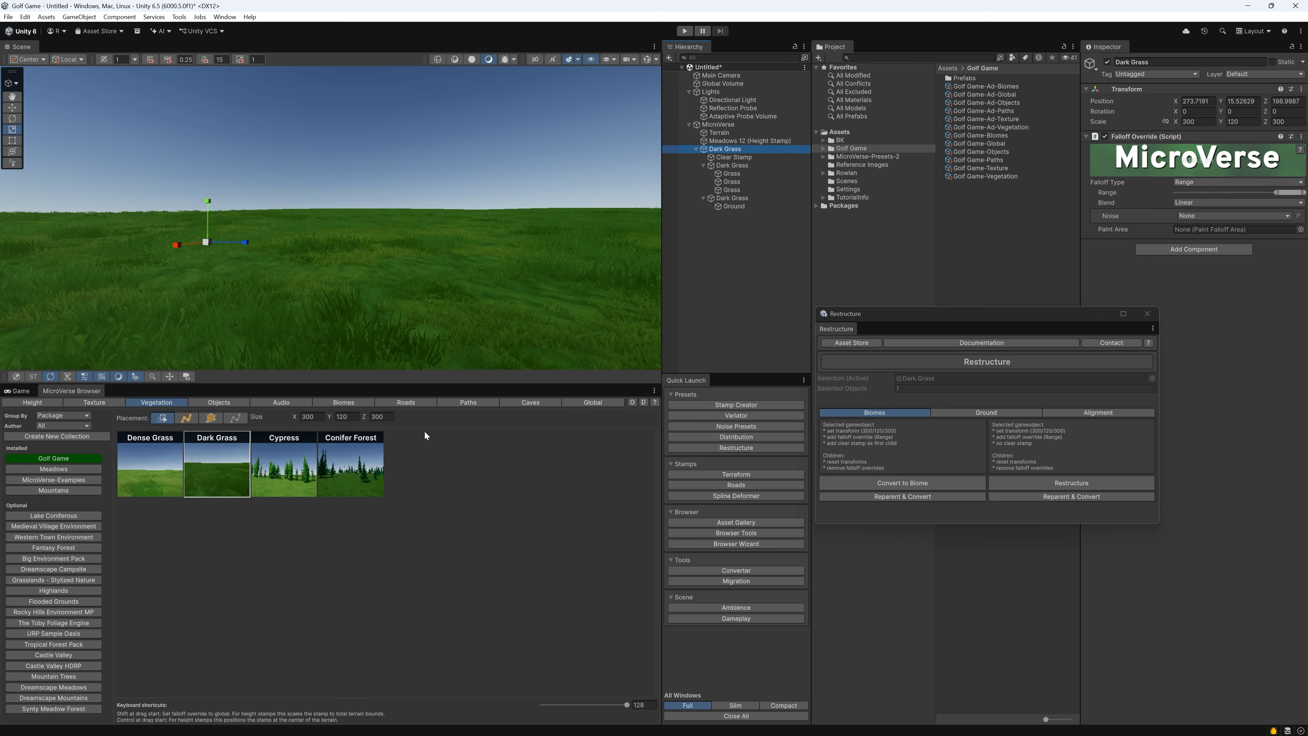
# Add the Dark Grass biome to the Golf Game biomes collection and update its thumbnail from the scene view
pyautogui.click(330, 400)
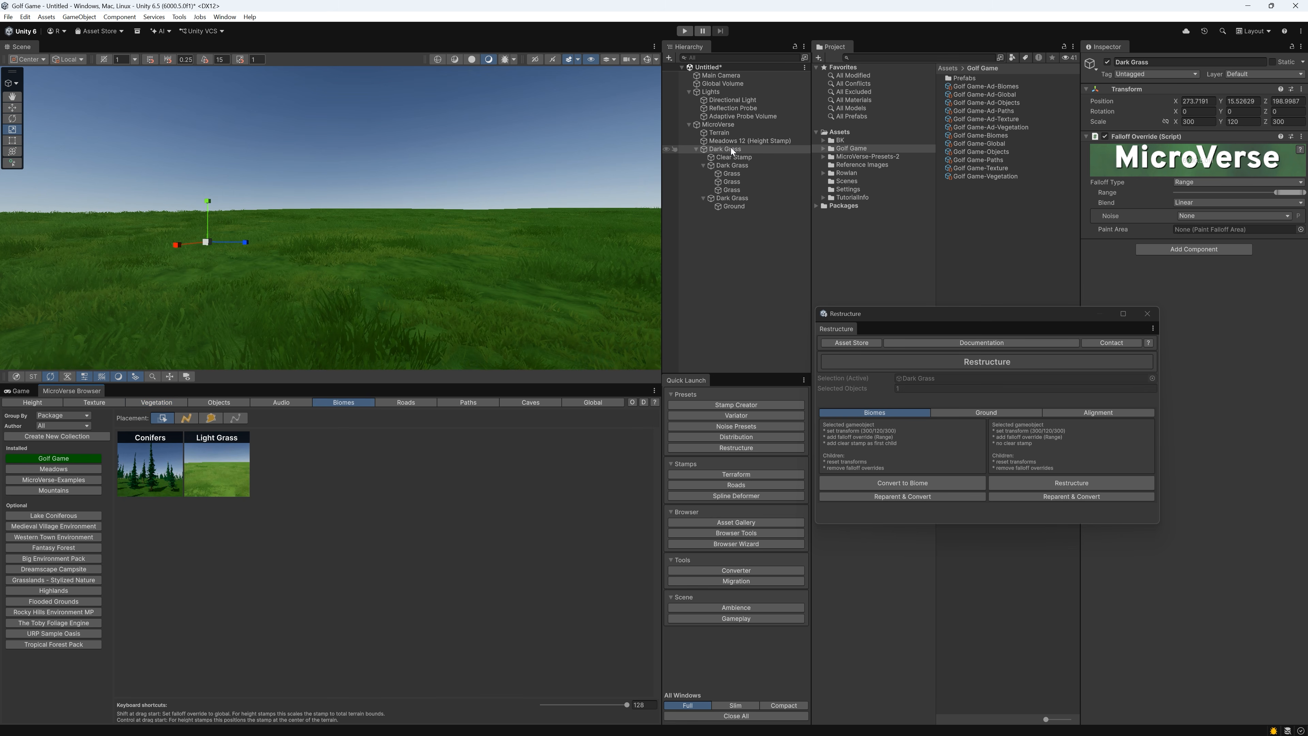
pyautogui.moveTo(730, 148); pyautogui.dragTo(269, 482)
pyautogui.rightClick(275, 469)
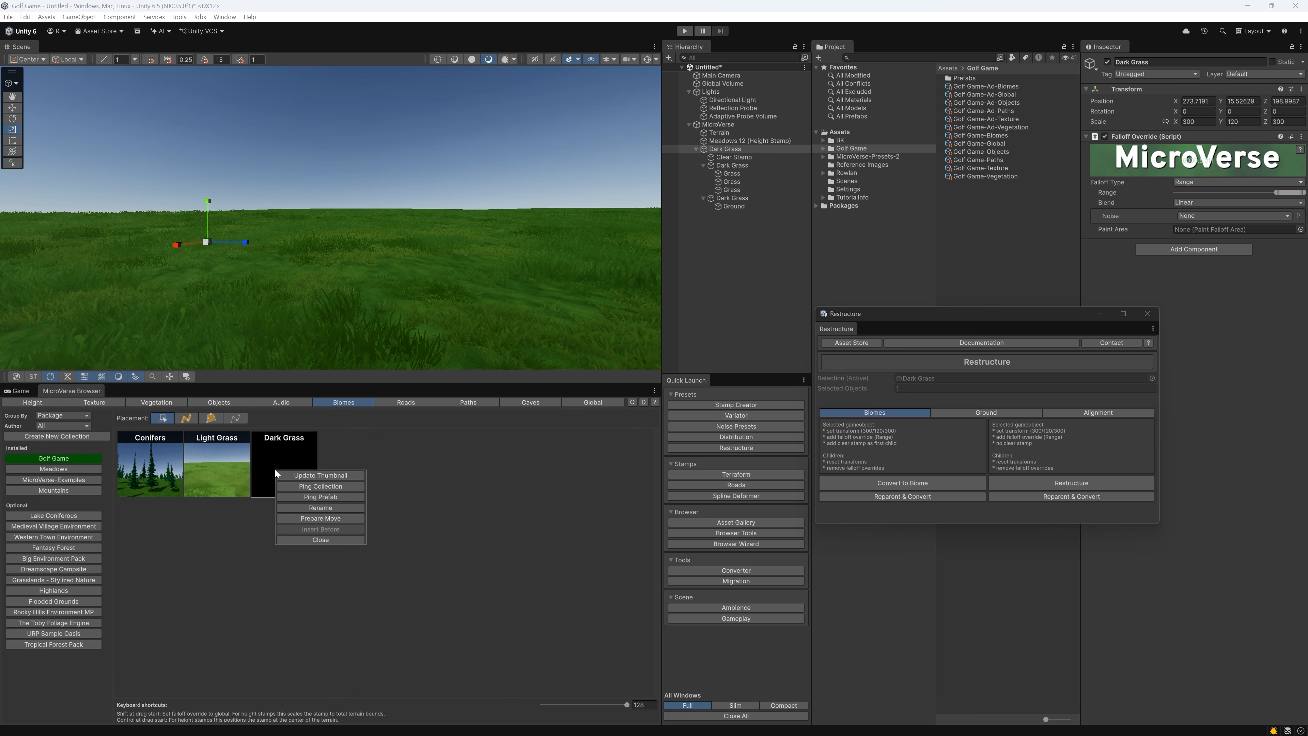
pyautogui.click(298, 474)
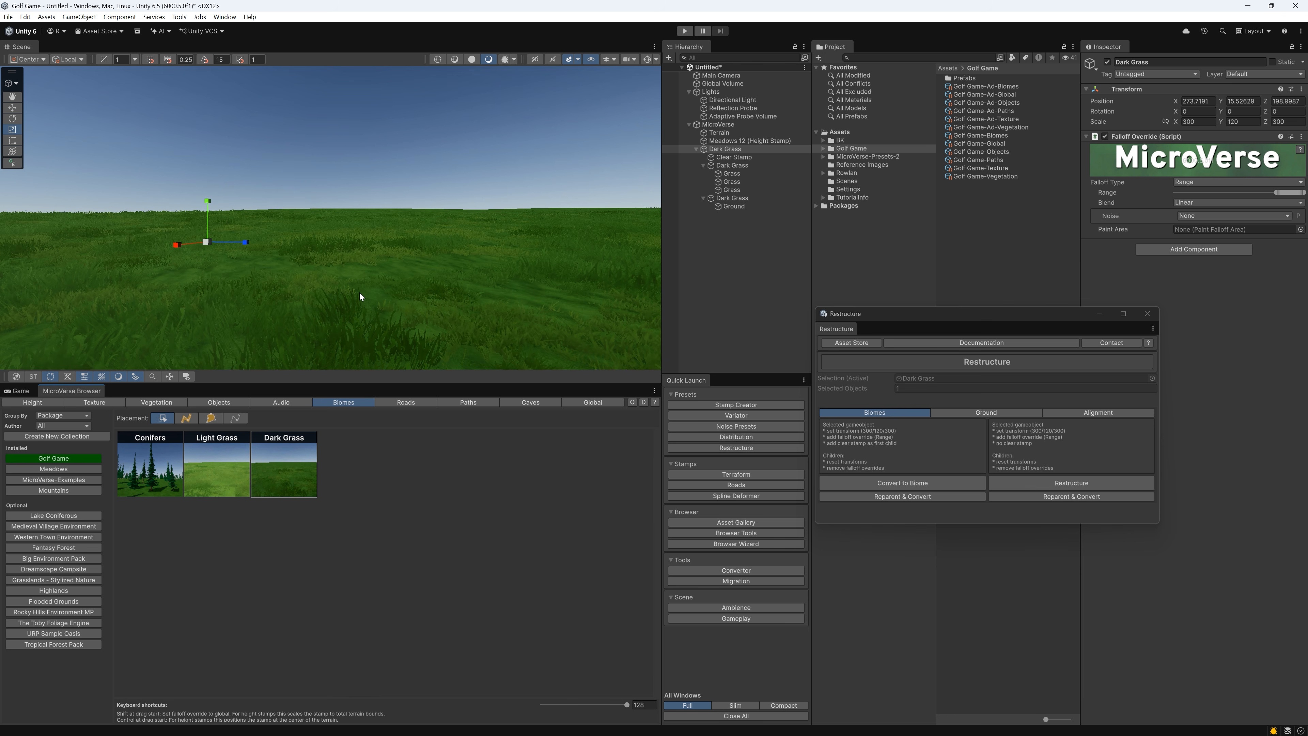
# Place the Sand texture stamp on the terrain and delete the Dark Grass biome from the scene
pyautogui.click(116, 402)
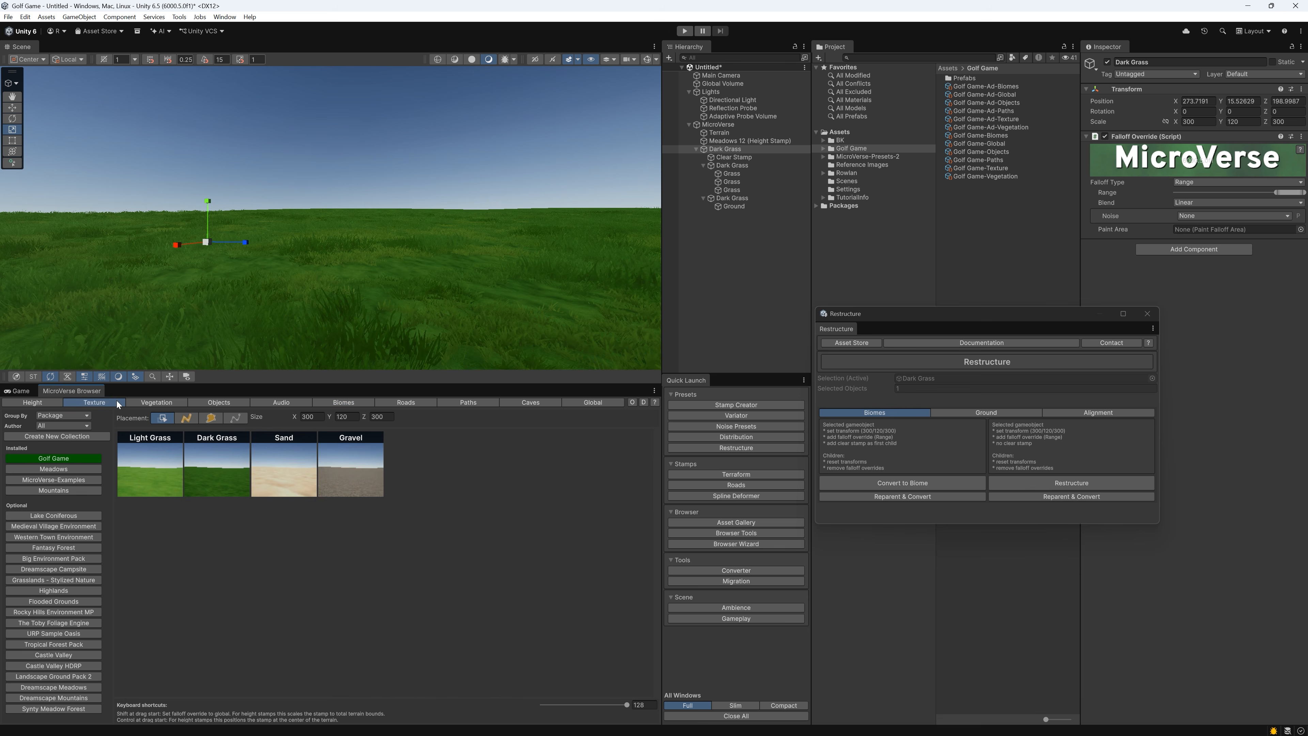
pyautogui.click(287, 483)
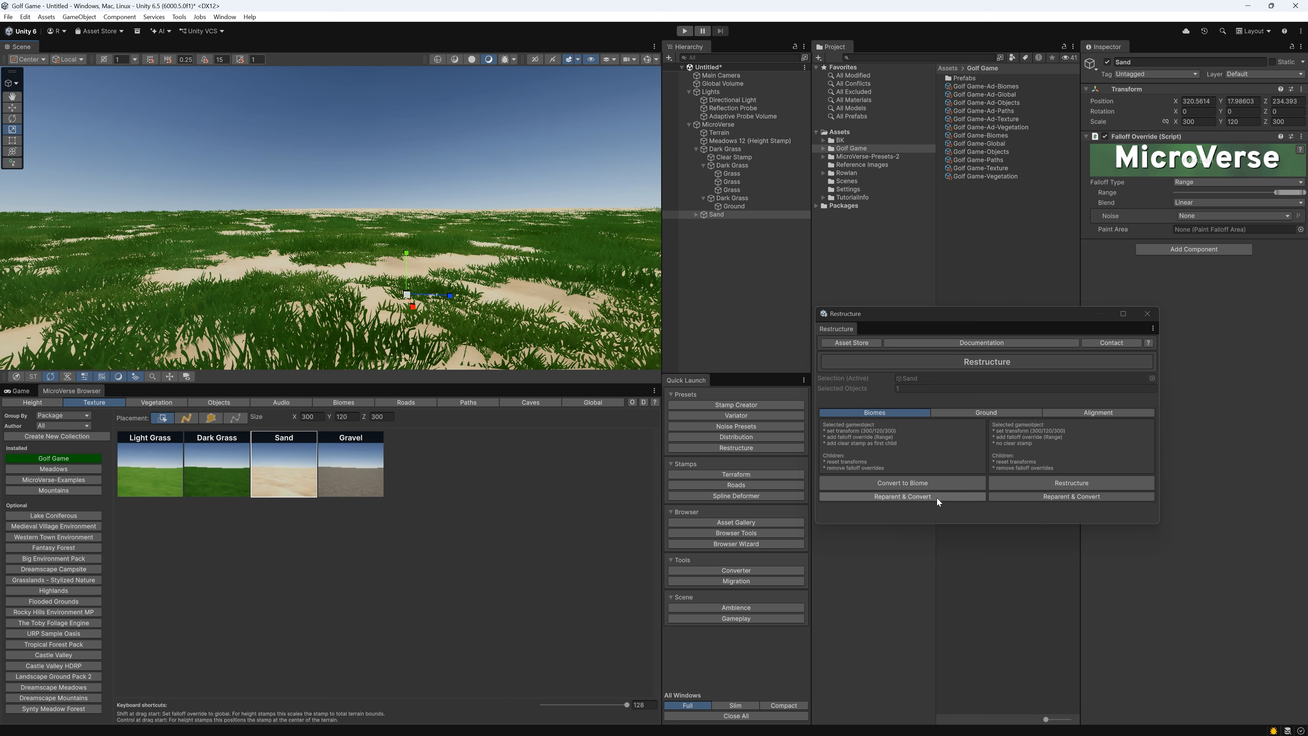
pyautogui.click(725, 148)
pyautogui.rightClick(726, 149)
pyautogui.click(767, 227)
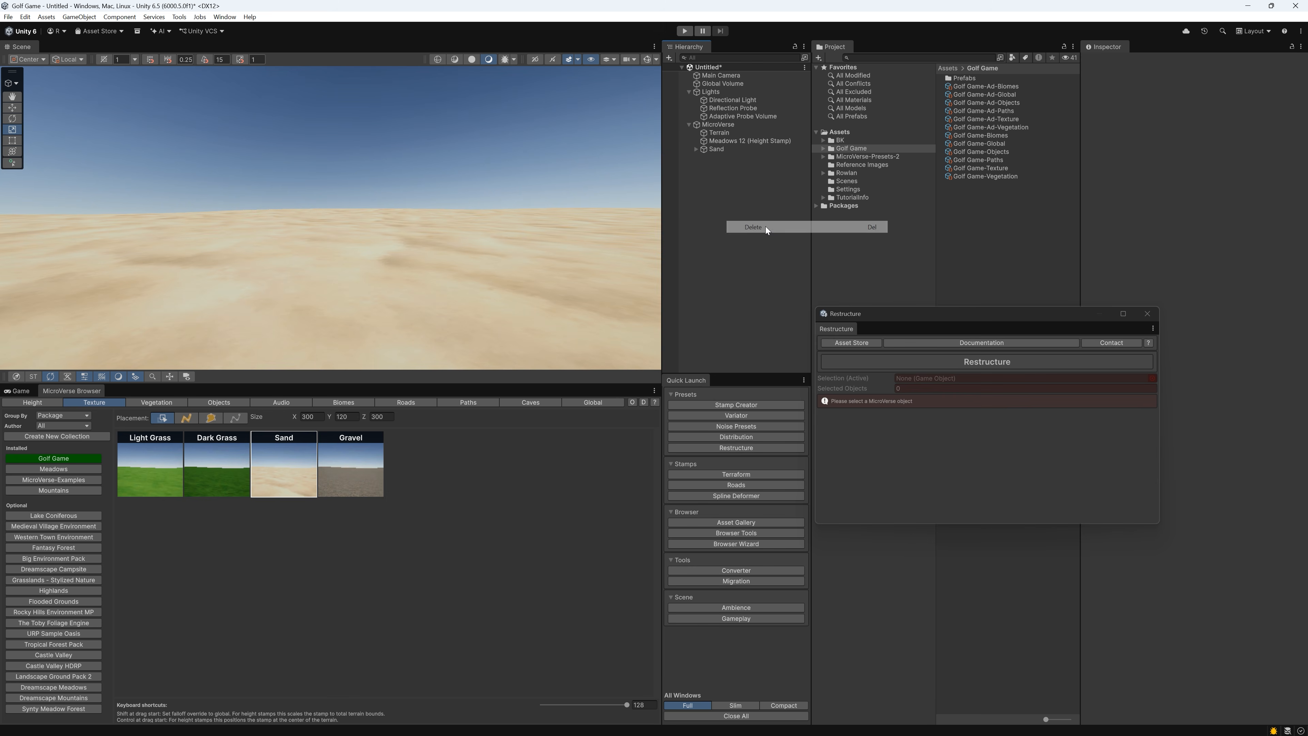
# Reparent and convert the Sand stamp to a biome named Sand Pit
pyautogui.click(731, 150)
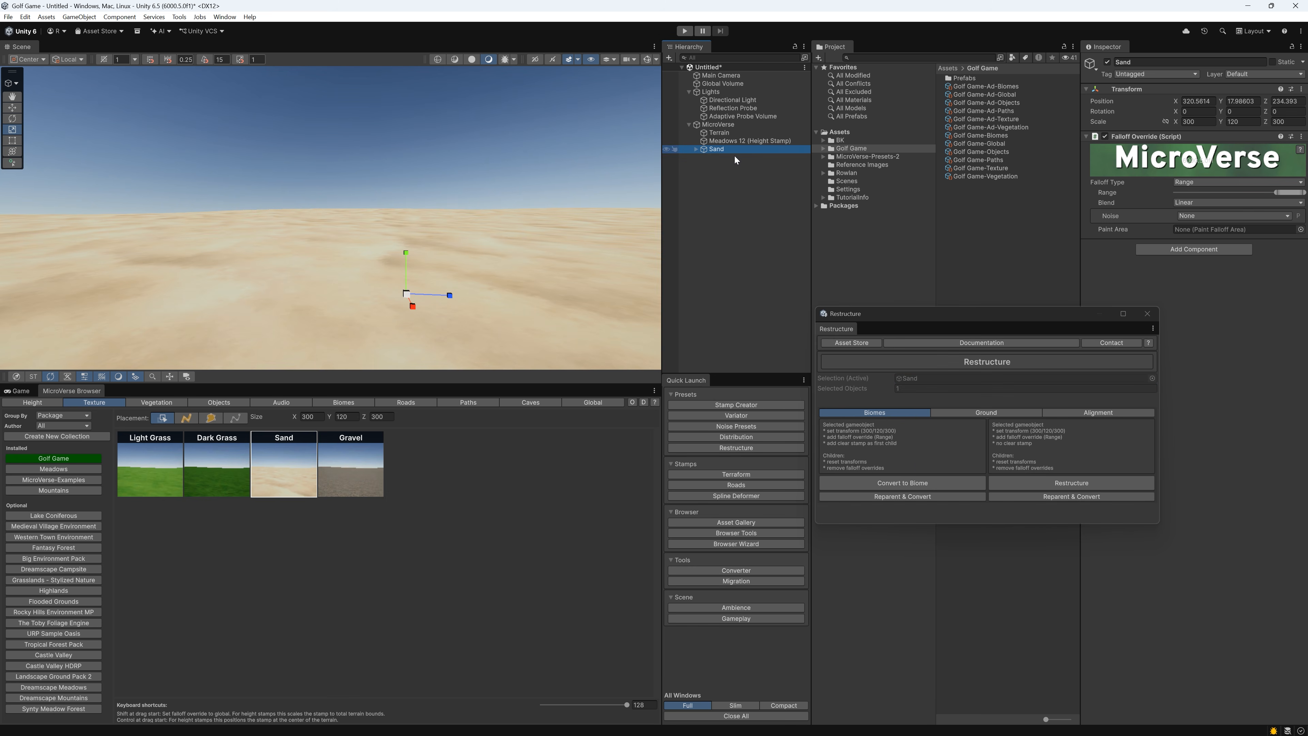
pyautogui.click(905, 497)
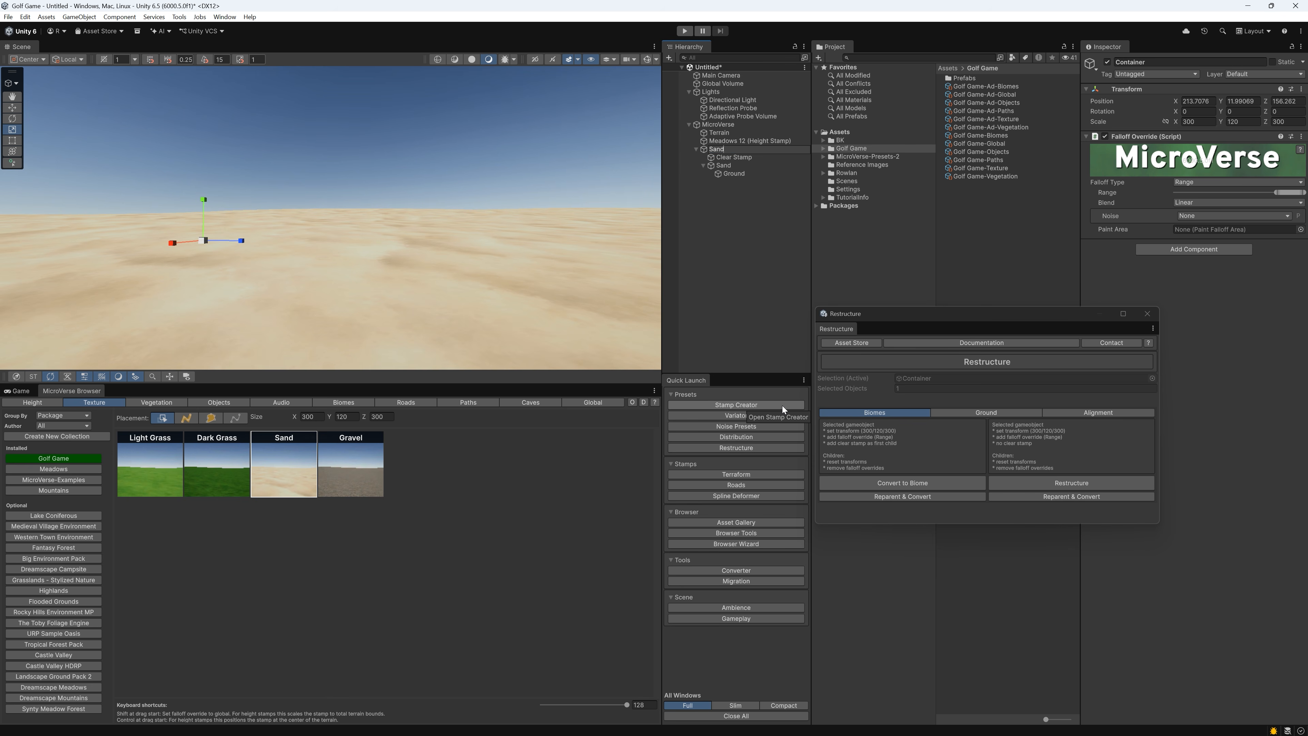
pyautogui.press('Return')
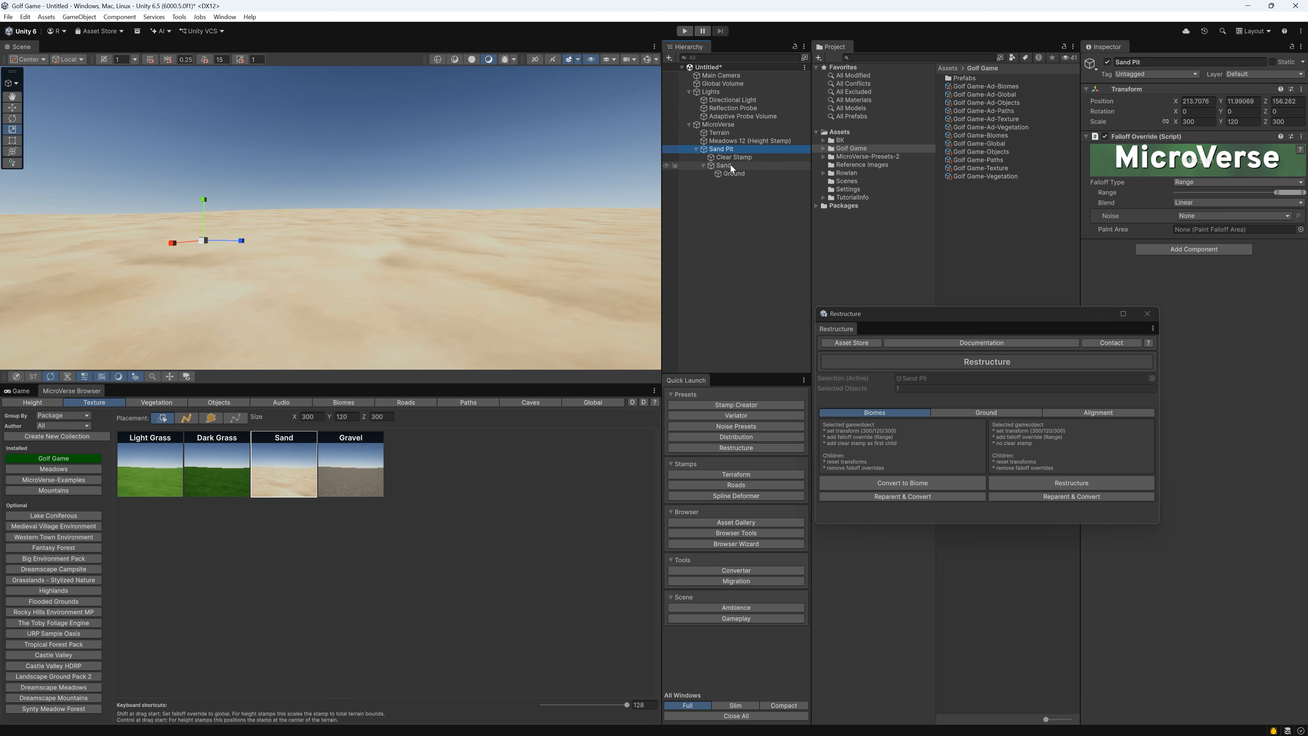
# Add the Sand Pit biome to the Golf Game biomes collection and update its thumbnail from the scene view
pyautogui.click(341, 405)
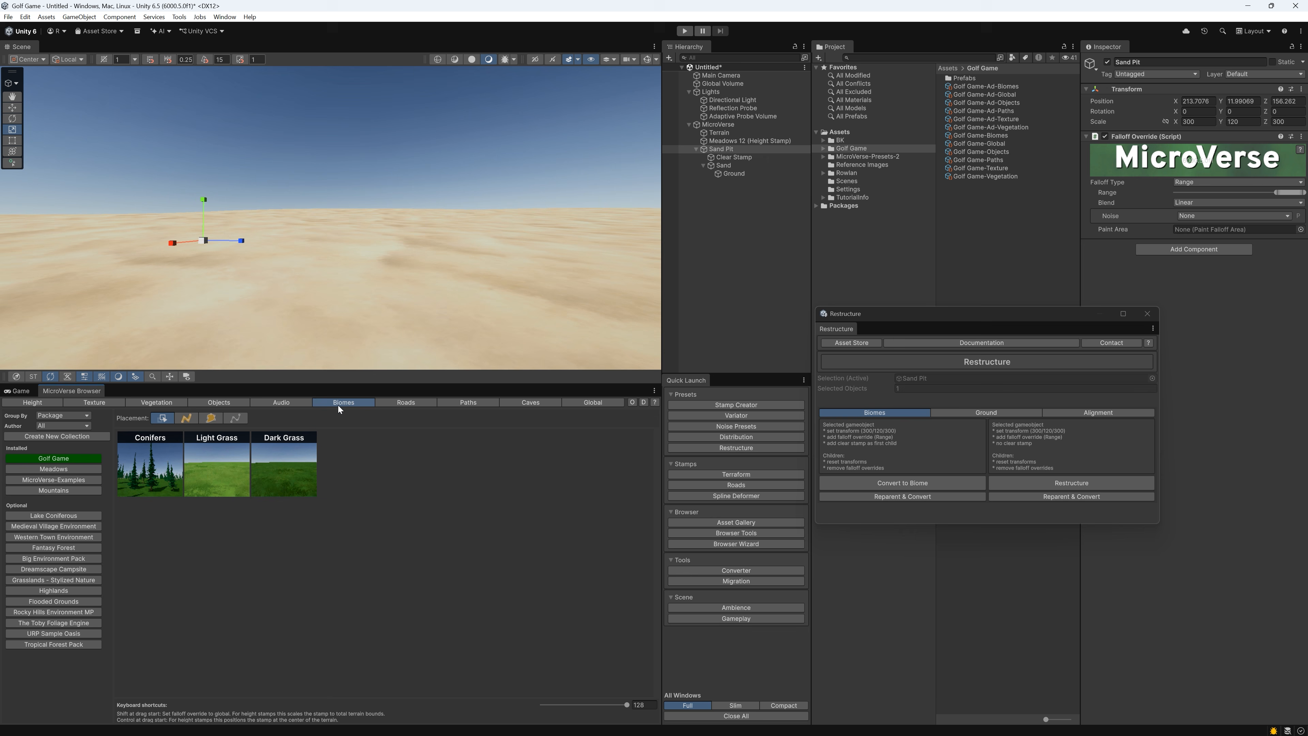
pyautogui.moveTo(719, 151); pyautogui.dragTo(349, 463)
pyautogui.rightClick(348, 463)
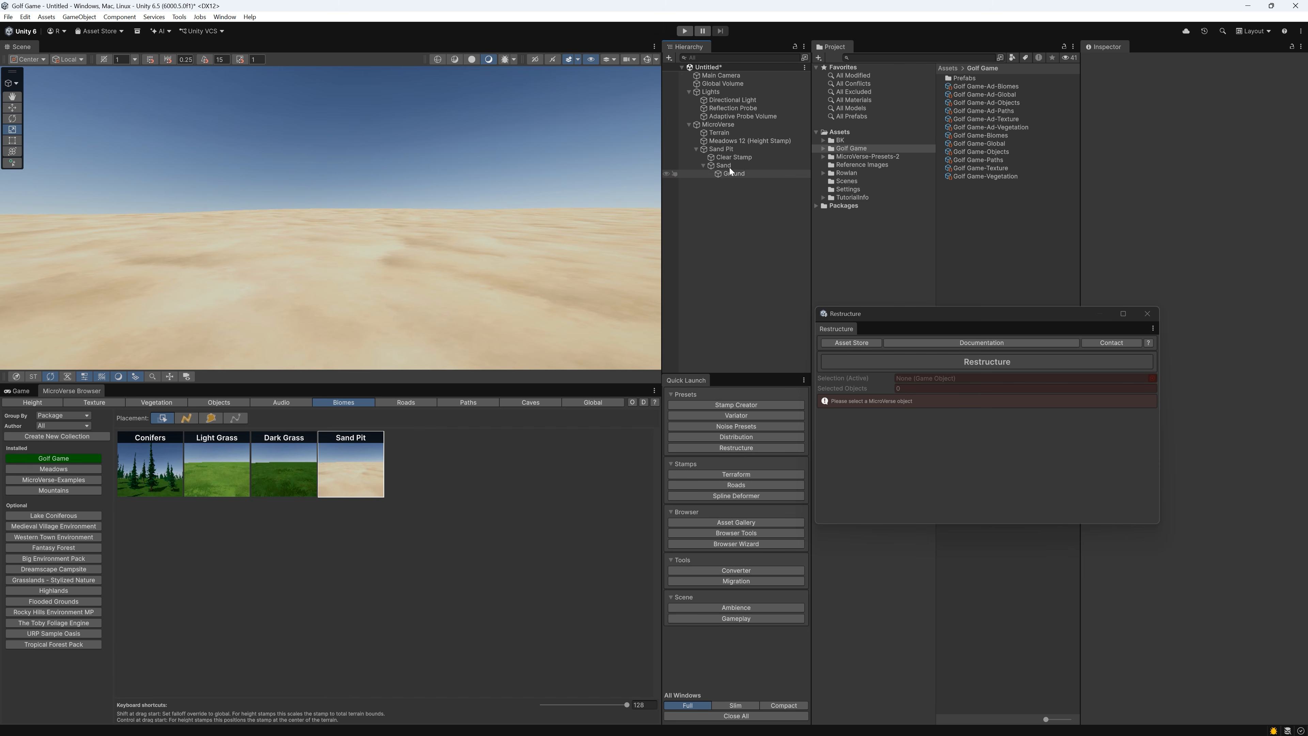
# Delete the Sand Pit biome object from the scene
pyautogui.click(731, 150)
pyautogui.rightClick(731, 150)
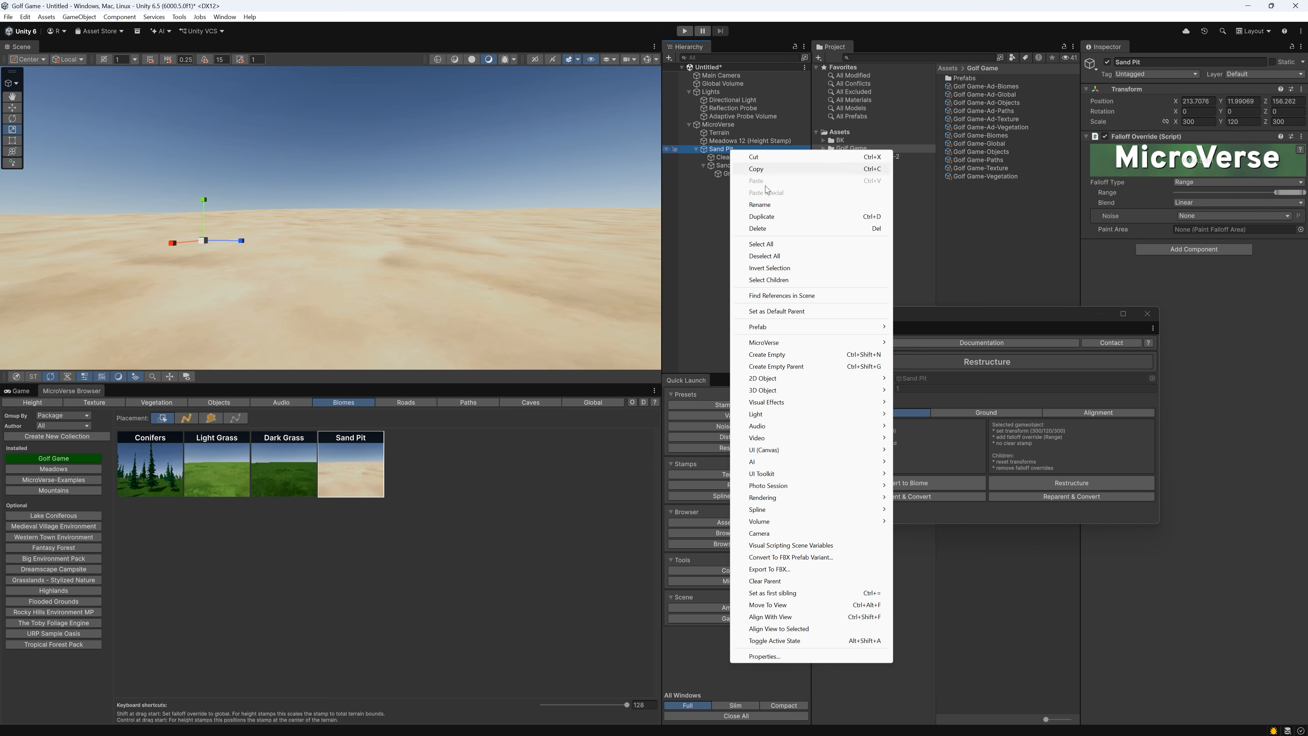
pyautogui.click(770, 230)
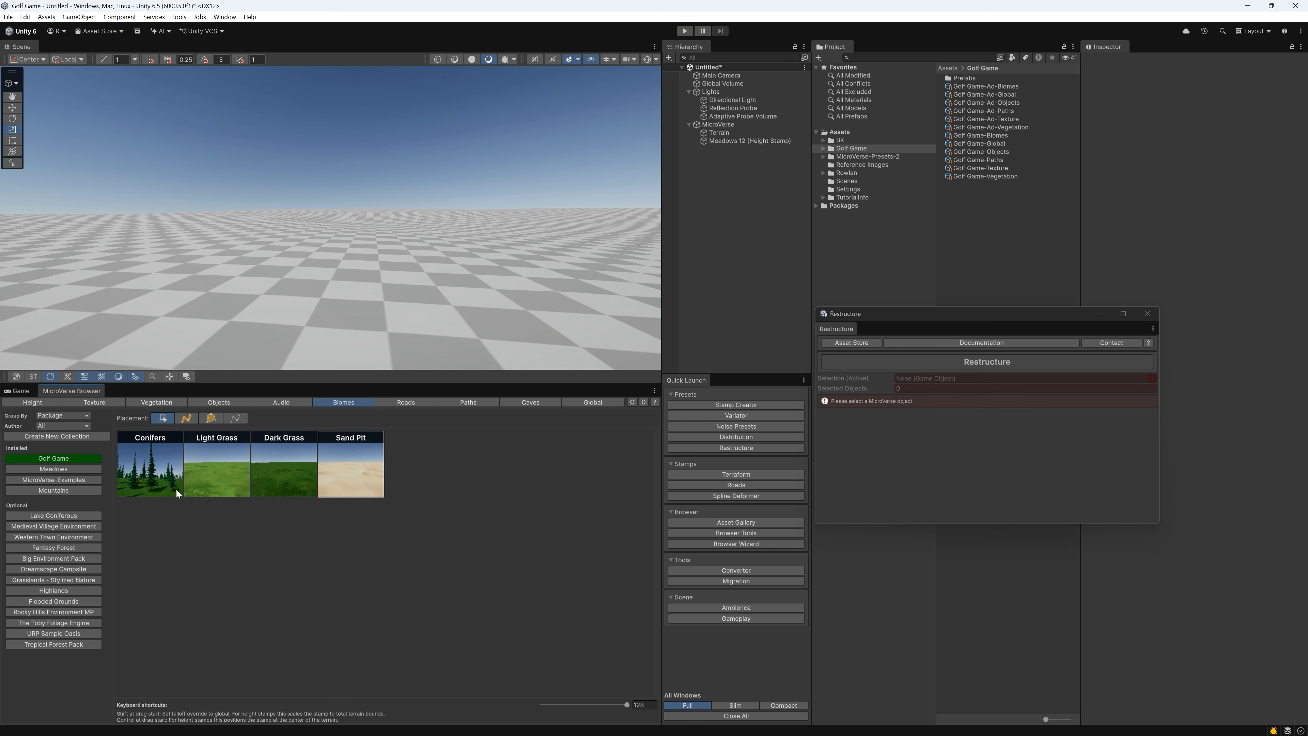
# Place the Conifers biome on the terrain with global falloff so the forest covers the whole landscape
pyautogui.press('s')
pyautogui.moveTo(331, 303); pyautogui.dragTo(489, 399, button='right')
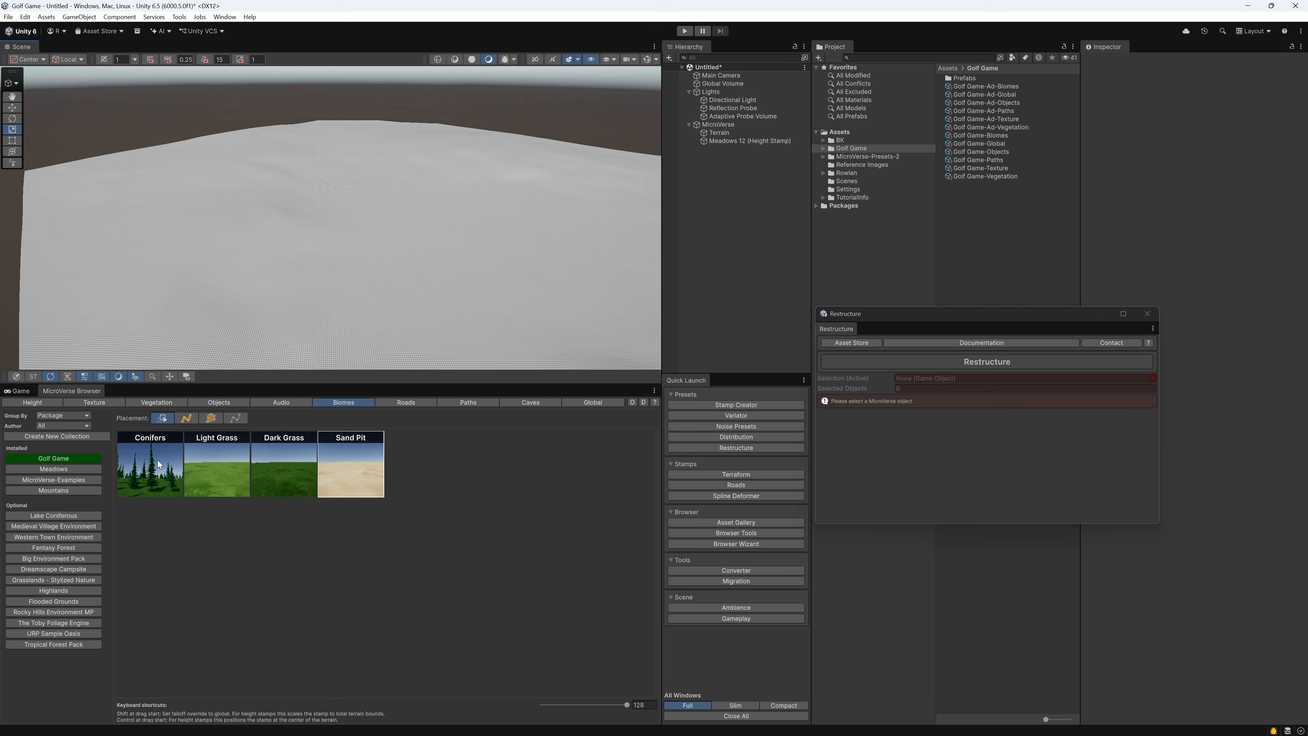
pyautogui.moveTo(159, 465); pyautogui.dragTo(272, 271)
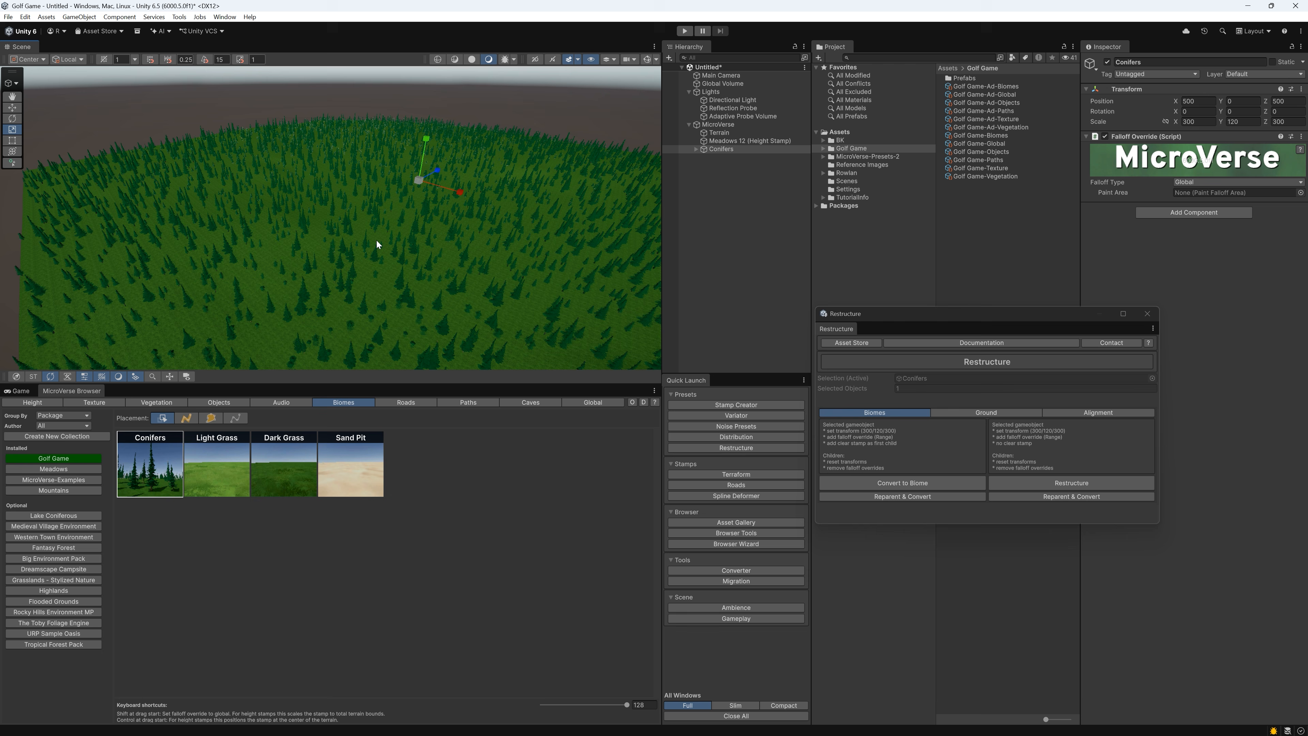
# Paint a large closed Dark Grass spline area as a clearing through the conifer forest
pyautogui.click(211, 418)
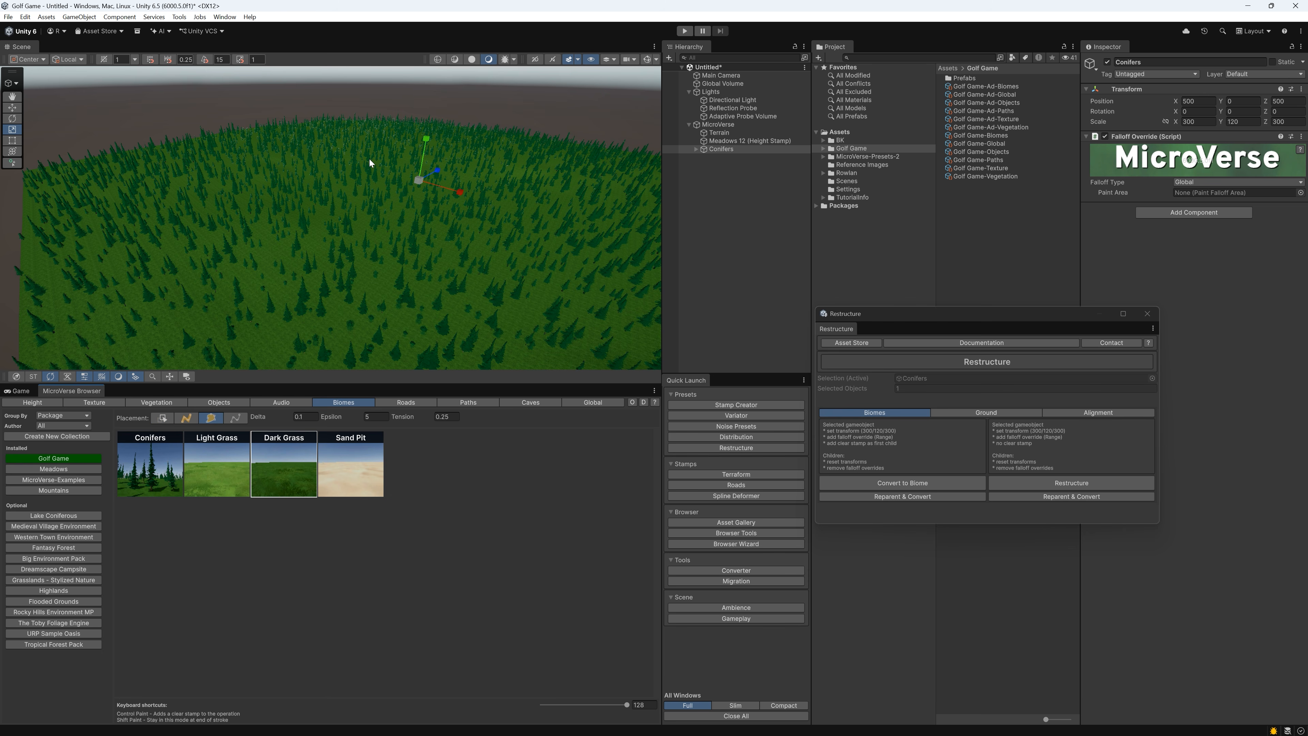
pyautogui.moveTo(369, 159)
pyautogui.mouseDown()
pyautogui.moveTo(230, 140)
pyautogui.moveTo(153, 186)
pyautogui.moveTo(139, 281)
pyautogui.moveTo(235, 242)
pyautogui.moveTo(508, 305)
pyautogui.moveTo(613, 289)
pyautogui.moveTo(646, 206)
pyautogui.moveTo(538, 209)
pyautogui.mouseUp()
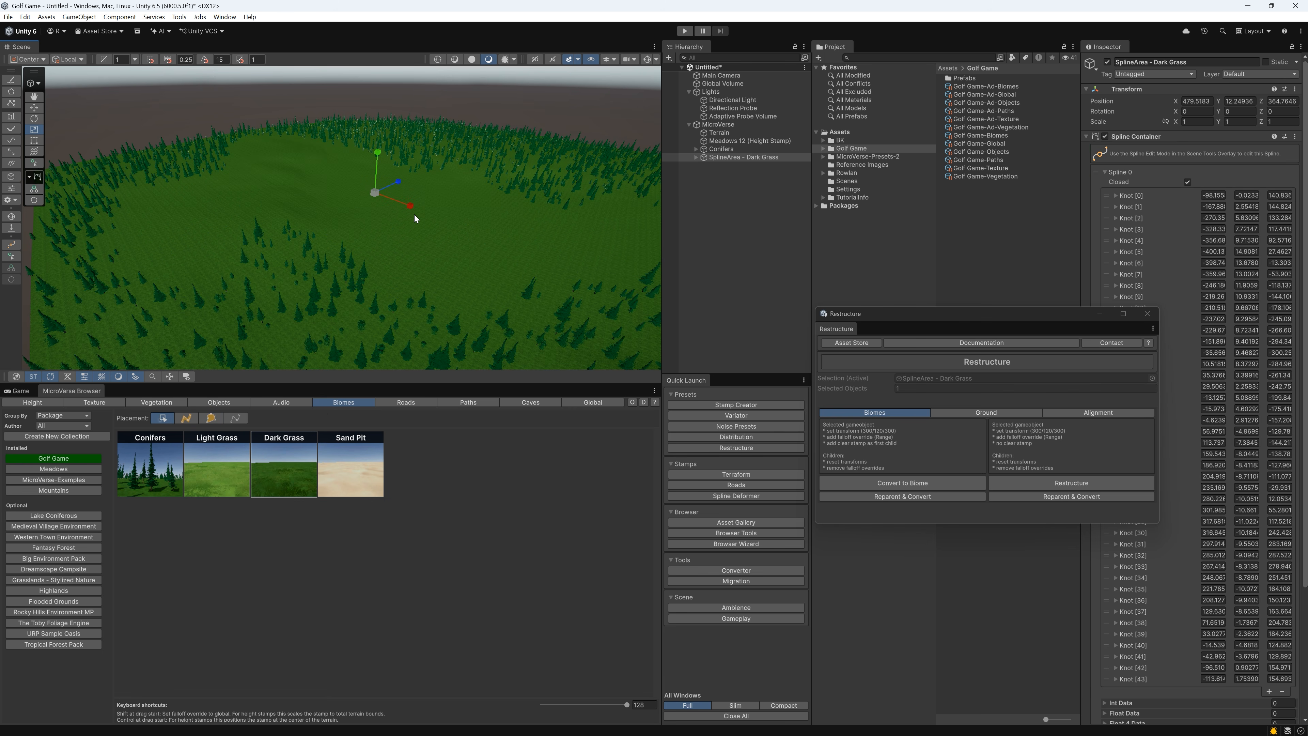
# Paint a smaller curved Light Grass spline area as a fairway inside the Dark Grass clearing
pyautogui.moveTo(414, 215)
pyautogui.mouseDown(button='right')
pyautogui.moveTo(420, 227)
pyautogui.moveTo(404, 230)
pyautogui.mouseUp(button='right')
pyautogui.press('d')
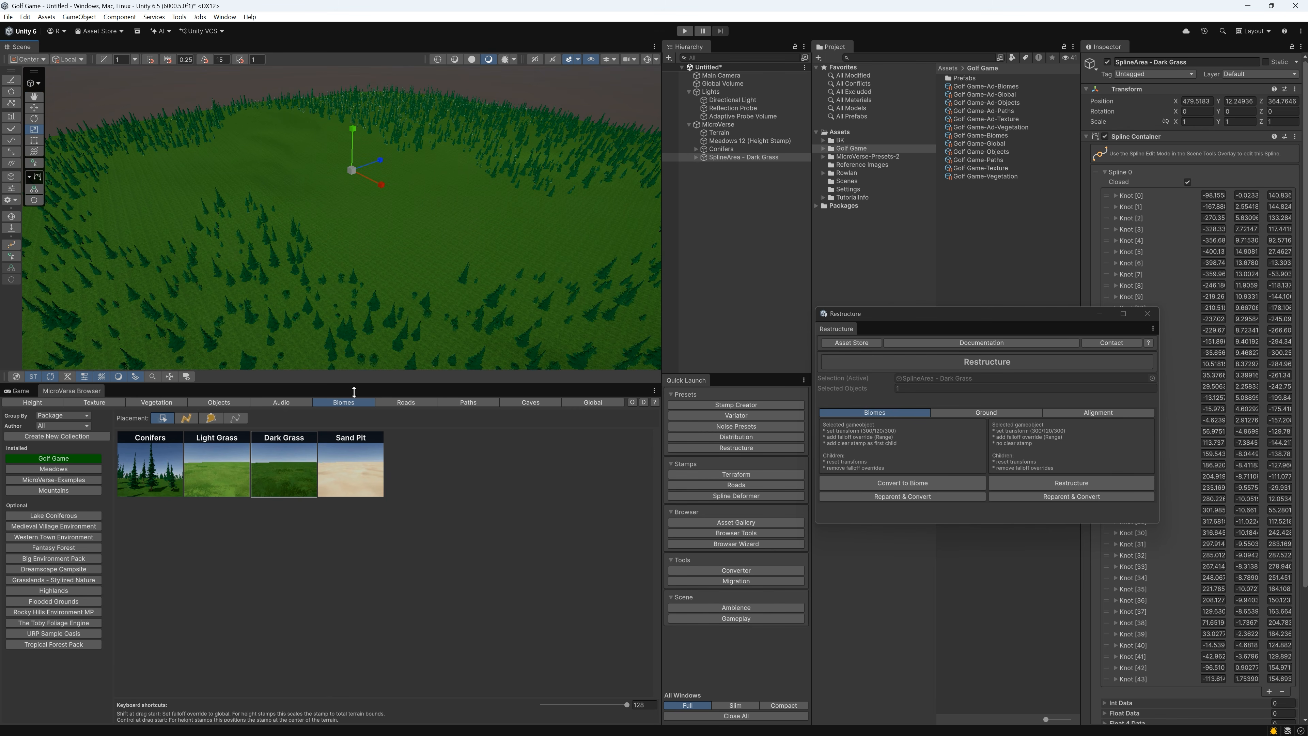
pyautogui.click(224, 476)
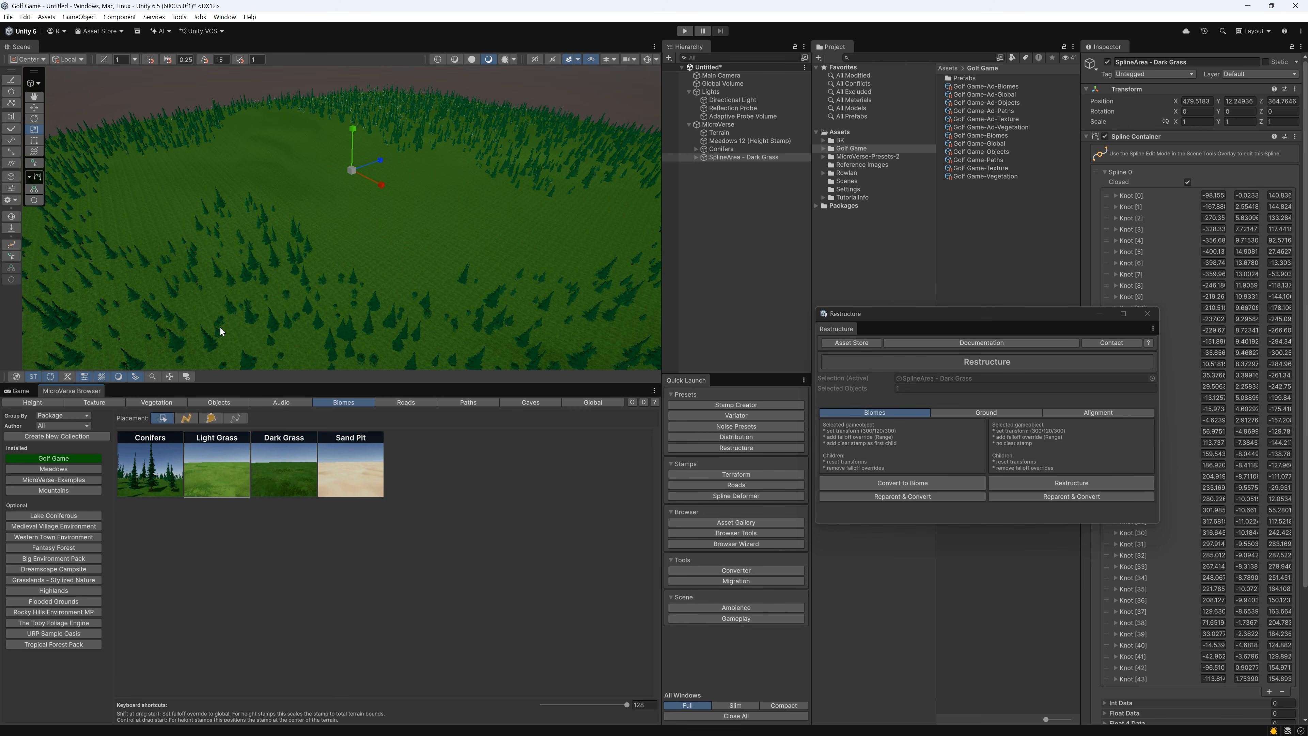
pyautogui.click(211, 418)
pyautogui.moveTo(286, 122); pyautogui.dragTo(256, 118)
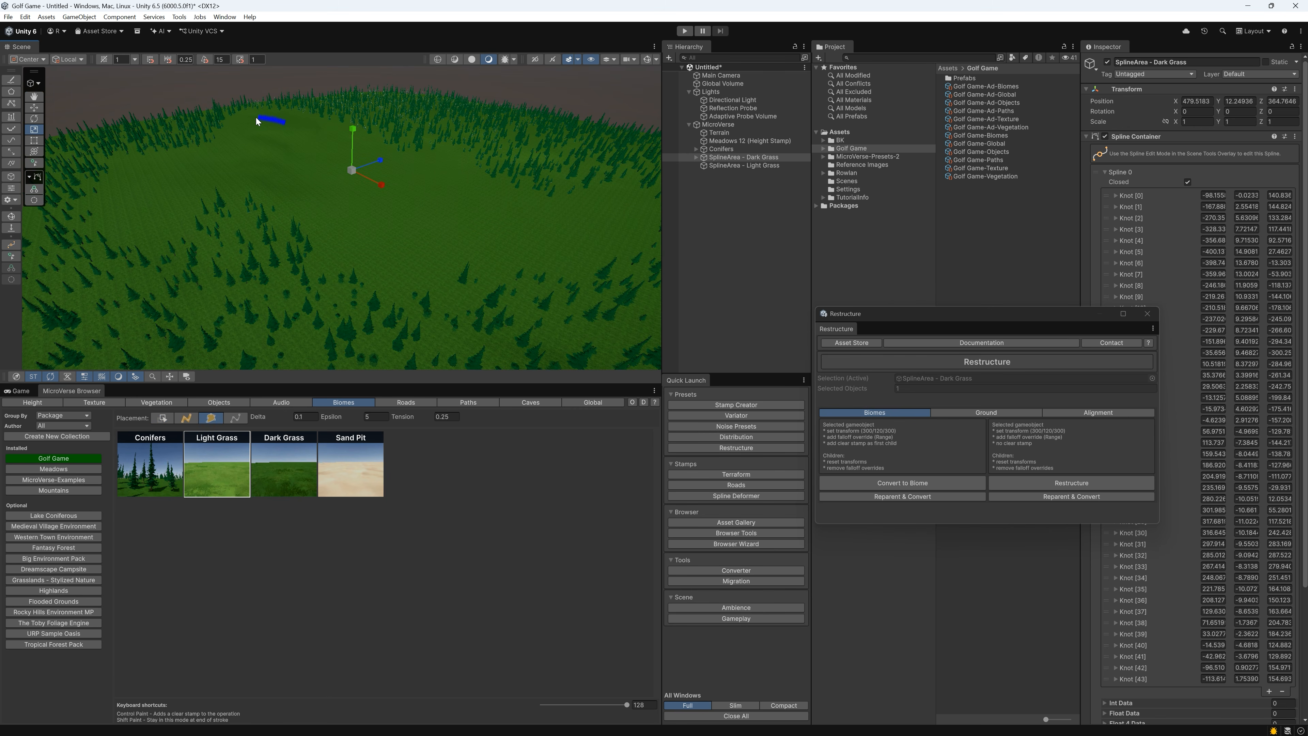
pyautogui.moveTo(198, 167)
pyautogui.mouseDown()
pyautogui.moveTo(124, 176)
pyautogui.moveTo(118, 233)
pyautogui.moveTo(176, 209)
pyautogui.moveTo(432, 260)
pyautogui.moveTo(555, 260)
pyautogui.moveTo(614, 242)
pyautogui.moveTo(618, 204)
pyautogui.moveTo(500, 198)
pyautogui.moveTo(361, 157)
pyautogui.mouseUp()
pyautogui.moveTo(299, 129); pyautogui.dragTo(298, 128)
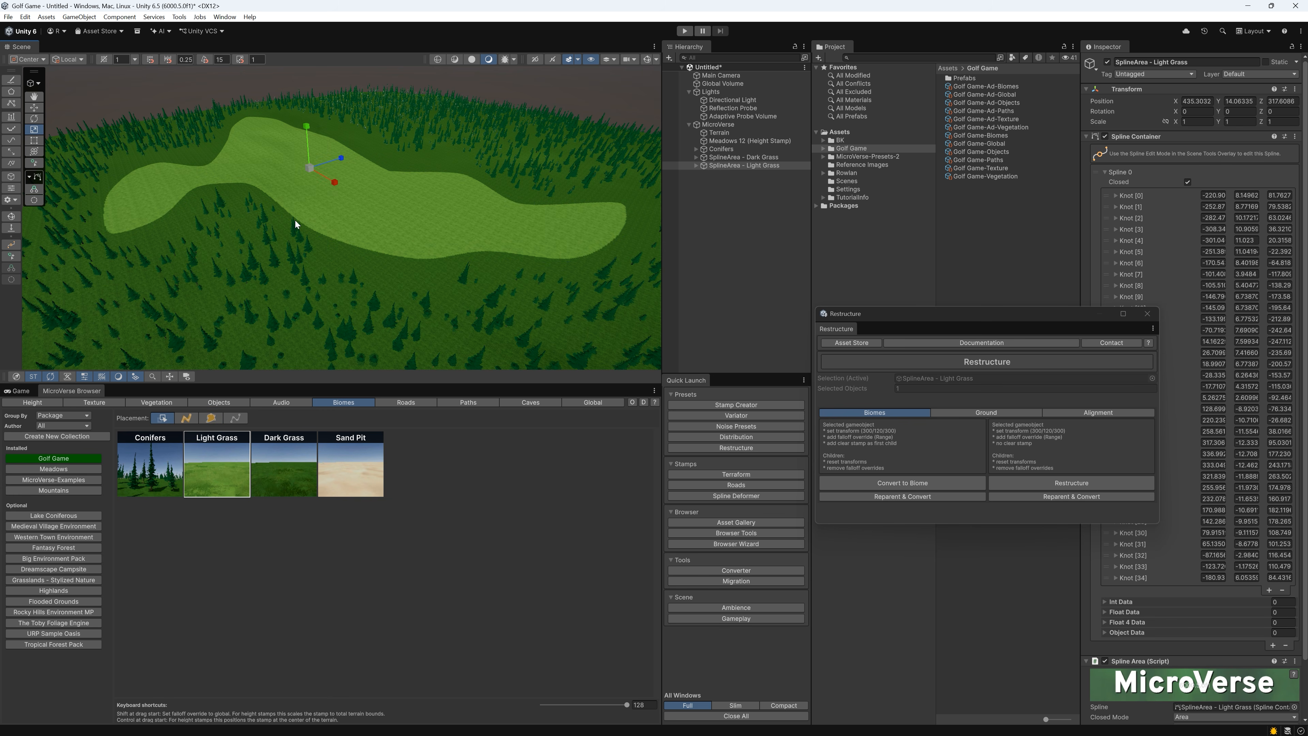
# Set the falloff of the Light Grass biome inside its spline area to 6.03 to soften the fairway edge
pyautogui.moveTo(295, 220); pyautogui.dragTo(341, 237, button='right')
pyautogui.scroll(-3, 368, 242)
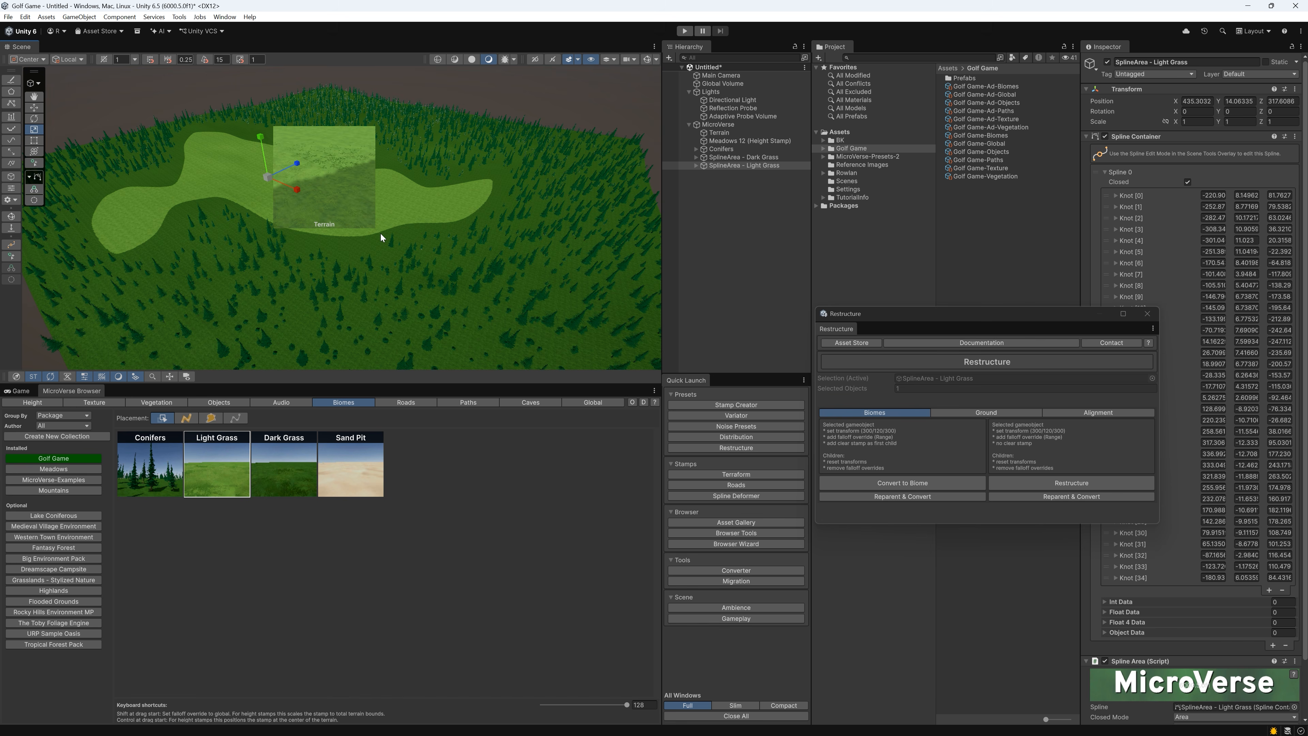
pyautogui.scroll(5, 381, 233)
pyautogui.moveTo(380, 233); pyautogui.dragTo(327, 270, button='right')
pyautogui.press('q')
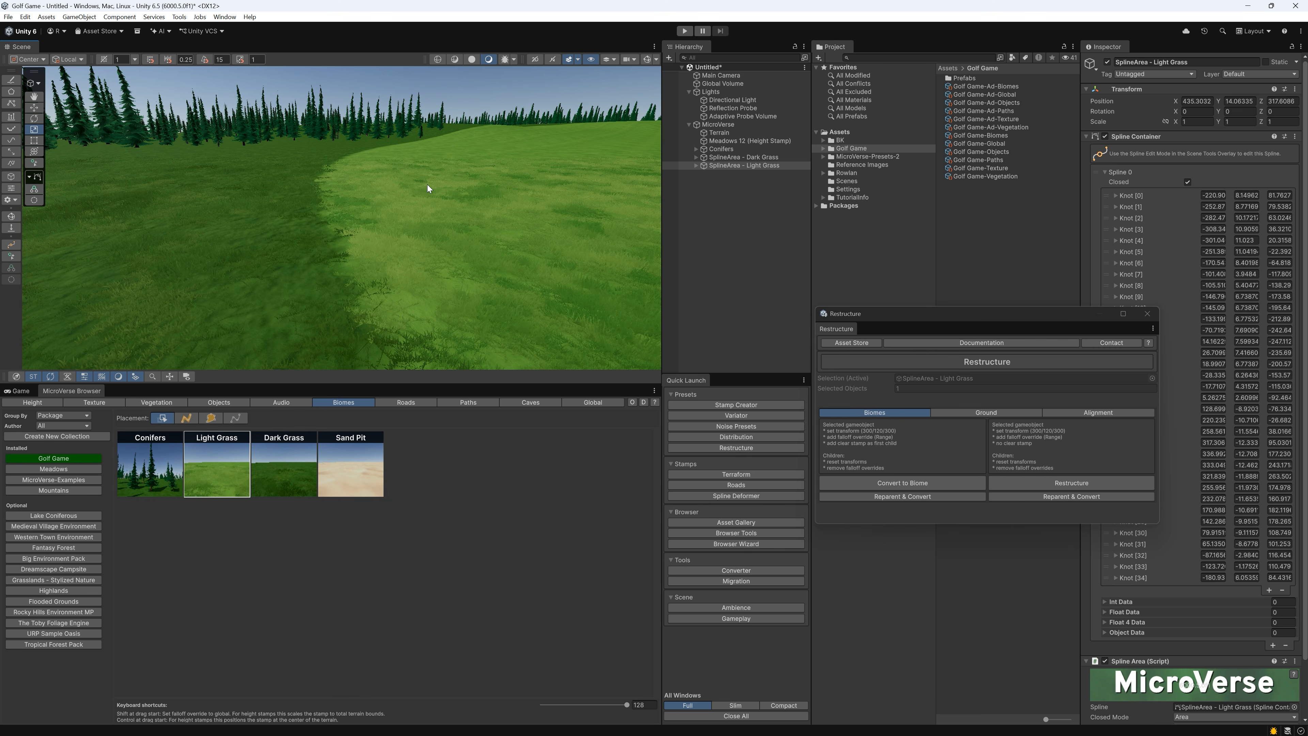
pyautogui.click(696, 166)
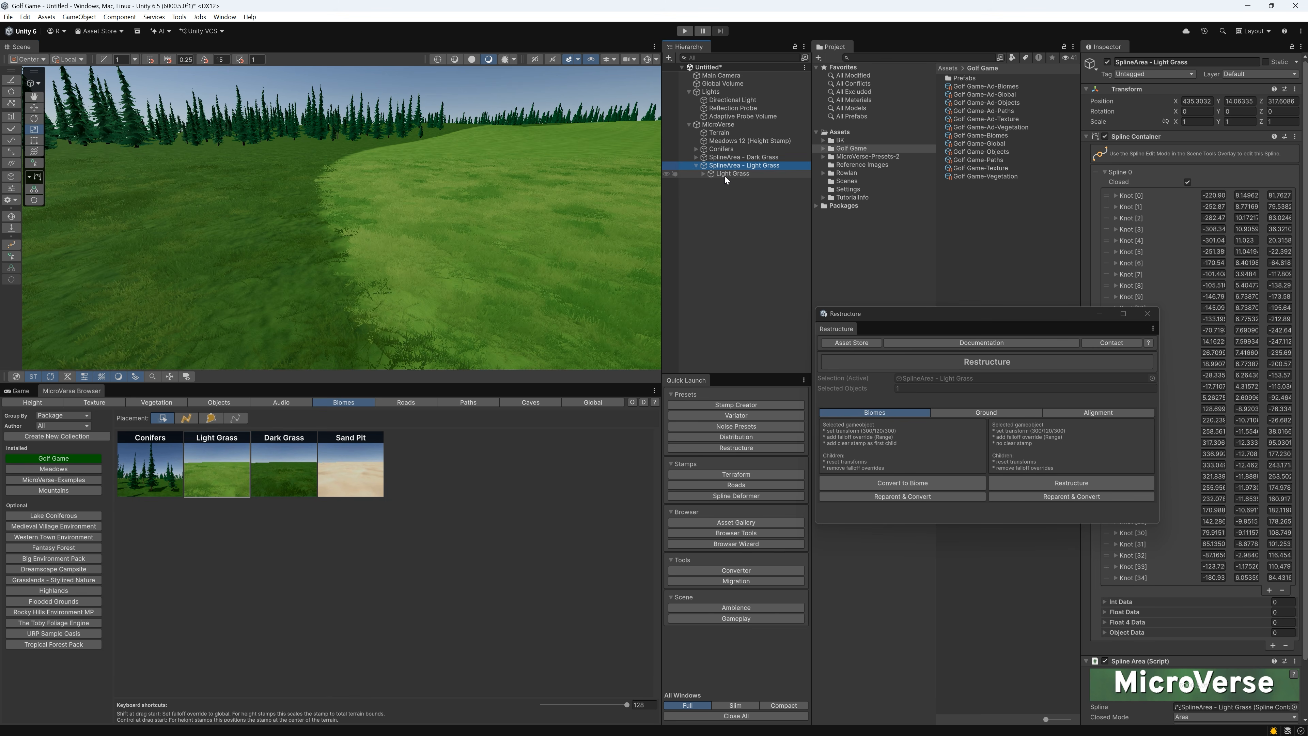
pyautogui.click(725, 175)
pyautogui.moveTo(1108, 204); pyautogui.dragTo(1165, 208)
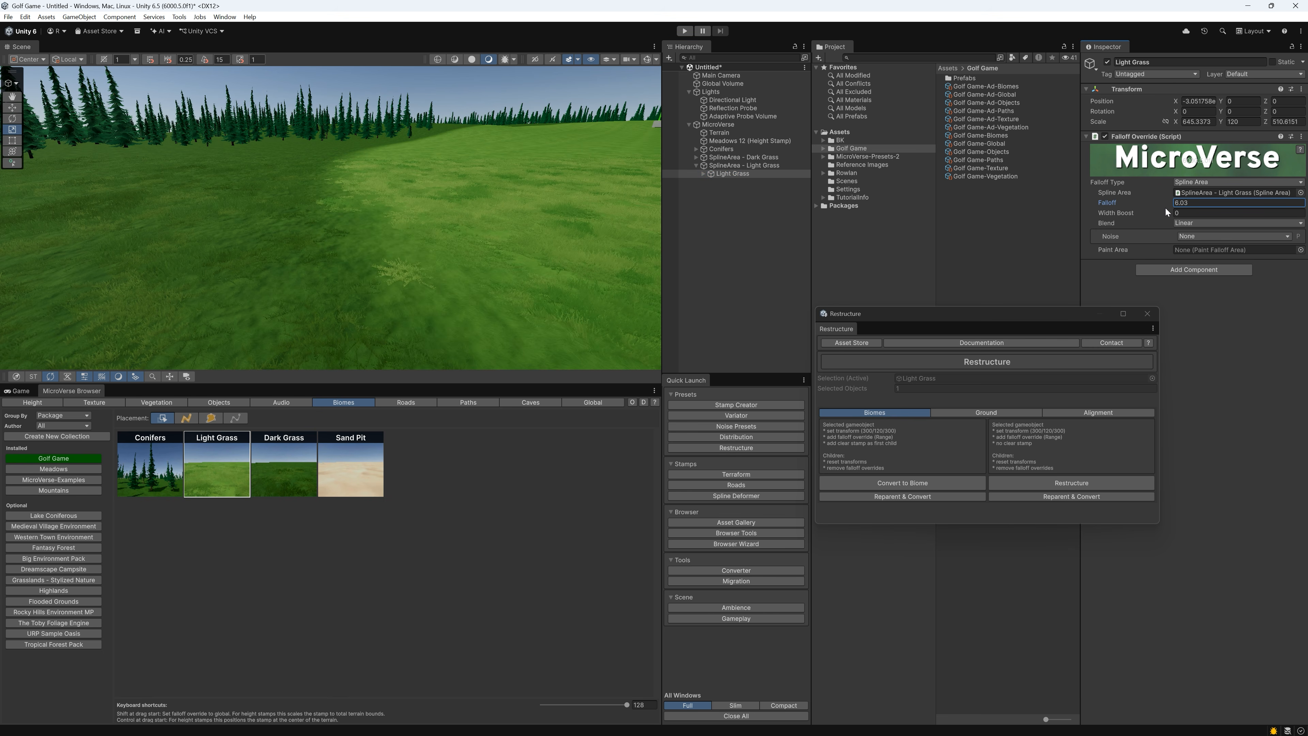
# Paint a closed Sand Pit spline area on the light grass fairway
pyautogui.click(739, 260)
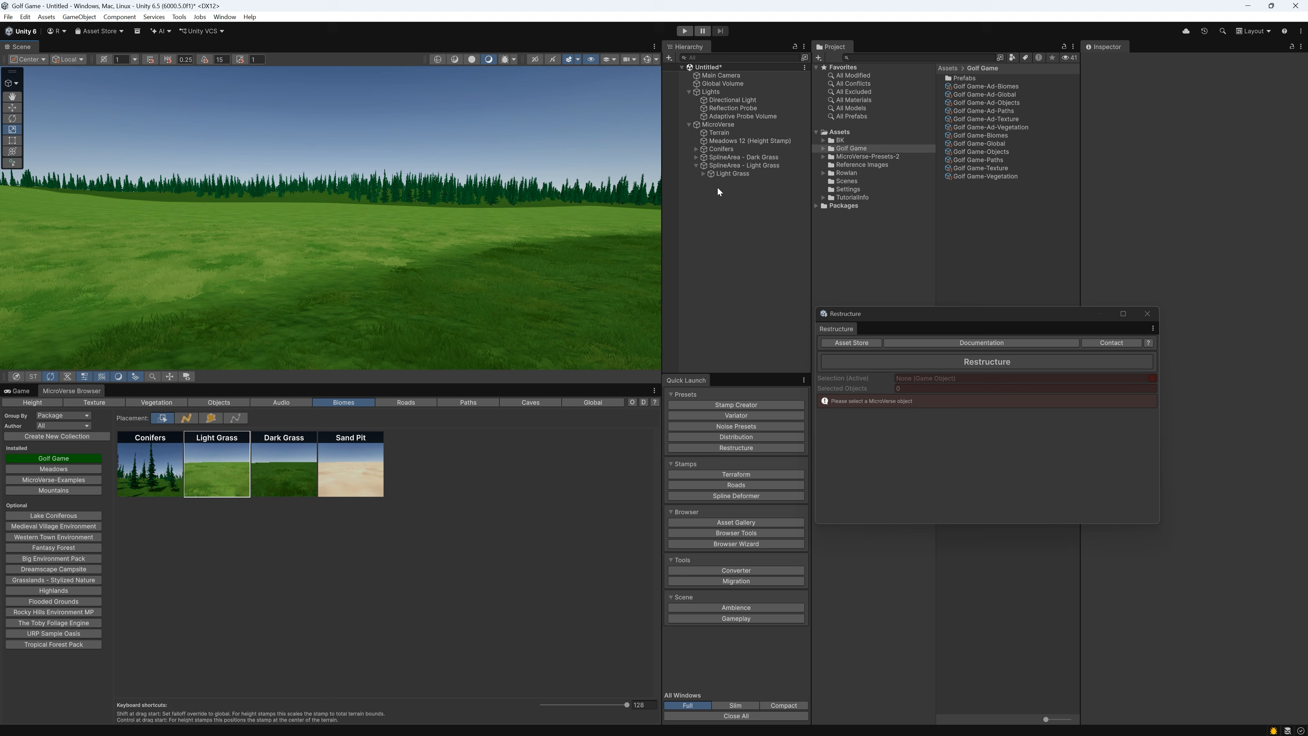
pyautogui.press('w')
pyautogui.moveTo(299, 191)
pyautogui.mouseDown(button='right')
pyautogui.moveTo(264, 190)
pyautogui.moveTo(518, 206)
pyautogui.moveTo(269, 201)
pyautogui.moveTo(394, 207)
pyautogui.moveTo(295, 196)
pyautogui.mouseUp(button='right')
pyautogui.press('w')
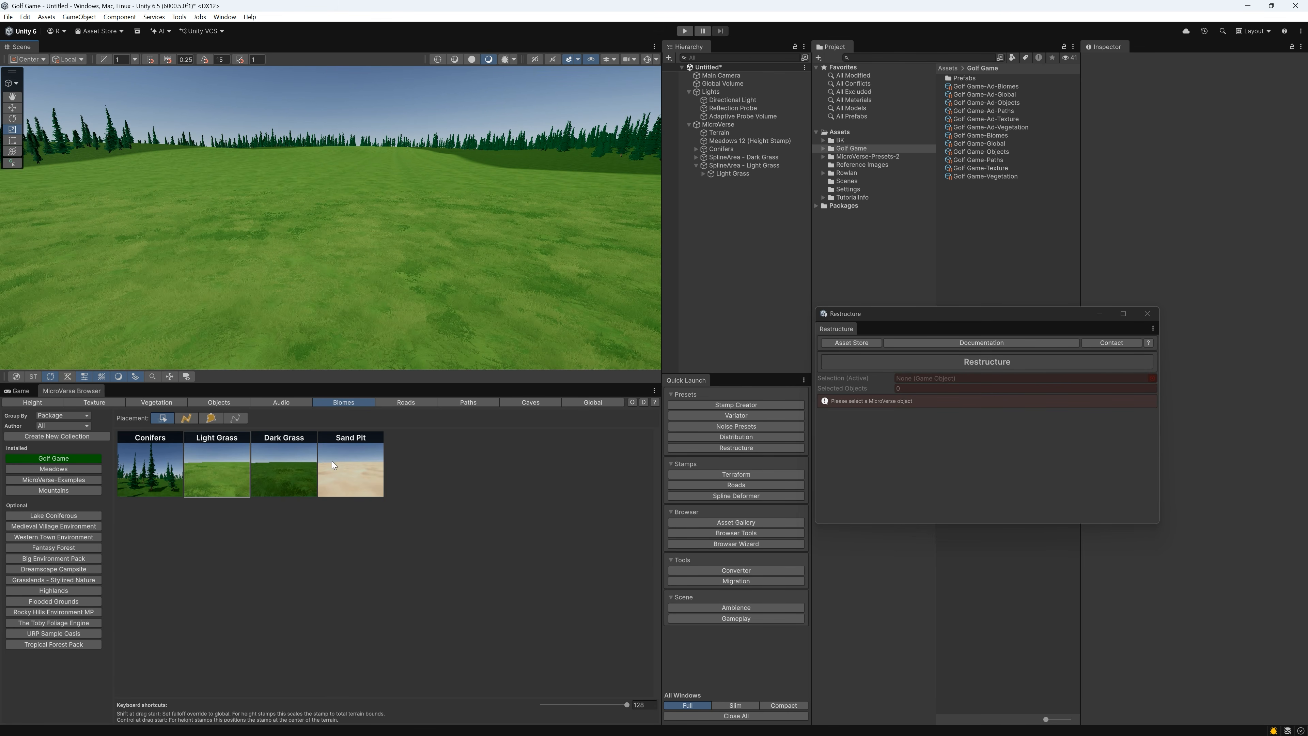
pyautogui.click(354, 463)
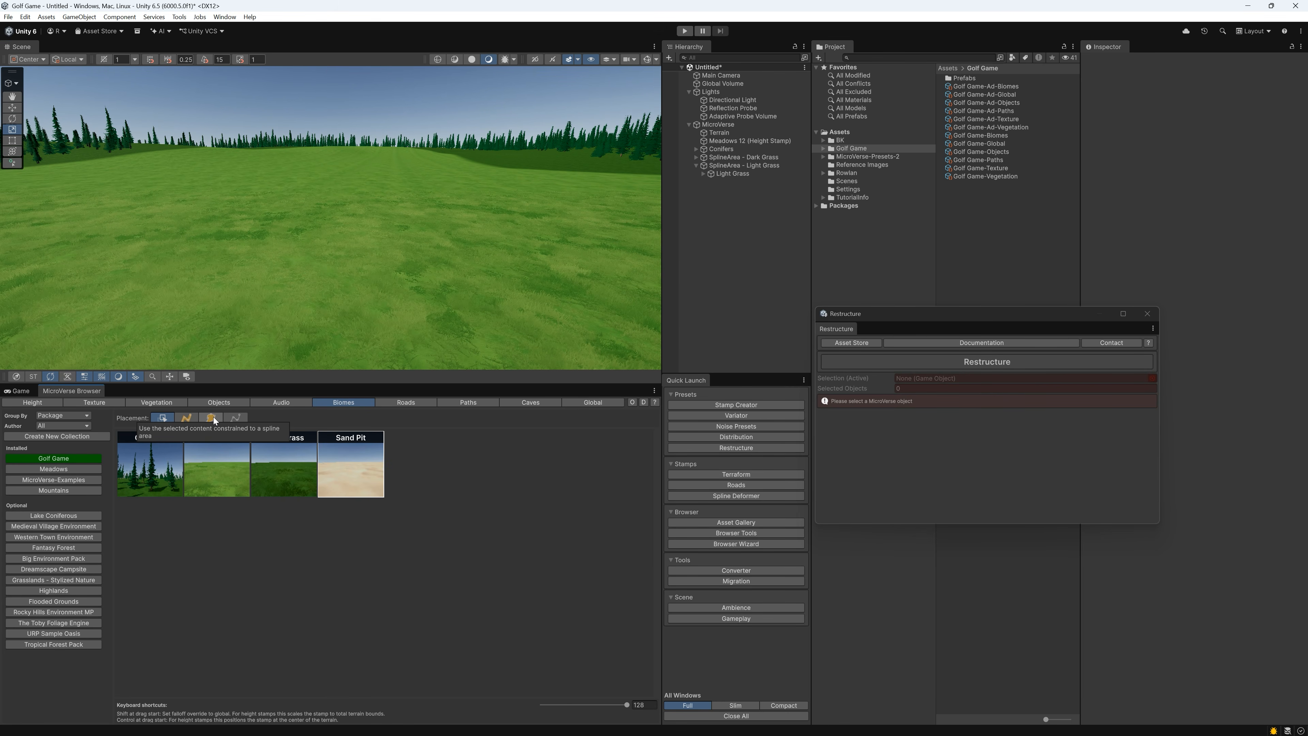
pyautogui.moveTo(422, 303); pyautogui.dragTo(433, 333, button='right')
pyautogui.moveTo(344, 166)
pyautogui.mouseDown()
pyautogui.moveTo(239, 171)
pyautogui.moveTo(339, 229)
pyautogui.moveTo(547, 240)
pyautogui.moveTo(508, 169)
pyautogui.moveTo(411, 176)
pyautogui.mouseUp()
pyautogui.moveTo(427, 214)
pyautogui.mouseDown(button='right')
pyautogui.moveTo(467, 242)
pyautogui.moveTo(406, 194)
pyautogui.moveTo(273, 189)
pyautogui.mouseUp(button='right')
pyautogui.press('w')
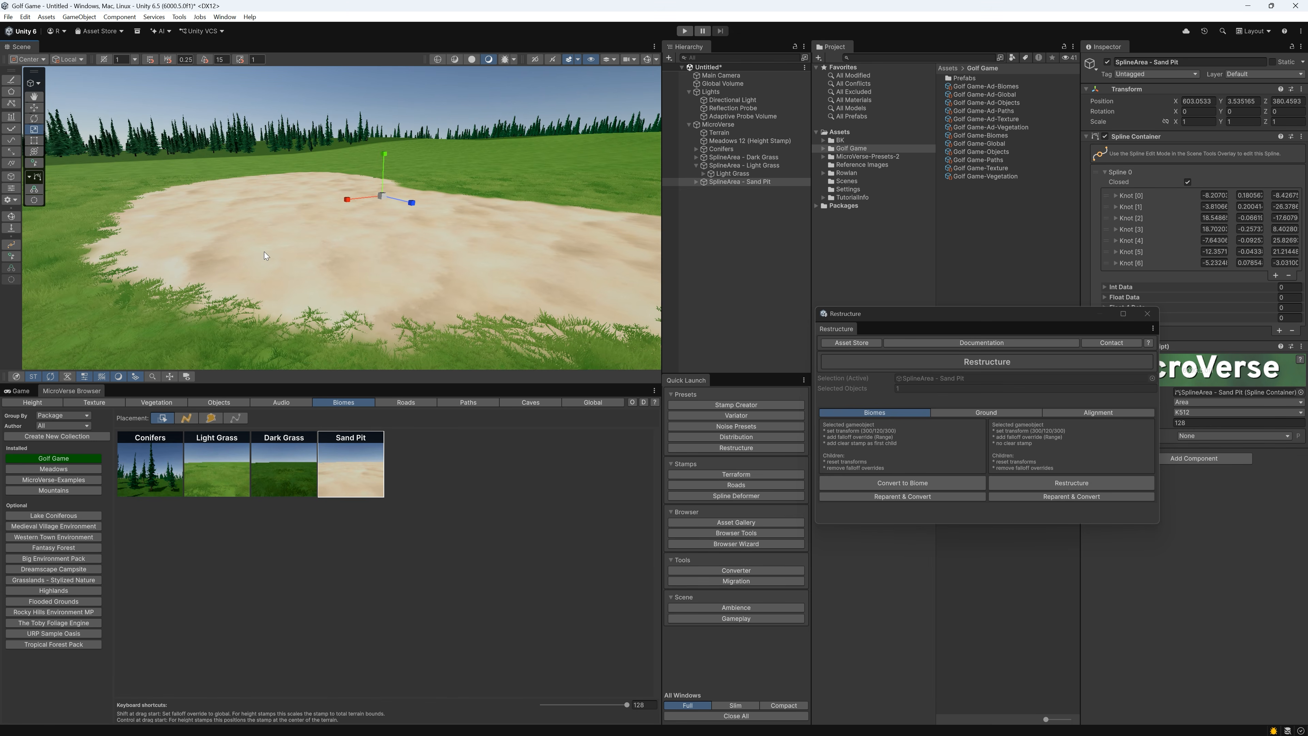
pyautogui.press('w')
pyautogui.moveTo(263, 251); pyautogui.dragTo(356, 260, button='right')
pyautogui.press('s')
# Add a MicroVerse height stamp to the Sand Pit biome between Clear Stamp and Sand, and reset its transform
pyautogui.click(697, 182)
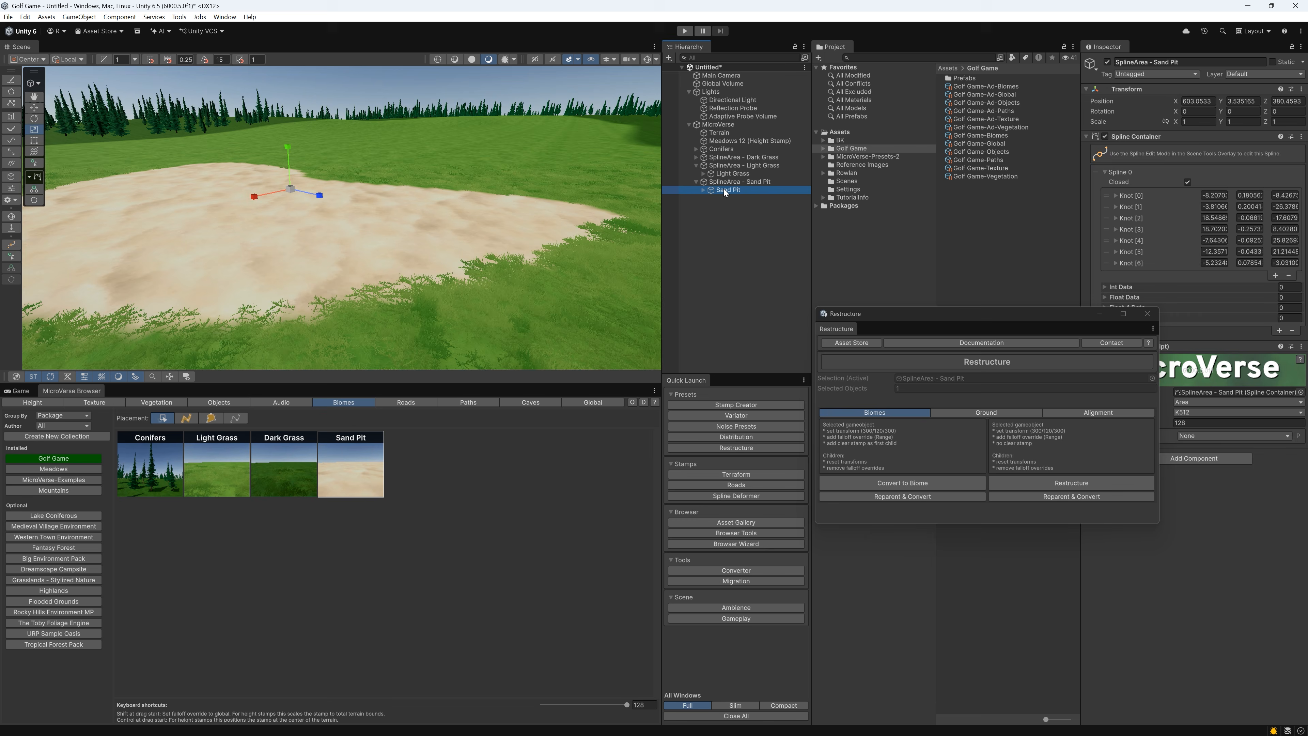
pyautogui.rightClick(724, 189)
pyautogui.moveTo(793, 382)
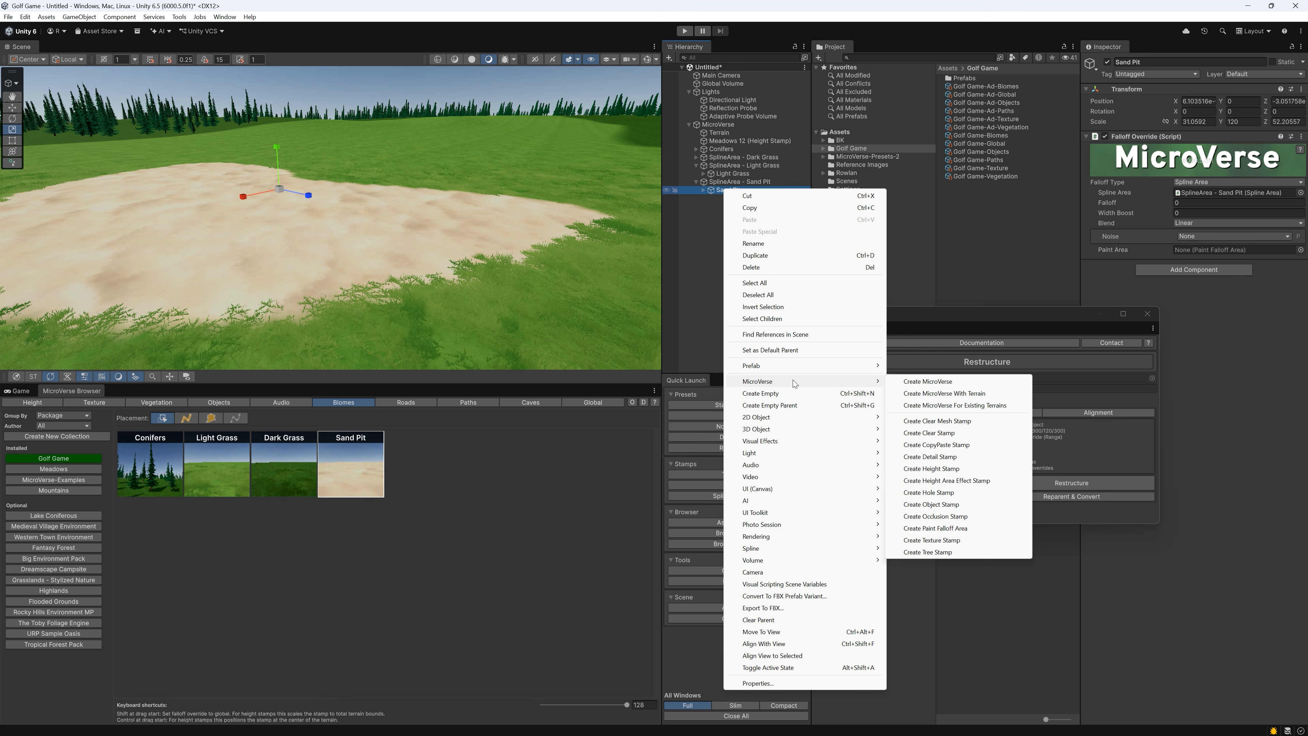
pyautogui.click(953, 469)
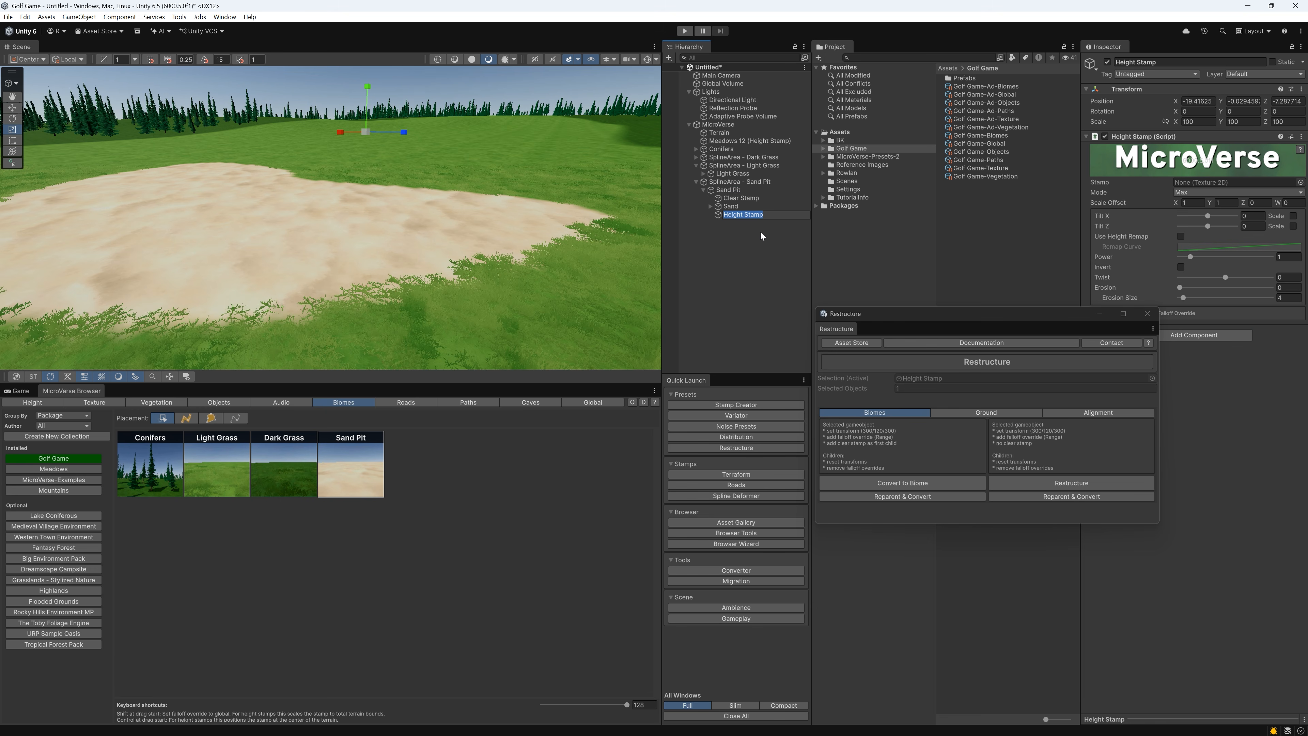
pyautogui.moveTo(735, 214); pyautogui.dragTo(737, 204)
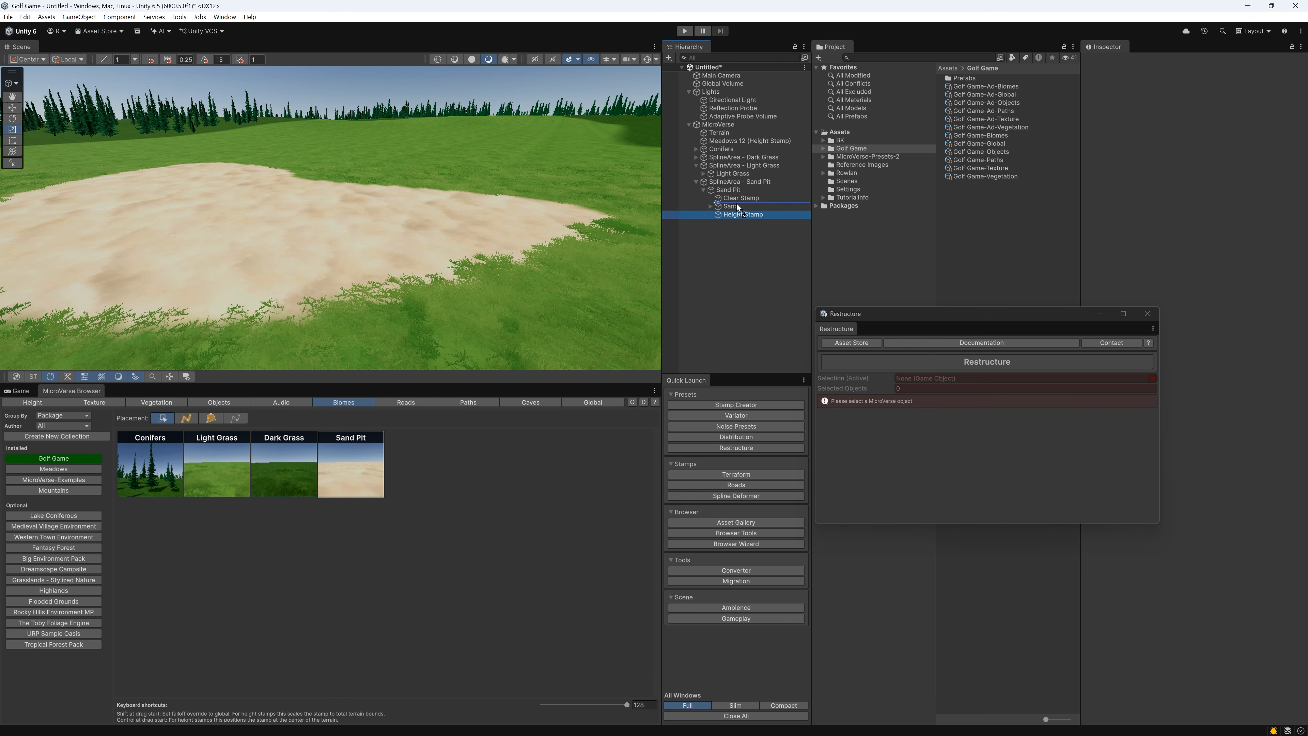
pyautogui.rightClick(1137, 90)
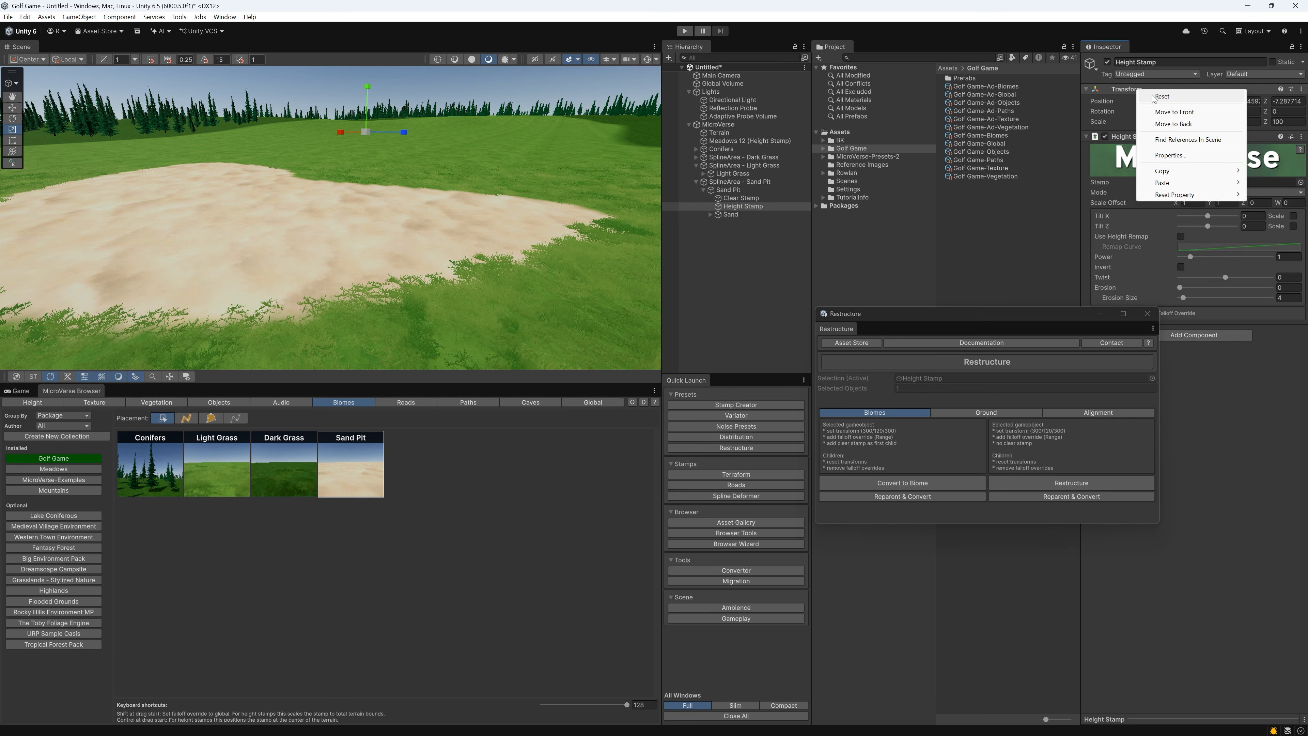
pyautogui.click(1156, 98)
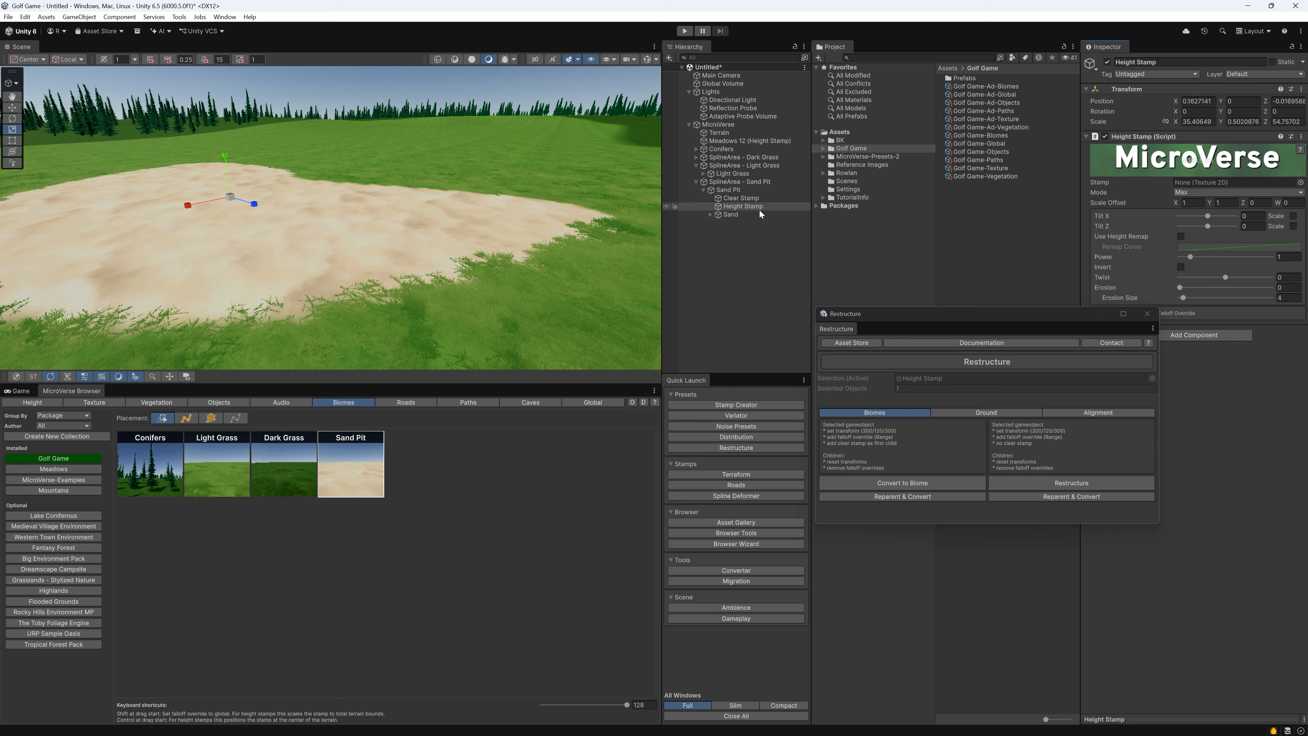
# Try to sink the sand pit by lowering its height stamp to a Y position of -0.0182
pyautogui.press('f')
pyautogui.press('w')
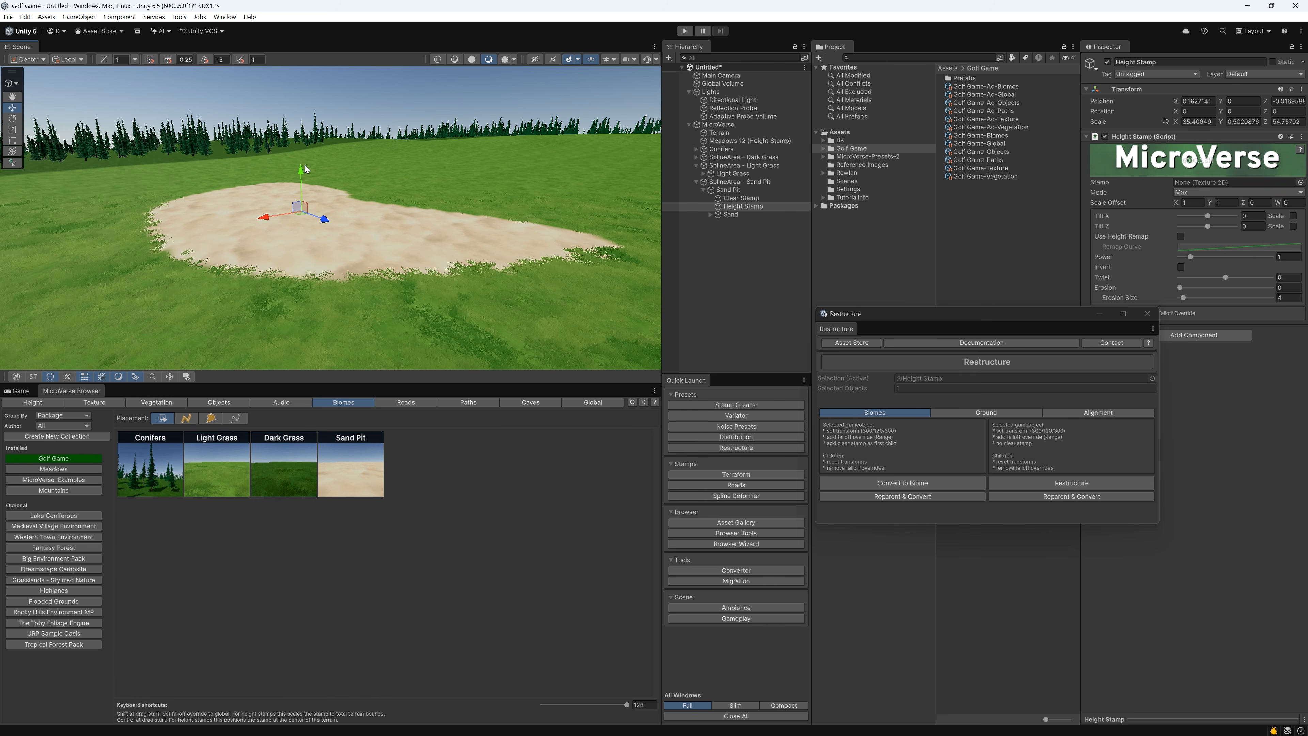
pyautogui.moveTo(301, 174); pyautogui.dragTo(297, 180)
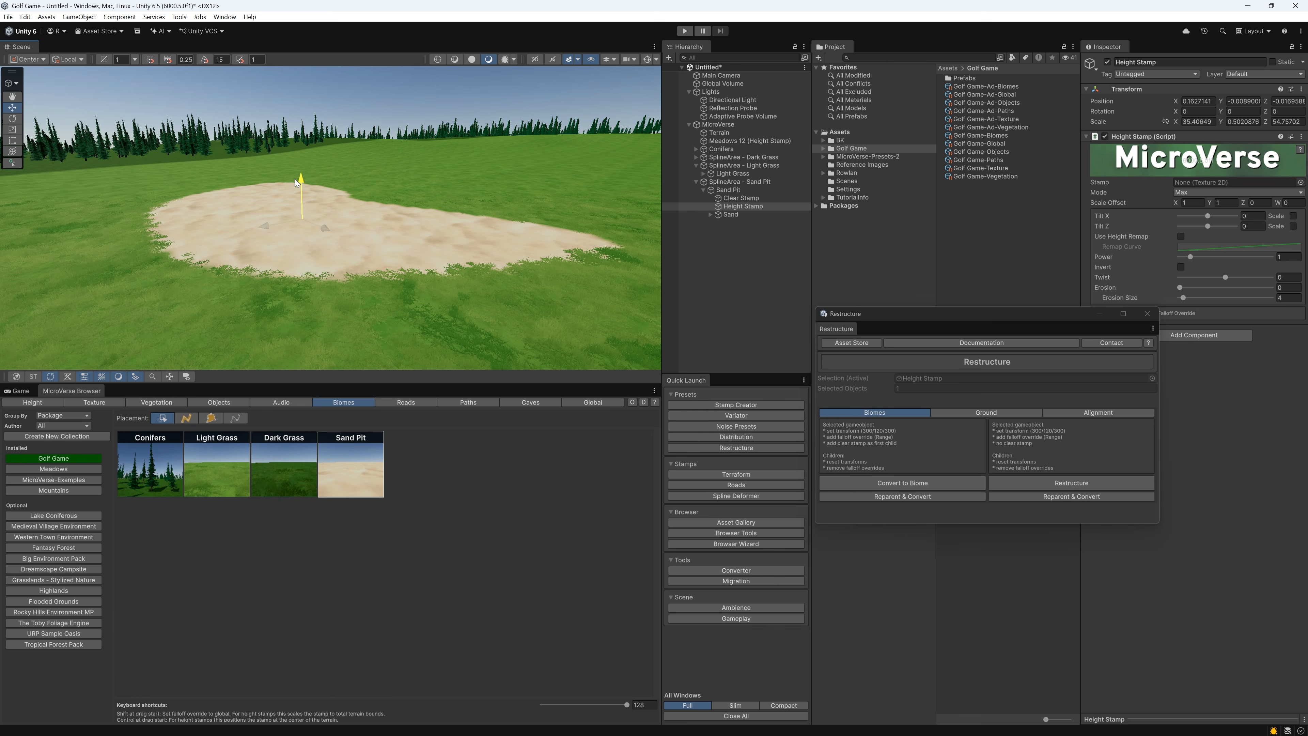
pyautogui.moveTo(296, 182); pyautogui.dragTo(340, 182, button='right')
pyautogui.moveTo(317, 166)
pyautogui.mouseDown()
pyautogui.moveTo(315, 135)
pyautogui.moveTo(307, 179)
pyautogui.mouseUp()
pyautogui.moveTo(307, 180); pyautogui.dragTo(276, 197, button='right')
# Set the Y scale of the Meadows 12 height stamp to 30
pyautogui.click(719, 142)
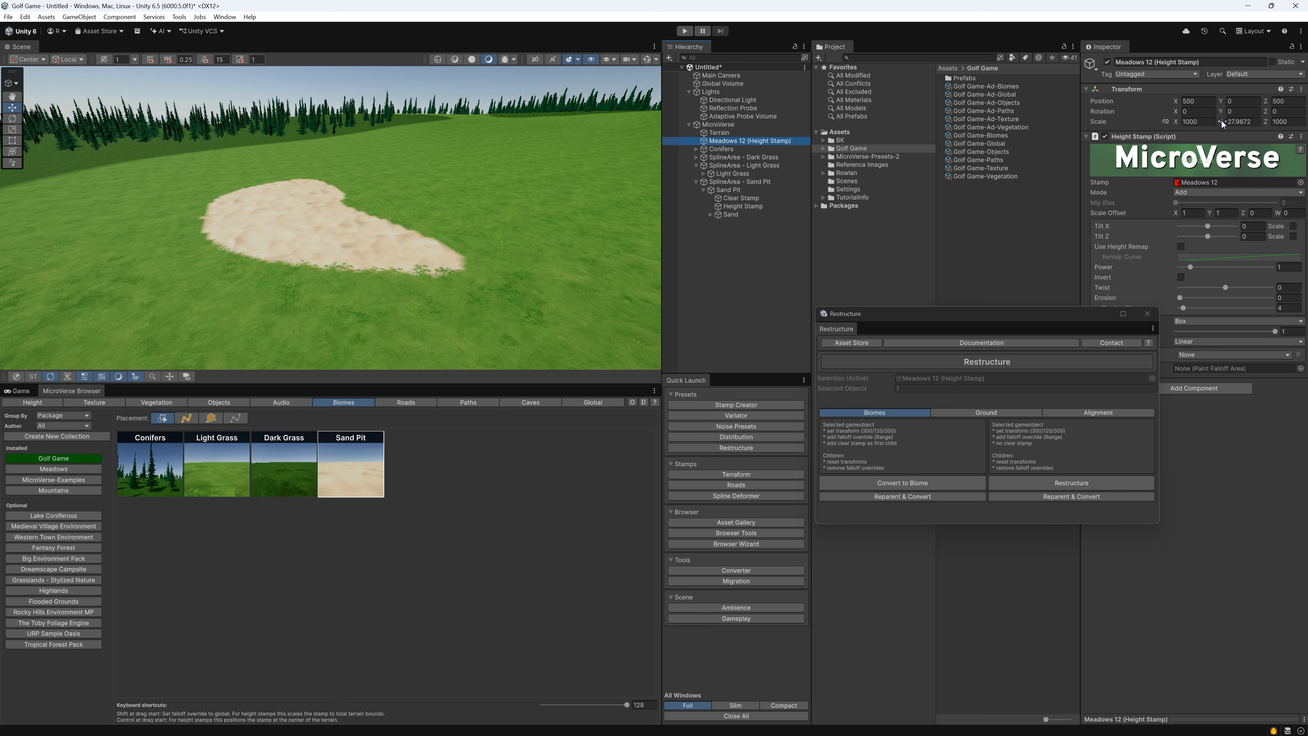
pyautogui.moveTo(1223, 124); pyautogui.dragTo(6, 140)
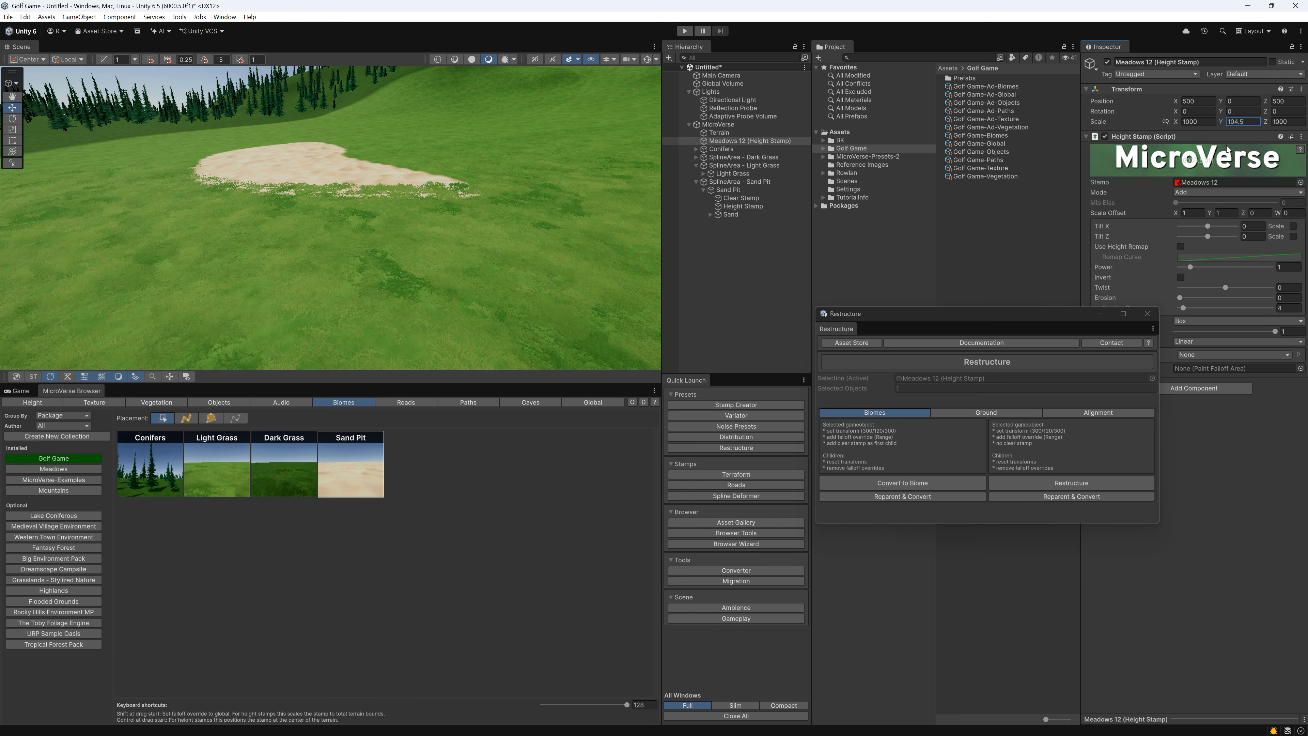
pyautogui.moveTo(552, 174); pyautogui.dragTo(612, 135, button='right')
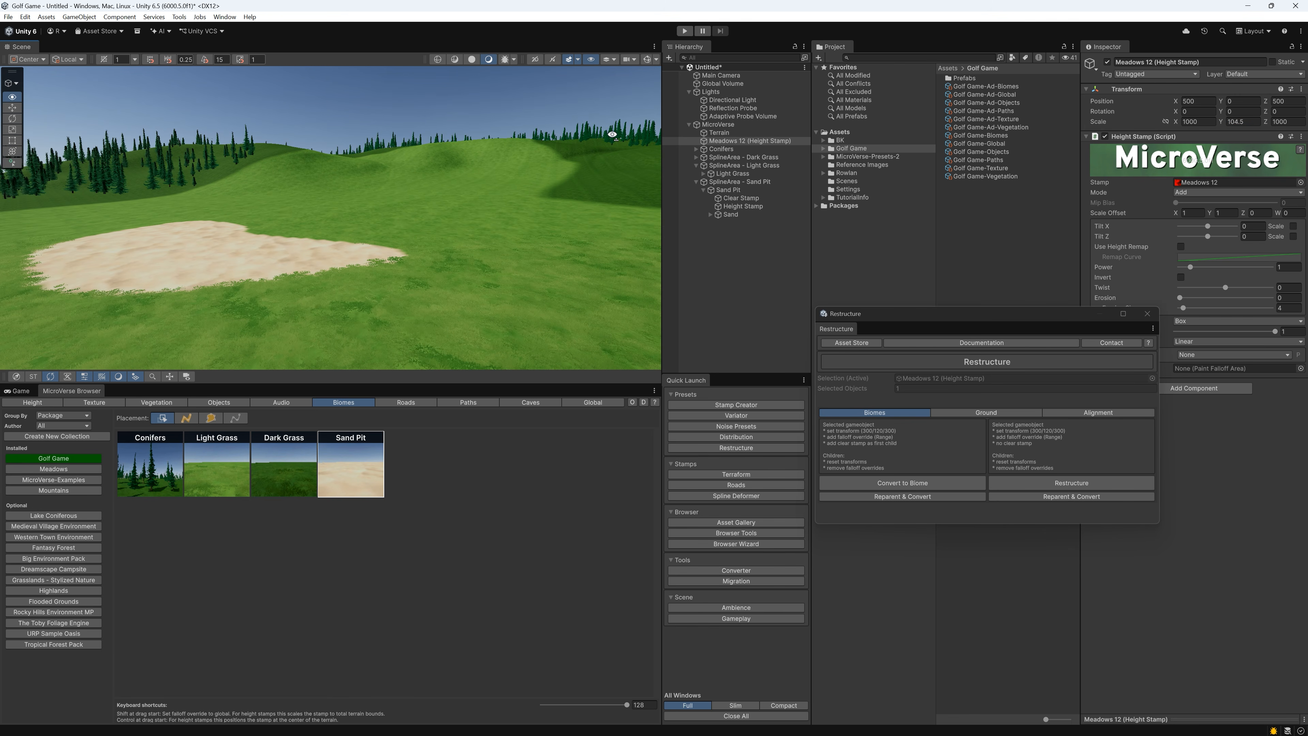
pyautogui.click(1239, 123)
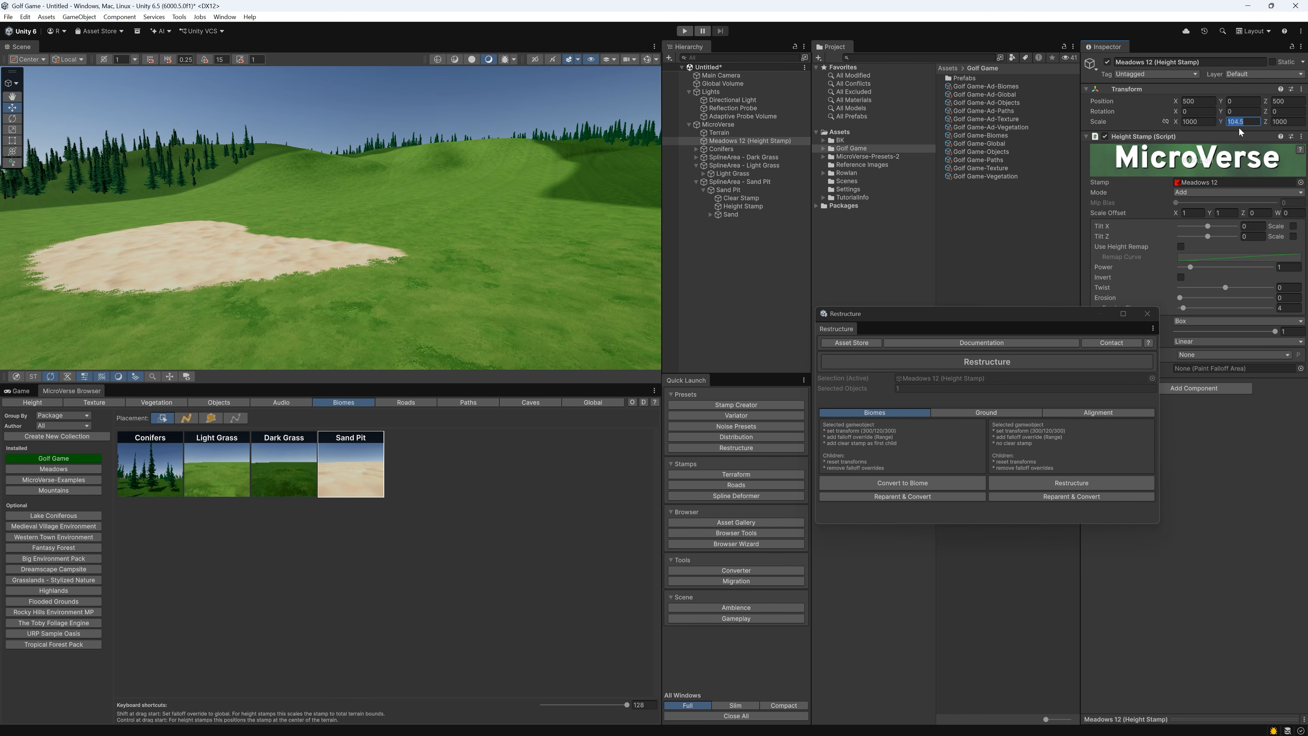
pyautogui.write('30')
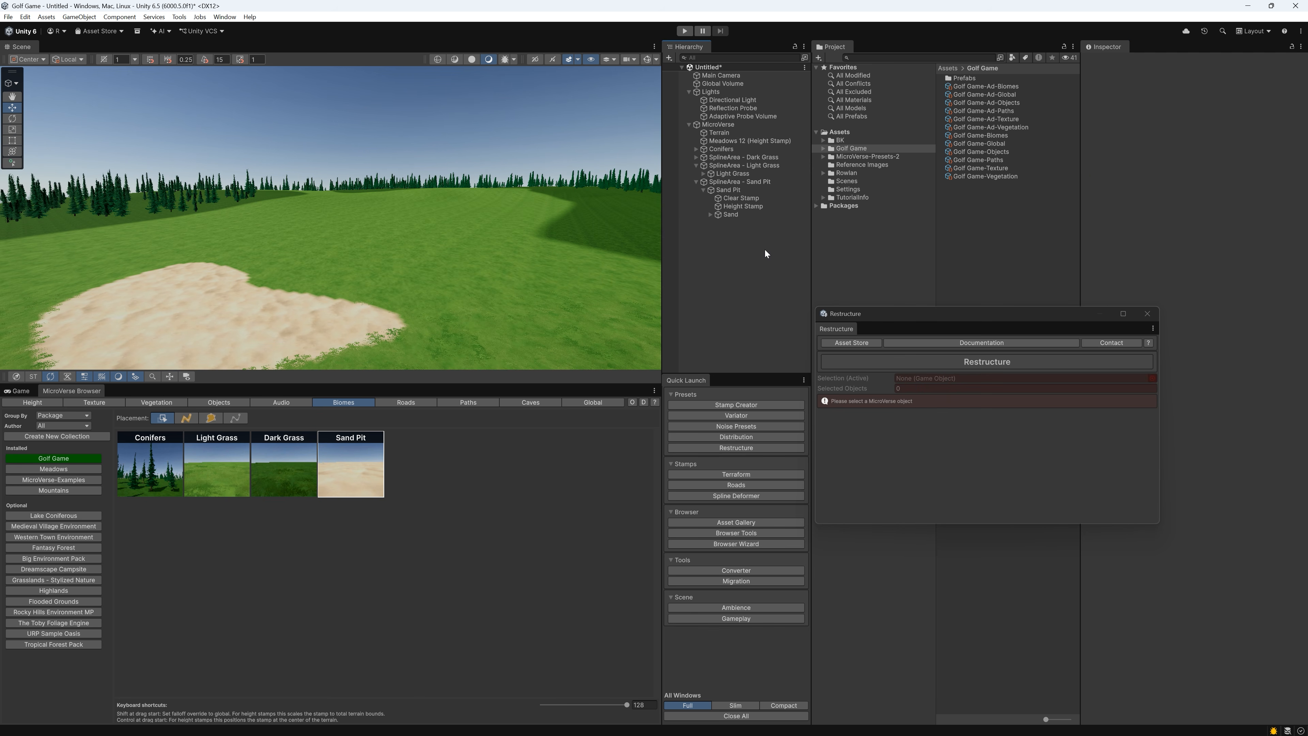
# Reset the transform of the sand pit's height stamp and raise the Sand Pit spline area slightly above the terrain
pyautogui.click(734, 207)
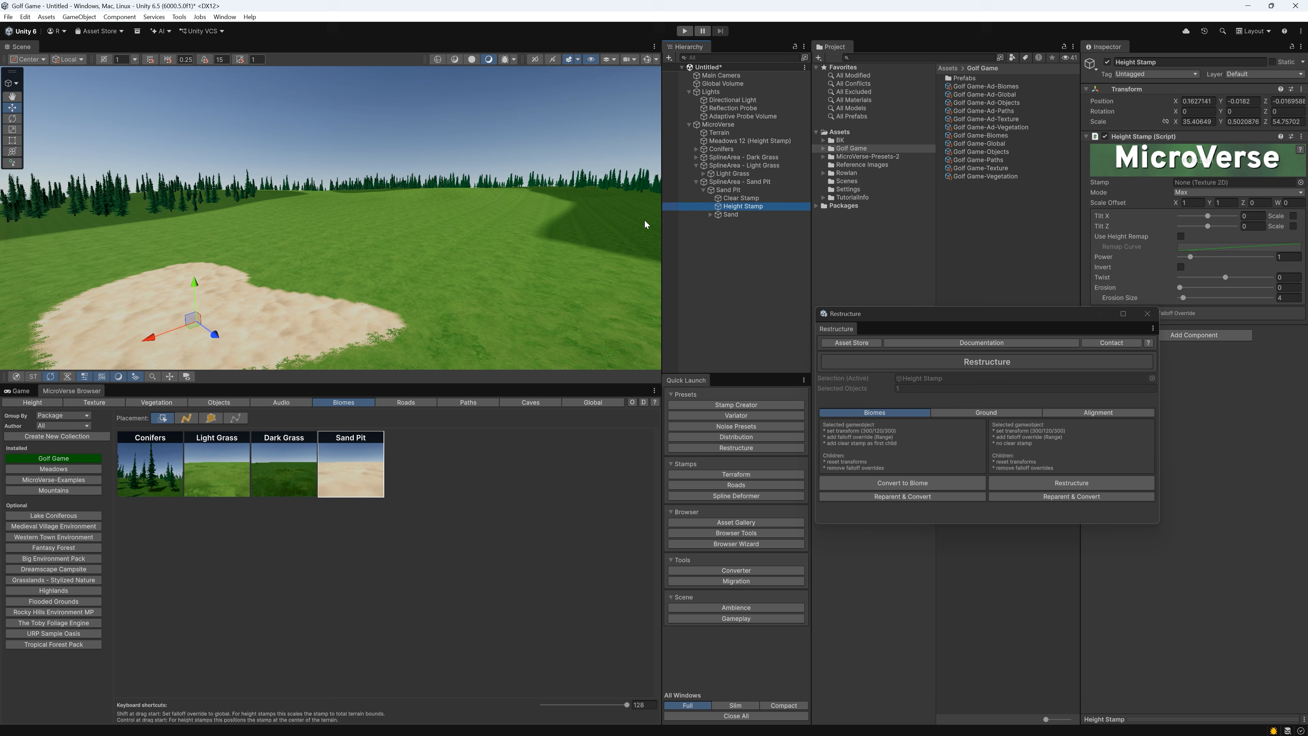
pyautogui.rightClick(1126, 90)
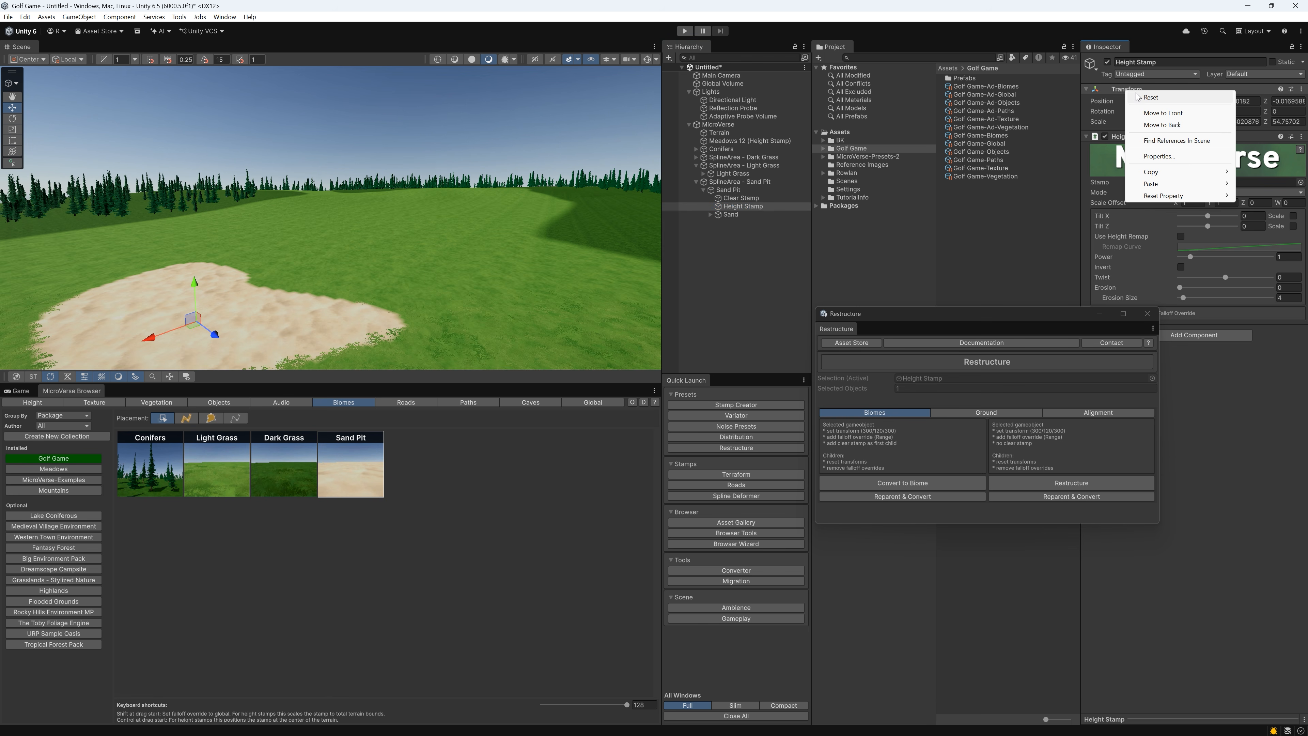
pyautogui.click(1137, 94)
pyautogui.moveTo(450, 240); pyautogui.dragTo(298, 257, button='right')
pyautogui.click(738, 183)
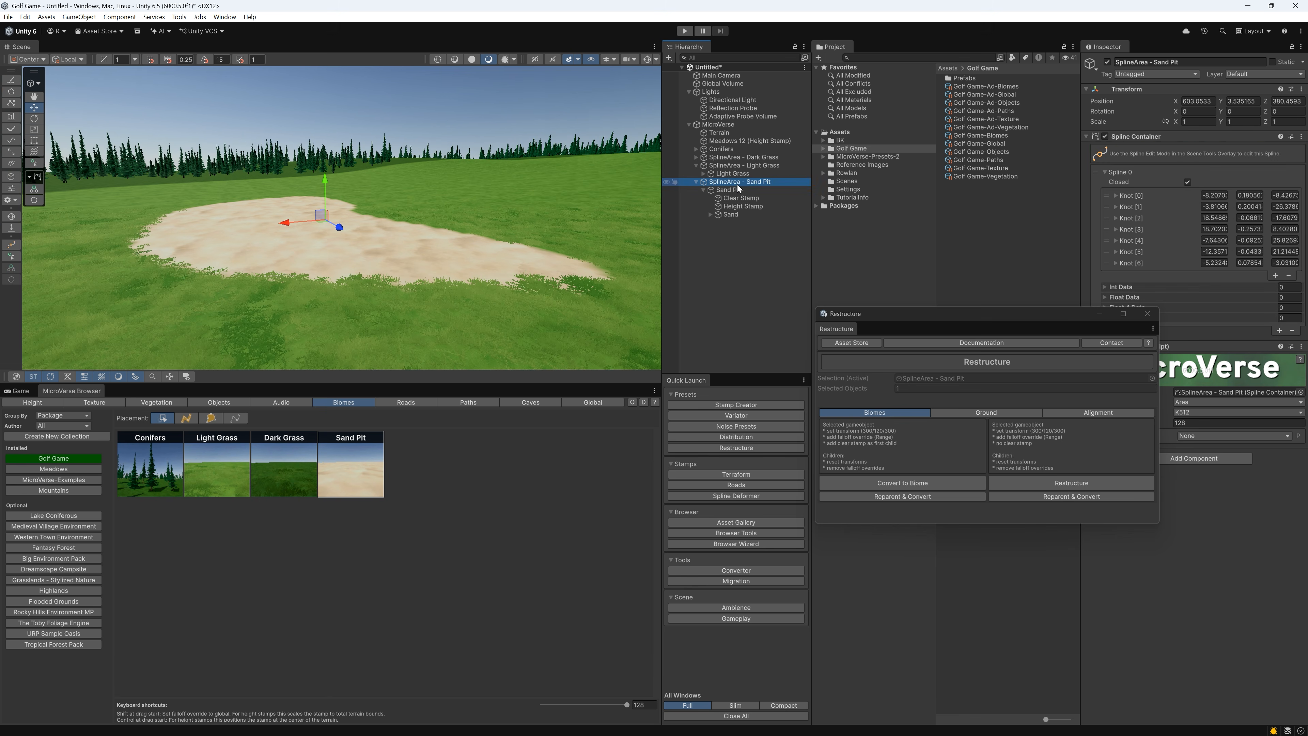
pyautogui.moveTo(326, 179); pyautogui.dragTo(327, 167)
# Set the Sand Pit biome's falloff to 5.3 and lower the biome to a Y position of -1.41
pyautogui.click(728, 190)
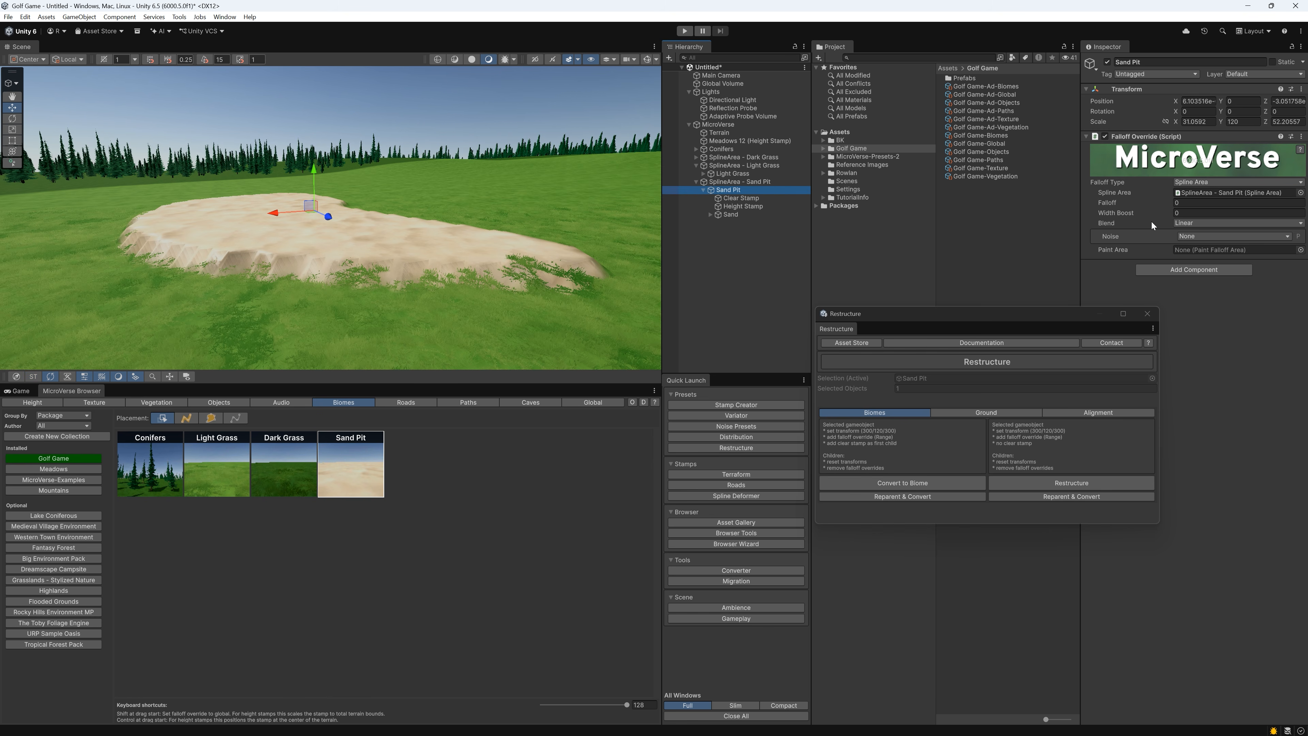
pyautogui.moveTo(1143, 208); pyautogui.dragTo(1164, 209)
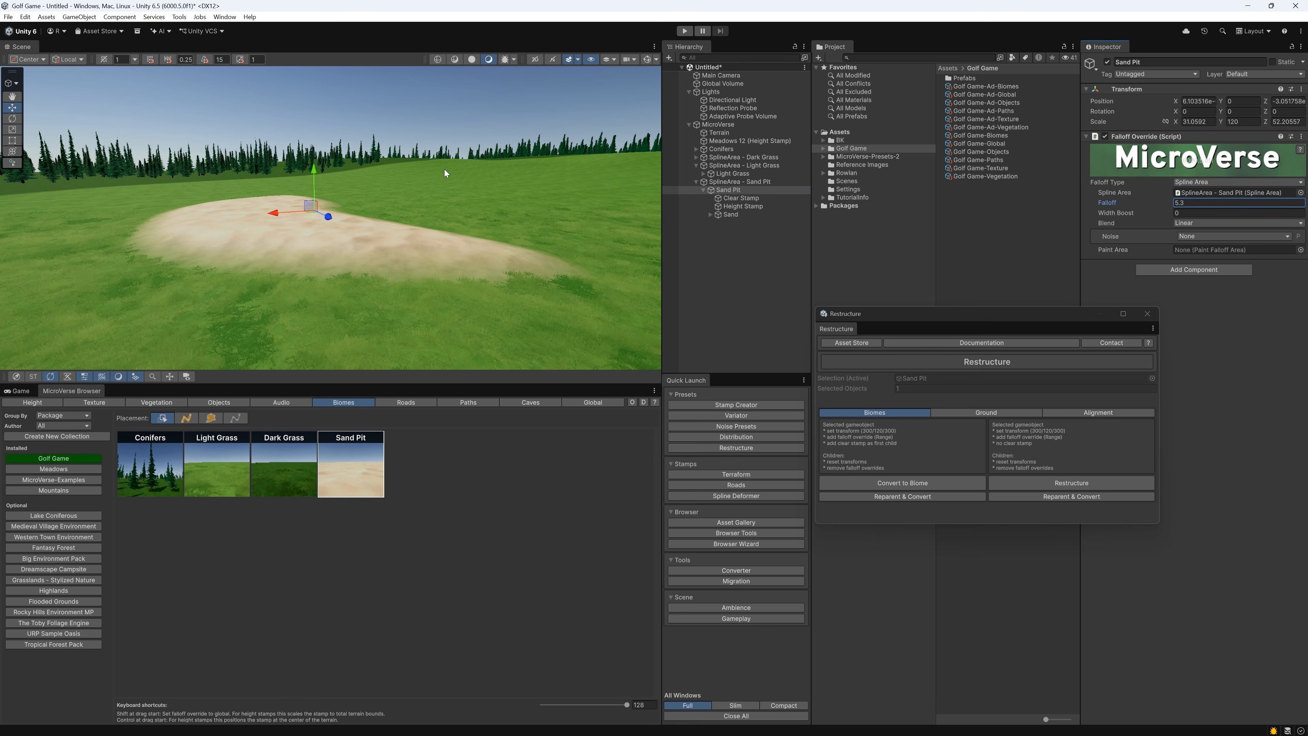
pyautogui.moveTo(319, 170)
pyautogui.mouseDown()
pyautogui.moveTo(311, 194)
pyautogui.moveTo(312, 164)
pyautogui.moveTo(308, 181)
pyautogui.mouseUp()
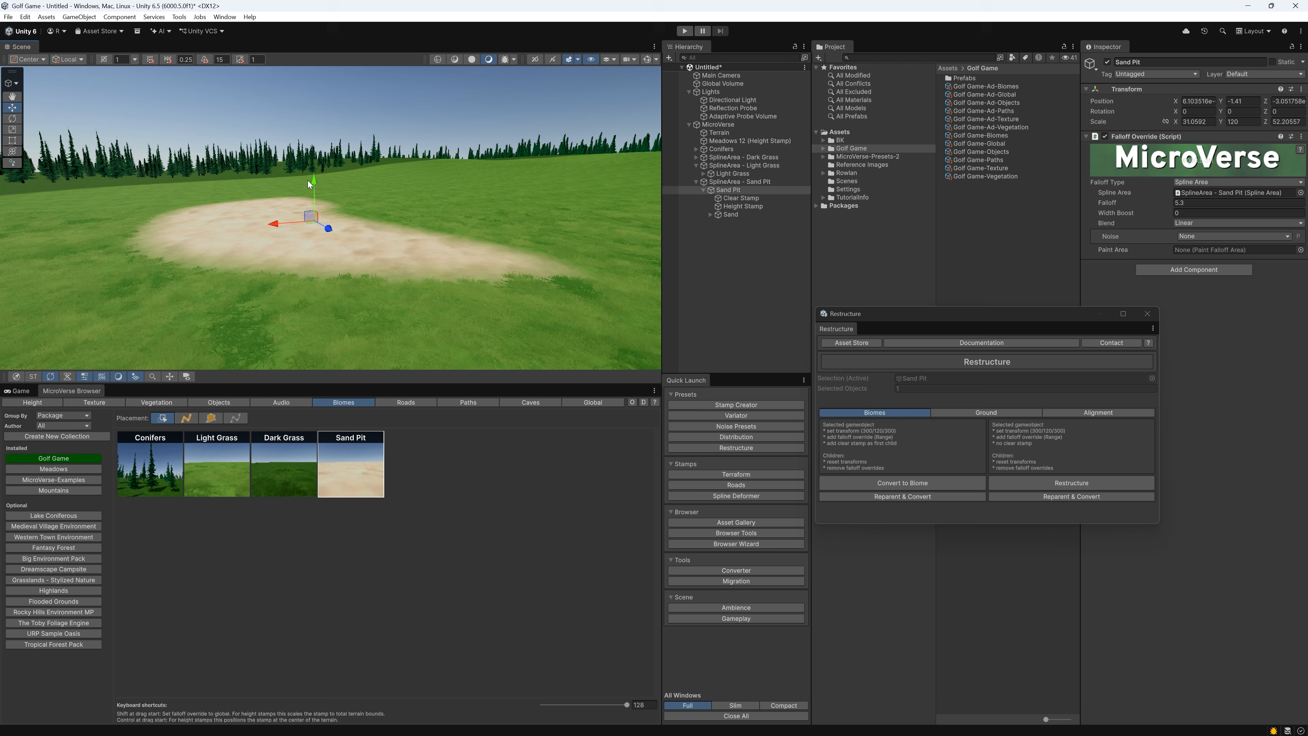
# Switch the sand pit's height stamp to Override mode and lower it to a Y position of -0.019 to form a hollow
pyautogui.click(728, 200)
pyautogui.click(732, 206)
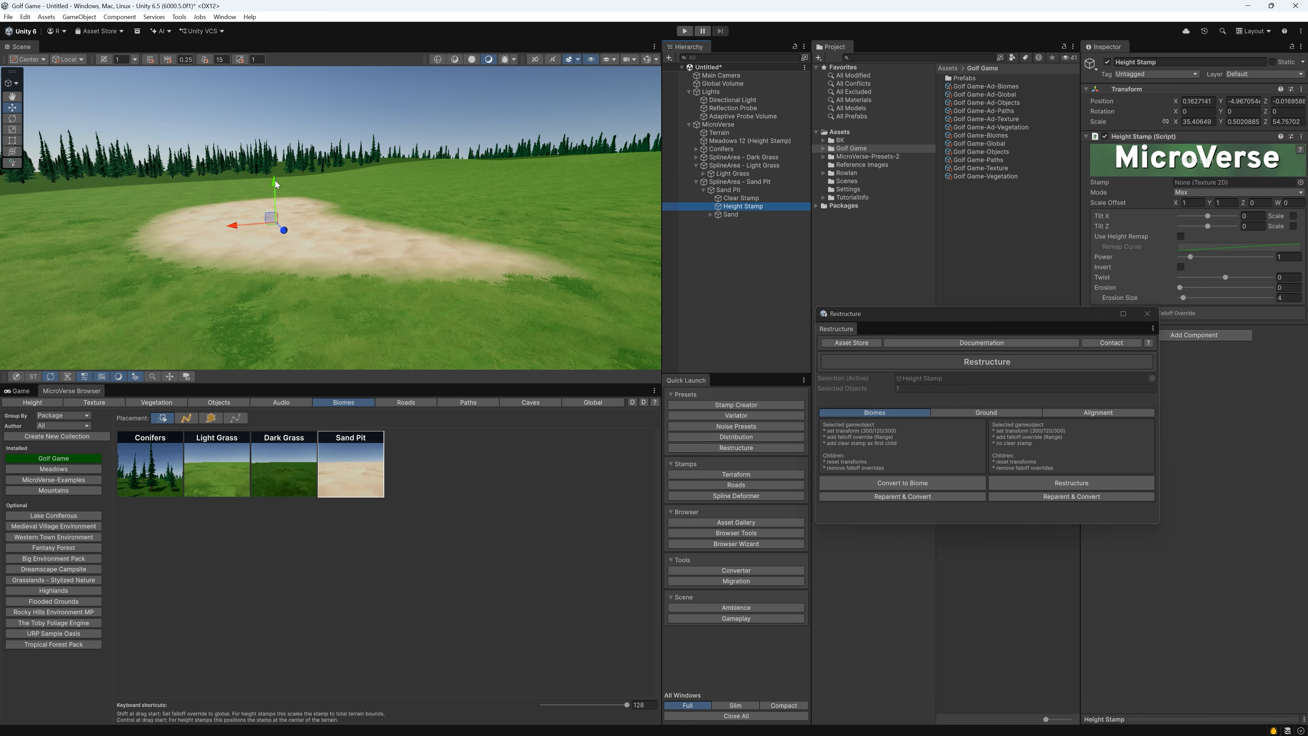
pyautogui.moveTo(275, 180); pyautogui.dragTo(321, 156)
pyautogui.click(1215, 193)
pyautogui.click(1201, 205)
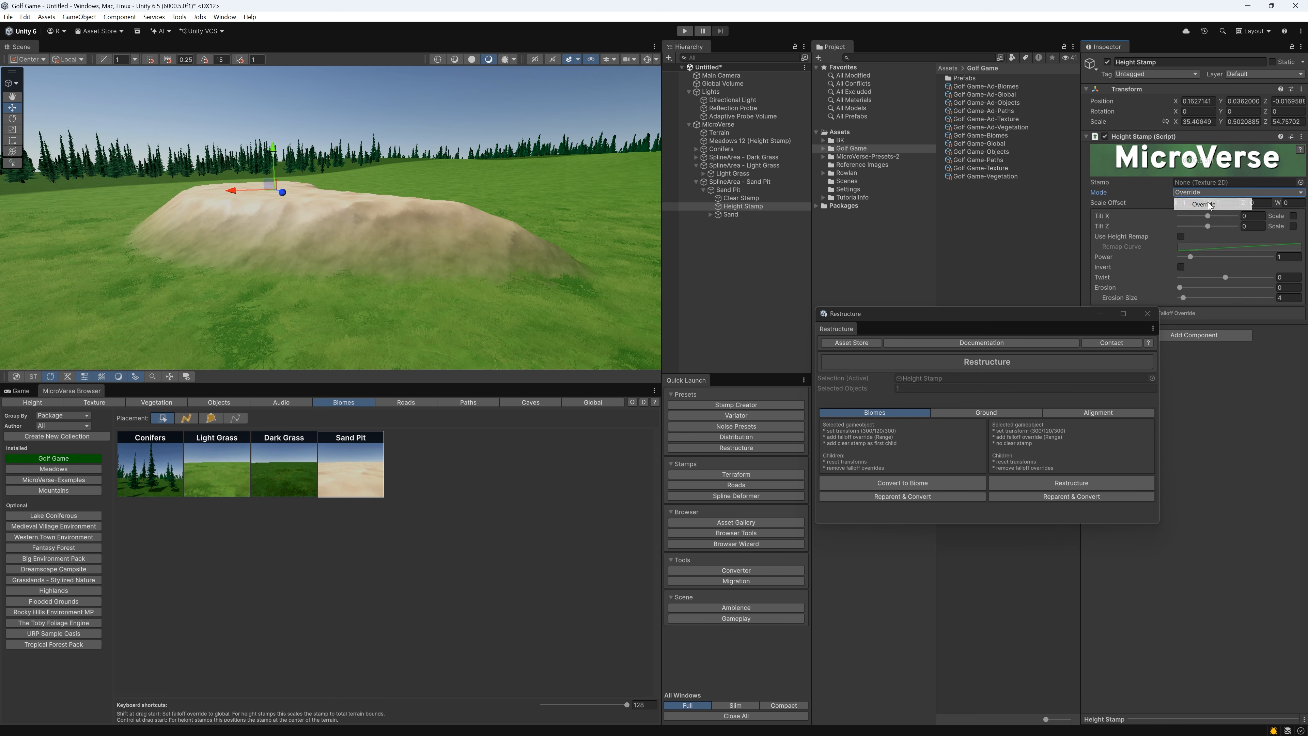
pyautogui.moveTo(277, 154); pyautogui.dragTo(269, 202)
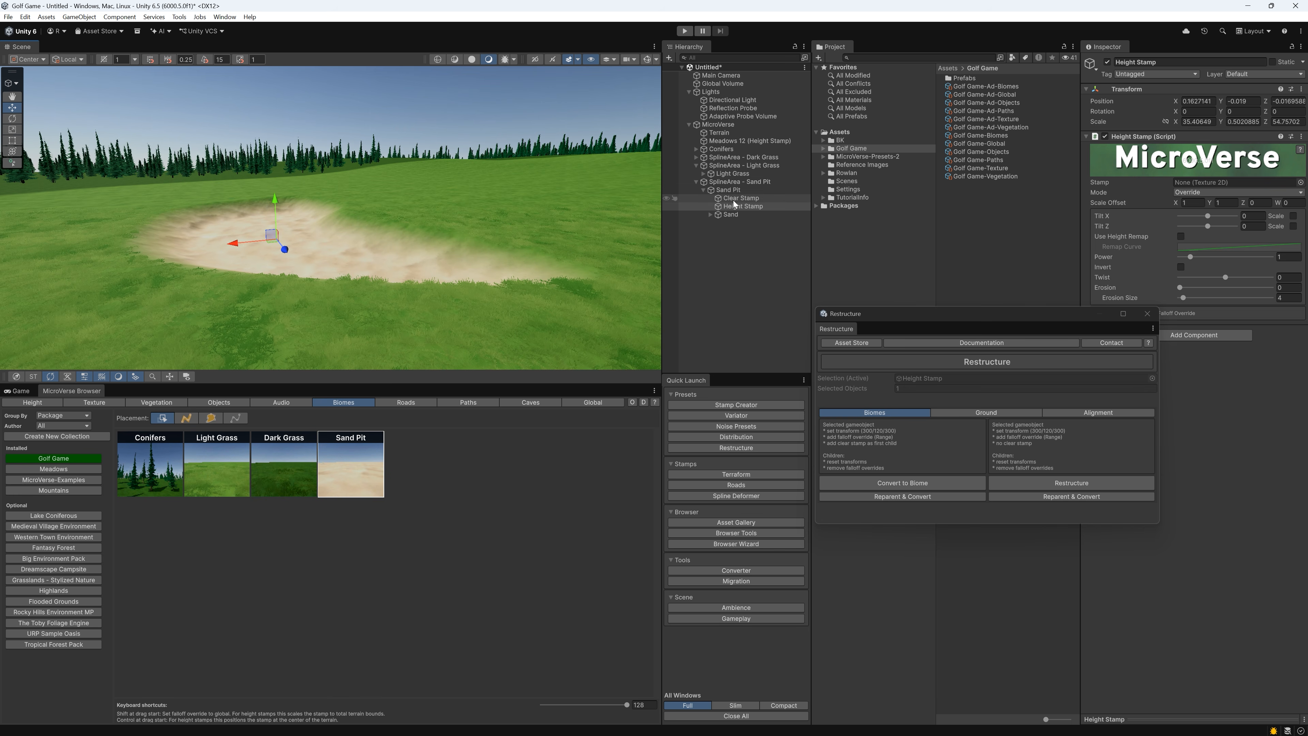
# Set the Sand Pit biome's falloff to 7.31 and overwrite the saved Sand Pit preset in the Golf Game collection
pyautogui.click(734, 190)
pyautogui.moveTo(1144, 206); pyautogui.dragTo(1197, 206)
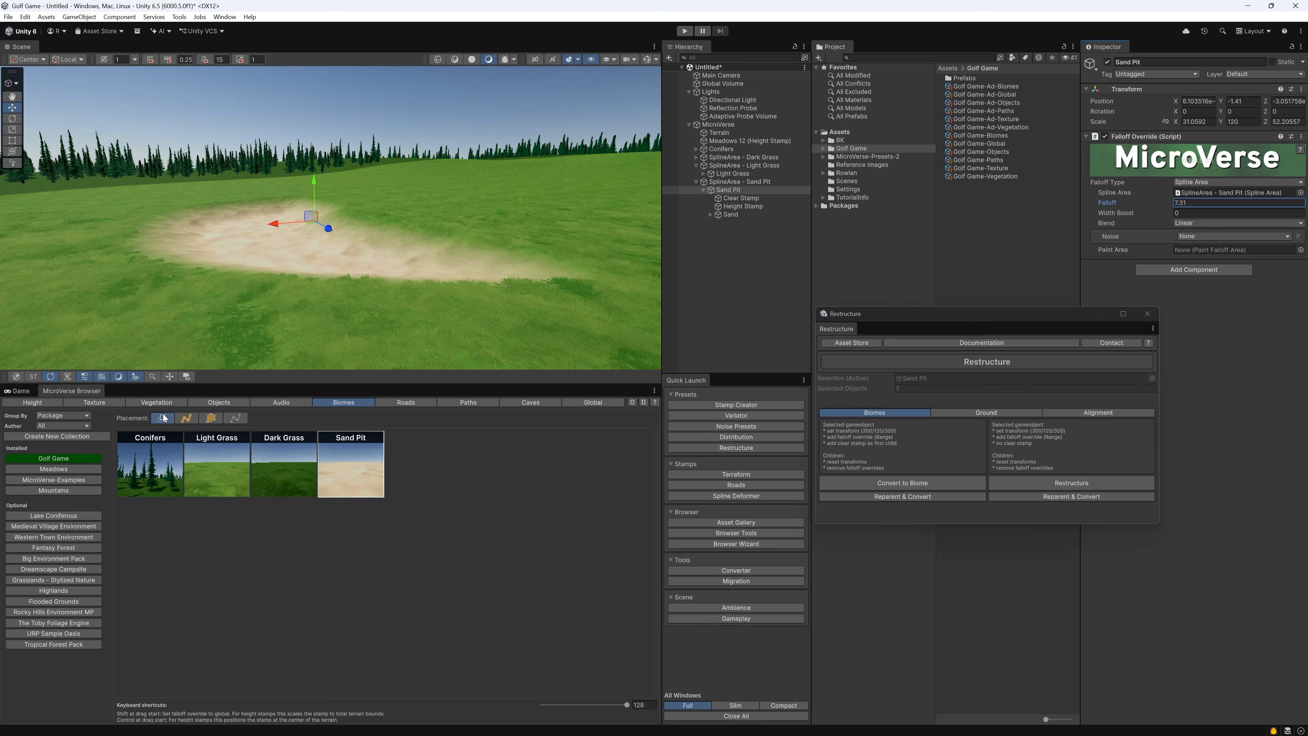
pyautogui.click(730, 192)
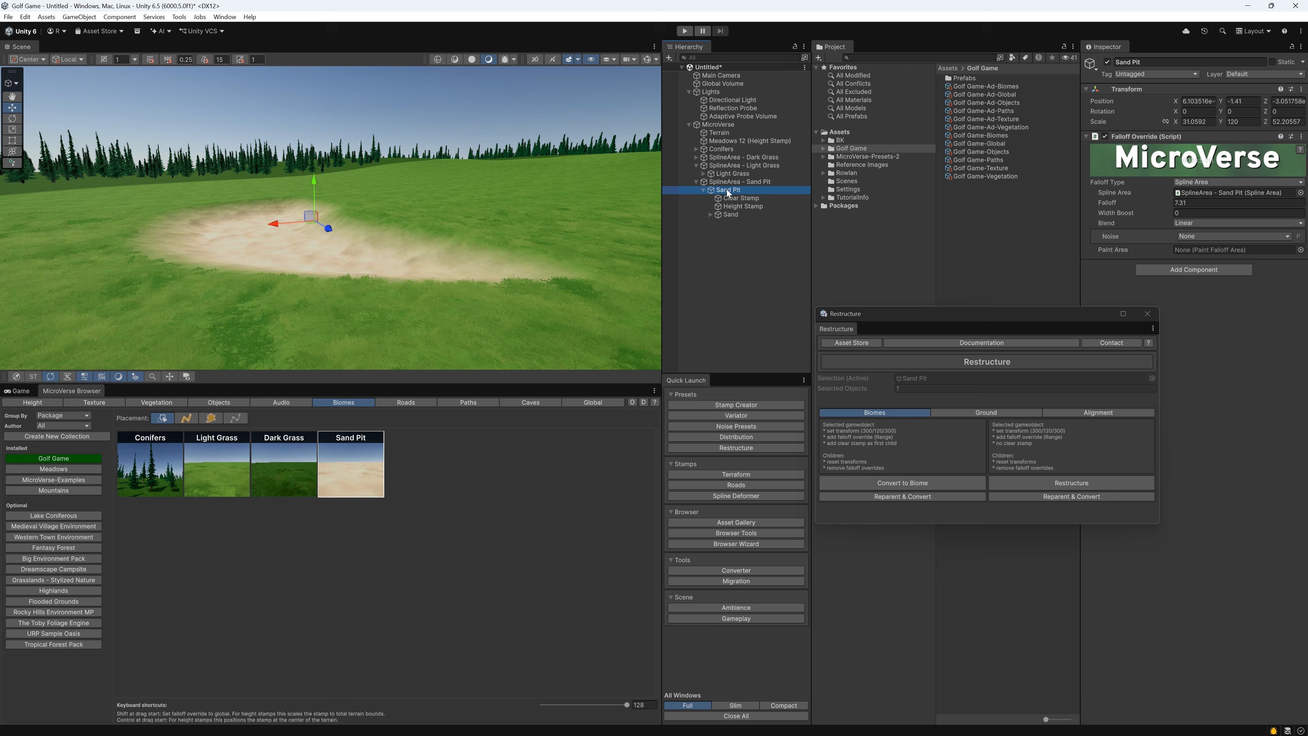
pyautogui.moveTo(729, 194); pyautogui.dragTo(375, 487)
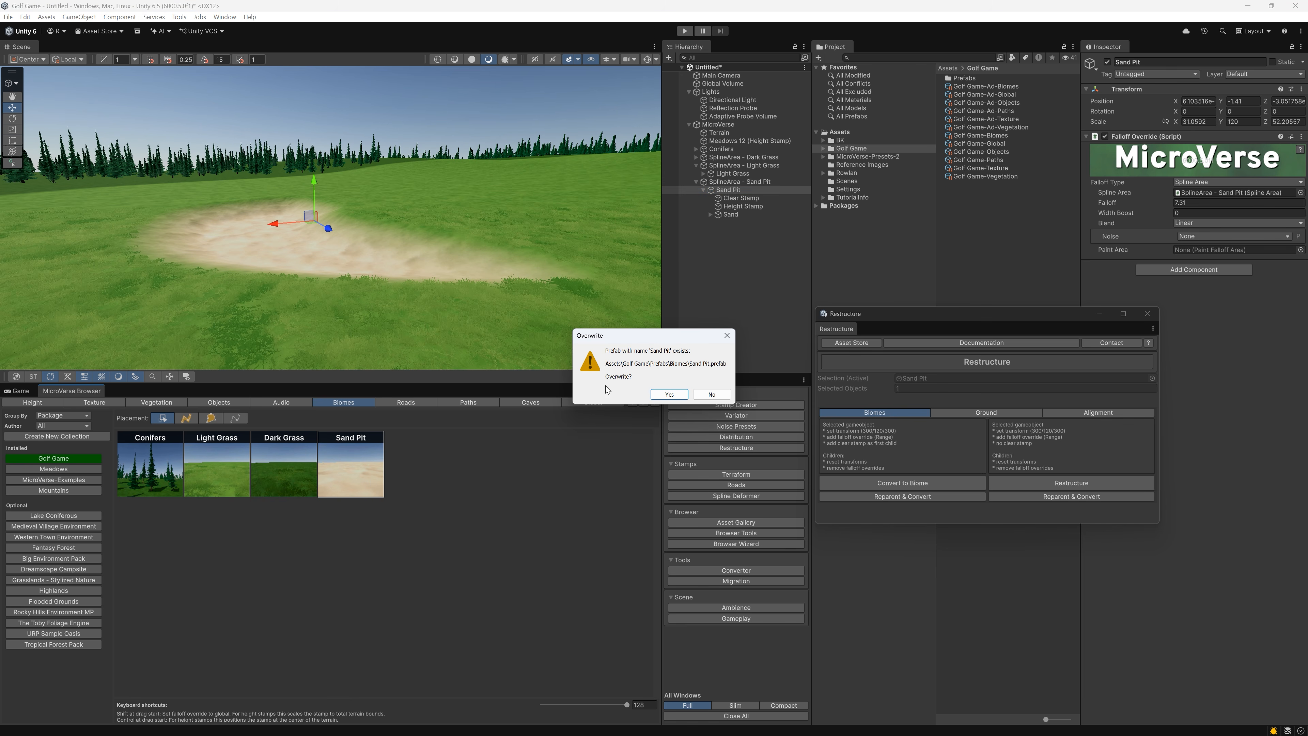
pyautogui.click(669, 395)
# Paint a second closed Sand Pit spline area on another part of the fairway using the updated preset
pyautogui.moveTo(469, 266); pyautogui.dragTo(664, 268, button='right')
pyautogui.press('d')
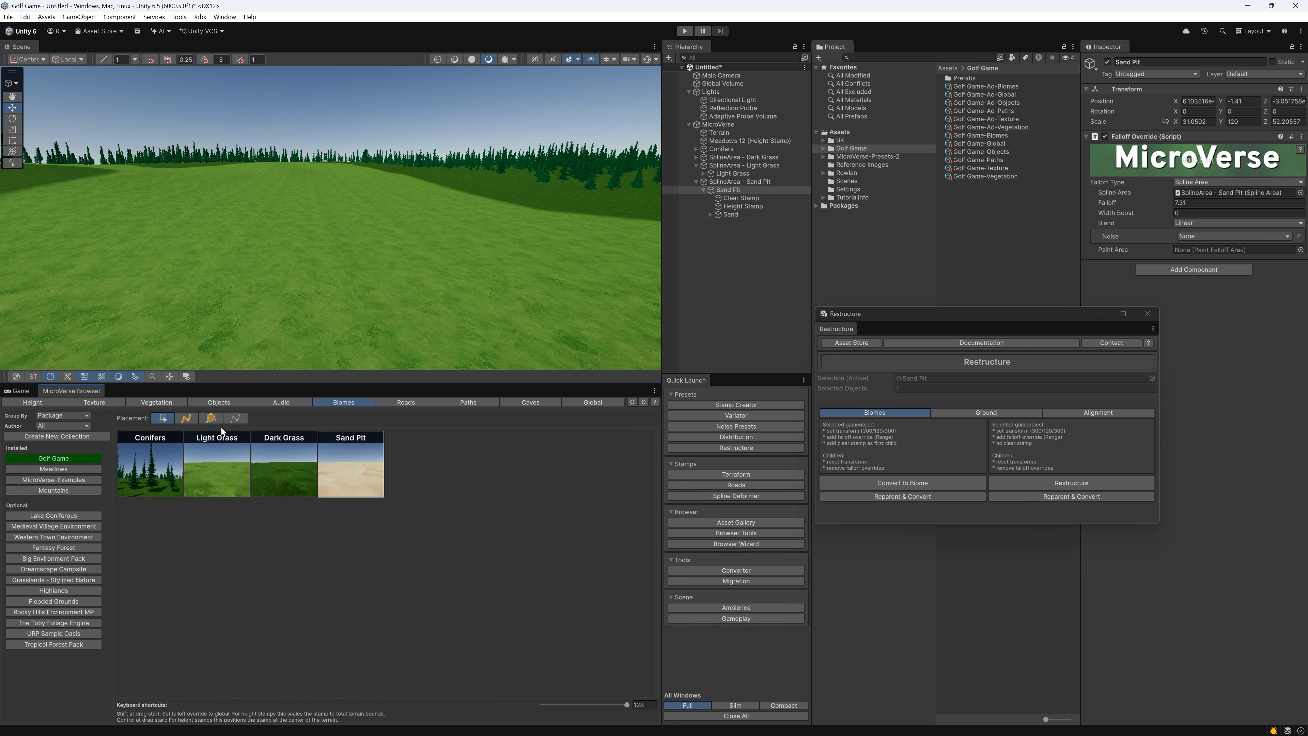
pyautogui.click(211, 419)
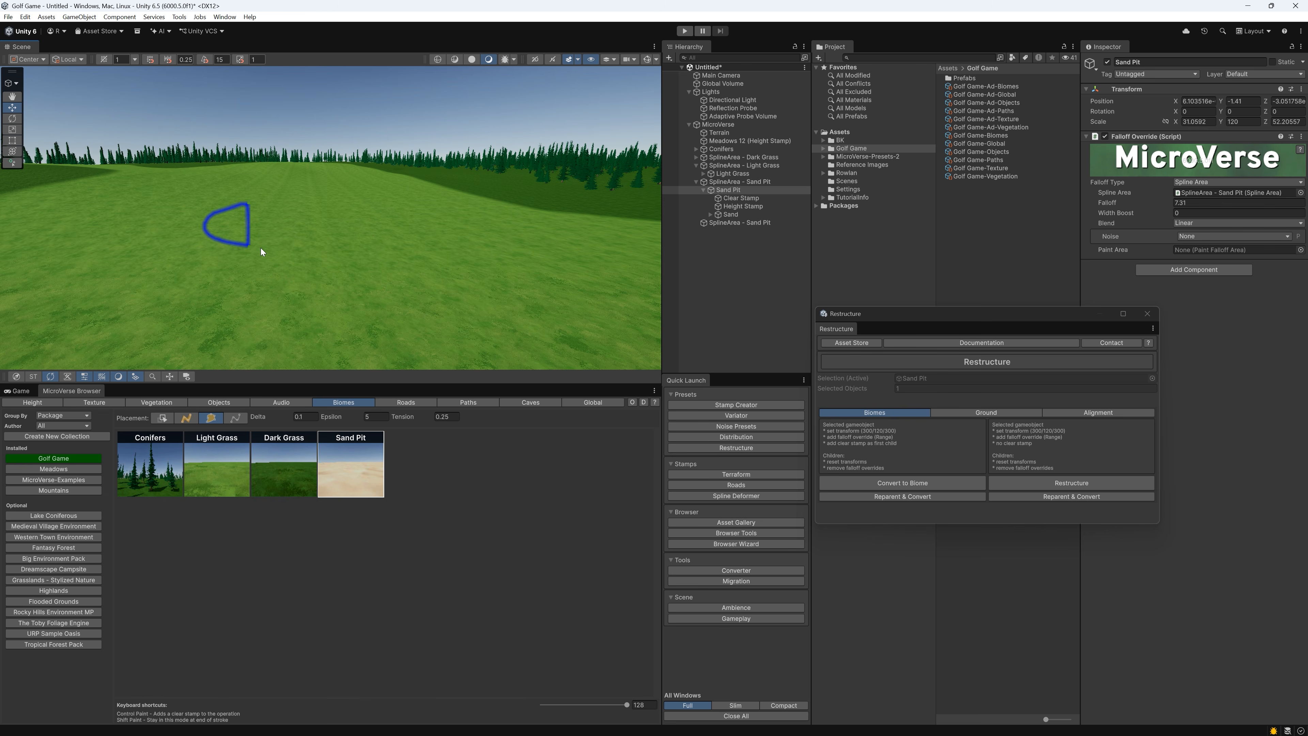
pyautogui.moveTo(261, 248)
pyautogui.mouseDown()
pyautogui.moveTo(420, 238)
pyautogui.moveTo(379, 249)
pyautogui.mouseUp()
pyautogui.moveTo(384, 255); pyautogui.dragTo(433, 246, button='right')
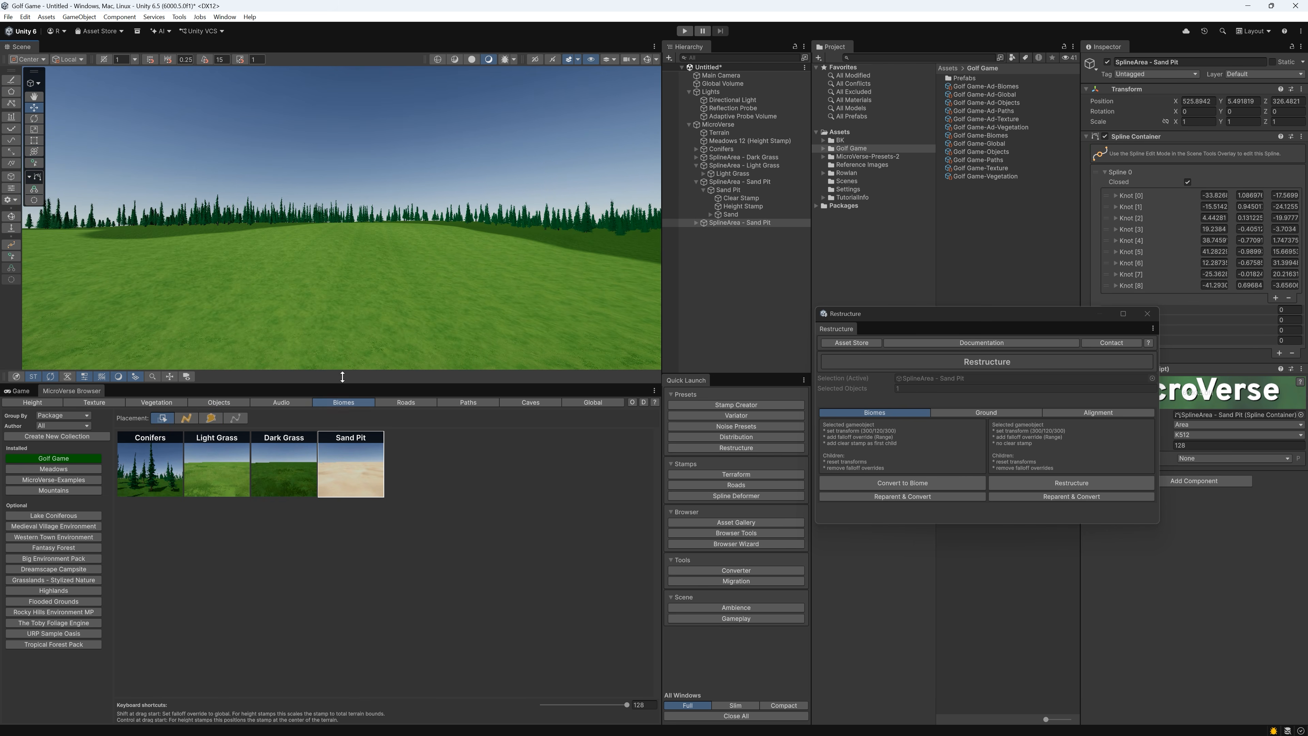
# Paint a third Sand Pit spline area on the fairway near the second one and clear the selection
pyautogui.click(211, 418)
pyautogui.moveTo(313, 257)
pyautogui.mouseDown()
pyautogui.moveTo(379, 280)
pyautogui.moveTo(432, 254)
pyautogui.moveTo(327, 252)
pyautogui.mouseUp()
pyautogui.moveTo(348, 324)
pyautogui.mouseDown(button='right')
pyautogui.moveTo(825, 356)
pyautogui.moveTo(717, 351)
pyautogui.moveTo(754, 340)
pyautogui.mouseUp(button='right')
pyautogui.press('w')
pyautogui.click(759, 340)
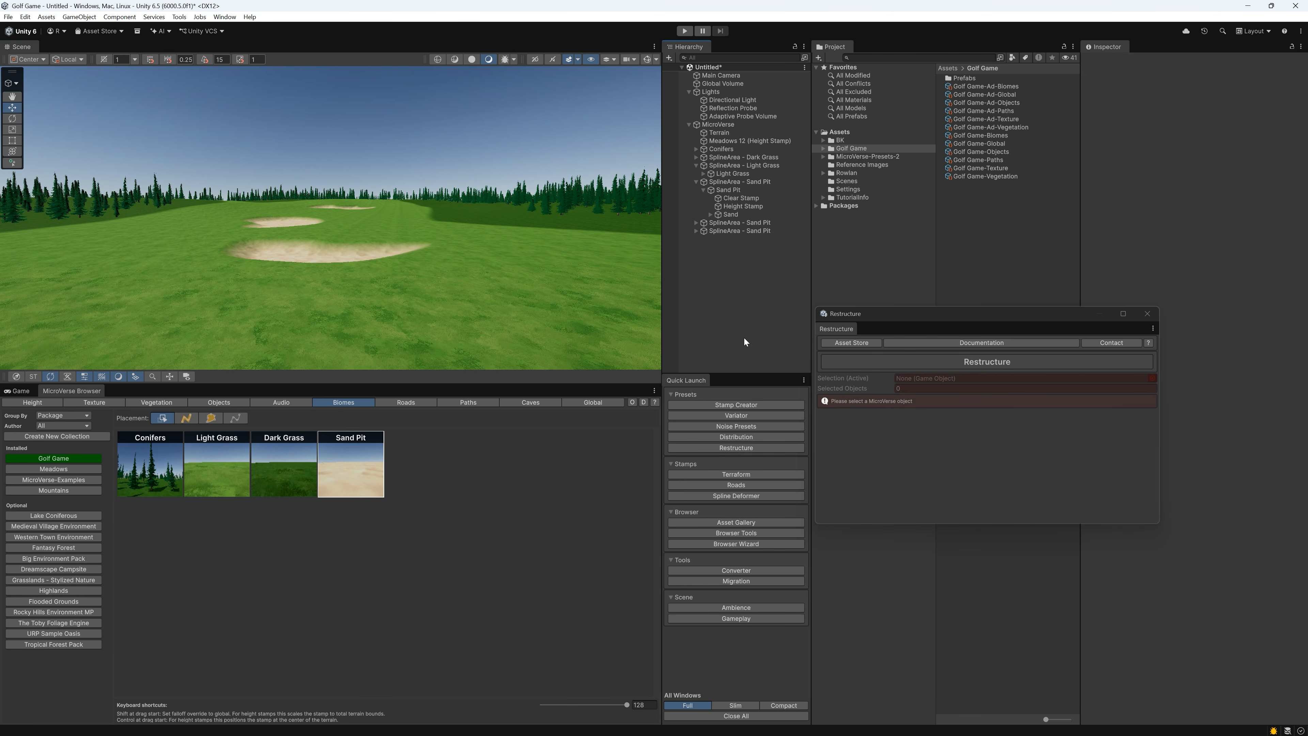